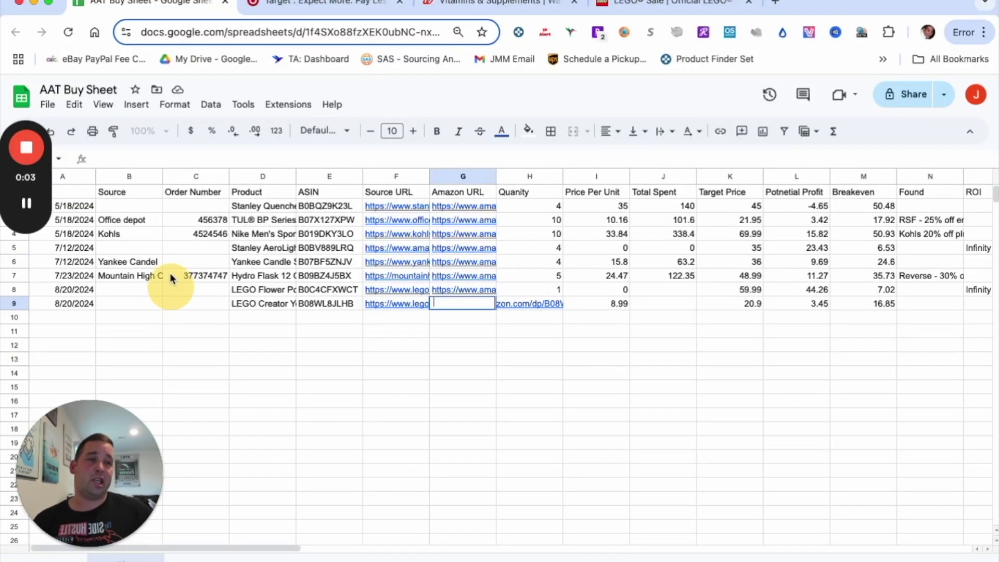
# Leave the cell edit in the buy sheet and switch to Target's 20% off LEGO listing.
pyautogui.click(181, 195)
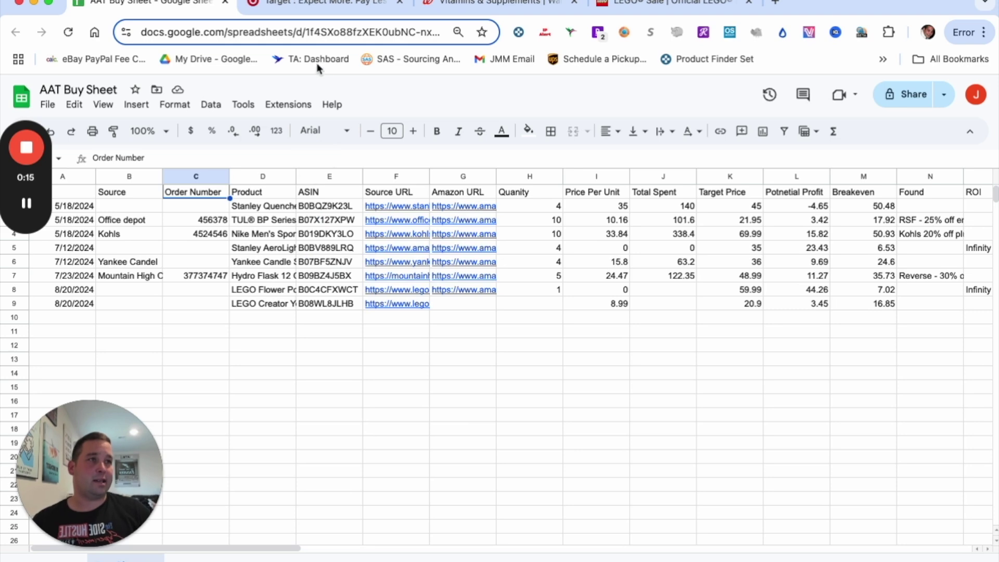
pyautogui.click(297, 6)
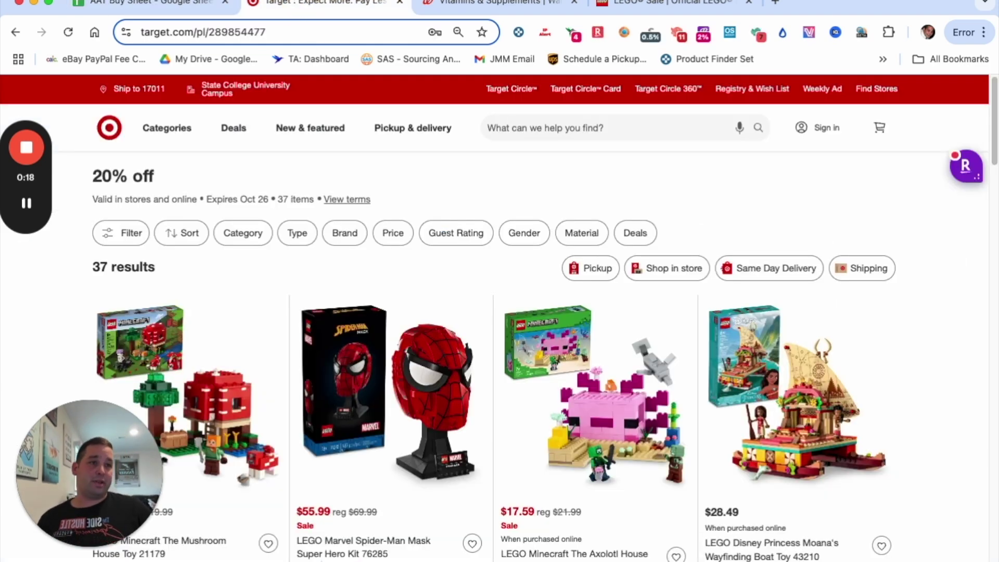
pyautogui.moveTo(80, 426); pyautogui.dragTo(65, 260)
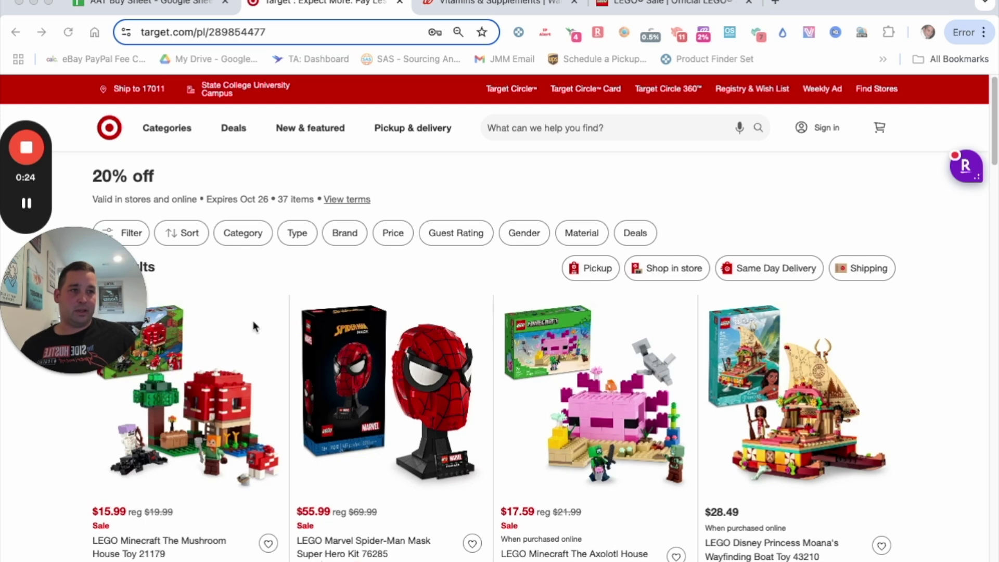
pyautogui.moveTo(121, 252); pyautogui.dragTo(92, 258)
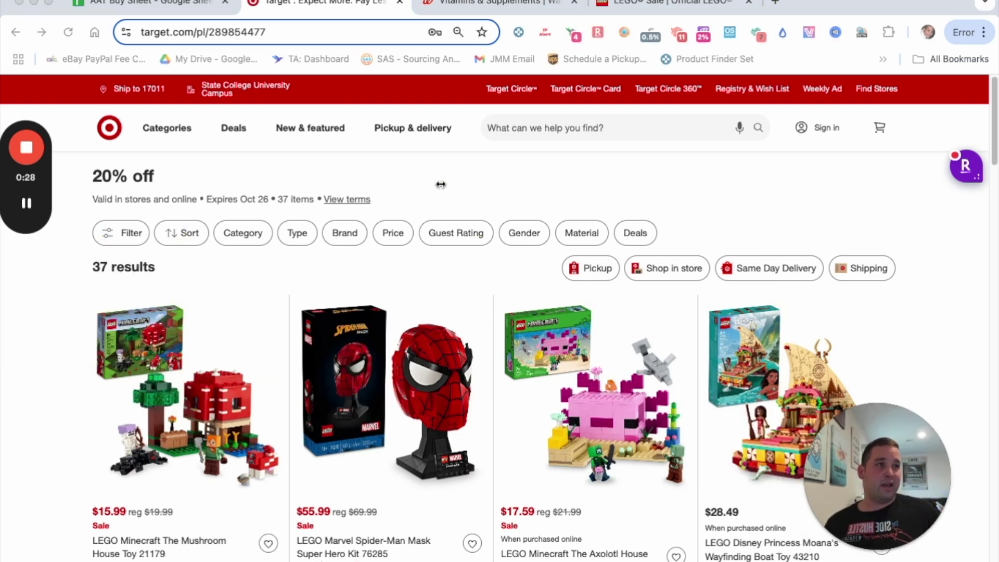
# Open the Mushroom House, Spider-Man Mask, Axolotl House and Moana's Wayfinding Boat products in separate browser tabs.
pyautogui.keyDown('super'); pyautogui.click(151, 388); pyautogui.keyUp('super')
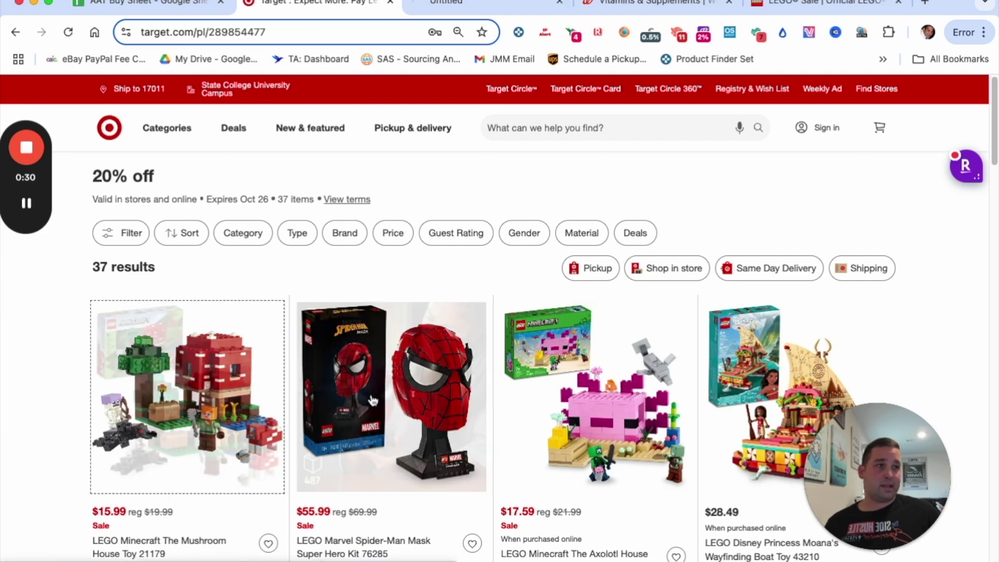
pyautogui.keyDown('super'); pyautogui.click(390, 396); pyautogui.keyUp('super')
pyautogui.keyDown('super'); pyautogui.click(593, 364); pyautogui.keyUp('super')
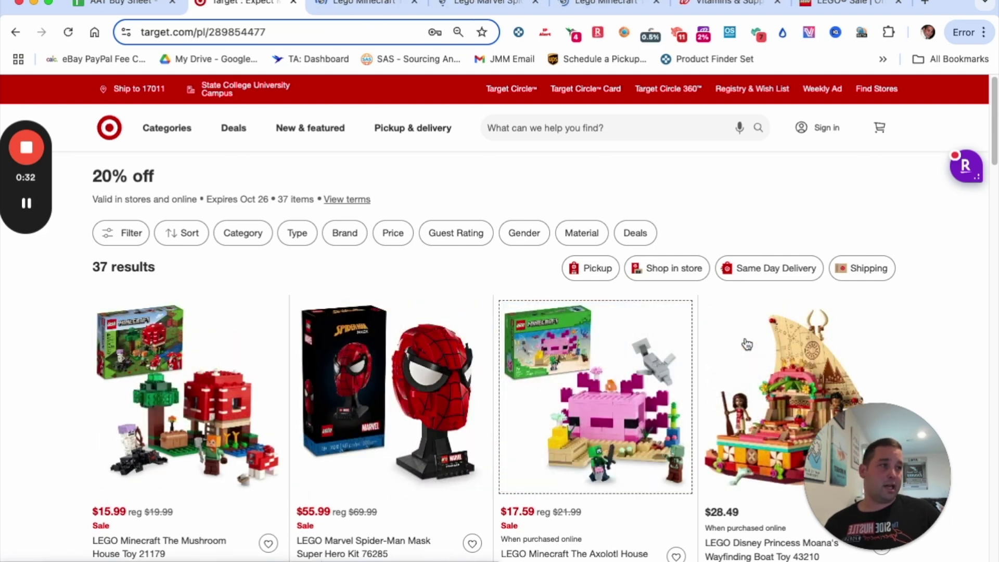
pyautogui.keyDown('super'); pyautogui.click(750, 344); pyautogui.keyUp('super')
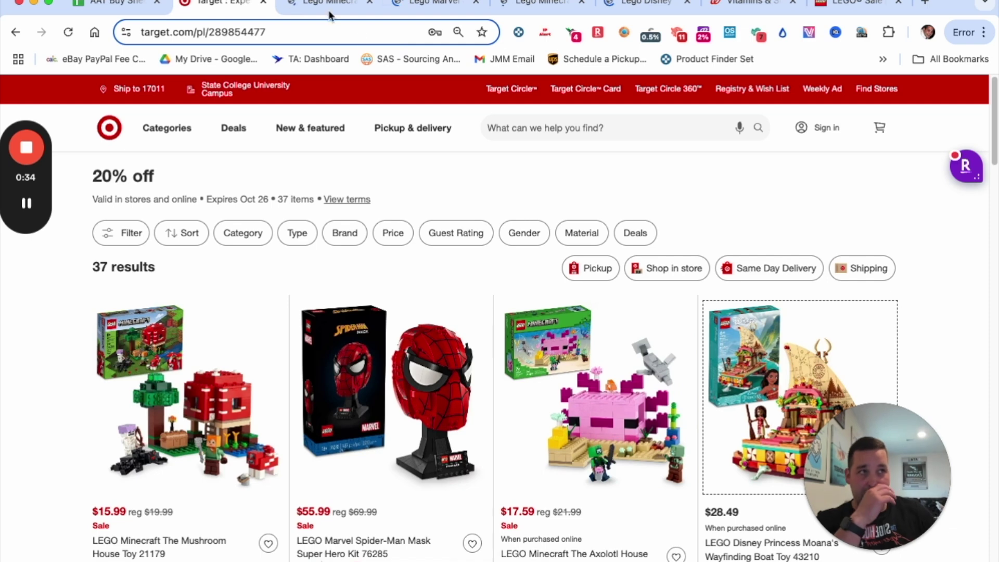
# View the LEGO Minecraft Mushroom House product page and briefly show SellerAmp's lookup beside it.
pyautogui.click(301, 7)
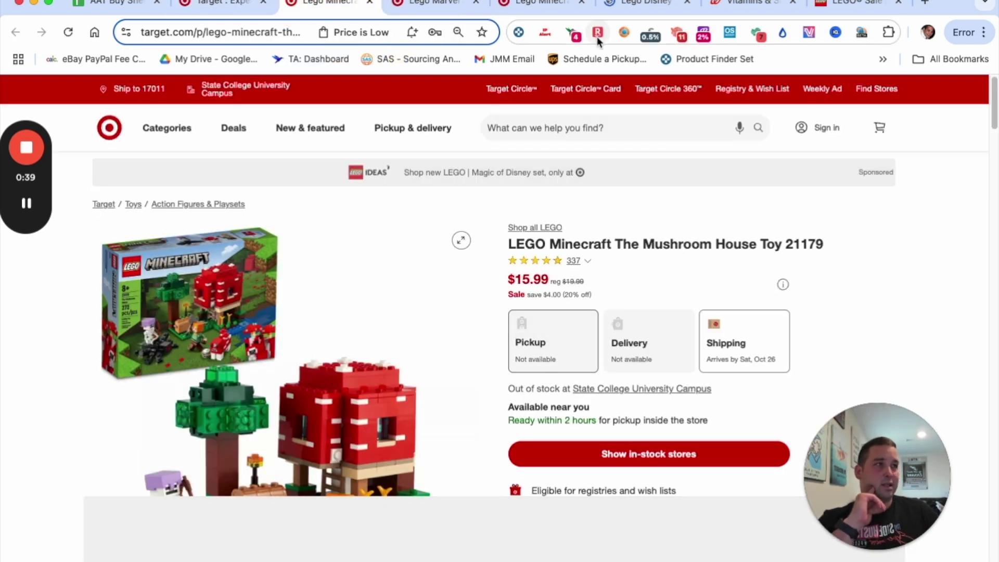
pyautogui.click(622, 32)
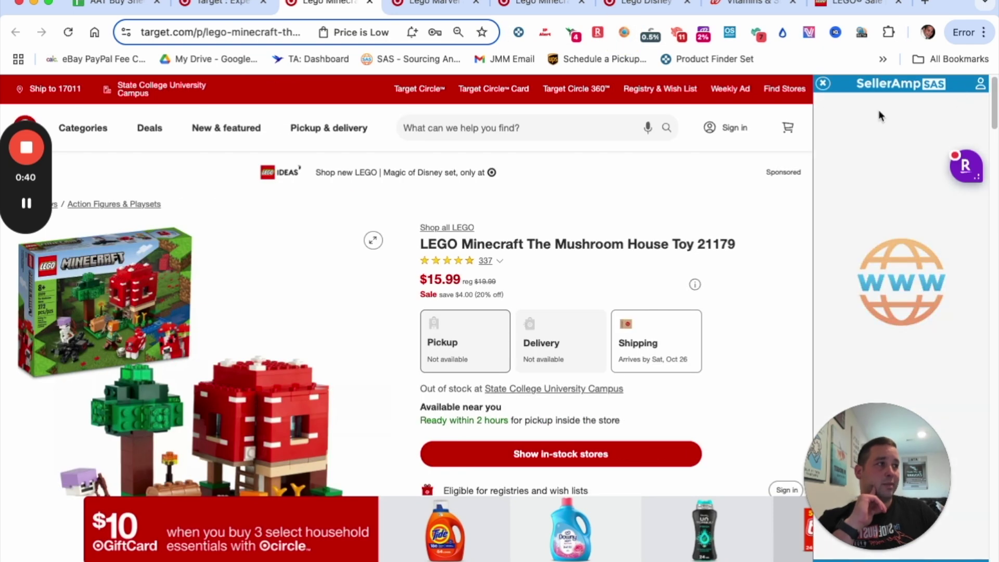
pyautogui.click(822, 83)
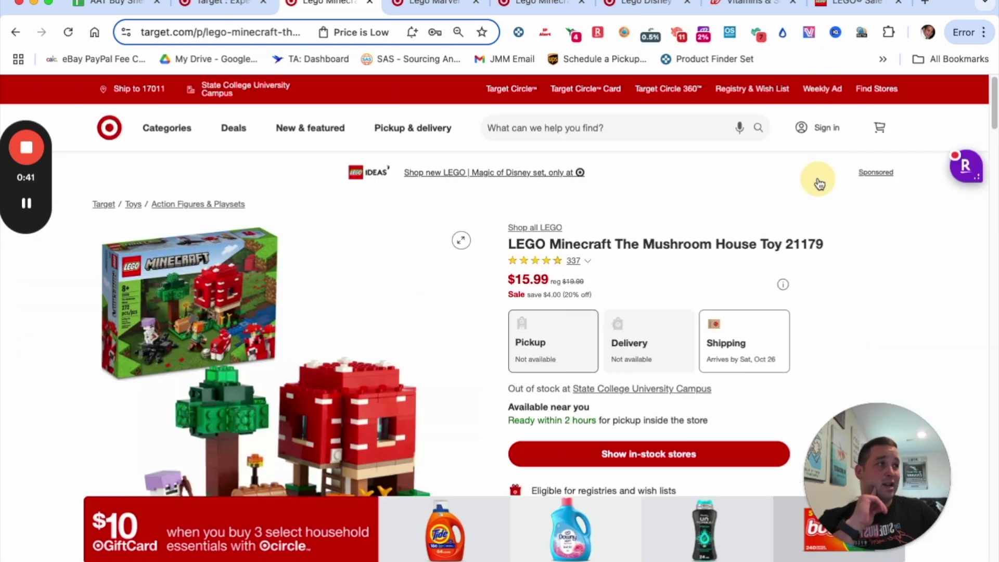
# Close the four LEGO product pages to get back to the 20% off listing.
pyautogui.click(369, 2)
pyautogui.click(369, 2)
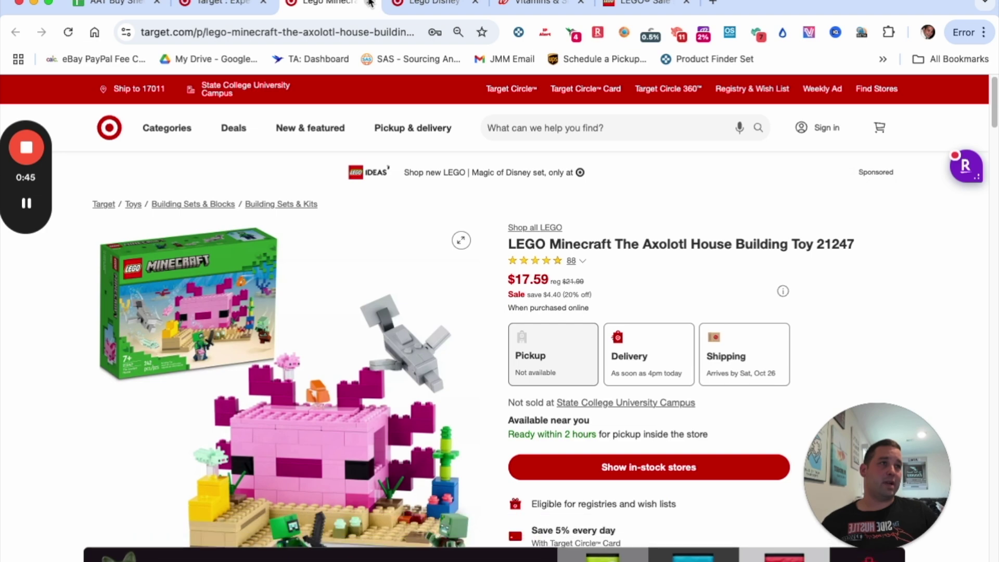
pyautogui.click(369, 2)
pyautogui.click(369, 2)
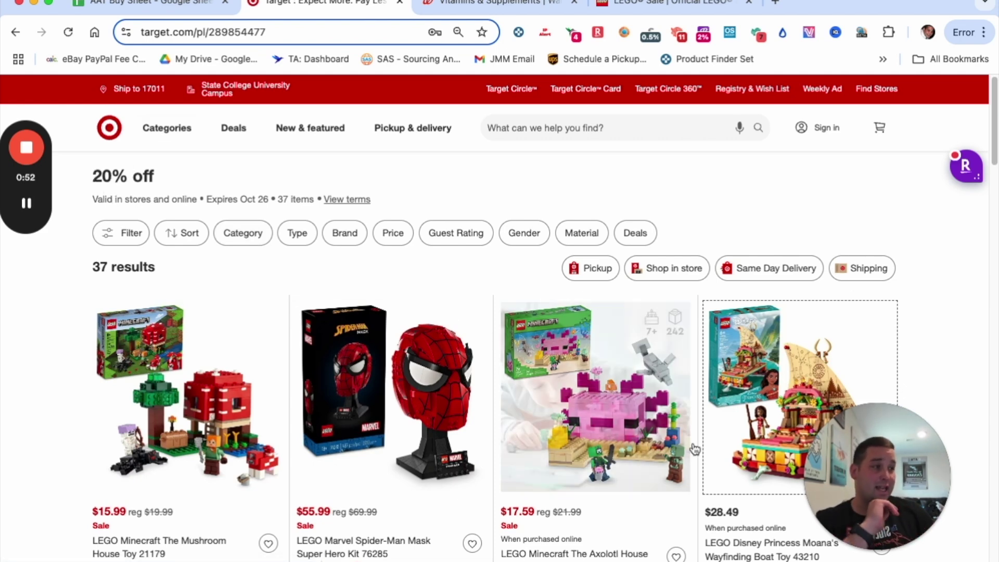
# Run a SAS Search for the LEGO Minecraft Mushroom House from its picture in the Target listing.
pyautogui.scroll(-2, 390, 364)
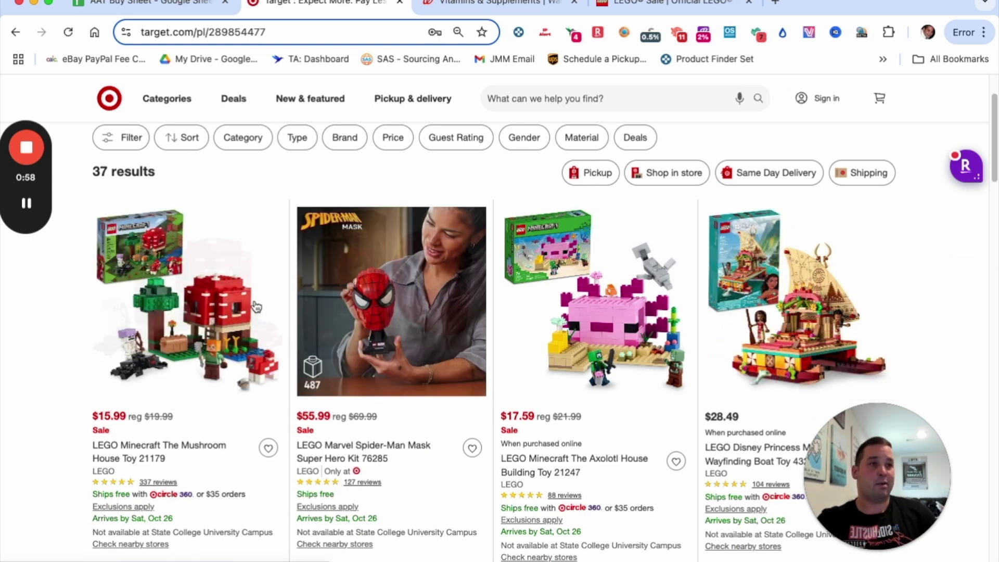
pyautogui.rightClick(194, 288)
pyautogui.click(260, 560)
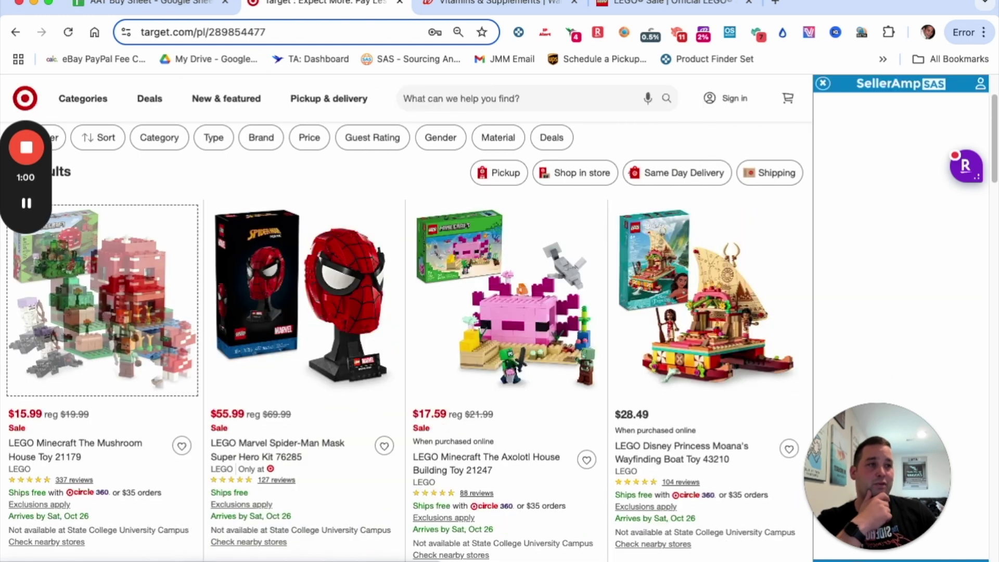
pyautogui.moveTo(931, 436); pyautogui.dragTo(224, 450)
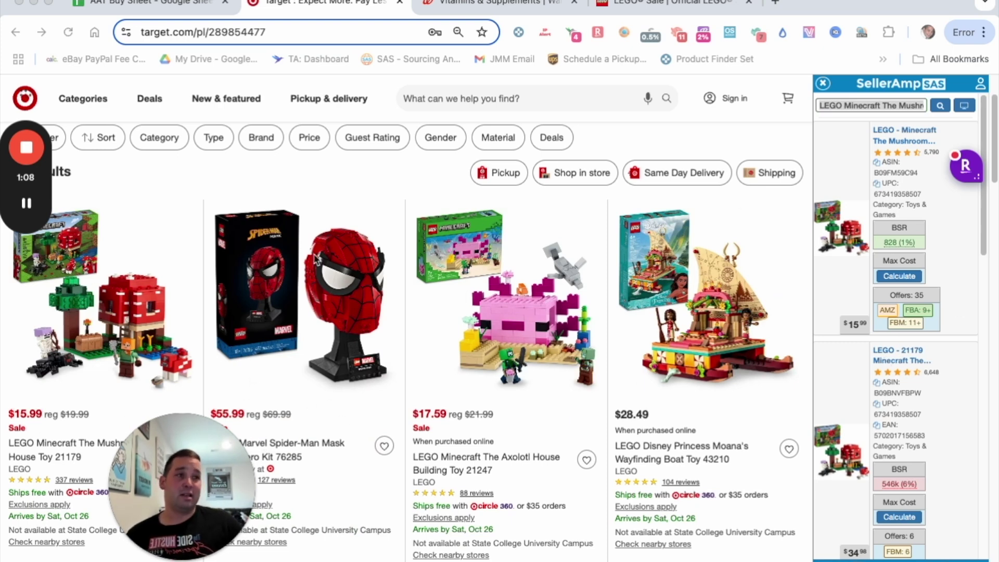
# Try to run a SAS Search on the LEGO Marvel Spider-Man Mask from its product picture.
pyautogui.rightClick(315, 259)
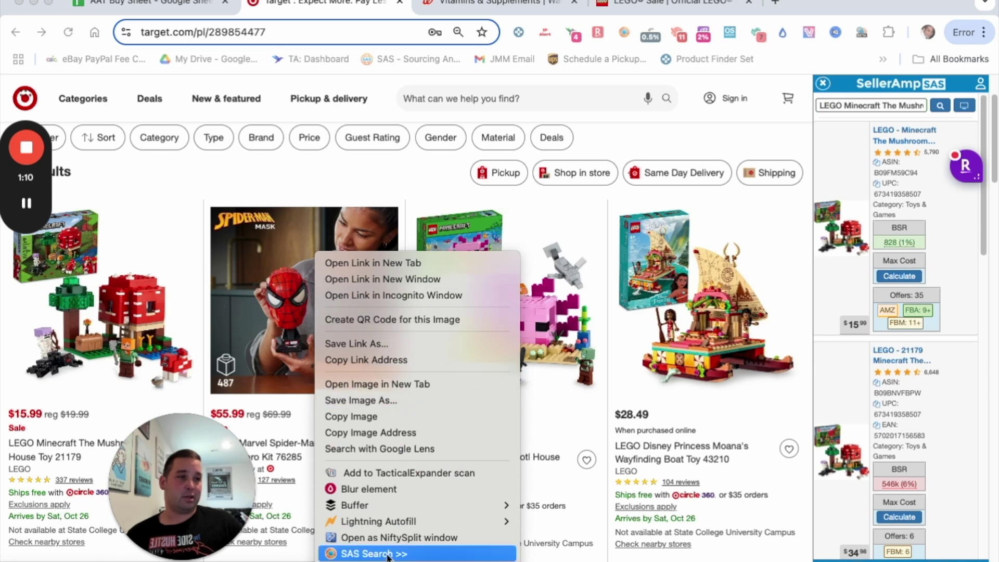
pyautogui.click(387, 555)
pyautogui.moveTo(195, 464); pyautogui.dragTo(109, 465)
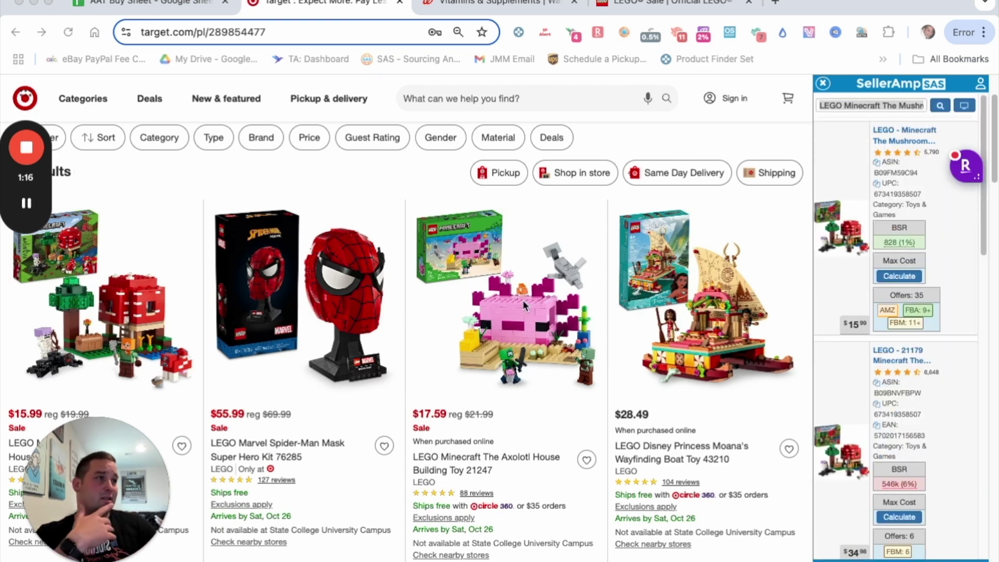
pyautogui.scroll(3, 610, 252)
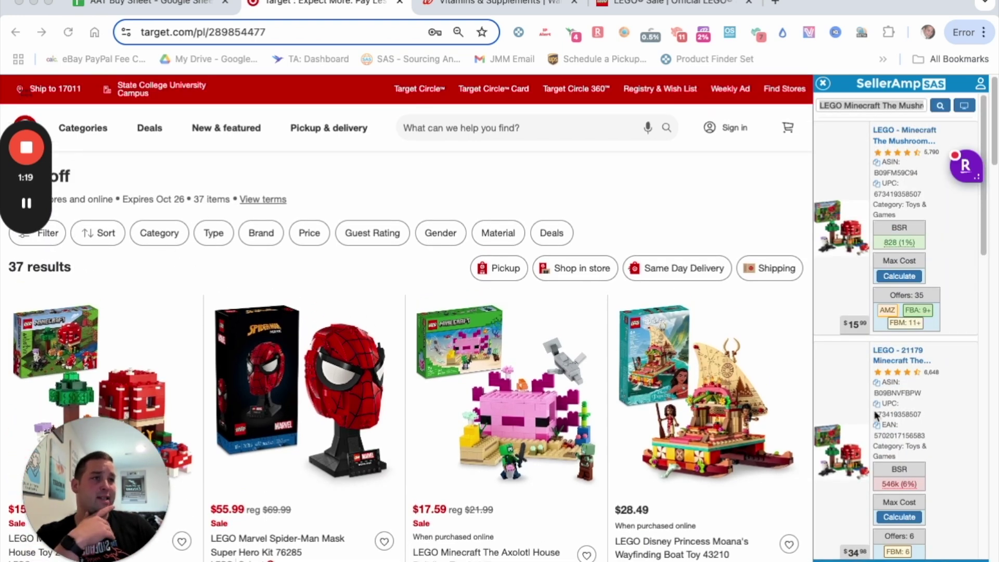
pyautogui.scroll(-2, 768, 195)
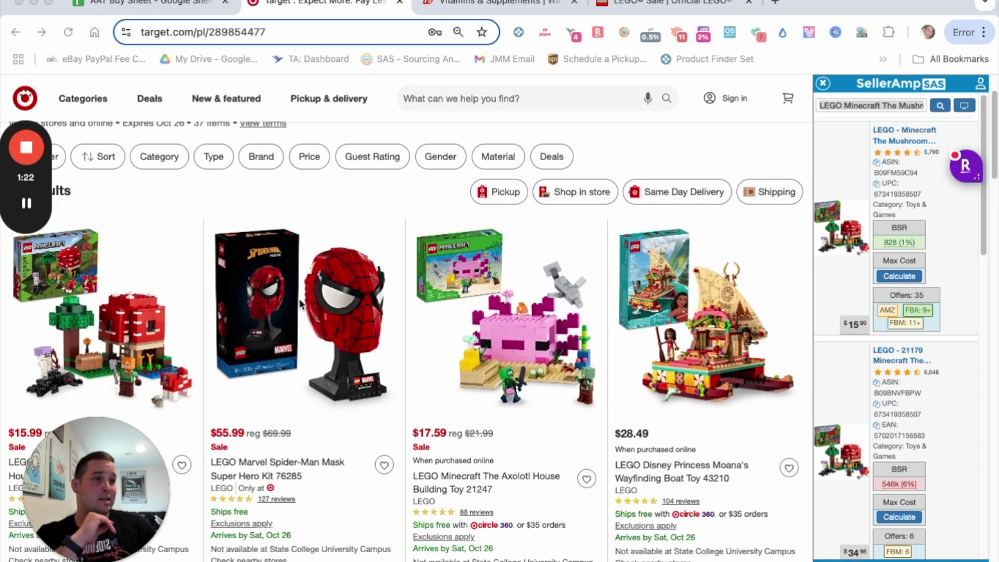
pyautogui.scroll(-1, 312, 436)
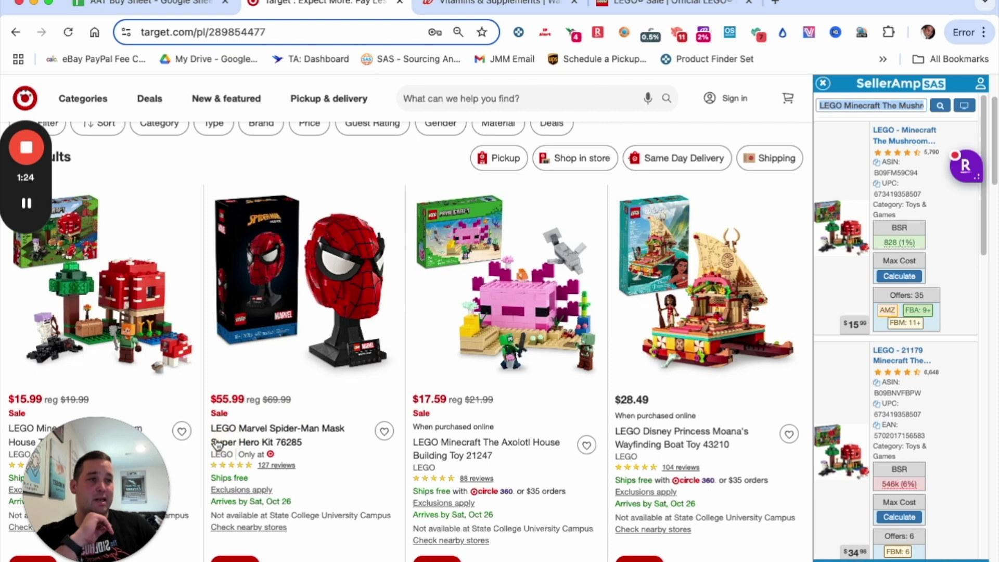
# Run a SAS Search on the title "LEGO Marvel Spider-Man Mask Super Hero Kit 76285", review the matches and dismiss SellerAmp.
pyautogui.moveTo(210, 430); pyautogui.dragTo(301, 443)
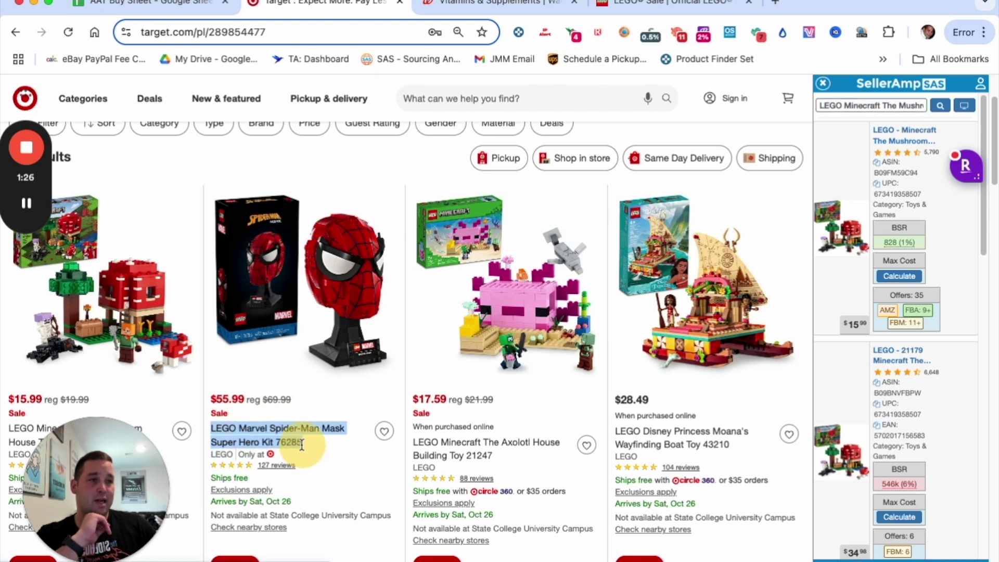
pyautogui.rightClick(297, 443)
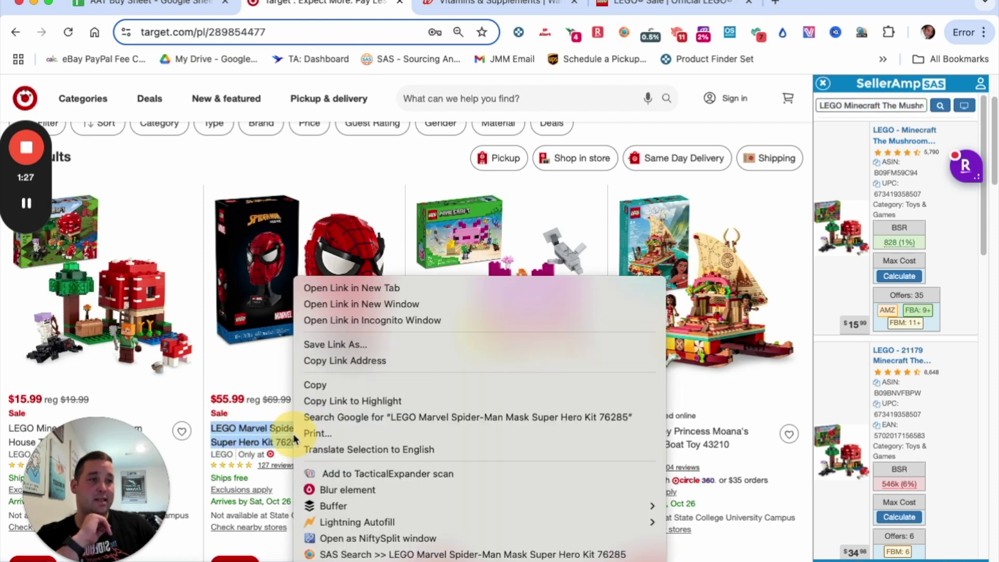
pyautogui.click(380, 555)
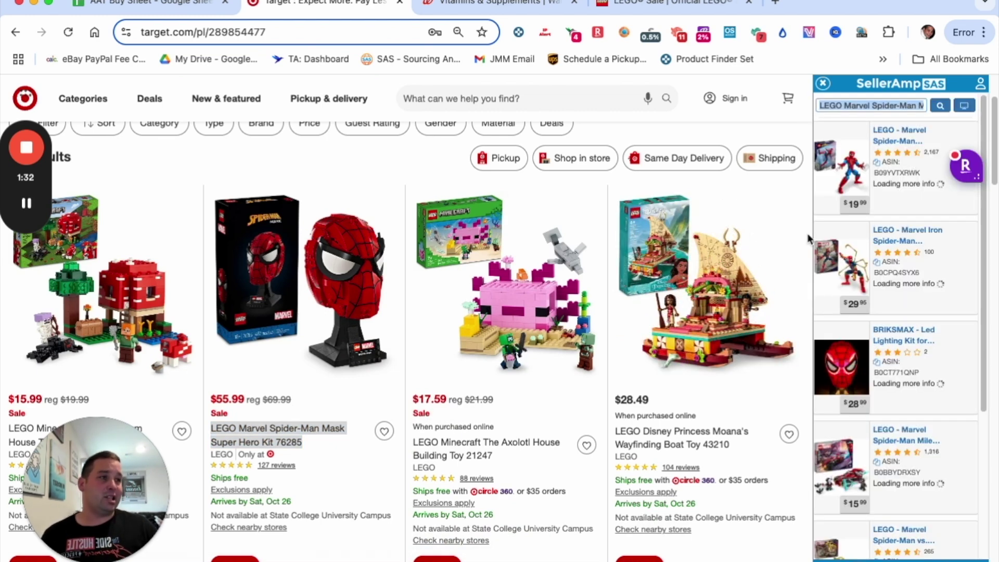
pyautogui.scroll(-2, 926, 244)
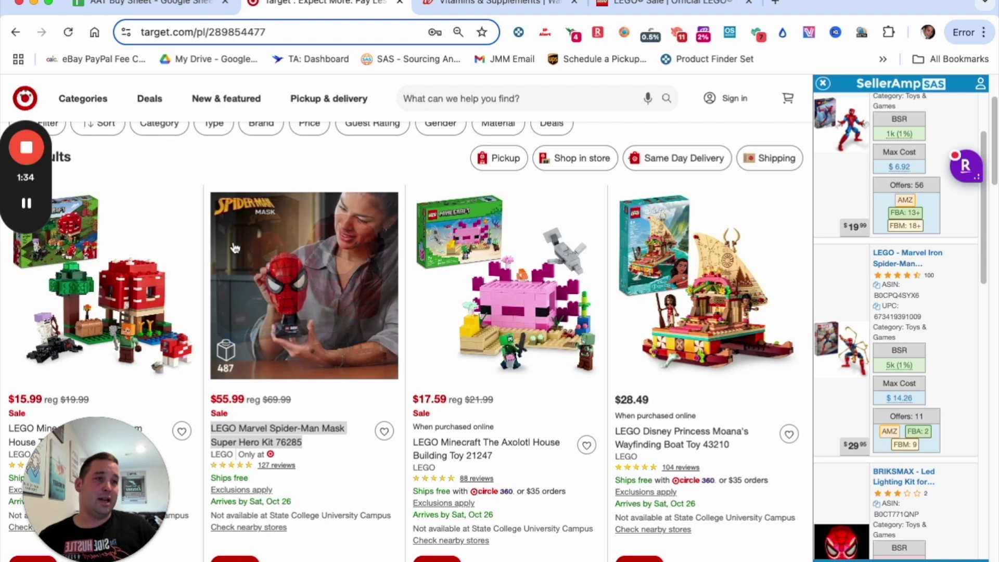
pyautogui.scroll(3, 904, 170)
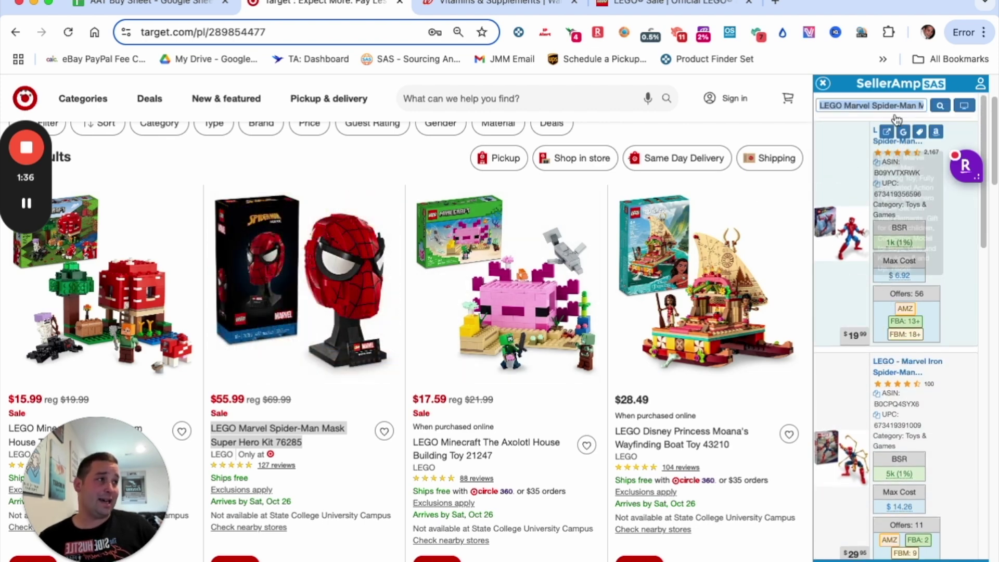
pyautogui.click(823, 85)
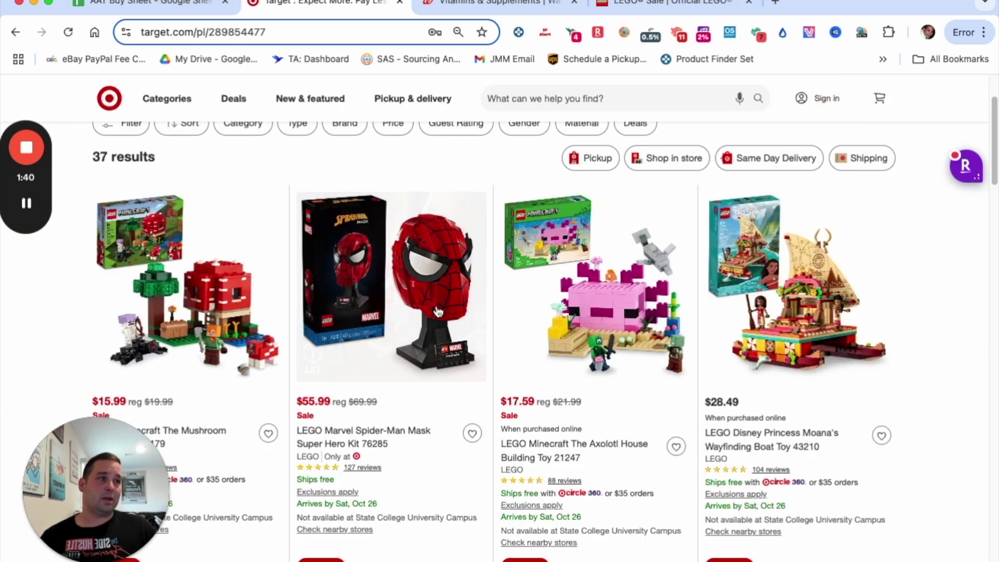
# Run a SAS Search on the product title "LEGO Minecraft The Axolotl House Building Toy 21247".
pyautogui.scroll(-1, 569, 402)
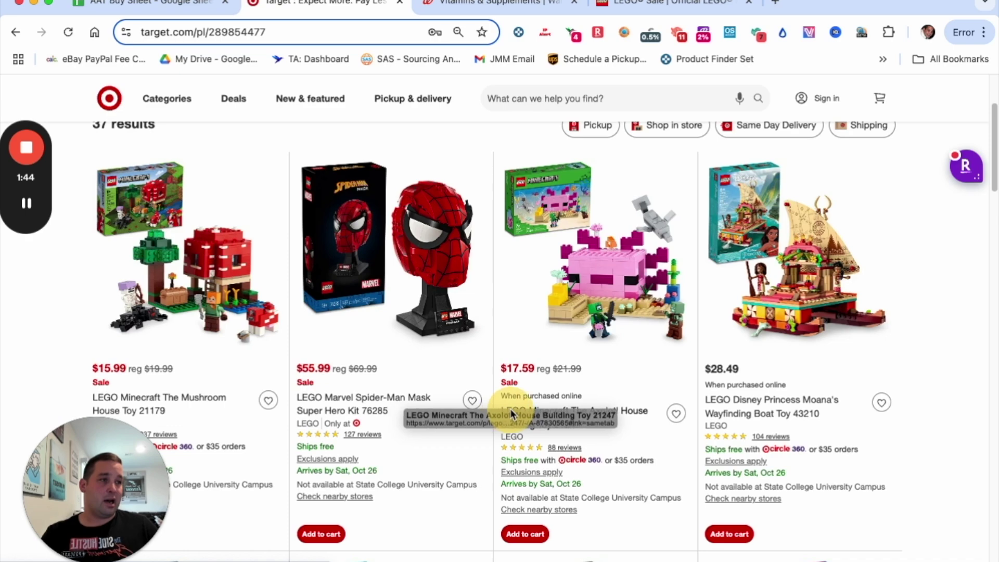
pyautogui.moveTo(498, 414); pyautogui.dragTo(582, 427)
pyautogui.rightClick(577, 427)
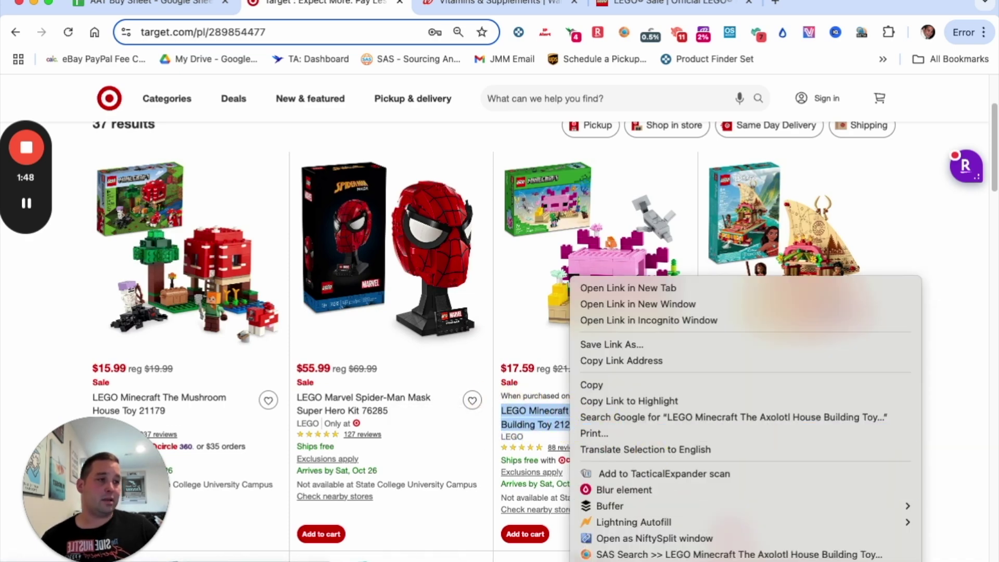
pyautogui.click(598, 553)
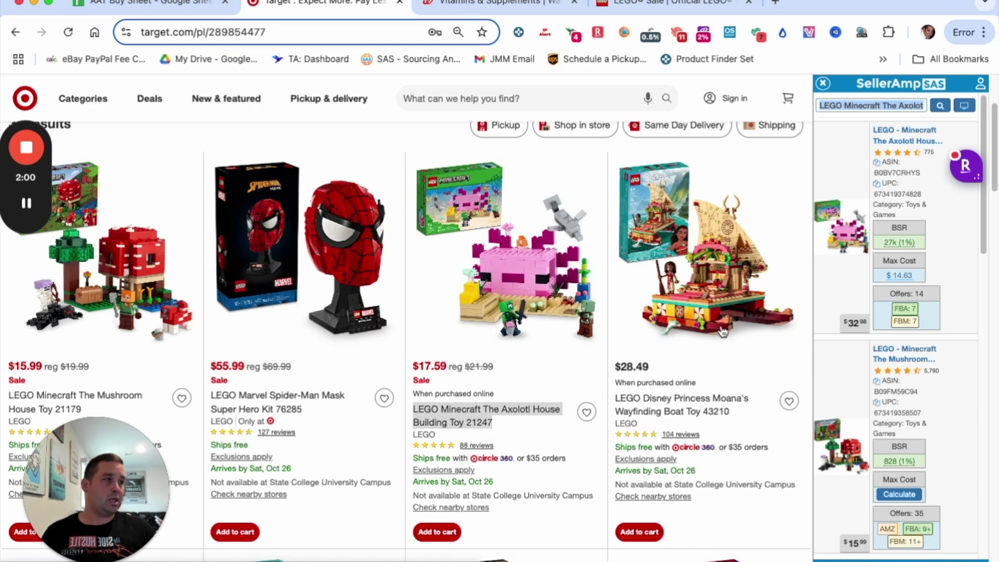
# Open the Axolotl House match's Amazon listing from SellerAmp and return to the Target listing.
pyautogui.moveTo(919, 134)
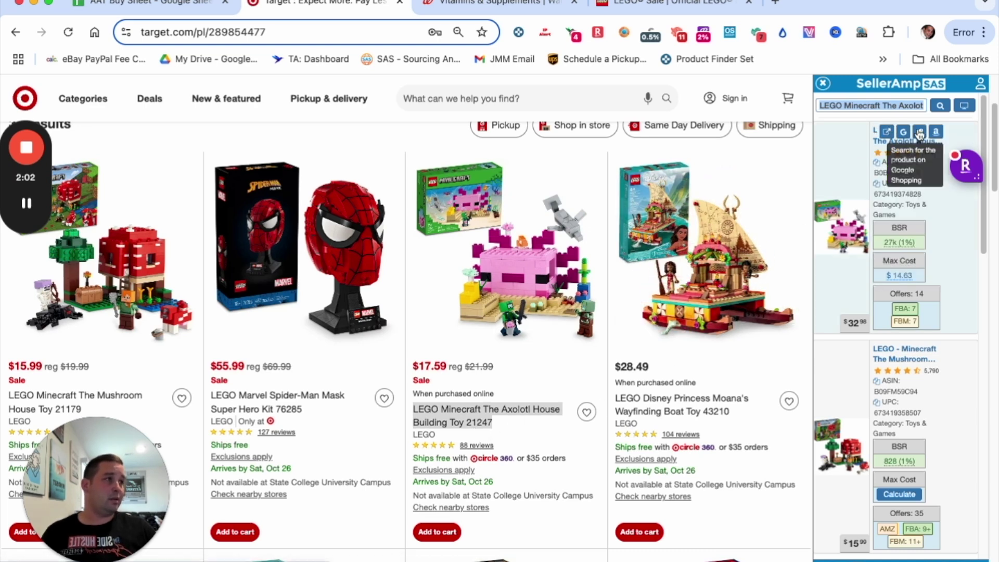
pyautogui.click(936, 132)
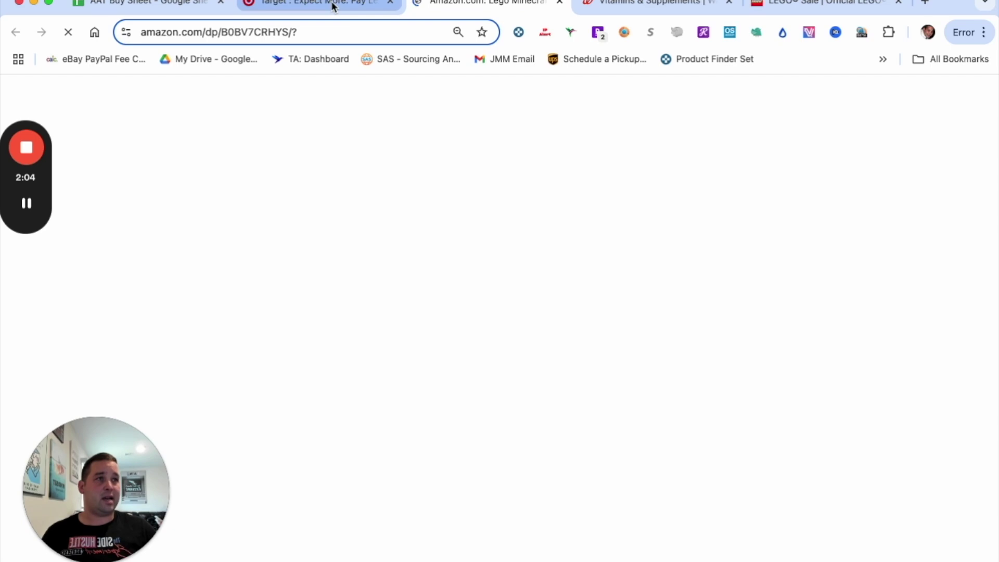
pyautogui.click(332, 7)
pyautogui.scroll(-3, 854, 316)
pyautogui.scroll(5, 854, 316)
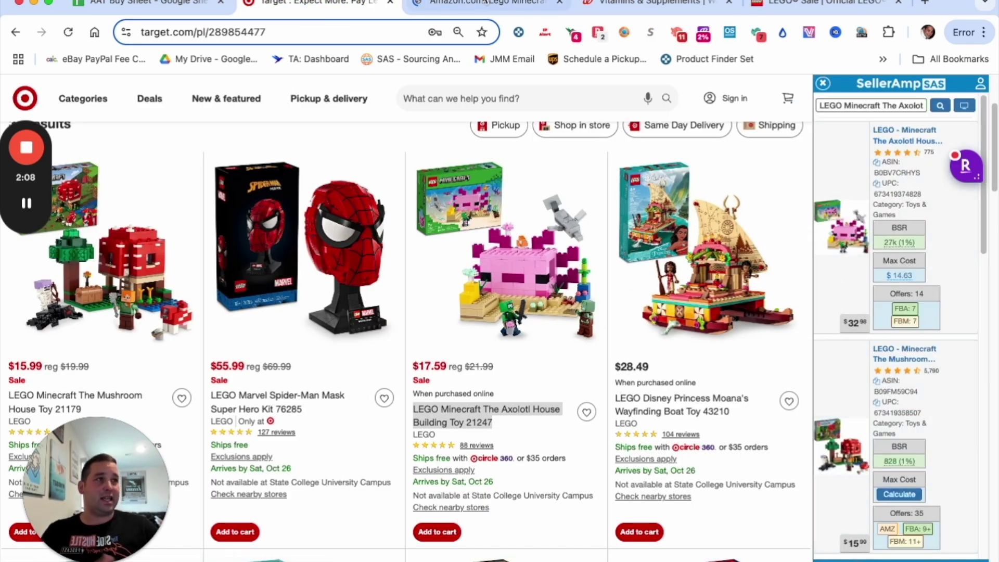
# Examine the Axolotl House's SellerAmp figures and its Amazon product page, and go back to the Target listing.
pyautogui.moveTo(869, 263)
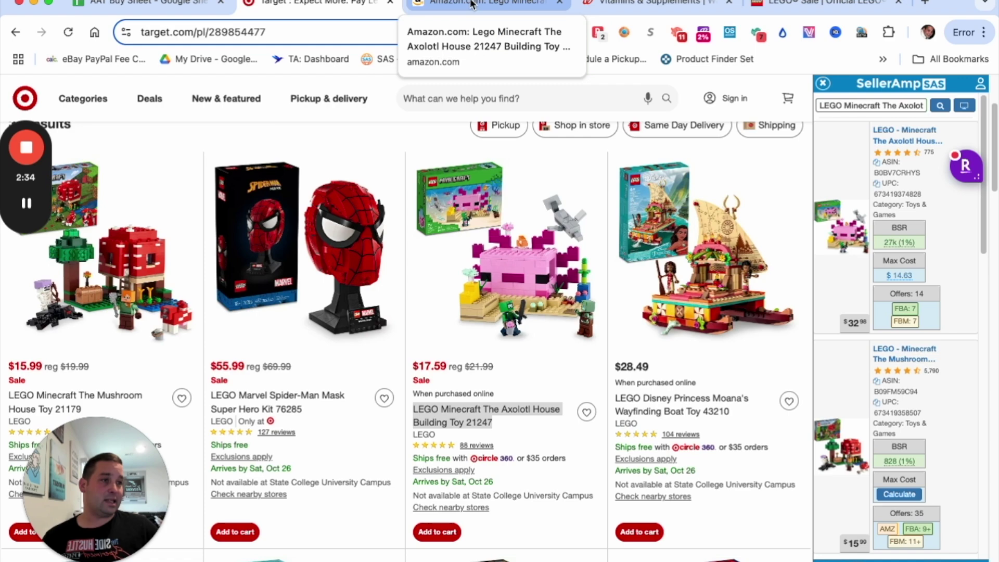
pyautogui.click(472, 4)
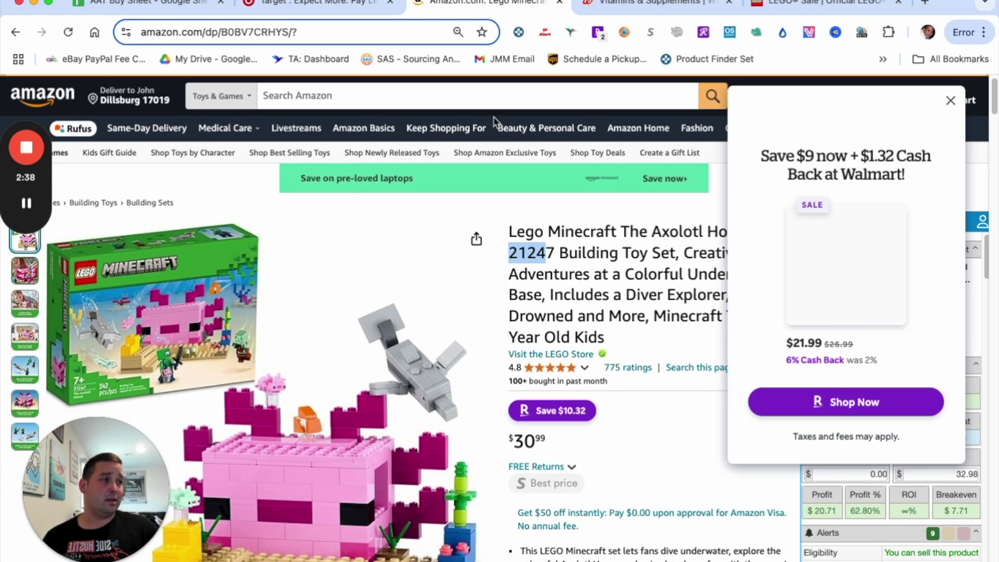
pyautogui.click(335, 16)
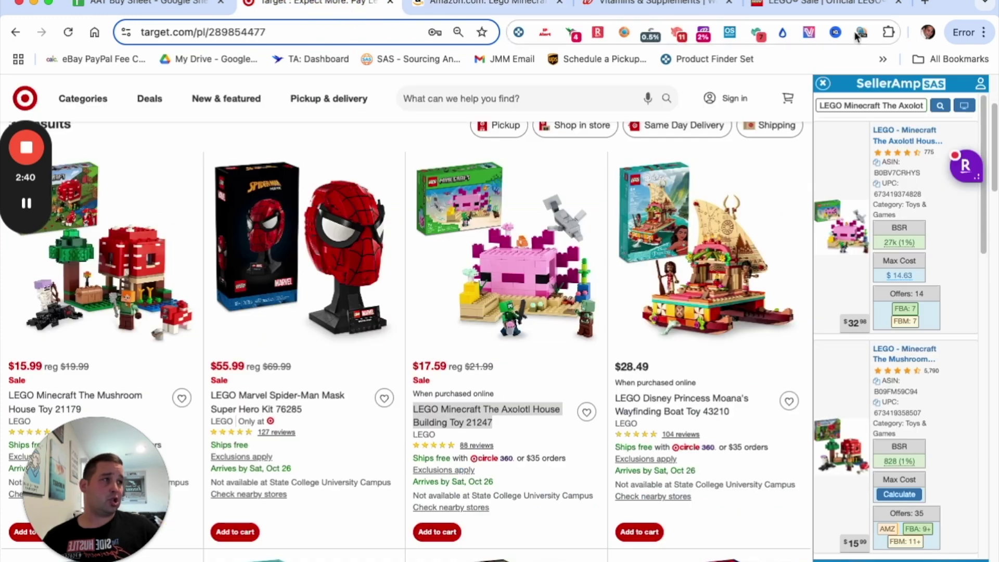
# Switch to the Axolotl House's Amazon listing, dismiss the Walmart cash-back offer and set SellerAmp's cost price to 17.59.
pyautogui.click(452, 11)
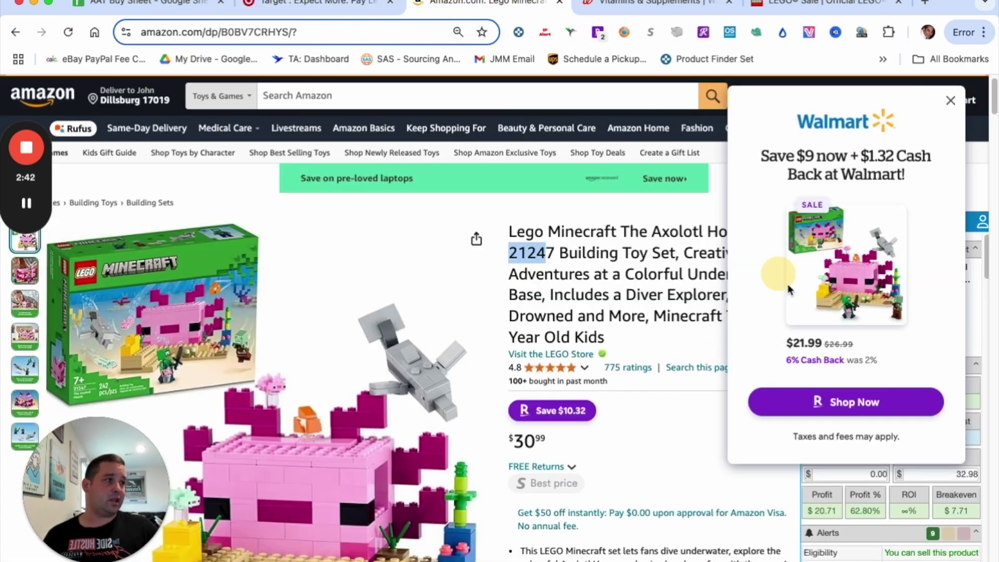
pyautogui.click(950, 101)
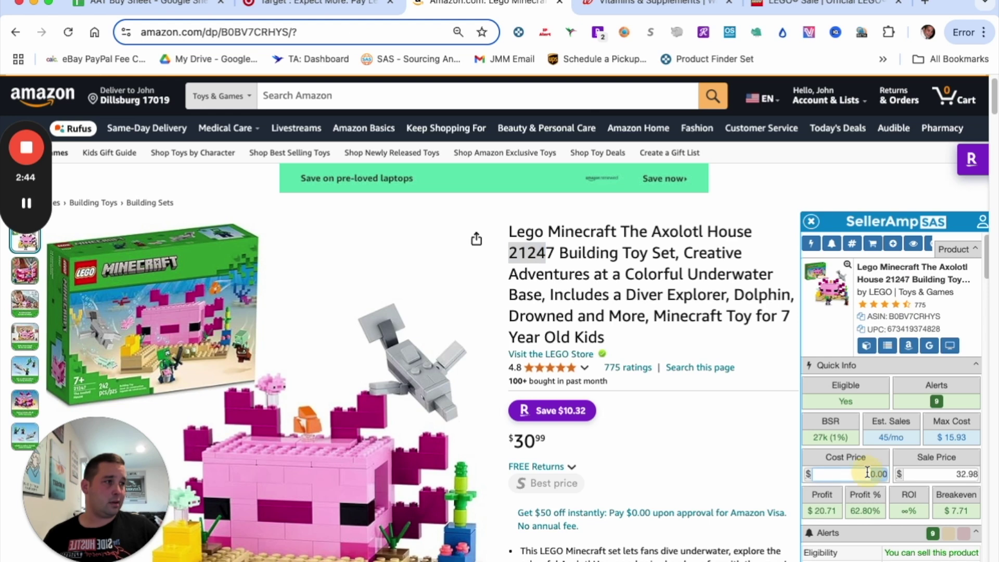
pyautogui.write('17.59')
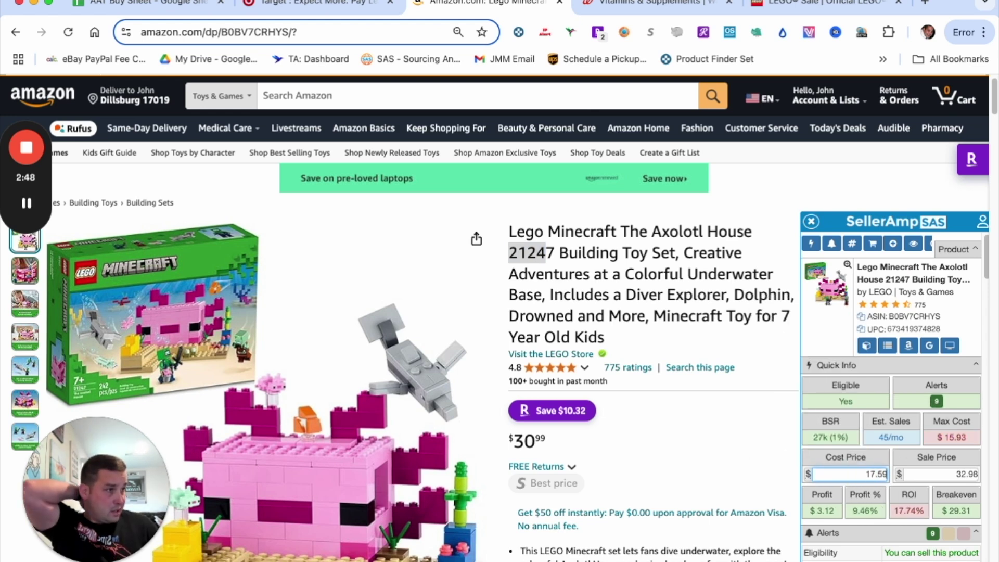
# Examine SellerAmp's alerts and the listing's Keepa charts for Buy Box price, sales rank and new offer count.
pyautogui.scroll(-3, 885, 333)
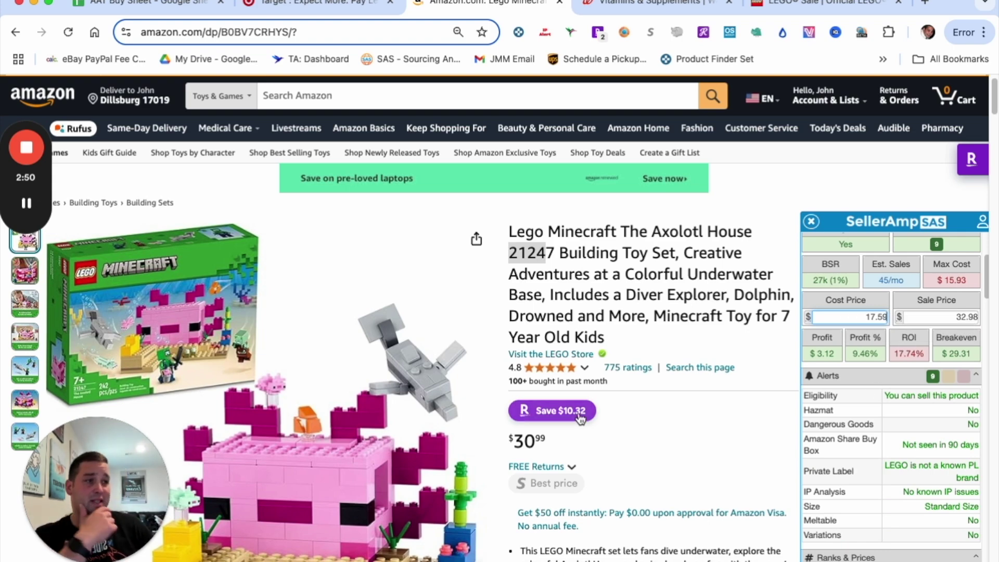
pyautogui.scroll(-10, 580, 419)
pyautogui.scroll(-3, 602, 317)
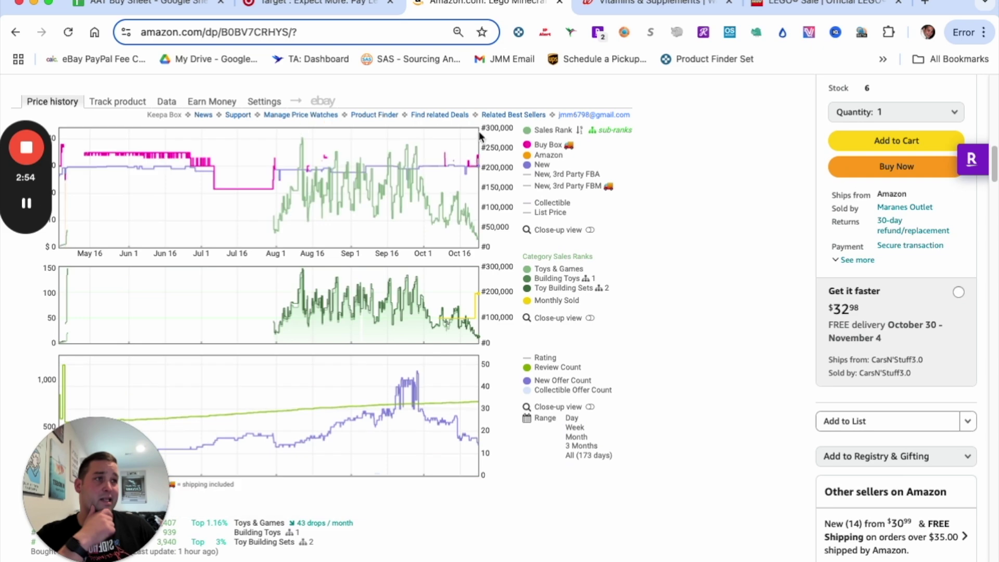
pyautogui.scroll(1, 577, 447)
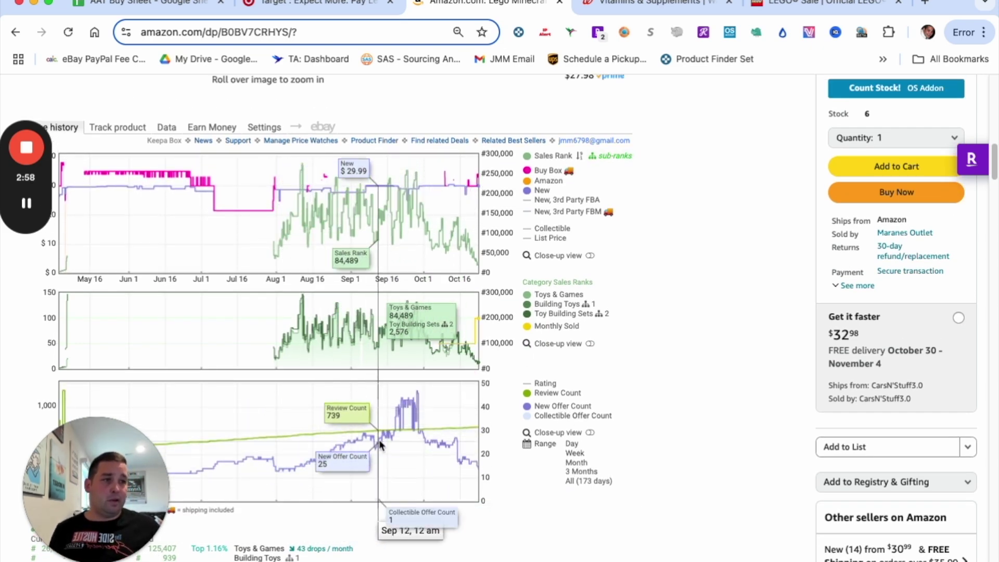
pyautogui.scroll(5, 536, 276)
pyautogui.scroll(1, 537, 277)
pyautogui.scroll(-6, 537, 277)
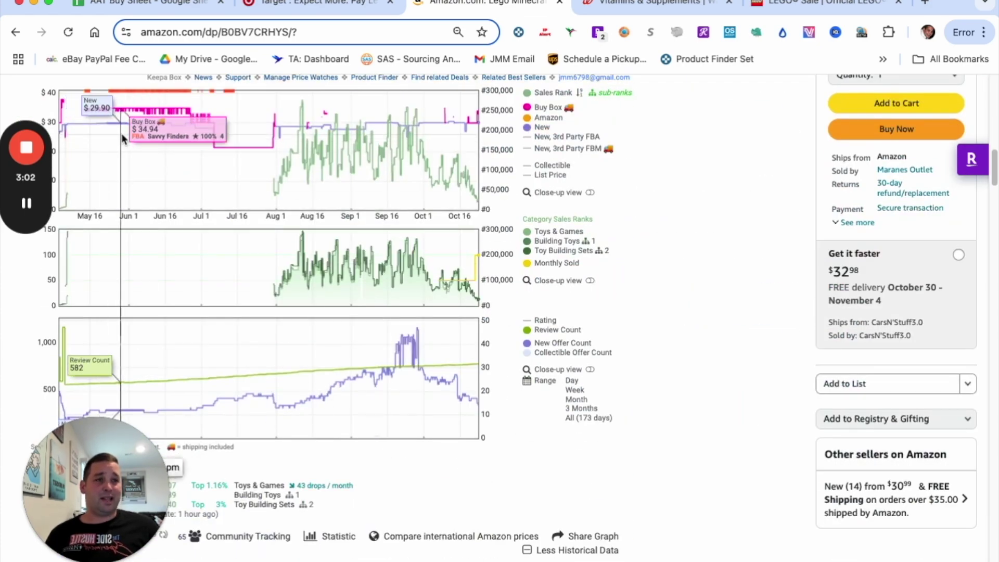
pyautogui.moveTo(108, 451); pyautogui.dragTo(743, 430)
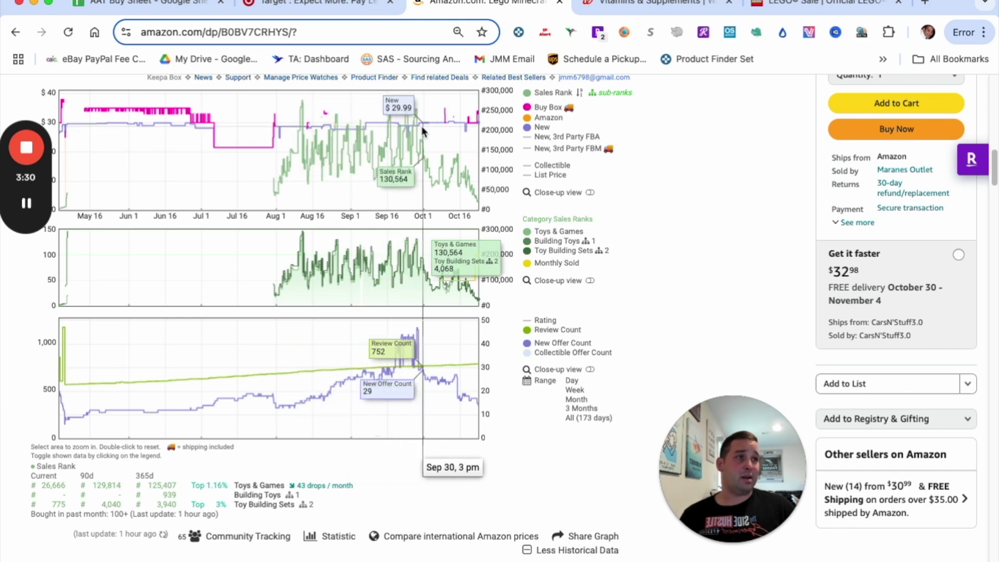
pyautogui.scroll(3, 853, 250)
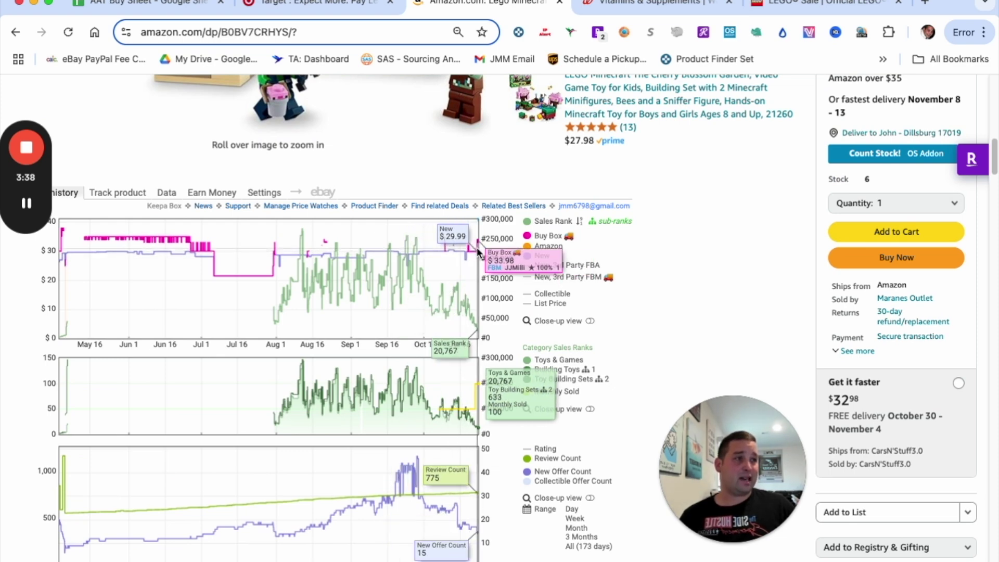
# Examine the Axolotl House's current FBA offers in SellerAmp, comparing each seller's stock, price, profit and ROI.
pyautogui.scroll(6, 728, 338)
pyautogui.moveTo(750, 420); pyautogui.dragTo(585, 418)
pyautogui.scroll(3, 878, 233)
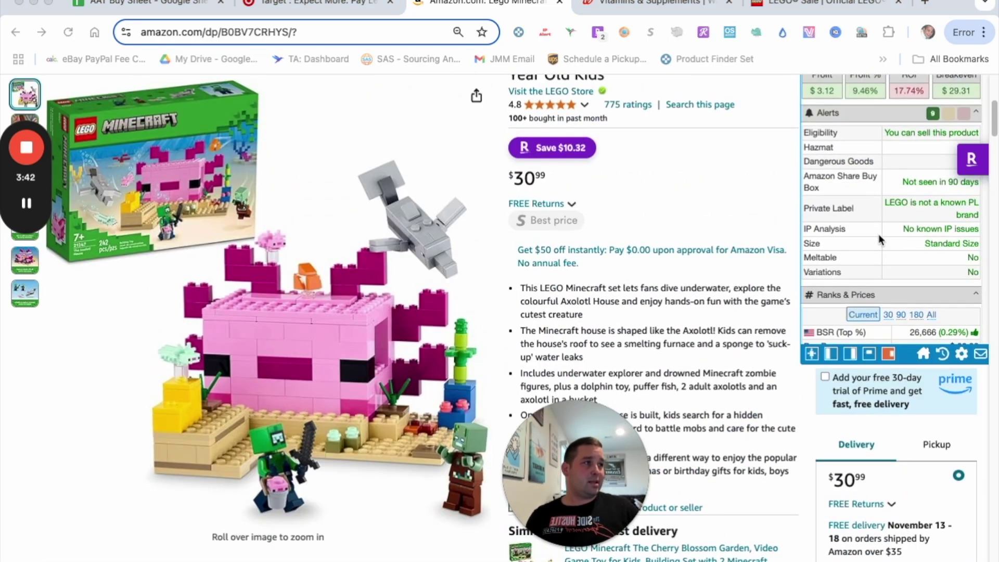
pyautogui.scroll(4, 878, 233)
pyautogui.scroll(-9, 879, 234)
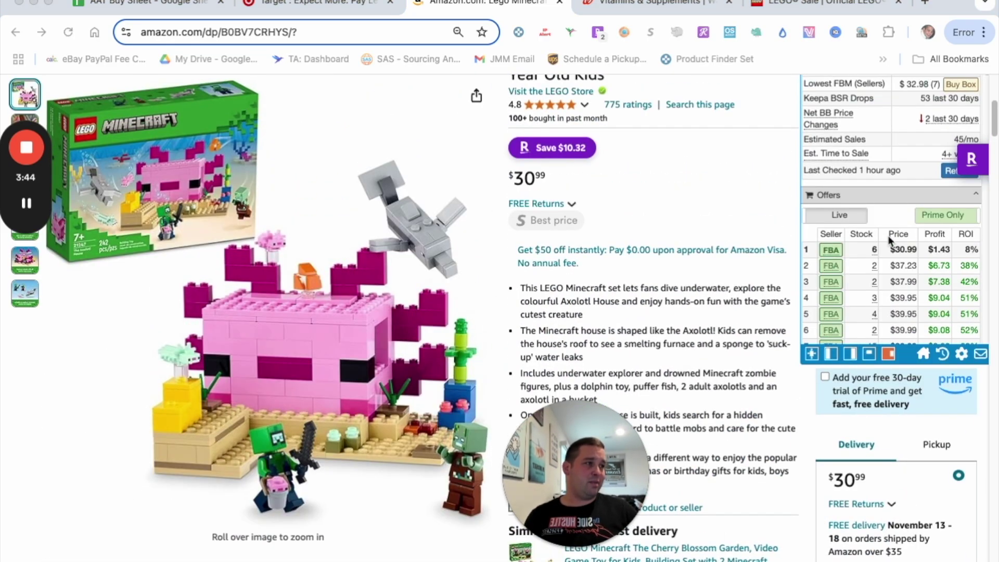
pyautogui.scroll(-3, 900, 261)
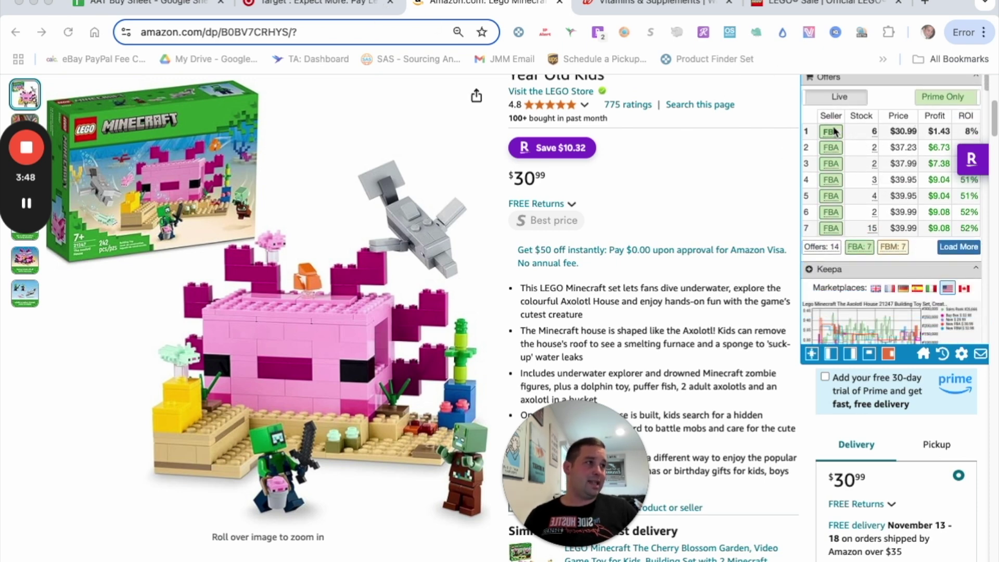
pyautogui.moveTo(838, 134)
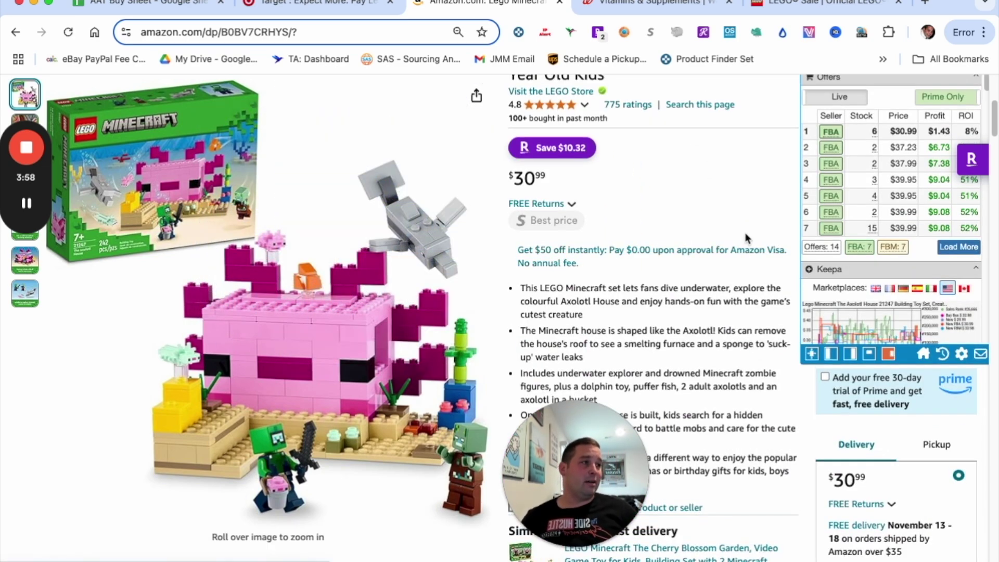
# Examine SellerAmp's 90-day Buy Box Analysis, including the suppressed share and each seller's average price and win percentage.
pyautogui.scroll(-3, 906, 231)
pyautogui.scroll(-15, 907, 231)
pyautogui.scroll(-10, 910, 238)
pyautogui.moveTo(845, 151)
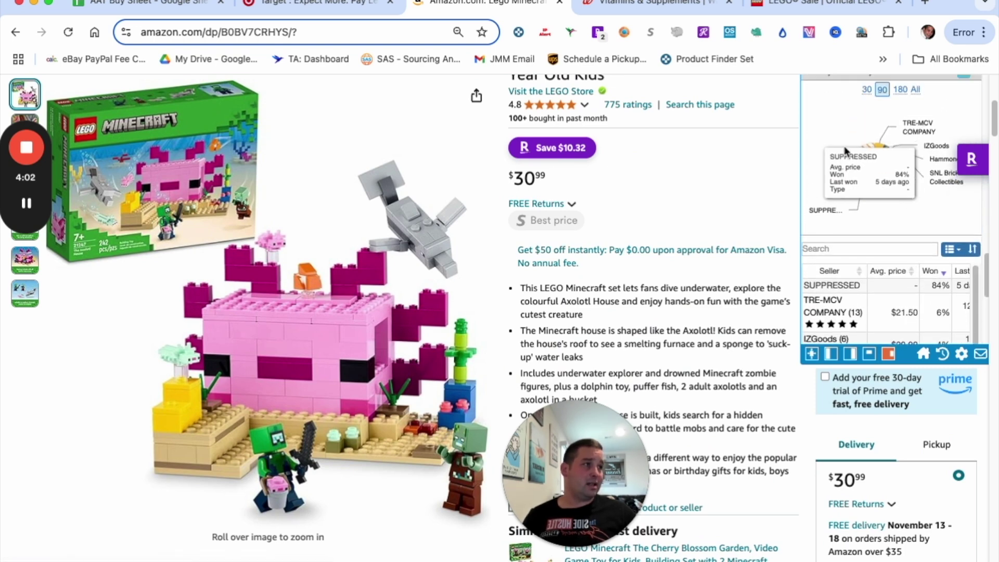
pyautogui.scroll(1, 863, 156)
pyautogui.moveTo(893, 163)
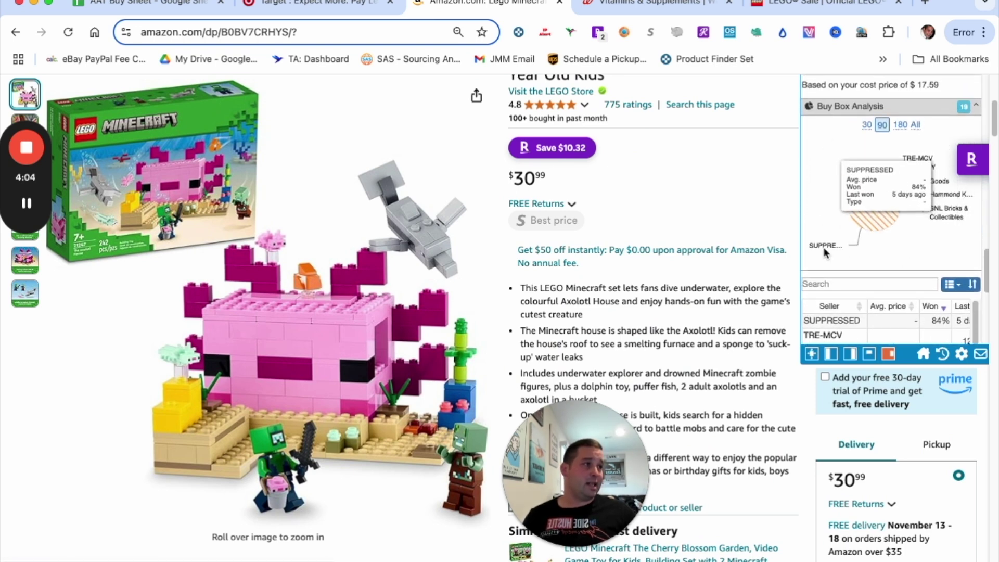
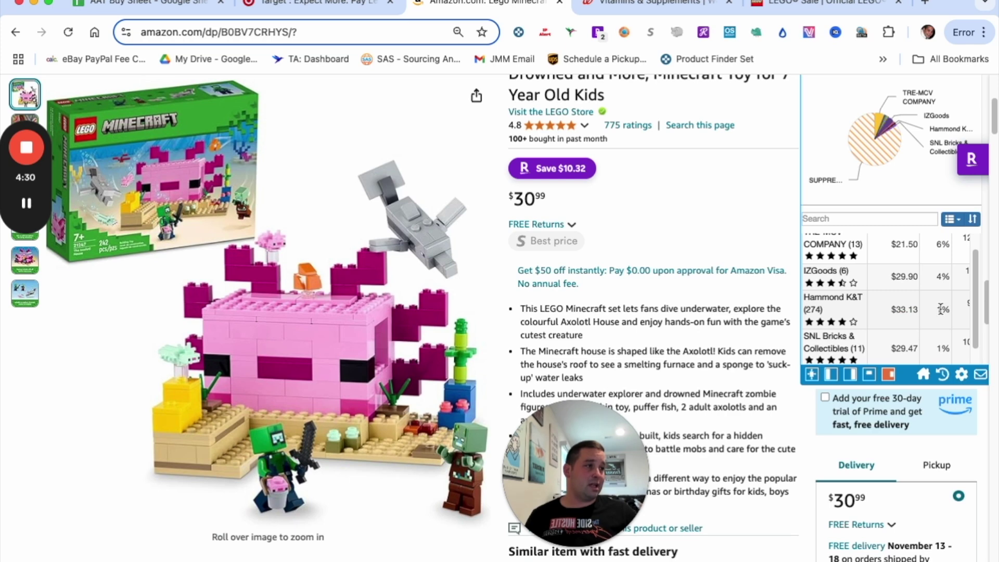
pyautogui.scroll(-3, 917, 296)
pyautogui.scroll(5, 882, 185)
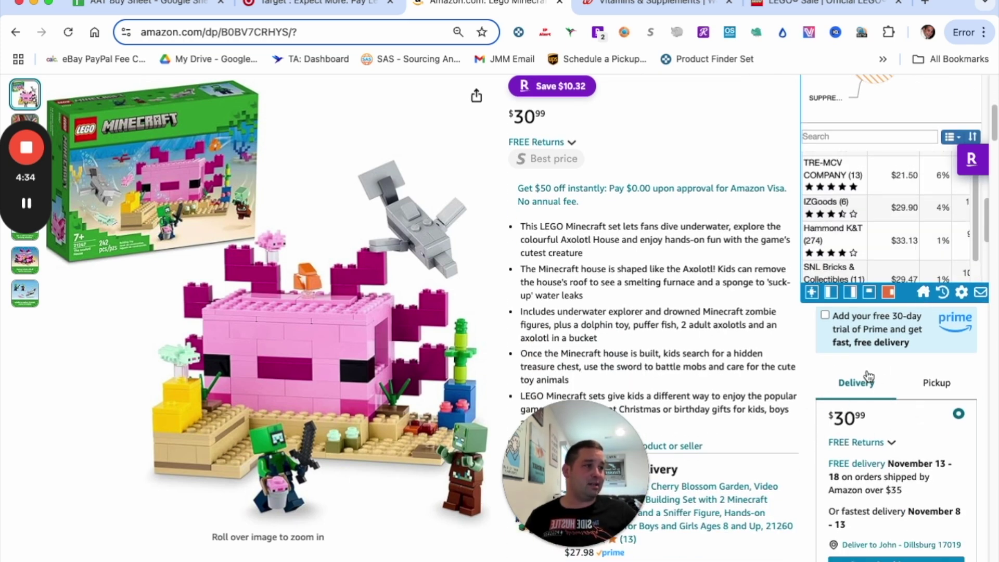
pyautogui.scroll(-5, 901, 223)
pyautogui.scroll(-5, 916, 169)
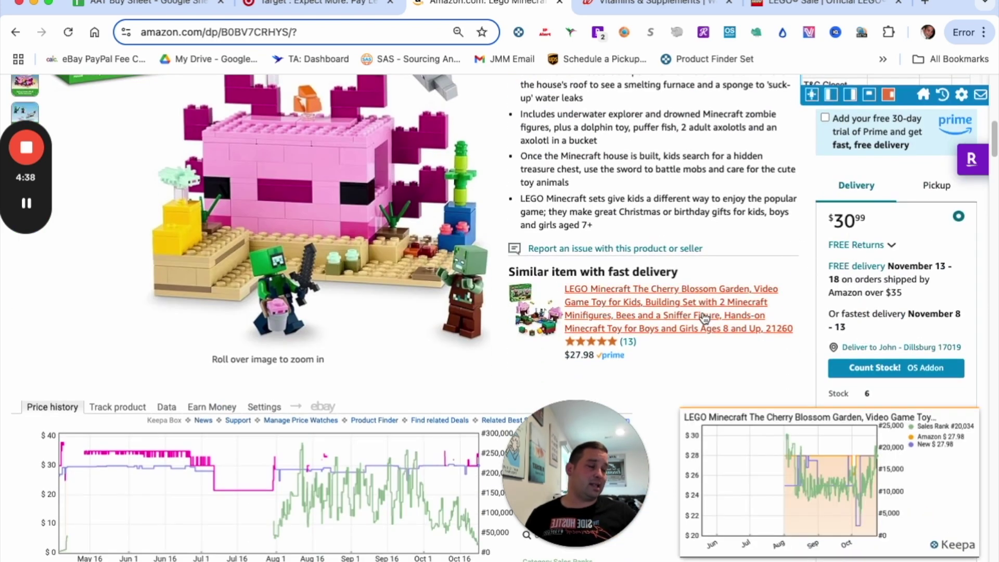
pyautogui.scroll(10, 855, 258)
pyautogui.scroll(-10, 884, 277)
pyautogui.scroll(5, 879, 275)
pyautogui.scroll(-2, 874, 260)
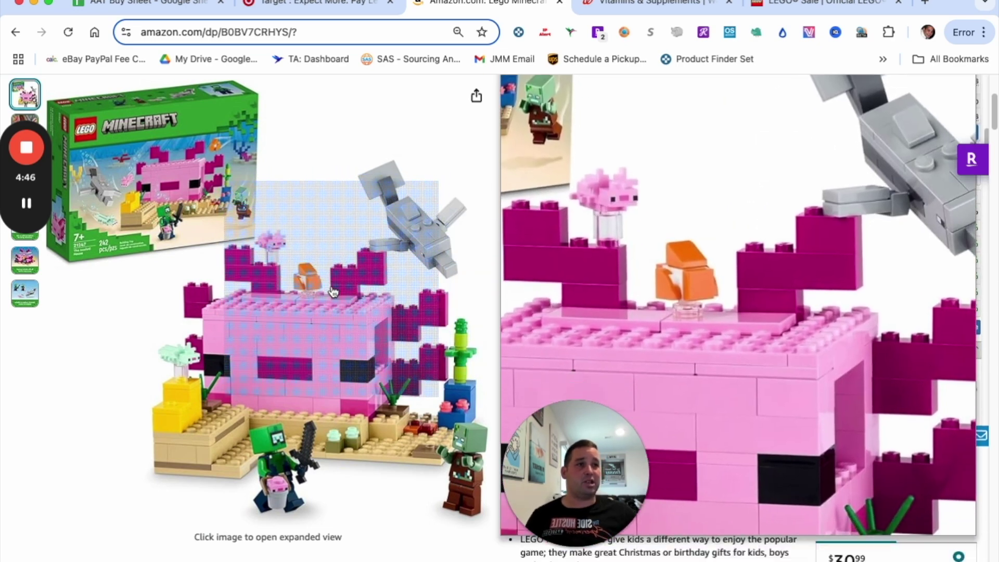
pyautogui.scroll(-2, 292, 157)
# Check the set's sale price on Target, return to the Amazon listing and set SellerAmp's cost price to 16.18 (17.59 × .92).
pyautogui.click(307, 5)
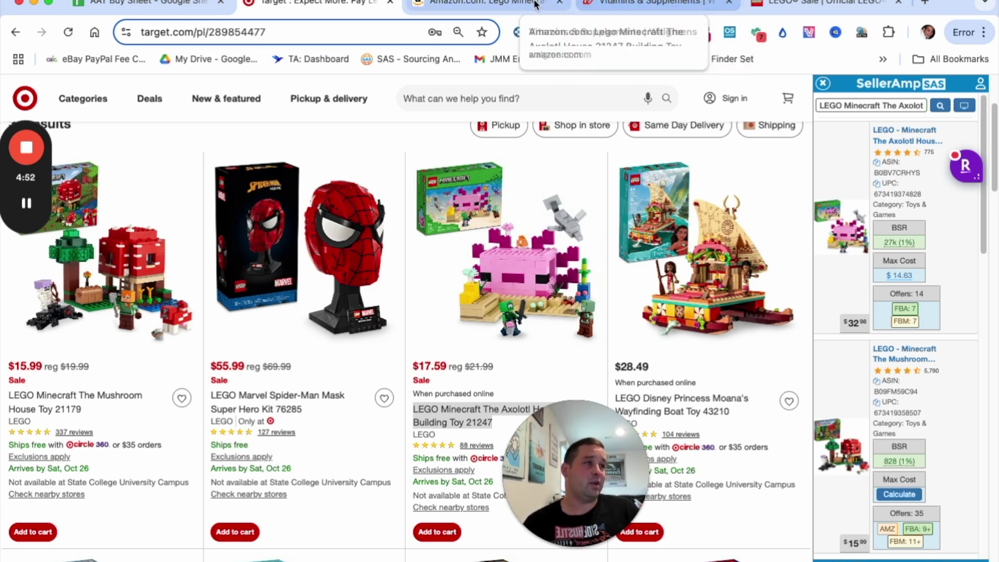
pyautogui.click(445, 4)
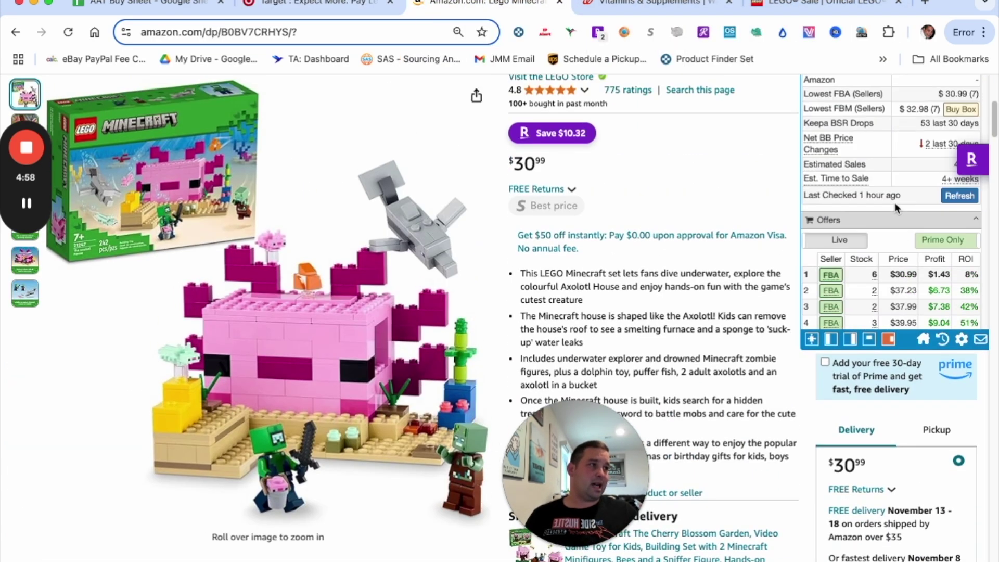
pyautogui.scroll(10, 894, 202)
pyautogui.click(866, 195)
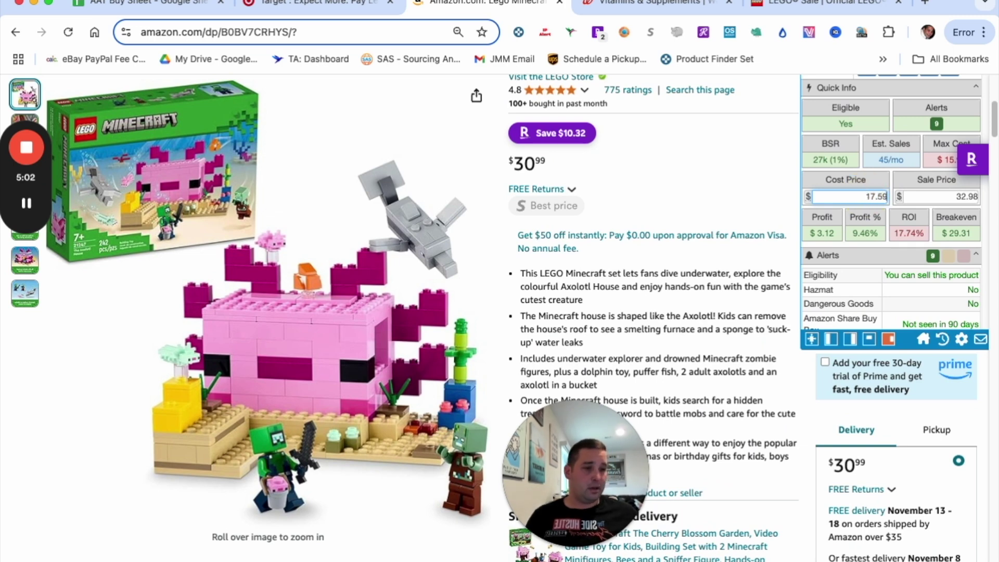
pyautogui.write('1')
pyautogui.write('.92')
pyautogui.press('Return')
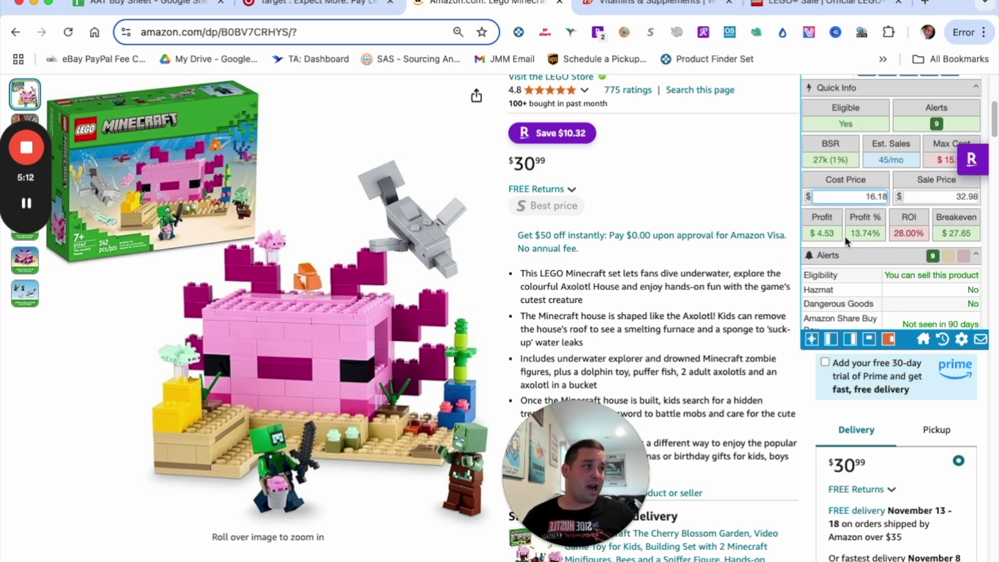
# Review the Amazon page's buying options and Keepa price history alongside SellerAmp's profit and ROI for the reduced cost.
pyautogui.scroll(-1, 614, 350)
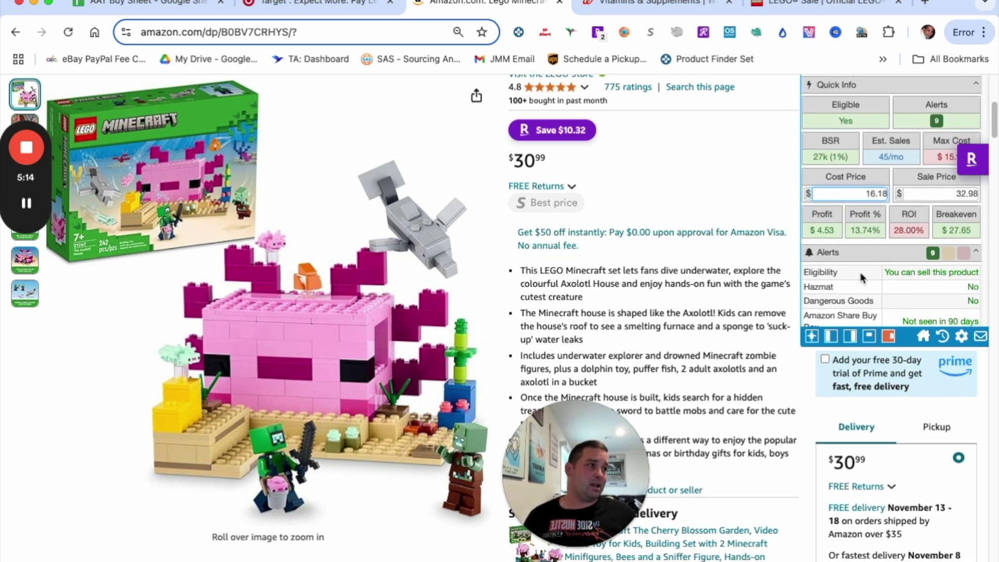
pyautogui.scroll(-6, 675, 339)
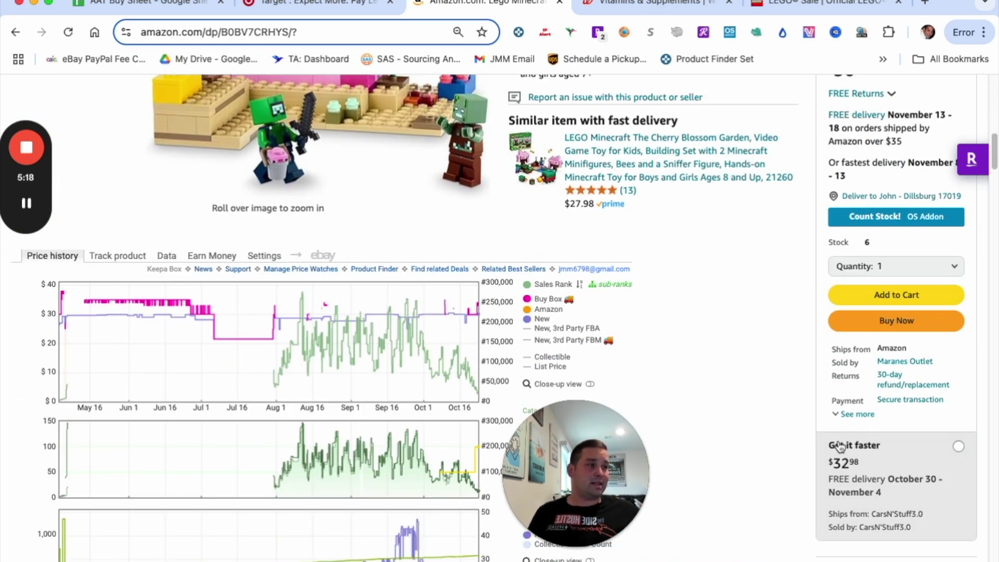
pyautogui.scroll(1, 866, 500)
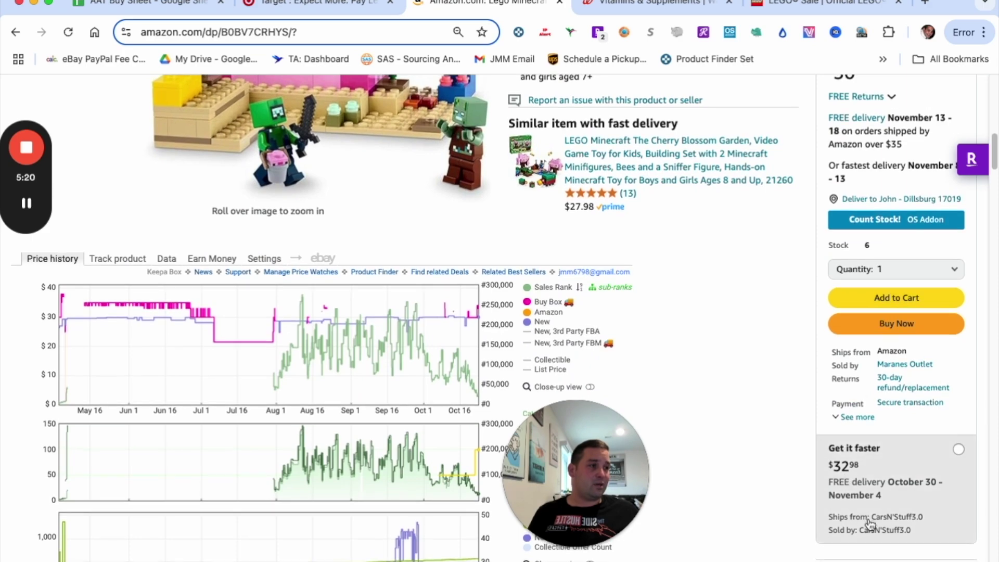
pyautogui.scroll(4, 869, 497)
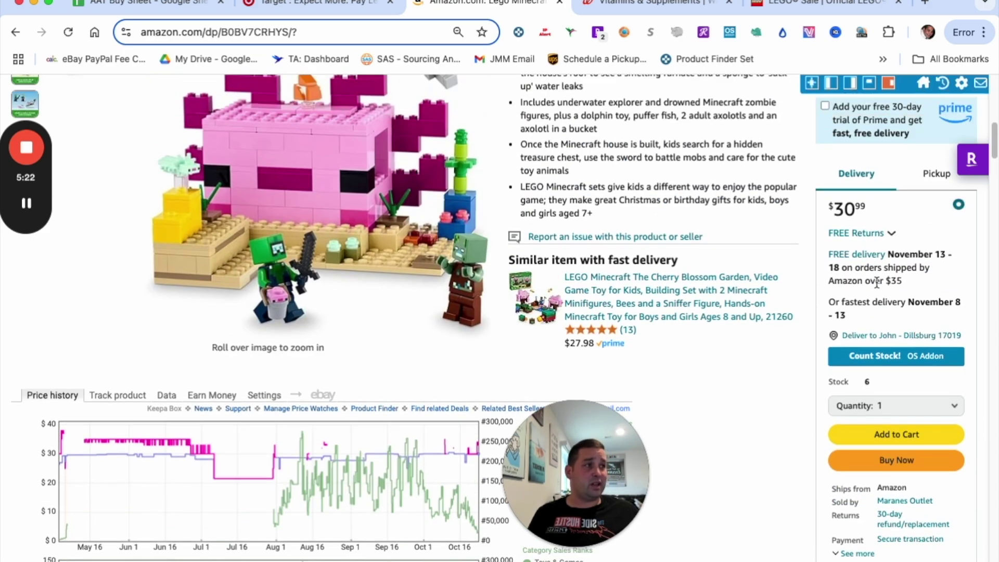
pyautogui.scroll(-5, 367, 250)
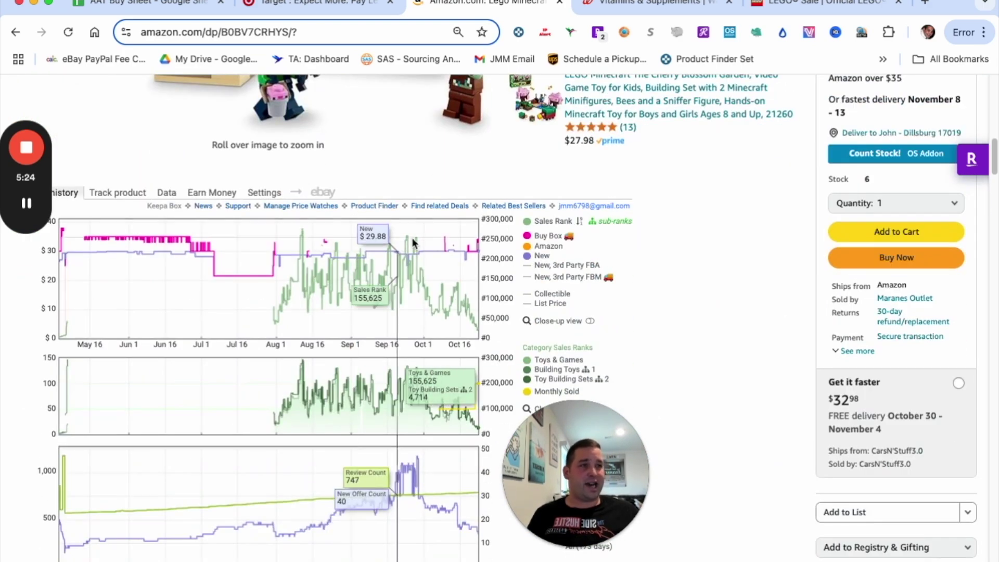
pyautogui.scroll(7, 899, 188)
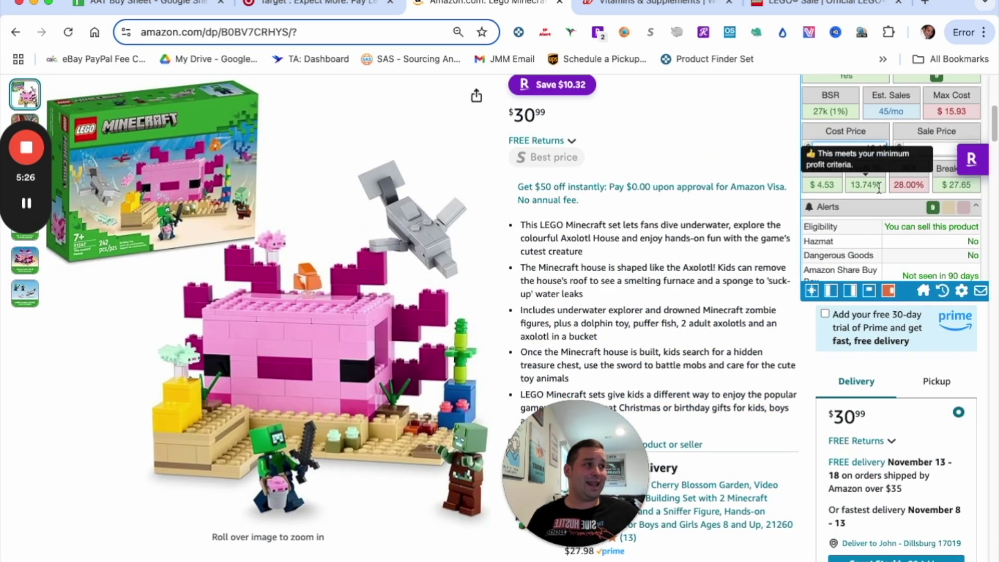
pyautogui.scroll(1, 719, 182)
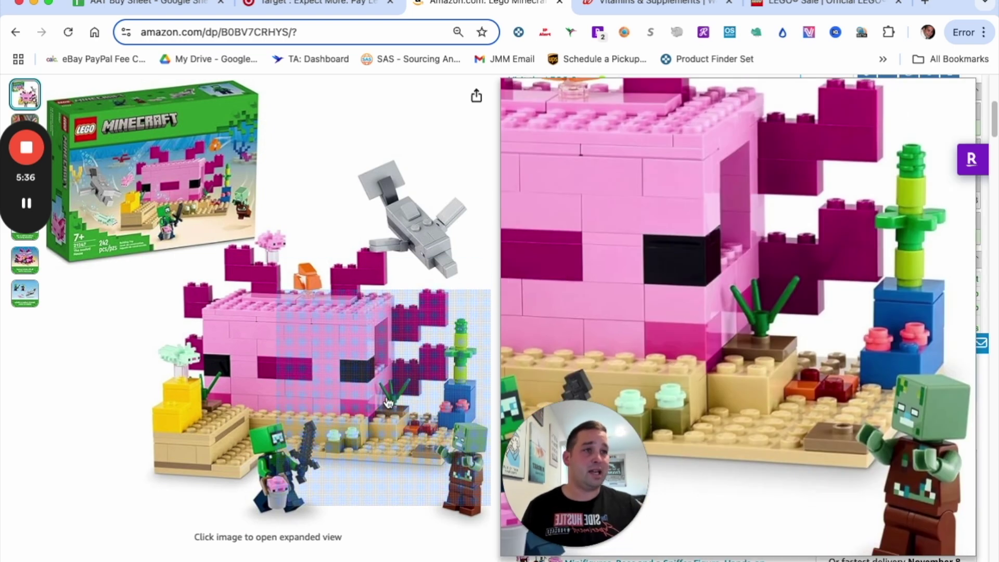
# Compare SellerAmp's breakeven price with the past Buy Box prices and offer counts in the Keepa charts.
pyautogui.scroll(-6, 337, 294)
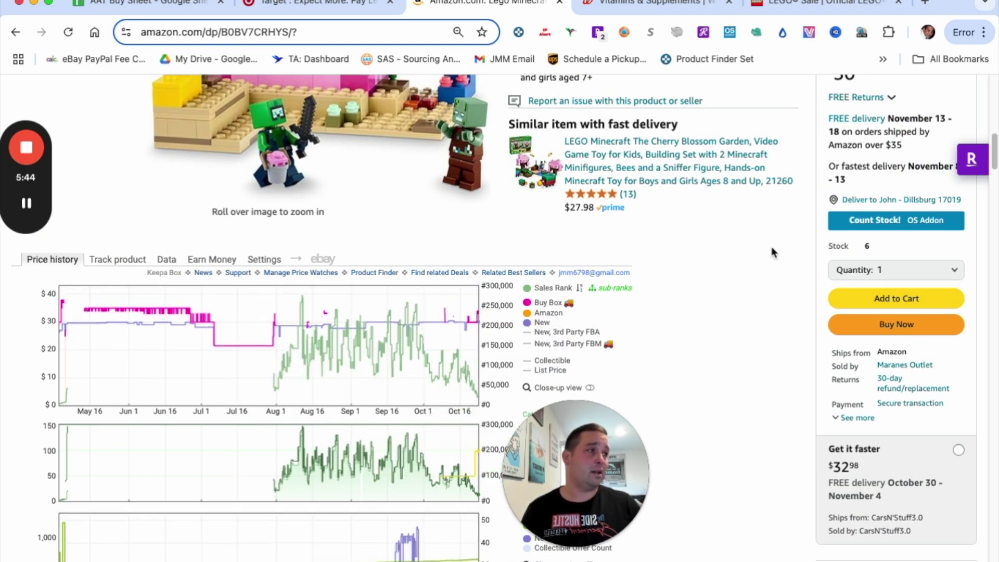
pyautogui.scroll(5, 698, 280)
pyautogui.scroll(3, 969, 208)
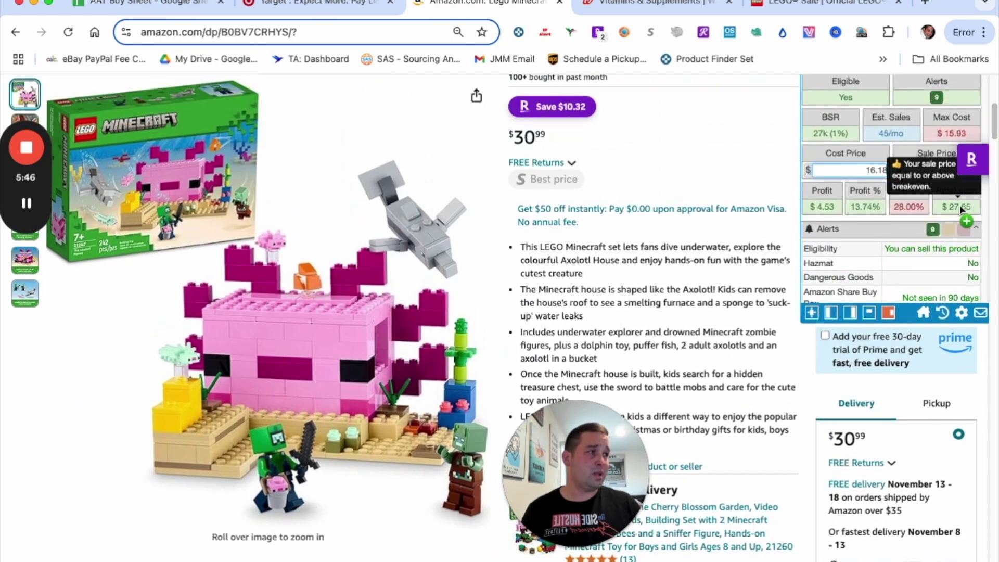
pyautogui.scroll(-10, 345, 282)
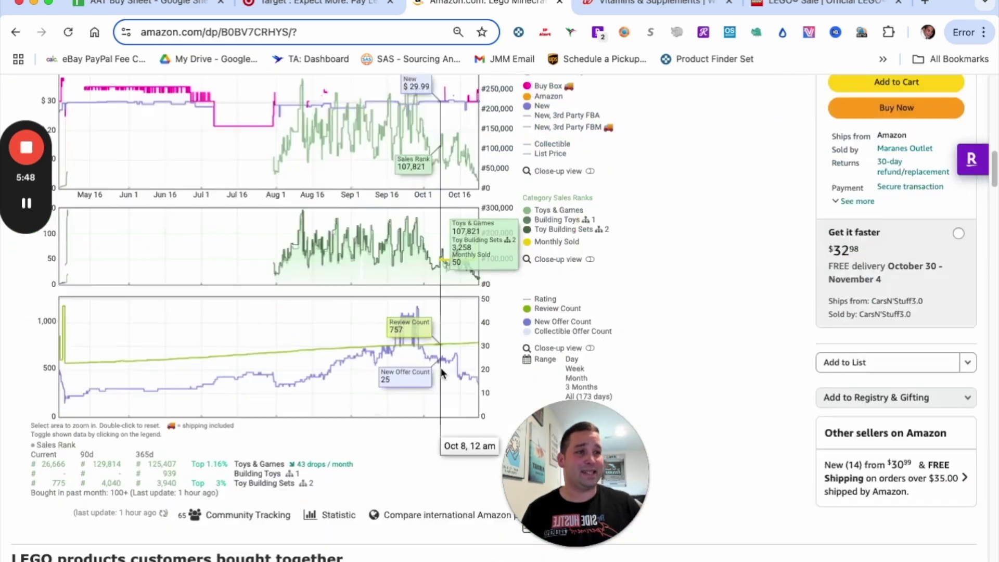
pyautogui.scroll(10, 345, 281)
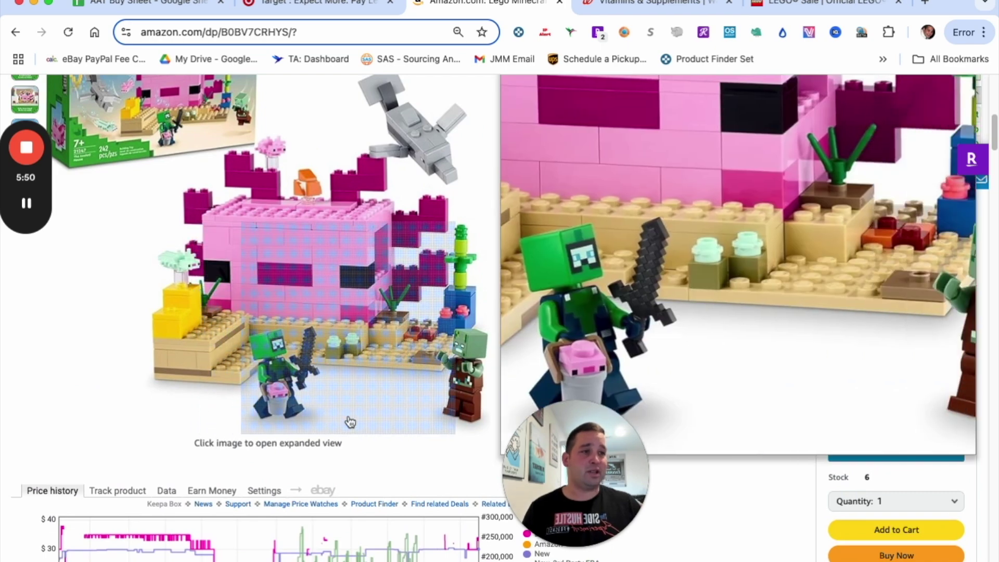
pyautogui.scroll(-4, 498, 373)
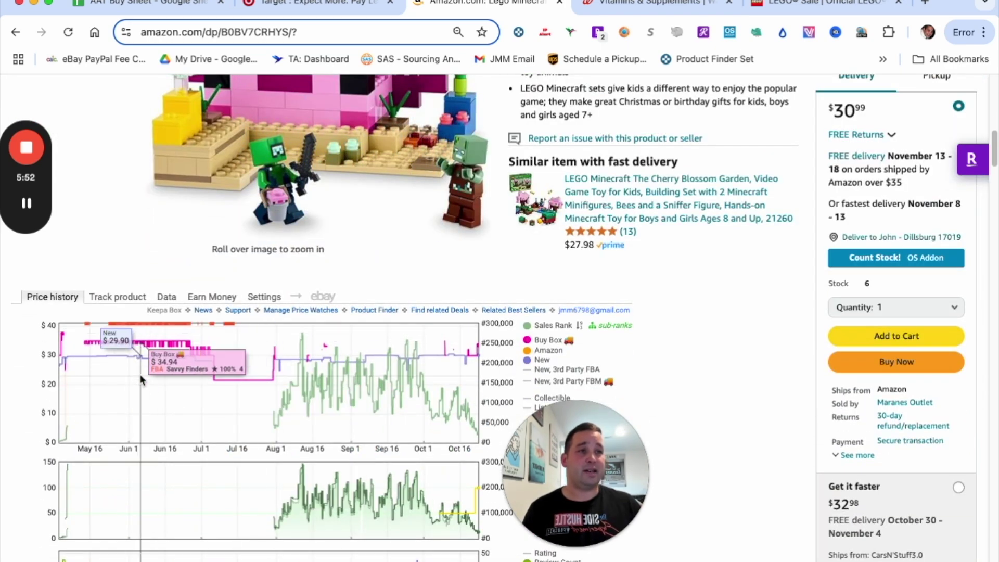
# Set SellerAmp's sale price for the Axolotl House to 34.99 and review the recalculated profit and alerts.
pyautogui.scroll(5, 779, 314)
pyautogui.doubleClick(957, 299)
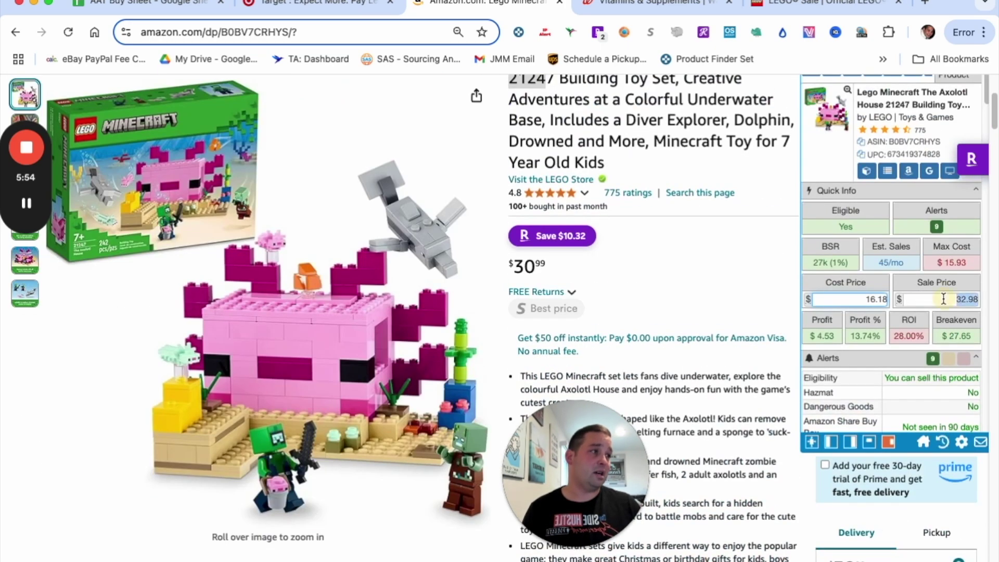
pyautogui.write('34.99')
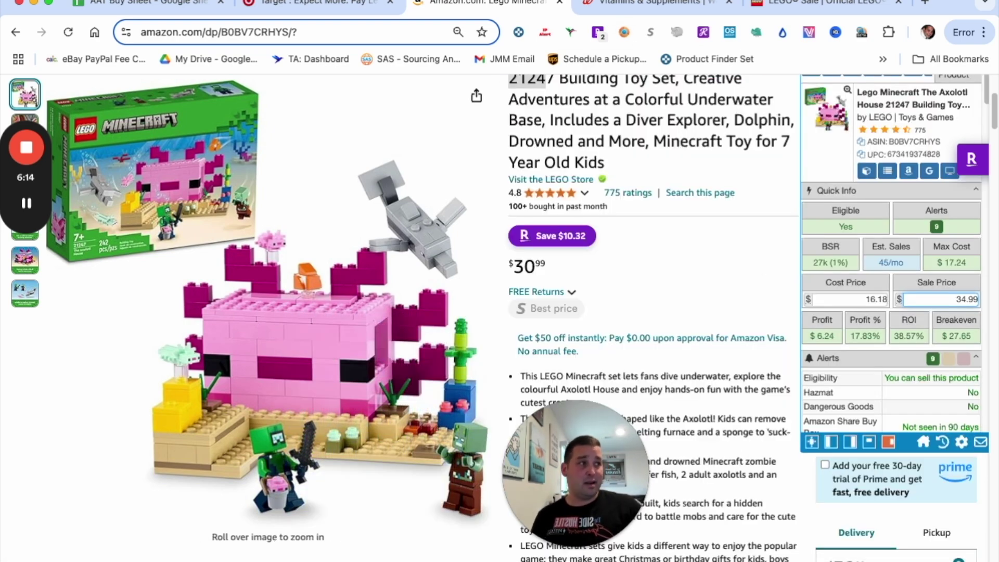
pyautogui.scroll(-10, 891, 288)
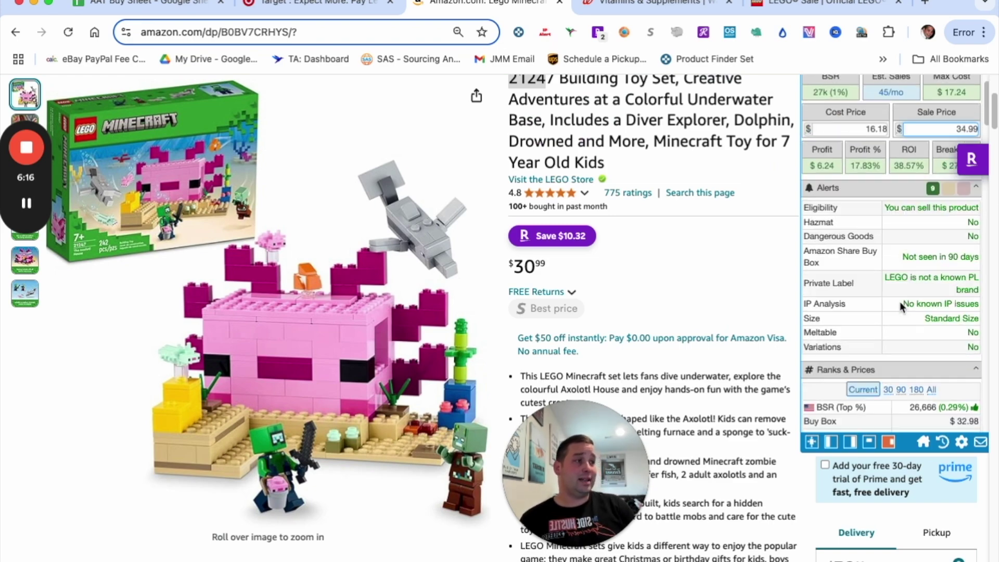
# Copy the URL of the Axolotl House's Target product page and save it as the source in SellerAmp's lookup details.
pyautogui.click(268, 11)
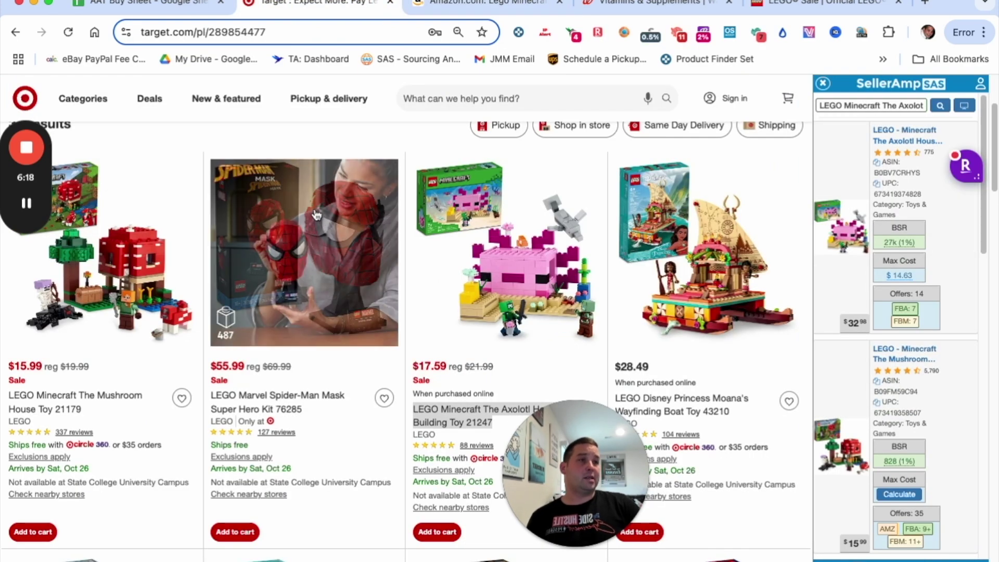
pyautogui.click(520, 4)
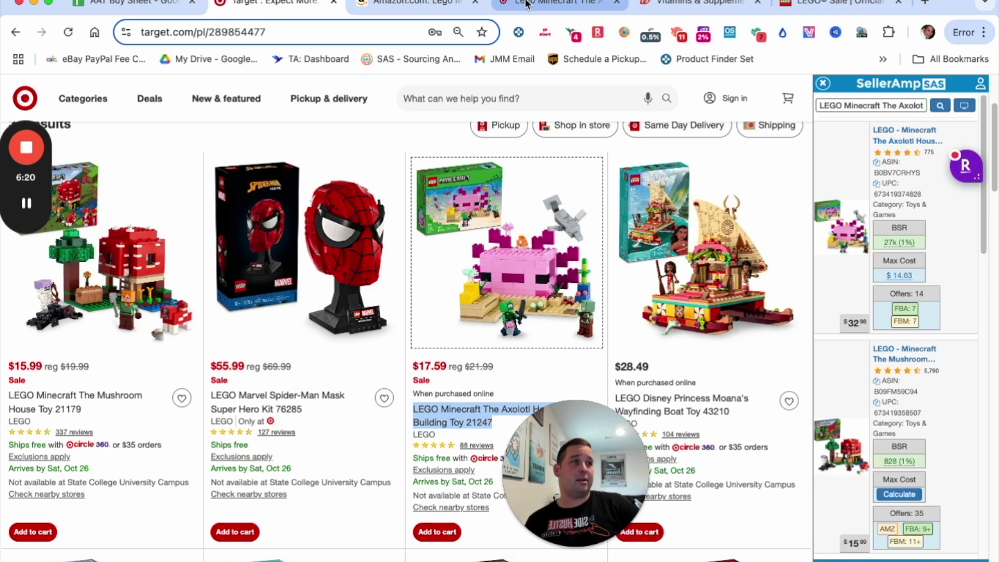
pyautogui.click(234, 34)
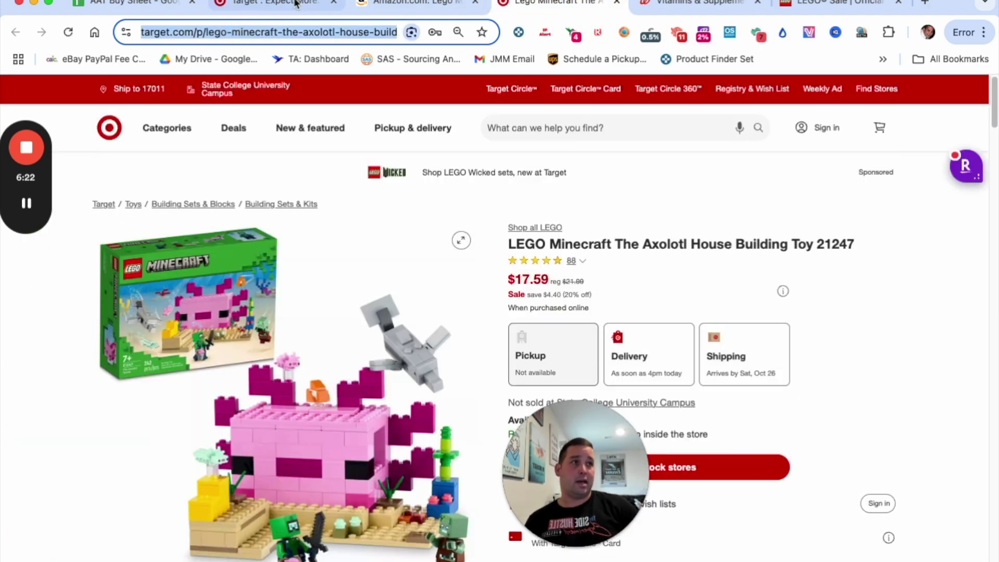
pyautogui.click(409, 6)
pyautogui.scroll(-10, 858, 265)
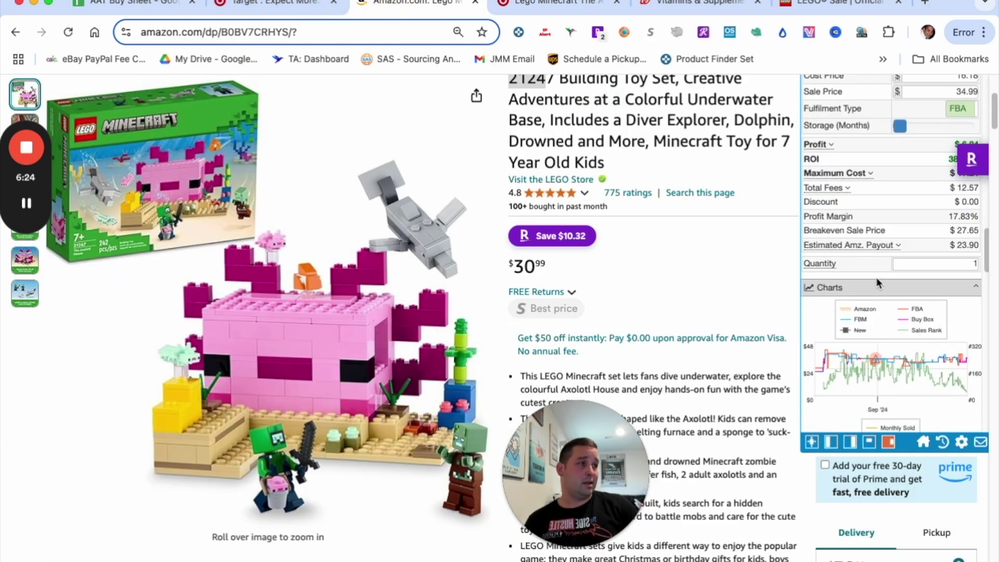
pyautogui.scroll(4, 854, 261)
pyautogui.scroll(3, 853, 254)
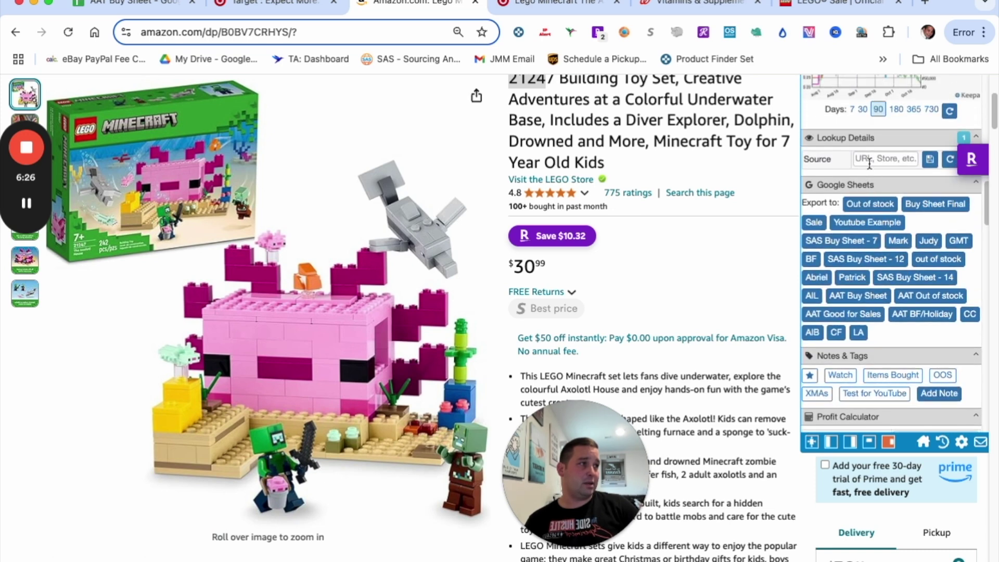
pyautogui.press('super+v')
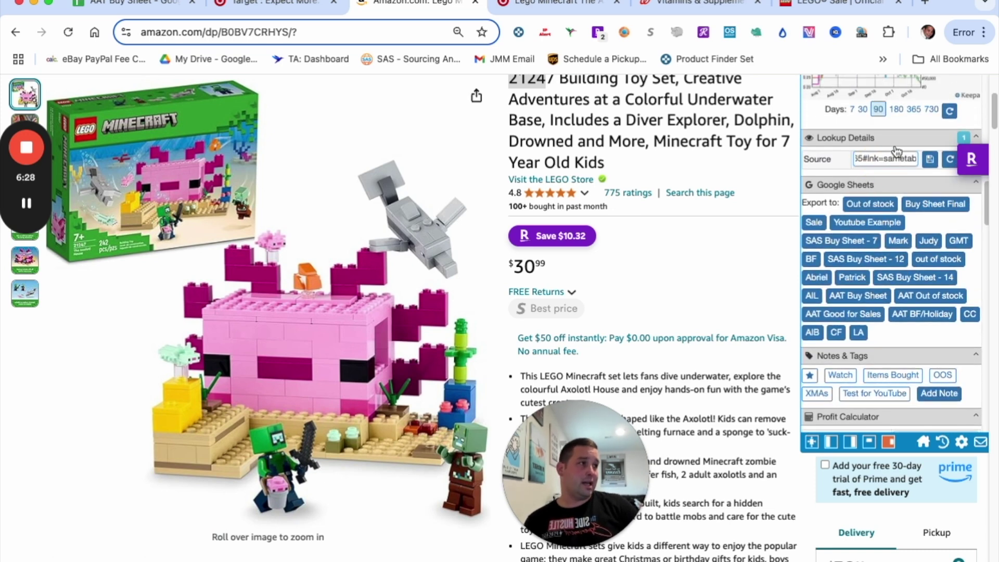
pyautogui.click(930, 161)
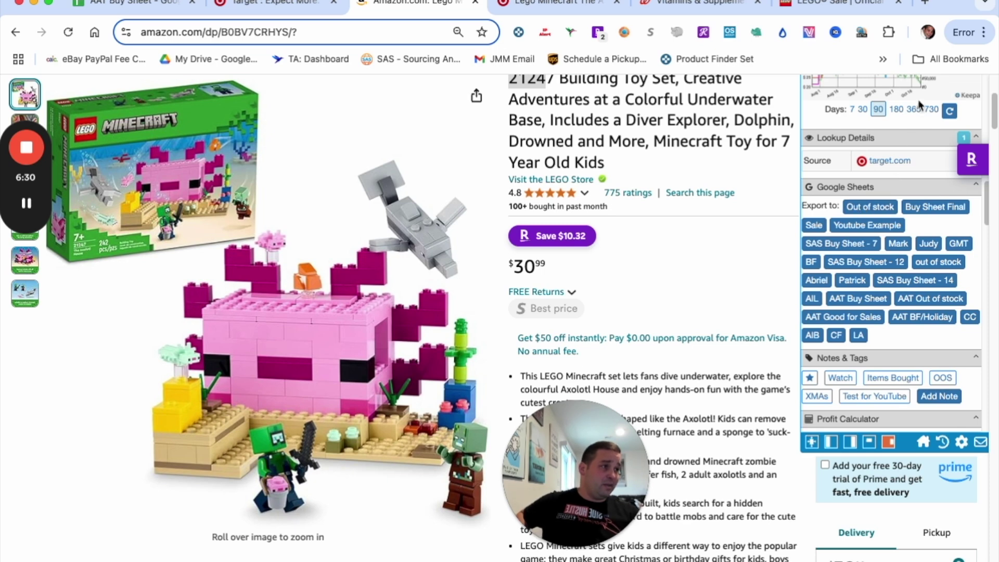
# Export the Axolotl House from SellerAmp to the AAT Buy Sheet and check its new row in the spreadsheet.
pyautogui.click(850, 299)
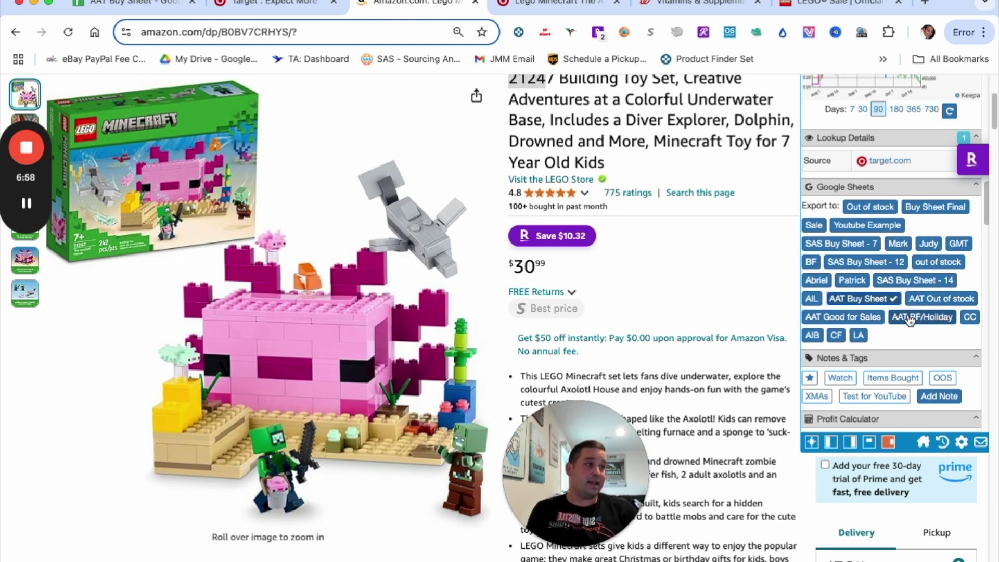
pyautogui.click(927, 319)
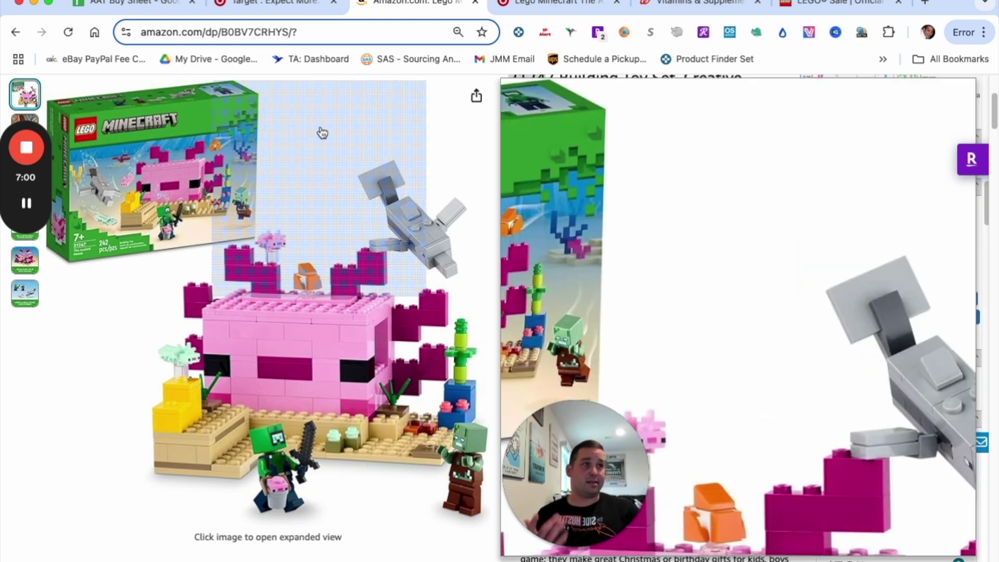
pyautogui.click(156, 4)
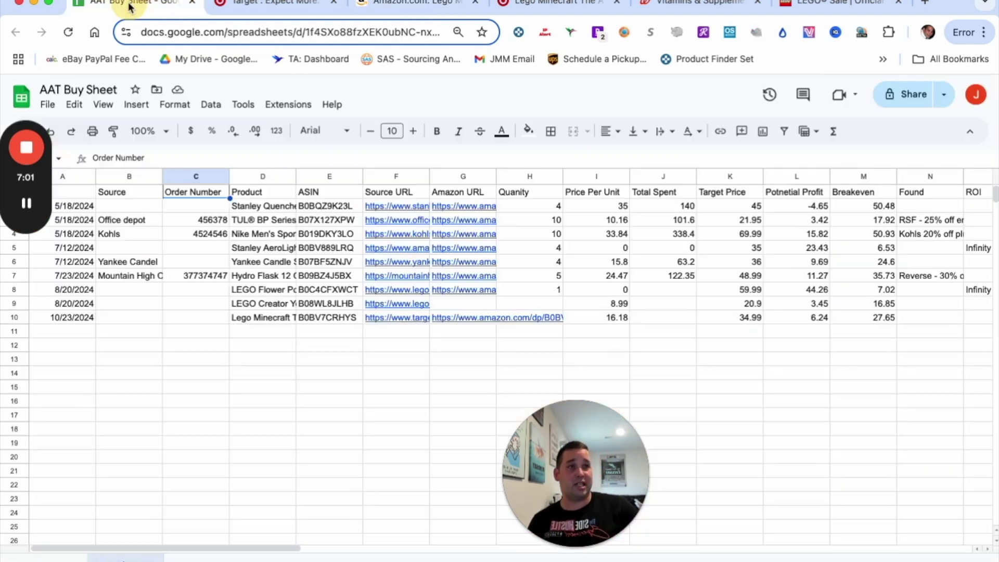
pyautogui.click(192, 359)
pyautogui.click(242, 319)
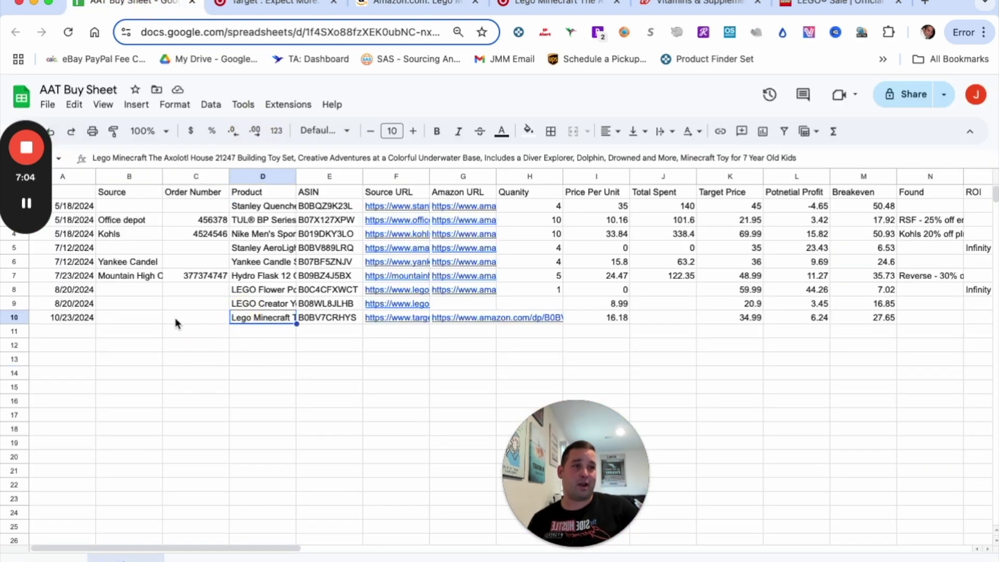
# Enter Target as the source and 5 as the quantity in the Axolotl House's row.
pyautogui.click(142, 315)
pyautogui.write('Target')
pyautogui.press('Tab')
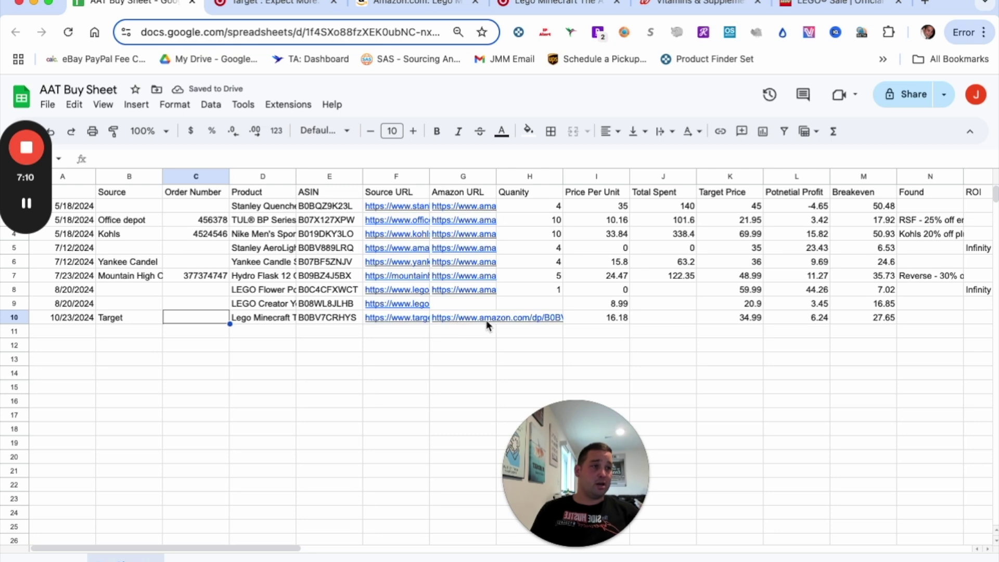
pyautogui.click(556, 318)
pyautogui.write('5')
pyautogui.press('Return')
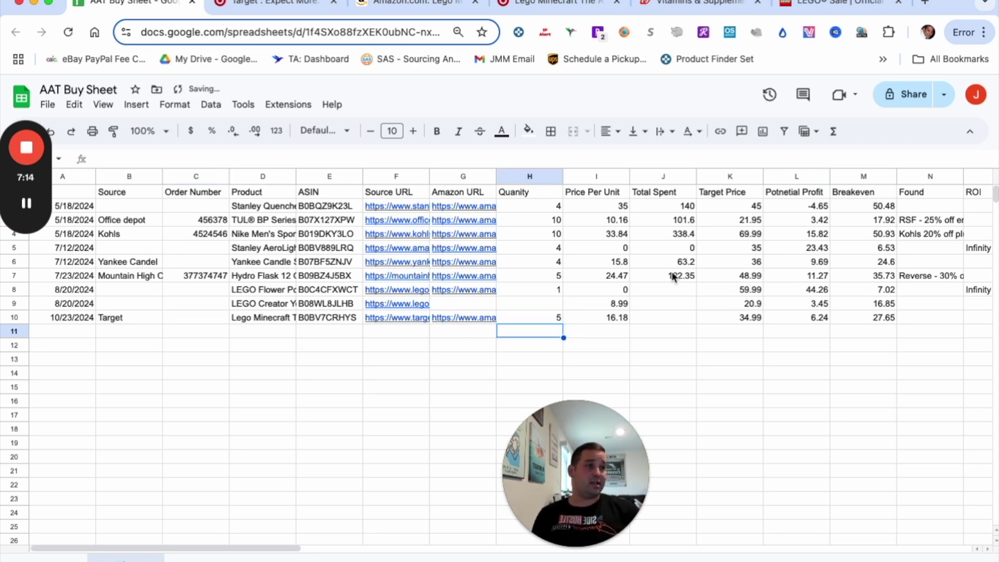
# Fill the Total Spent formula from the Hydro Flask row down to the Axolotl House's row.
pyautogui.click(674, 277)
pyautogui.moveTo(696, 281); pyautogui.dragTo(638, 328)
pyautogui.click(681, 318)
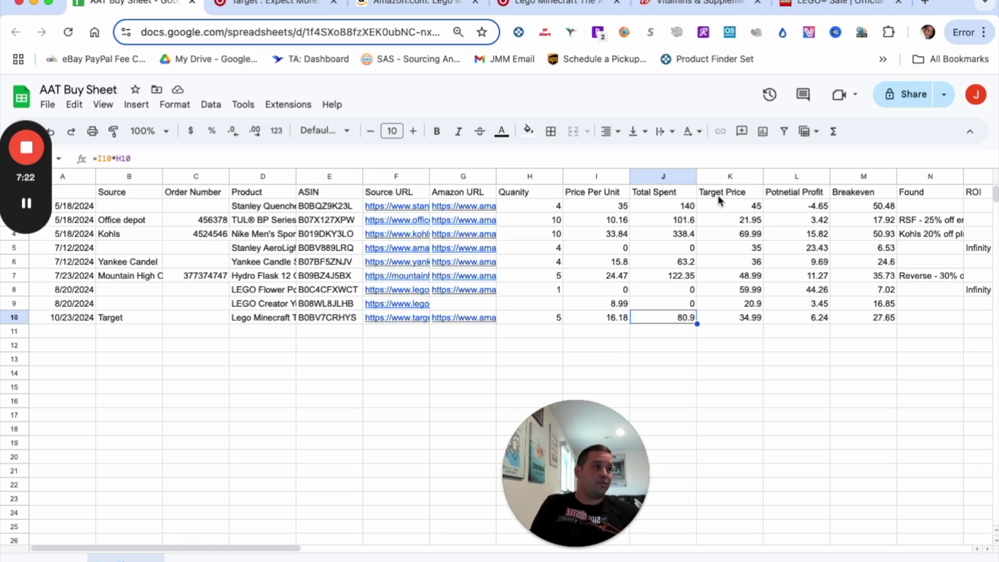
# Check the buy sheet's target price against the competing FBA offers in SellerAmp, ending back on the buy sheet.
pyautogui.click(725, 320)
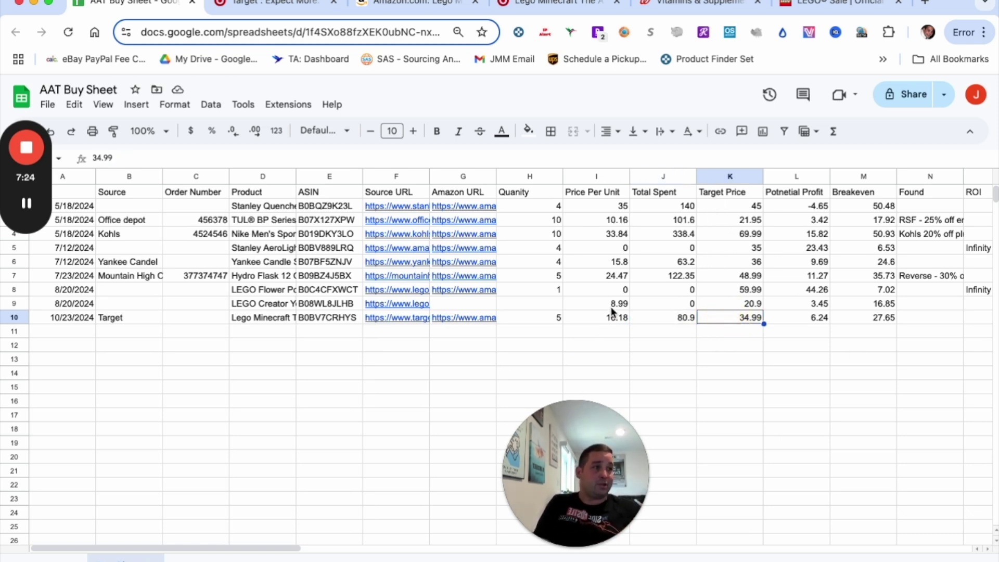
pyautogui.click(411, 10)
pyautogui.scroll(10, 916, 193)
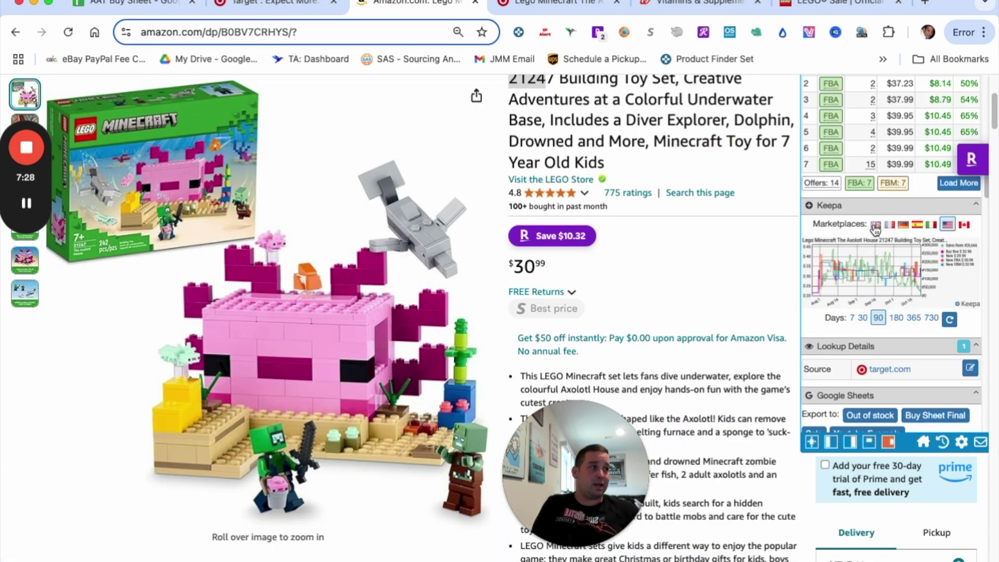
pyautogui.scroll(-3, 854, 139)
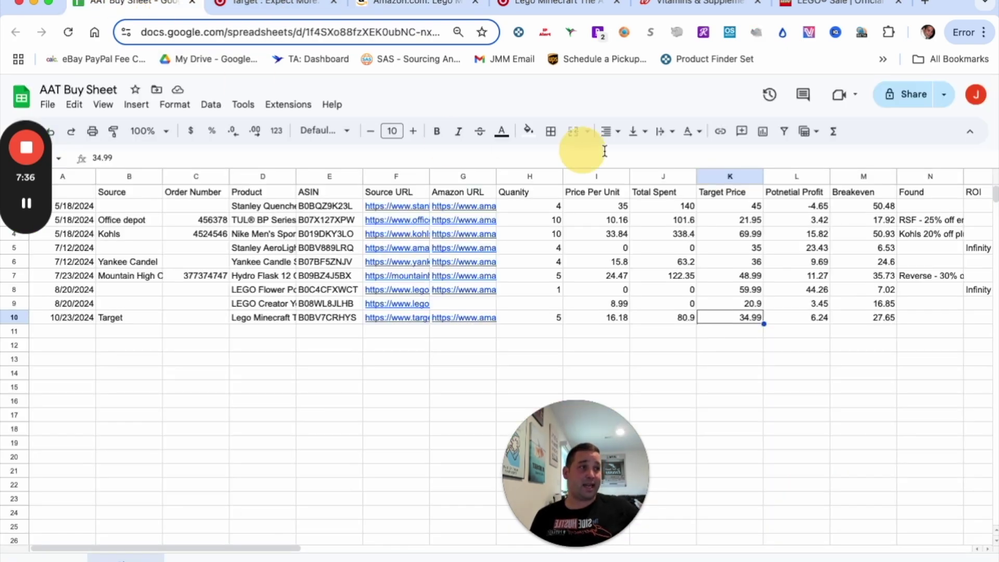
pyautogui.click(124, 4)
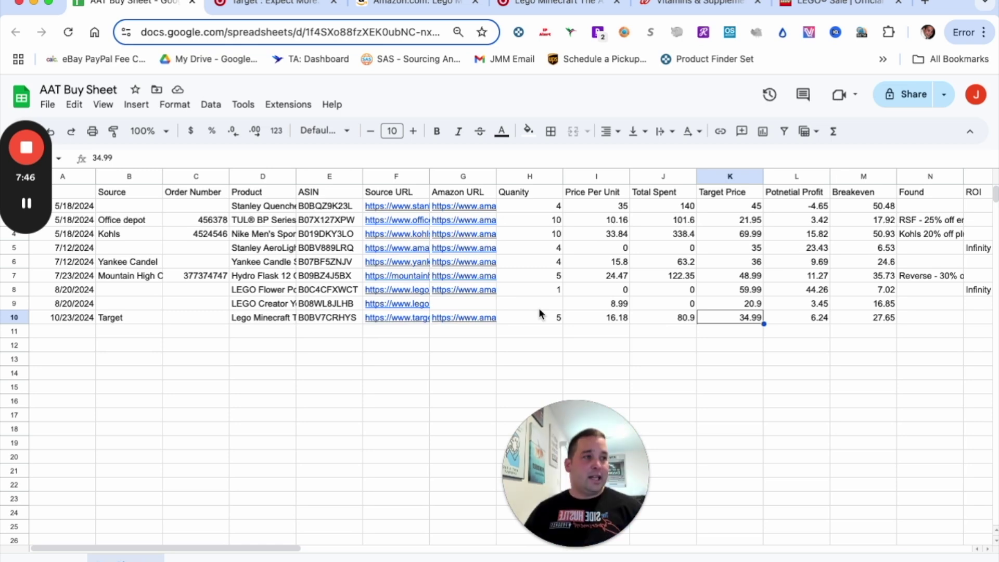
# Close the Axolotl House's Amazon and Target product pages and return to Target's LEGO sale list.
pyautogui.click(270, 5)
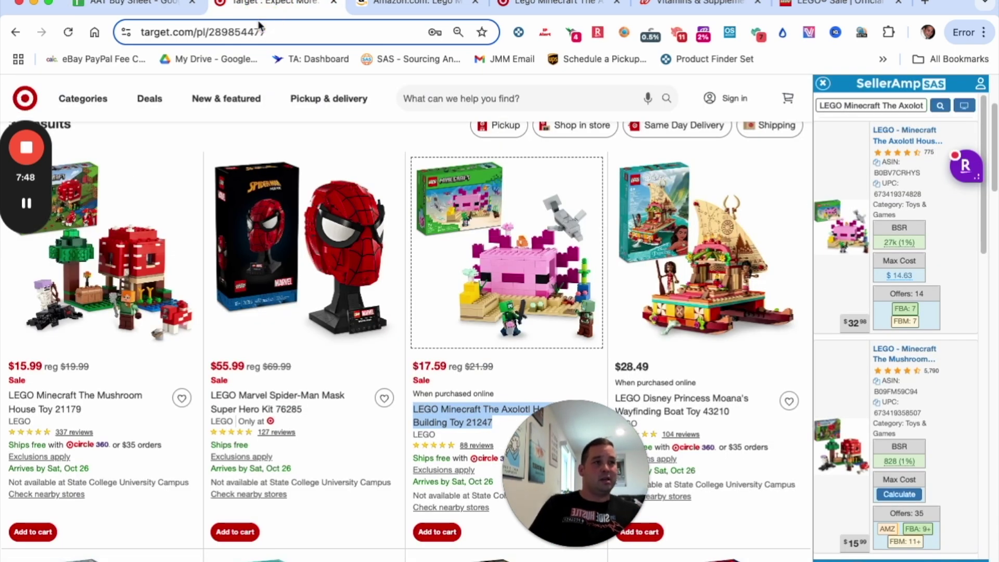
pyautogui.click(437, 5)
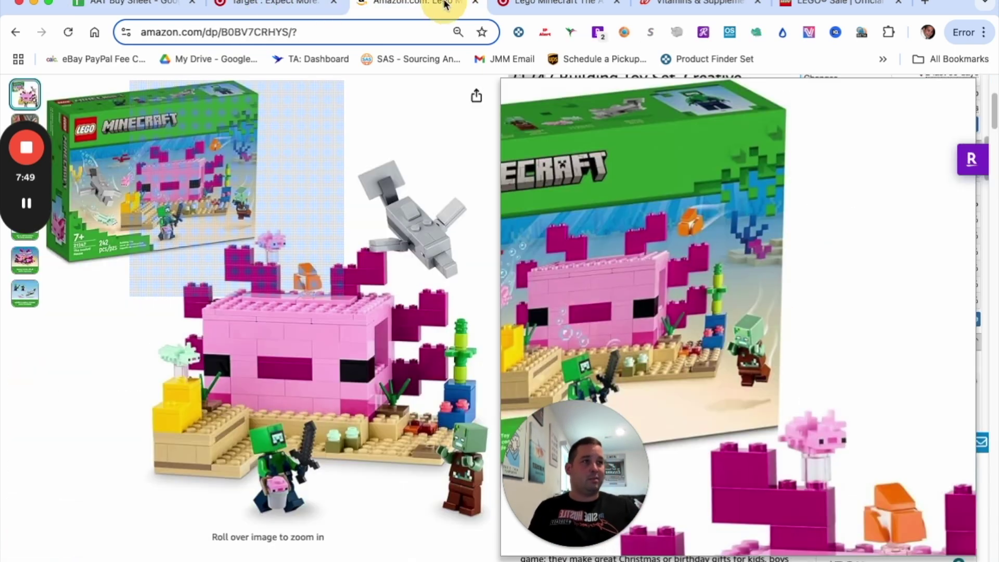
pyautogui.click(477, 3)
pyautogui.click(477, 3)
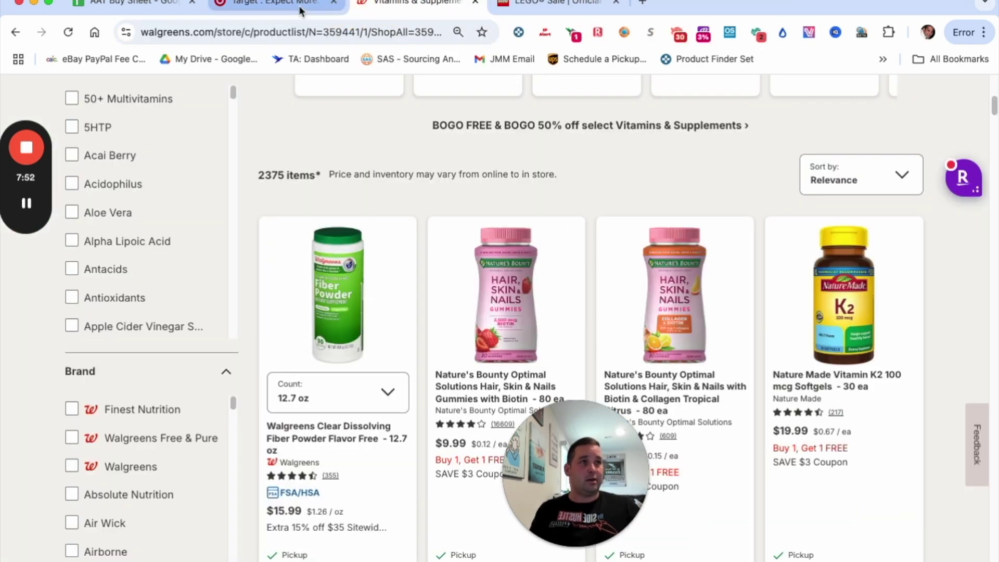
pyautogui.click(323, 7)
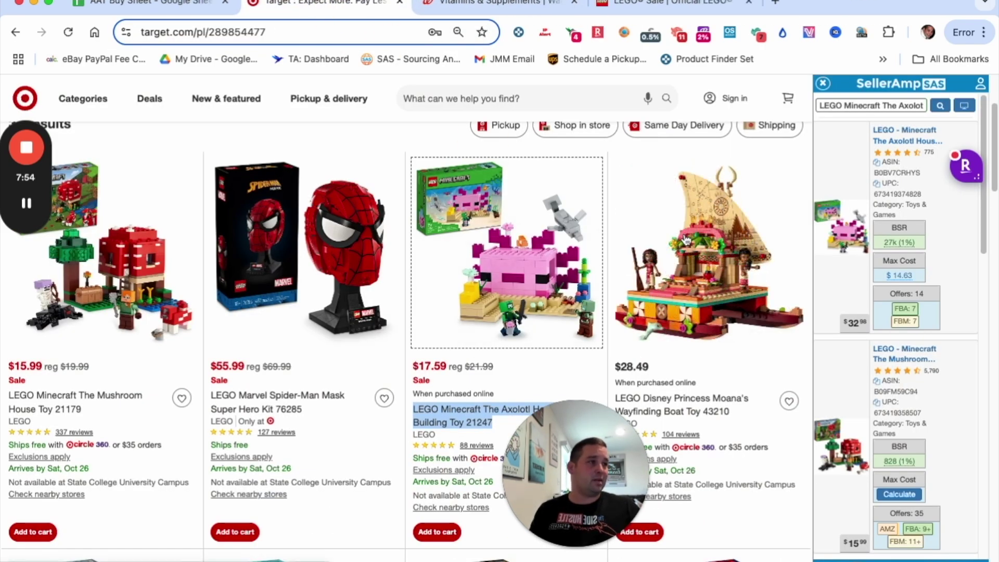
# Close the SellerAmp results and look over the next row of LEGO sets in Target's sale list.
pyautogui.scroll(-1, 686, 249)
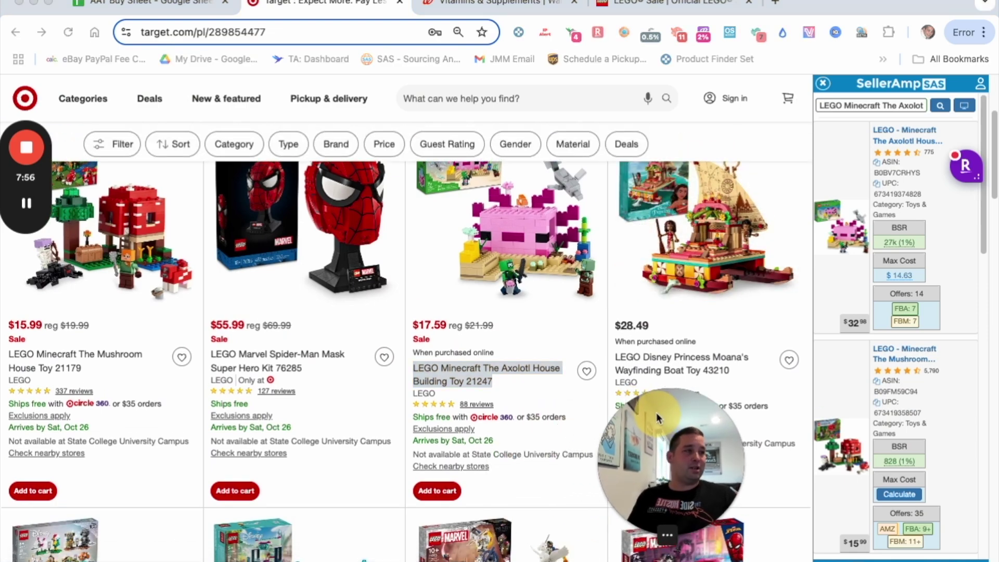
pyautogui.click(823, 83)
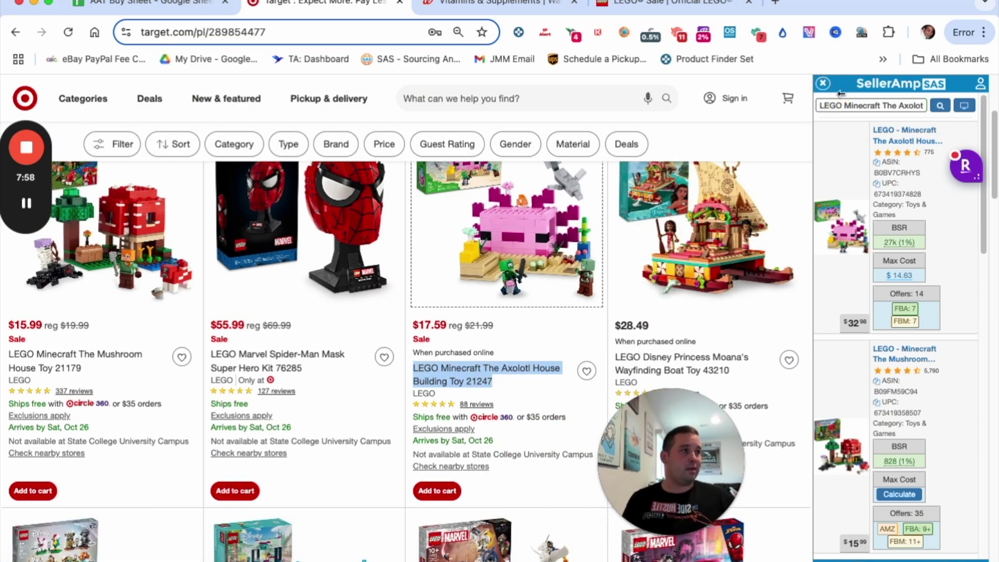
pyautogui.scroll(-5, 470, 312)
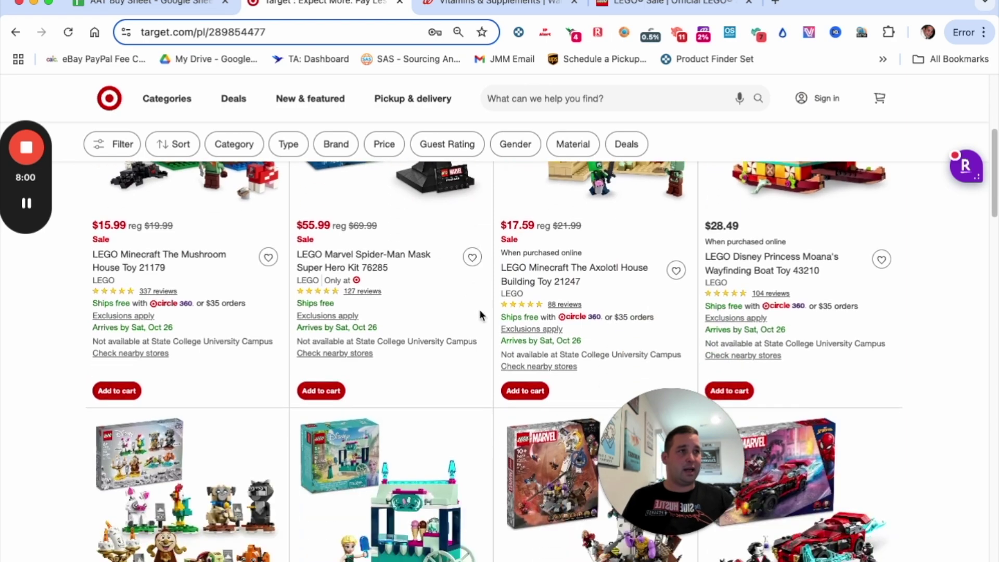
pyautogui.scroll(4, 479, 299)
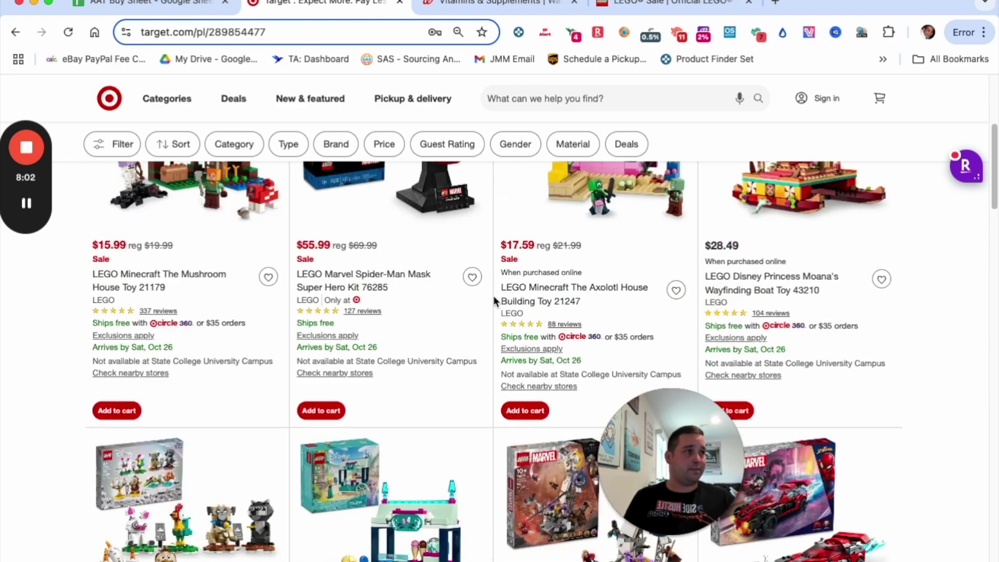
pyautogui.scroll(-5, 482, 288)
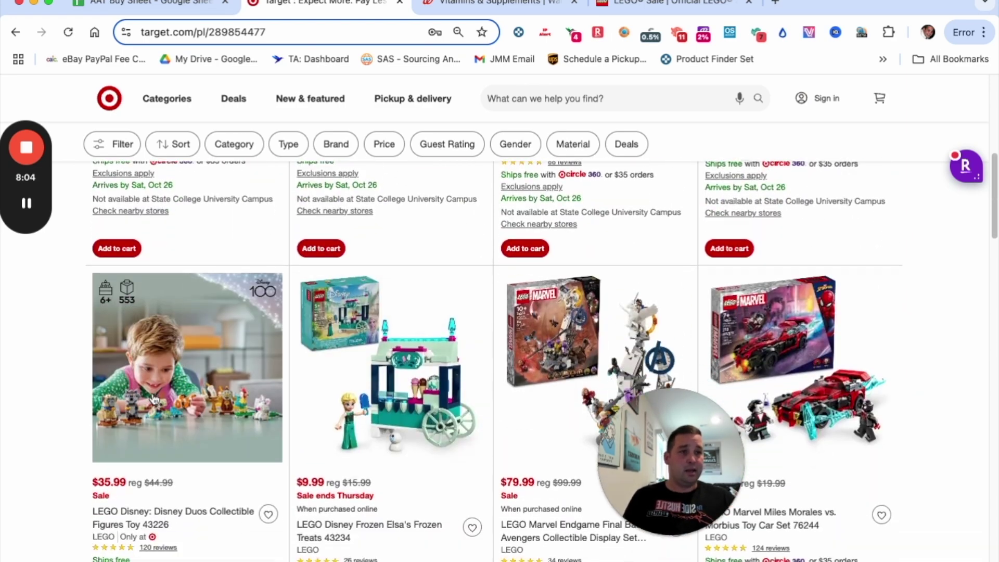
# Look up the LEGO Disney Duos Collectible Figures set 43226 in SellerAmp and check the Amazon results for a match.
pyautogui.rightClick(208, 266)
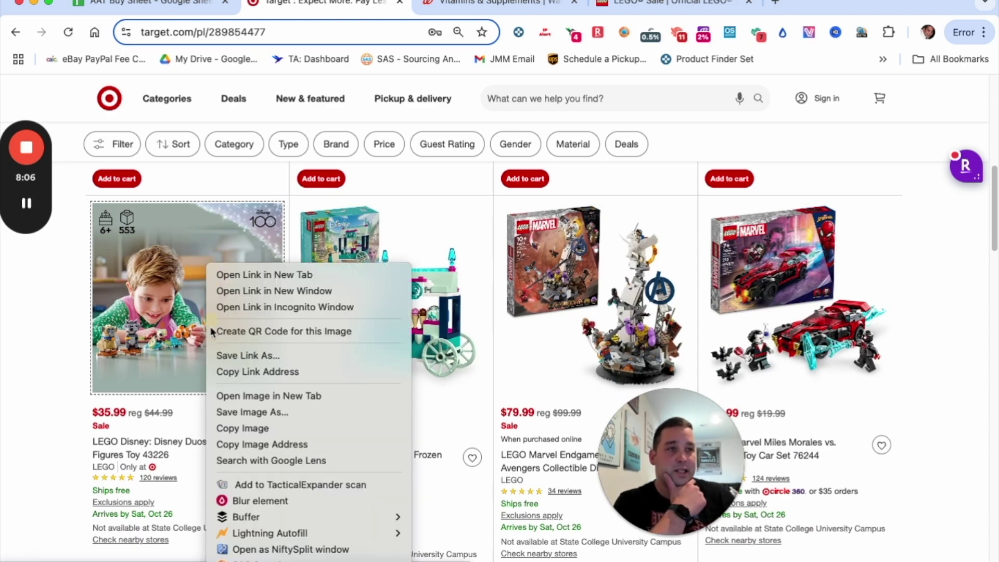
pyautogui.click(256, 559)
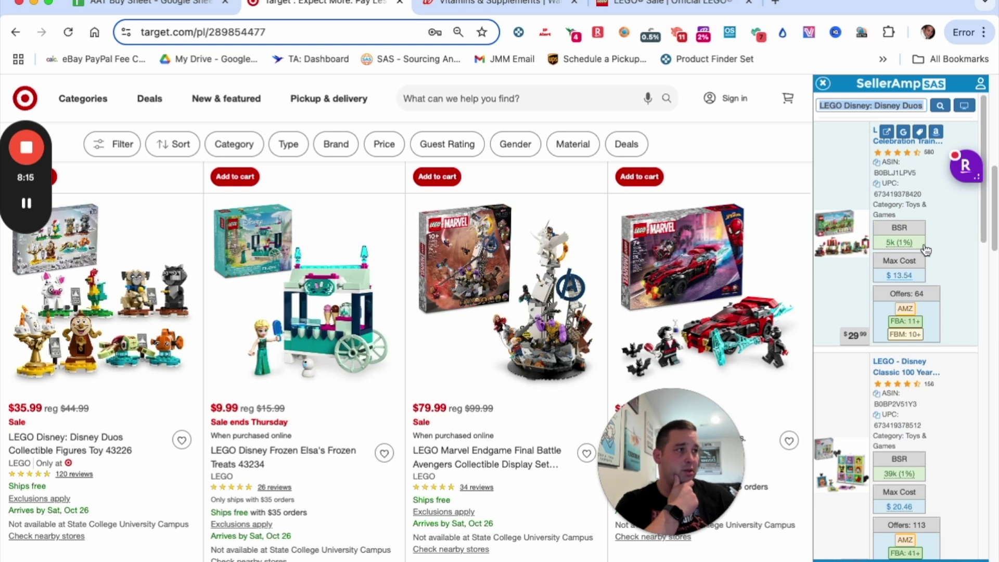
pyautogui.scroll(-1, 916, 312)
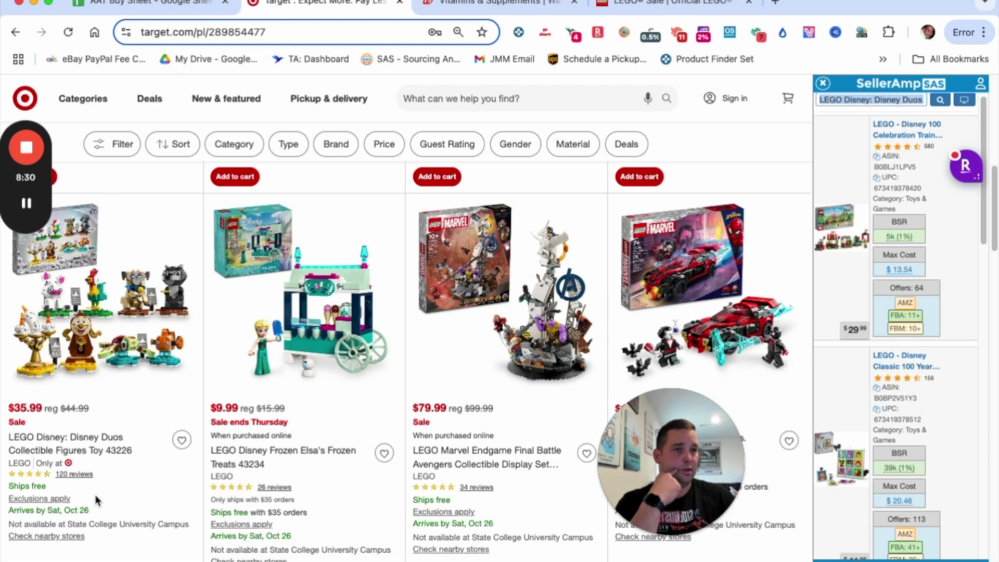
pyautogui.scroll(-4, 898, 397)
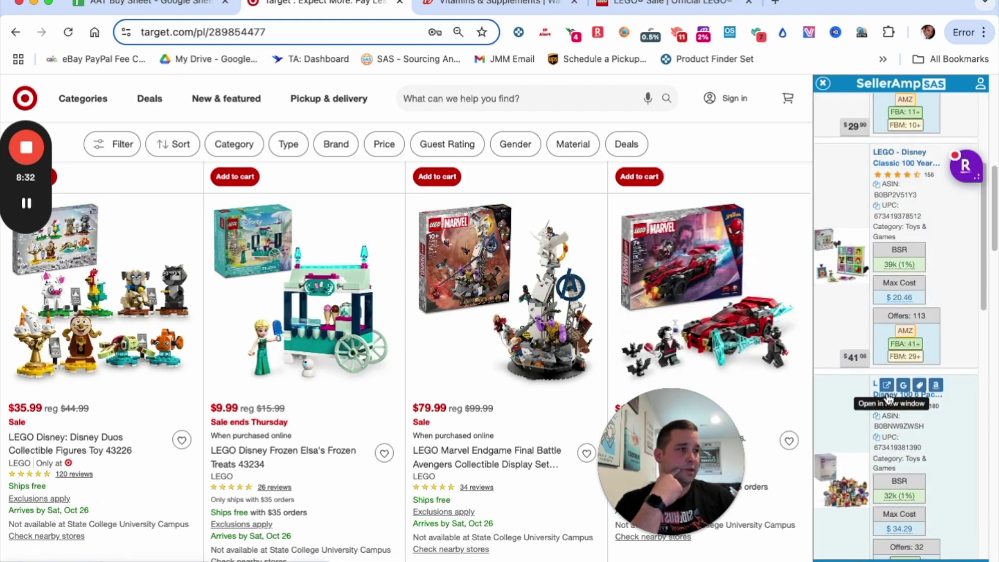
pyautogui.scroll(-2, 888, 398)
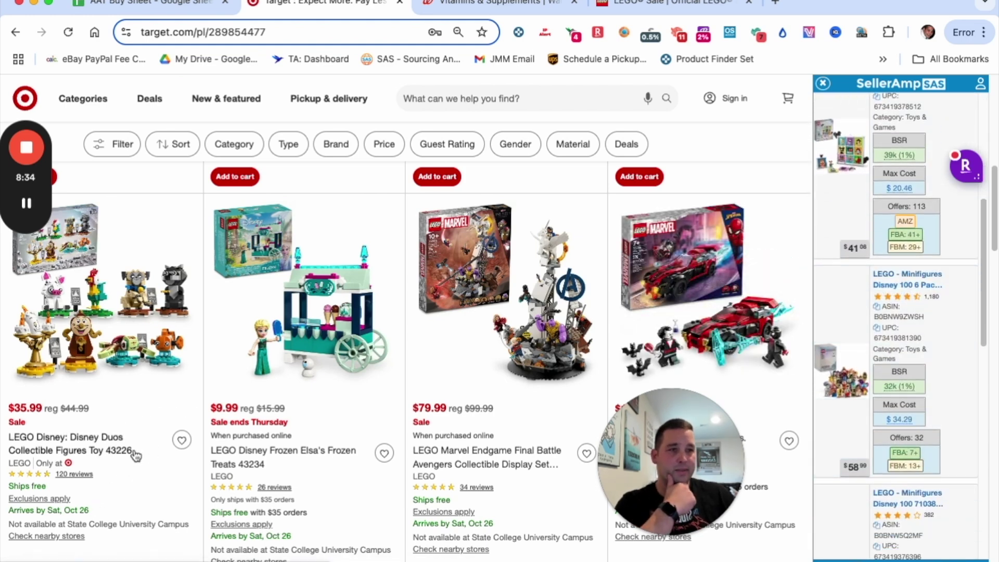
# Open Target's page for the LEGO Disney Duos Collectible Figures set and search SellerAmp for its set number 43226.
pyautogui.keyDown('super'); pyautogui.click(115, 290); pyautogui.keyUp('super')
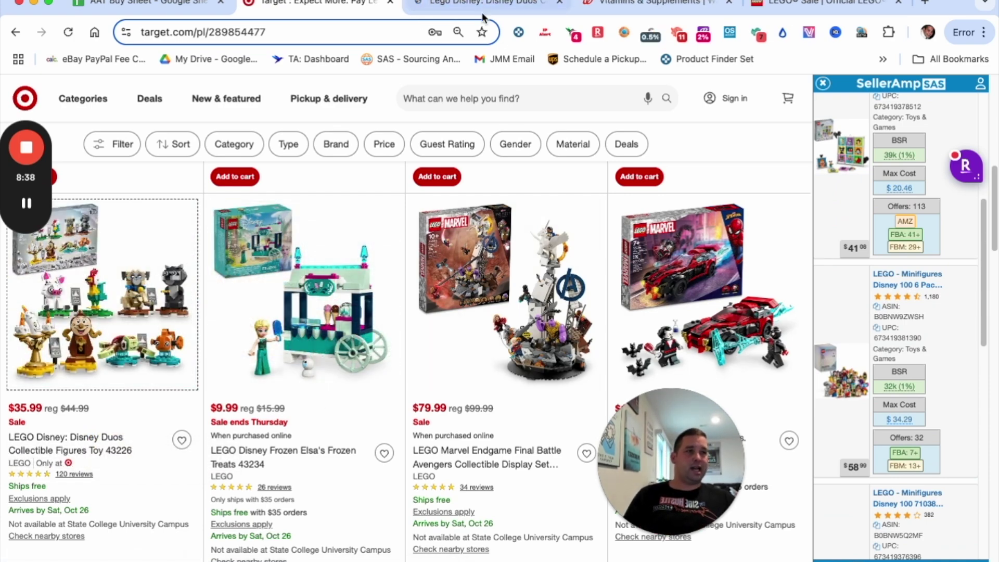
pyautogui.click(475, 10)
pyautogui.moveTo(872, 245); pyautogui.dragTo(827, 242)
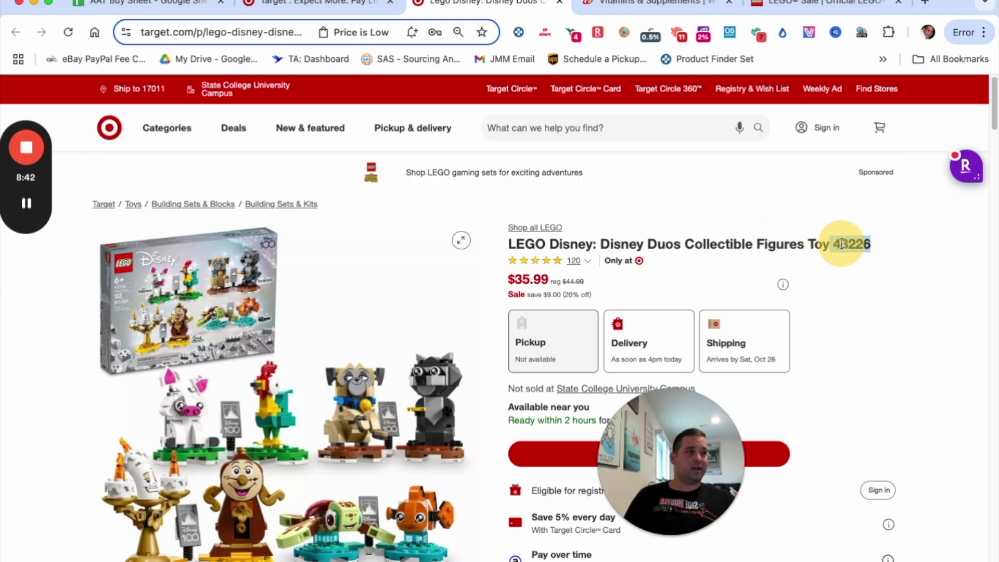
pyautogui.rightClick(841, 243)
pyautogui.click(892, 425)
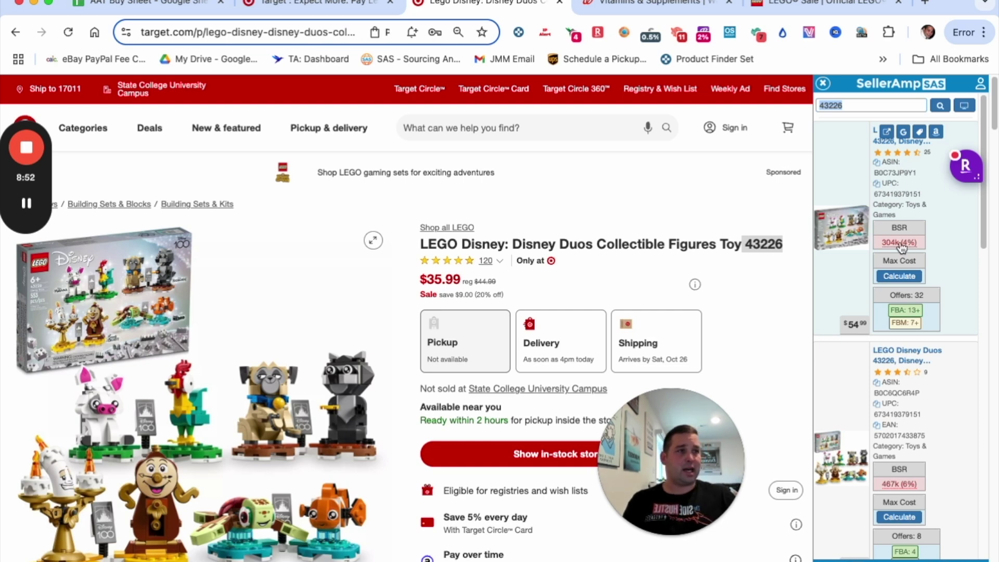
# Review the SellerAmp matches for 43226 and open the Amazon pages of both Disney Duos listings, B0C73JP9Y1 and B0C6QC6R4P.
pyautogui.scroll(-3, 884, 234)
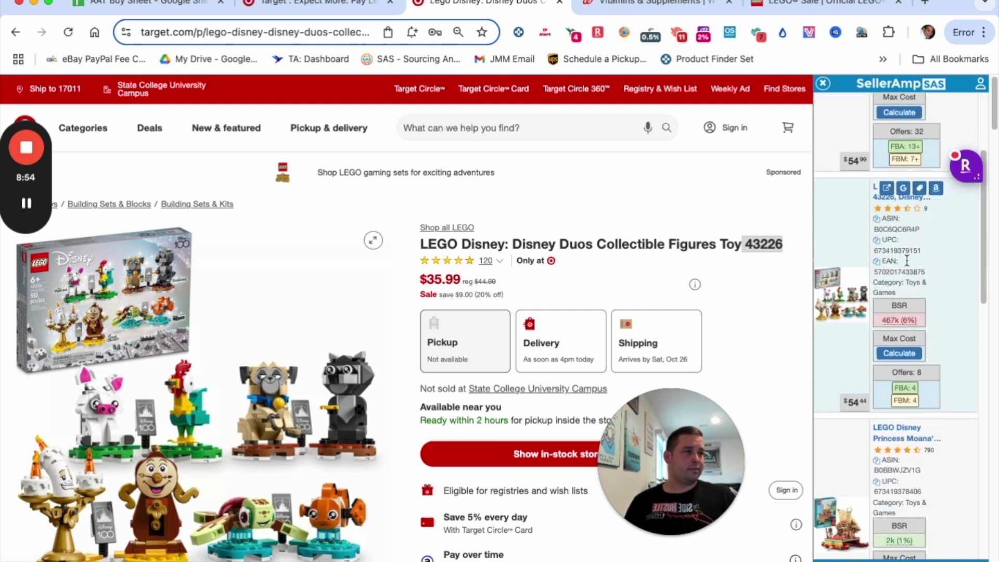
pyautogui.scroll(3, 931, 244)
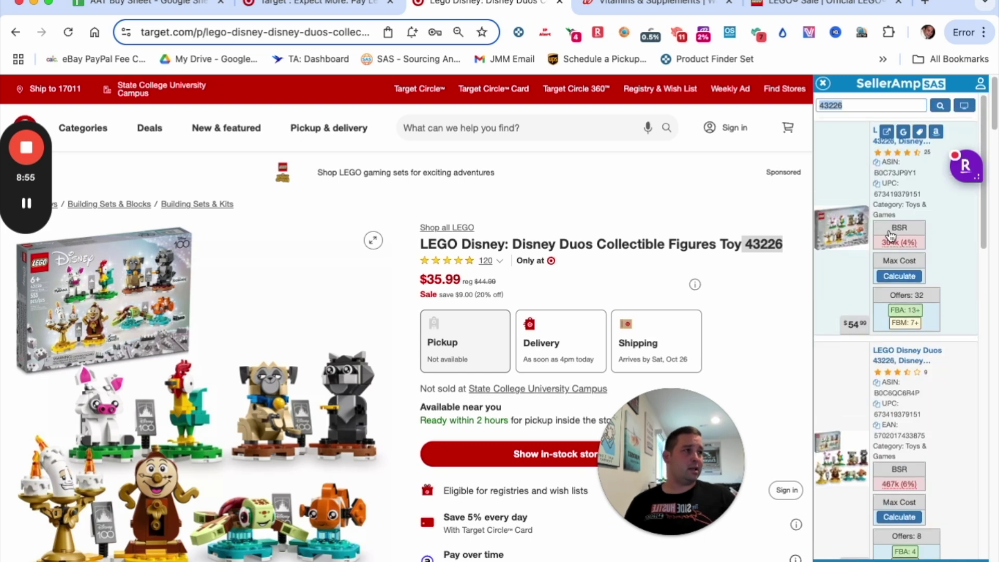
pyautogui.click(936, 132)
pyautogui.hotkey('ctrl', 'shift', 'Tab')
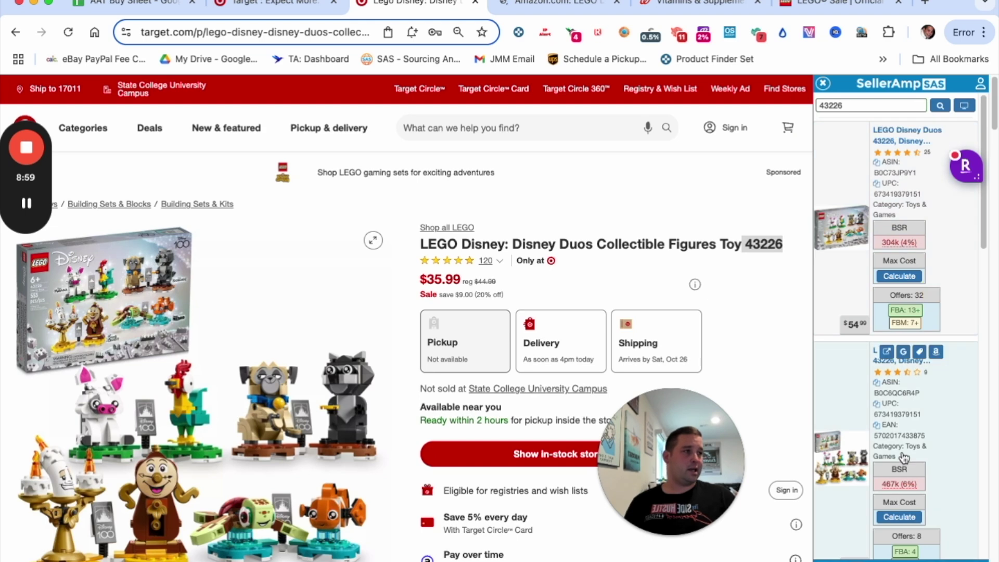
pyautogui.scroll(-5, 936, 461)
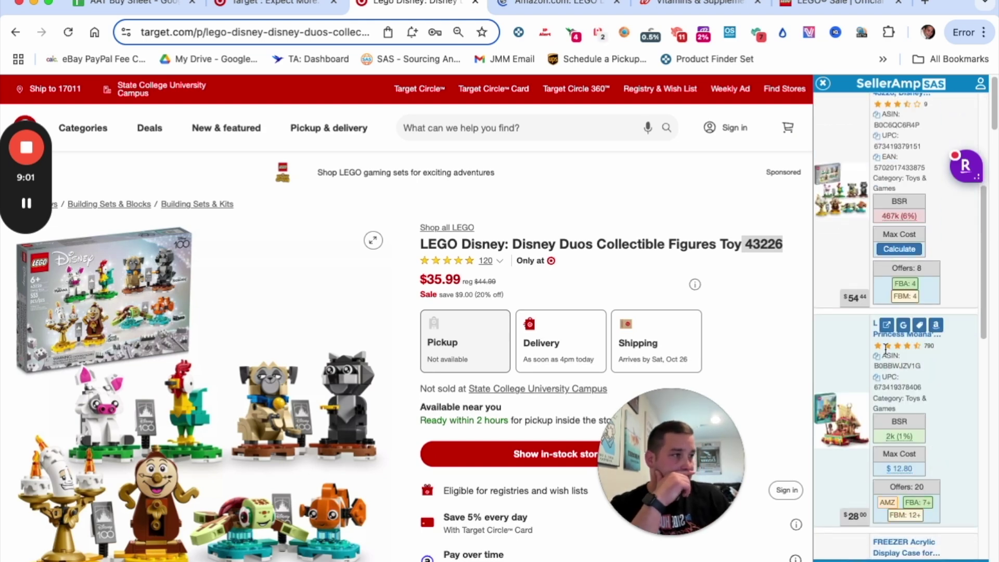
pyautogui.scroll(2, 864, 250)
pyautogui.scroll(3, 863, 250)
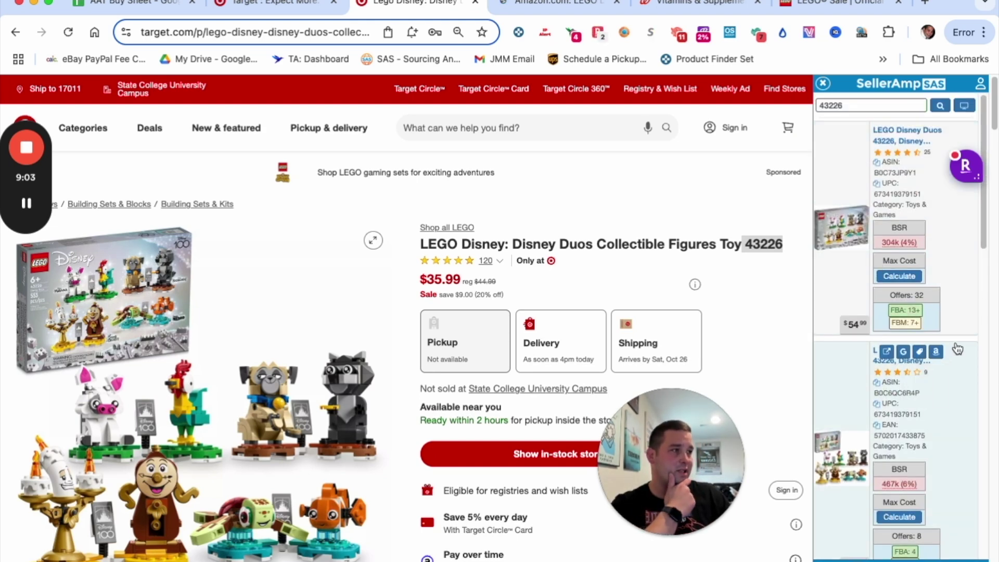
pyautogui.click(937, 352)
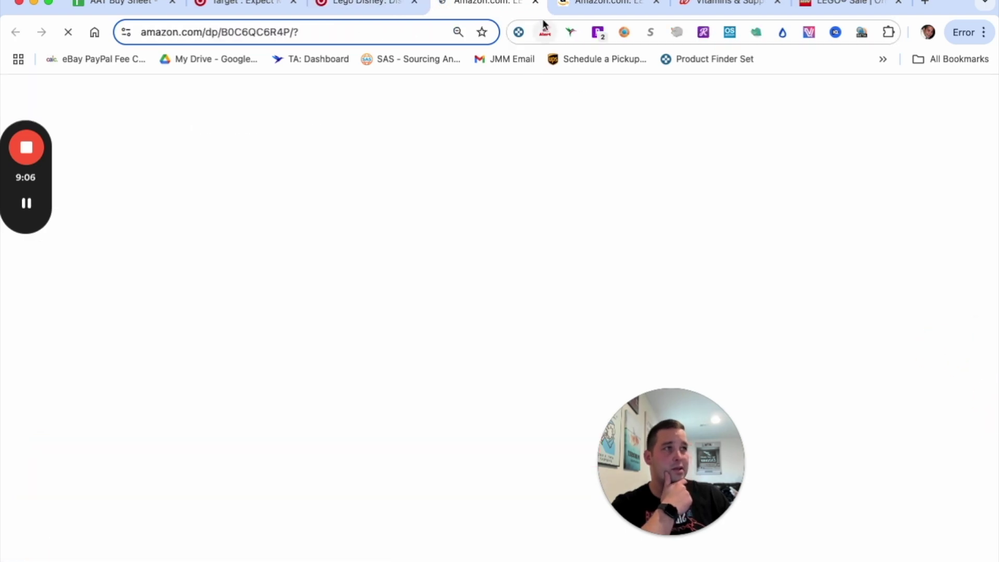
# Check listing B0C73JP9Y1 against the Target product, and examine the Keepa price and offer history of listing B0C6QC6R4P.
pyautogui.click(565, 8)
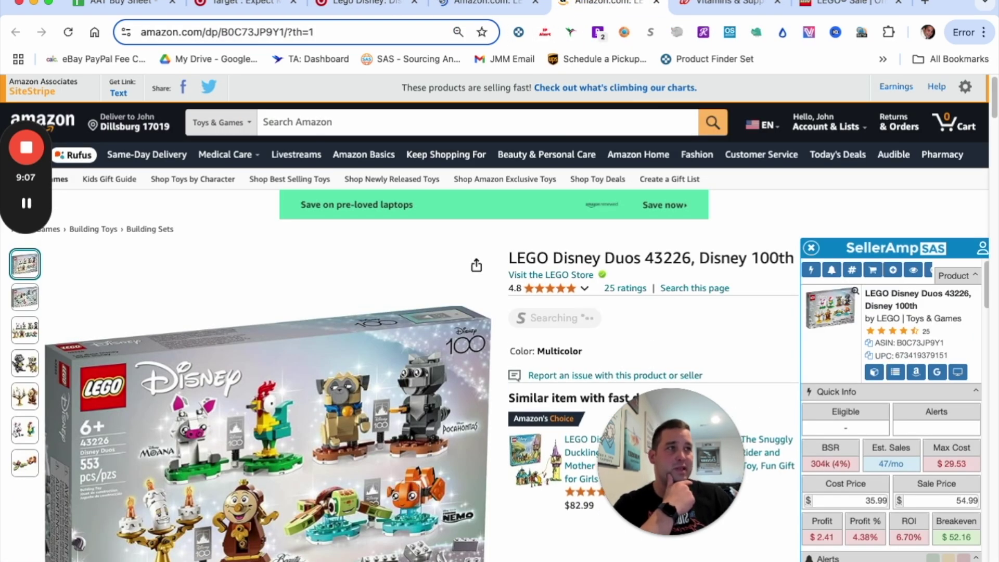
pyautogui.click(357, 7)
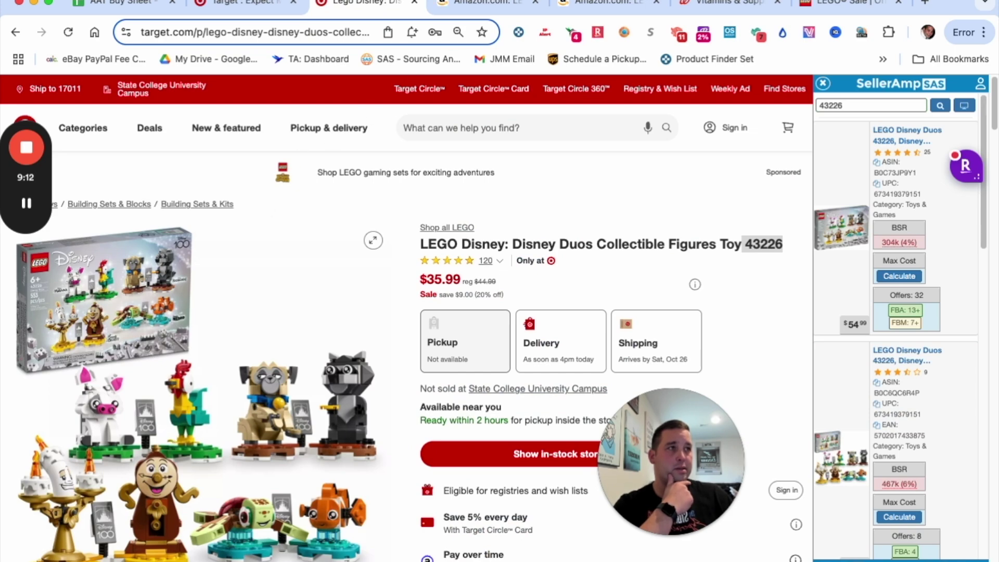
pyautogui.click(590, 5)
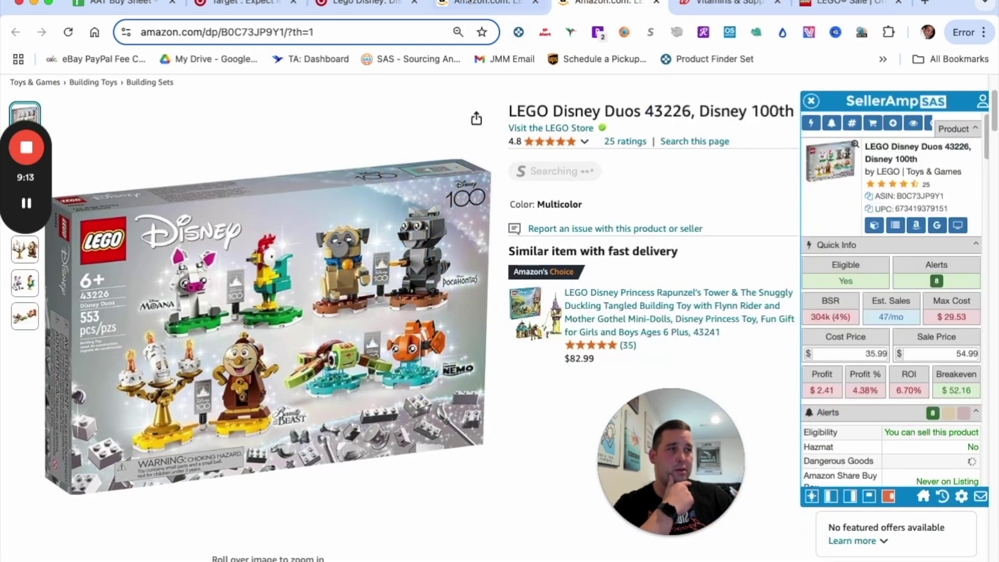
pyautogui.click(463, 5)
pyautogui.scroll(-8, 520, 260)
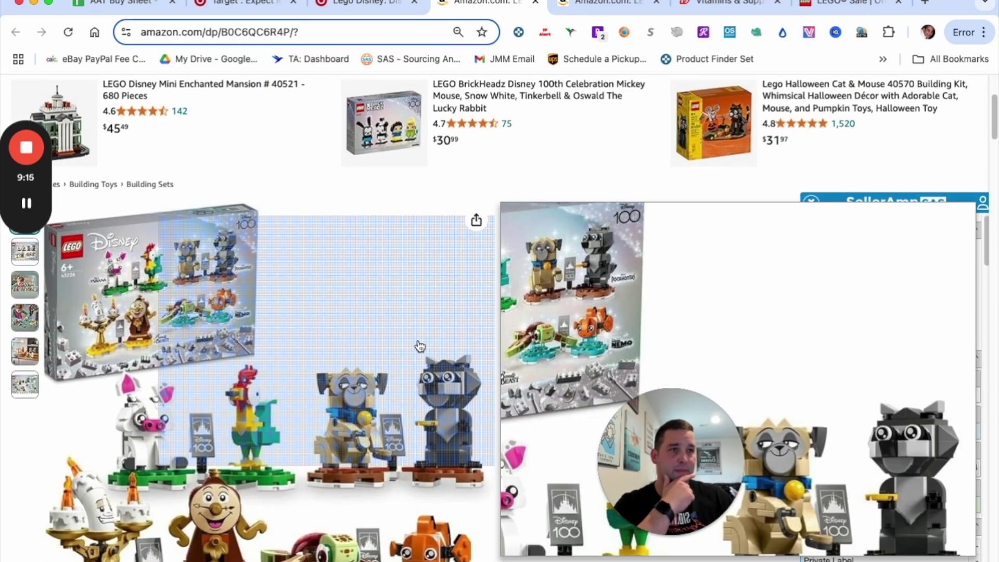
pyautogui.scroll(-10, 390, 273)
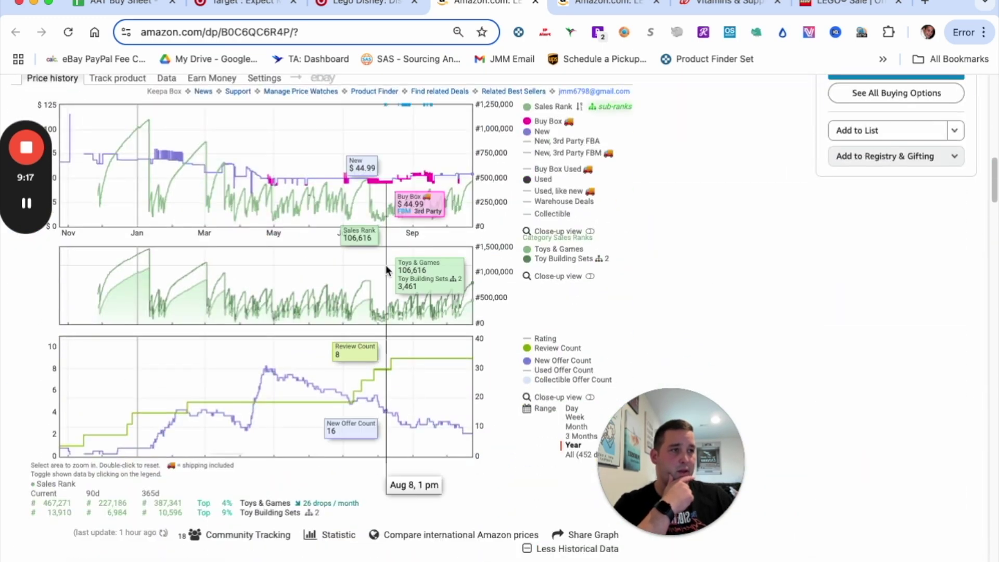
# Examine the SellerAmp figures and the one-year Keepa charts of Amazon listing B0C73JP9Y1.
pyautogui.hotkey('ctrl', 'Tab')
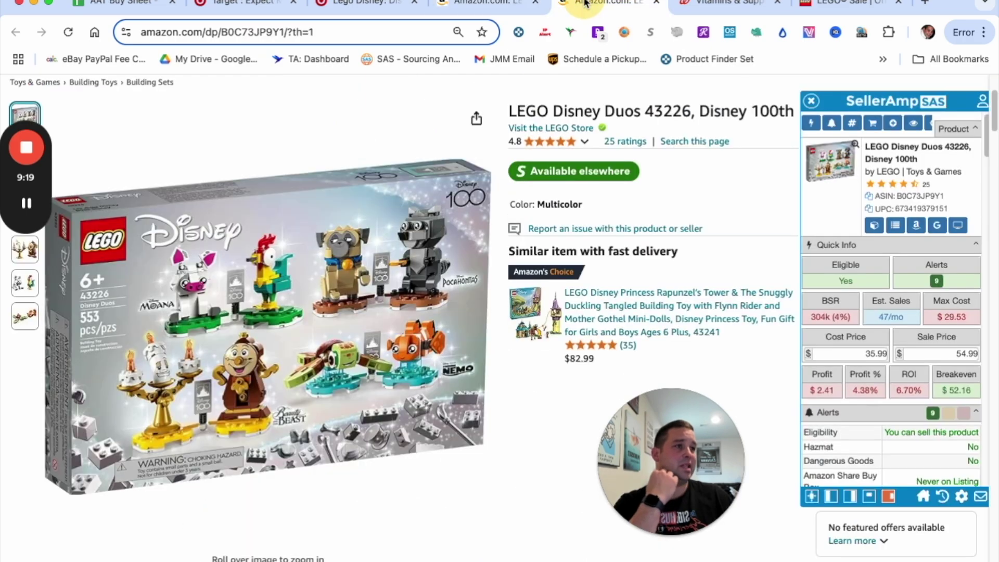
pyautogui.scroll(-8, 512, 302)
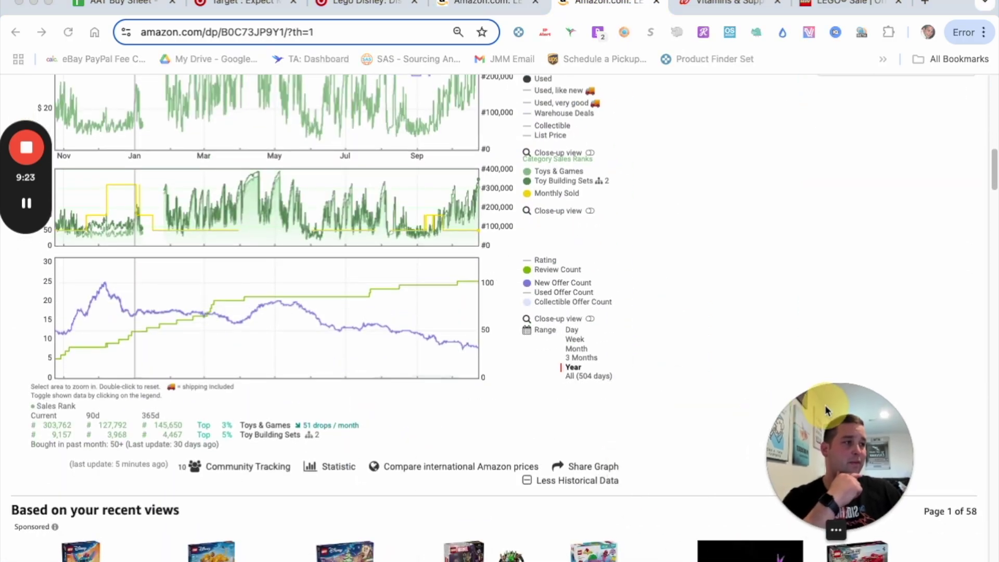
pyautogui.scroll(10, 656, 198)
pyautogui.scroll(-2, 631, 240)
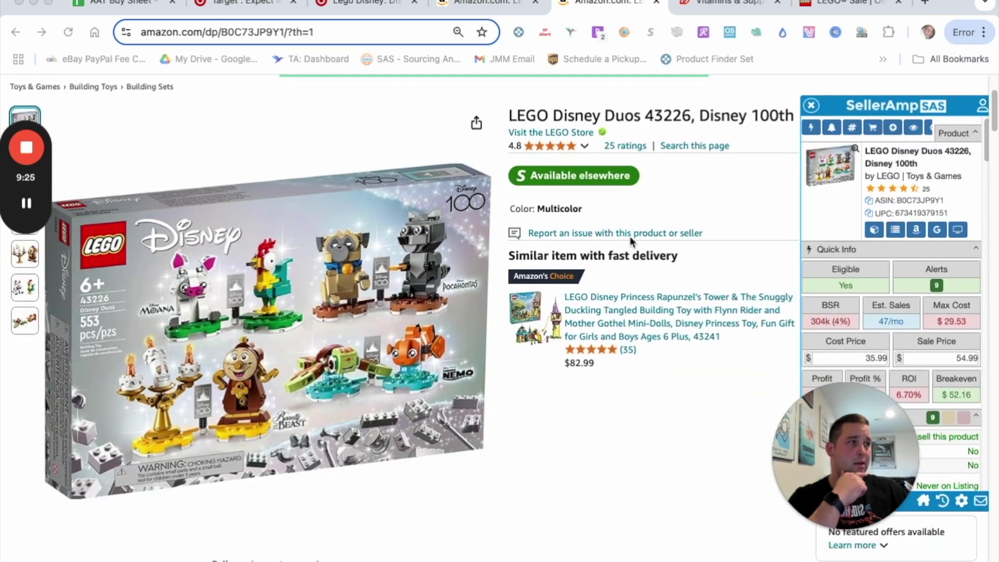
# Examine the estimated sales in SellerAmp and the Keepa offer count history of listing B0C6QC6R4P.
pyautogui.click(504, 8)
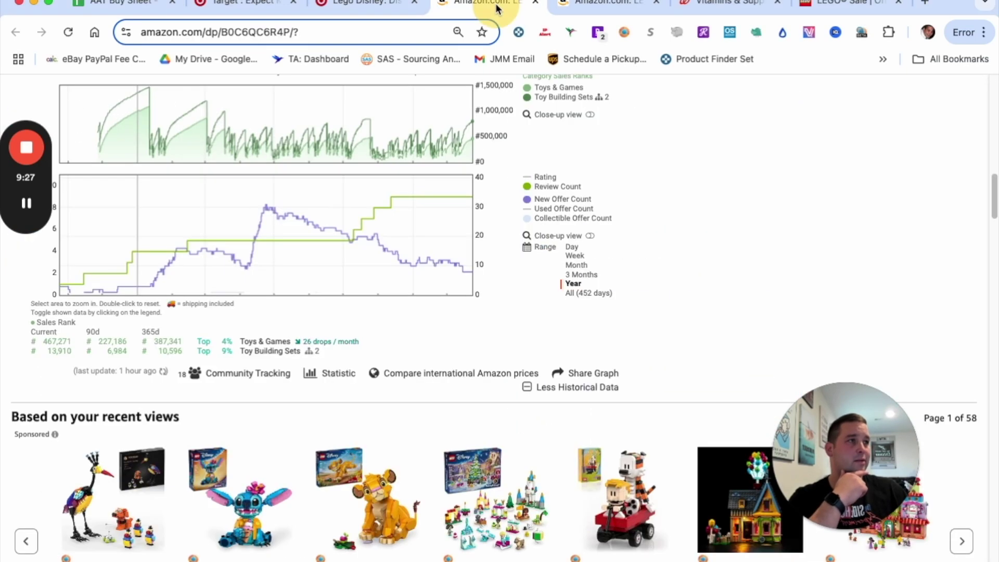
pyautogui.scroll(10, 670, 195)
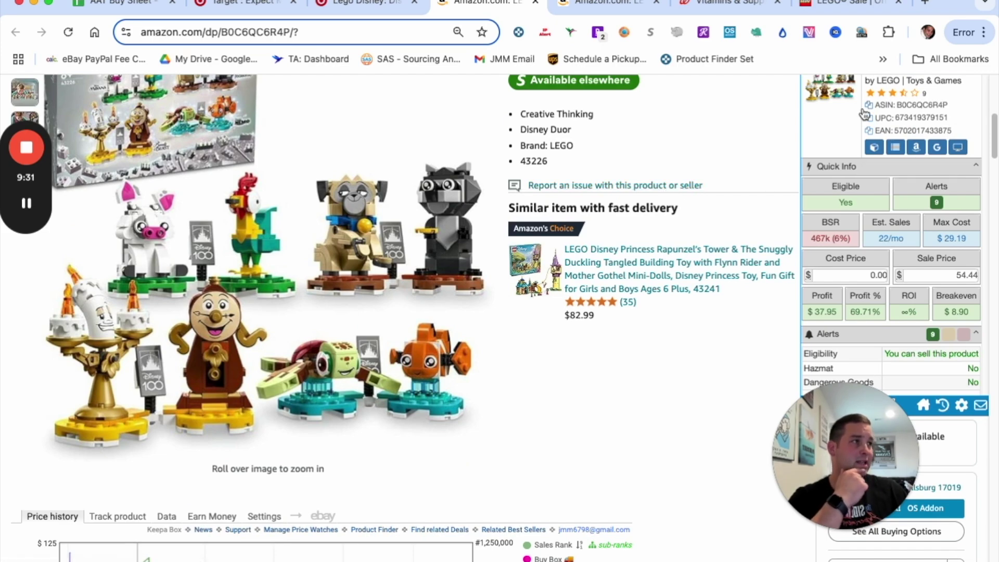
pyautogui.scroll(-9, 291, 260)
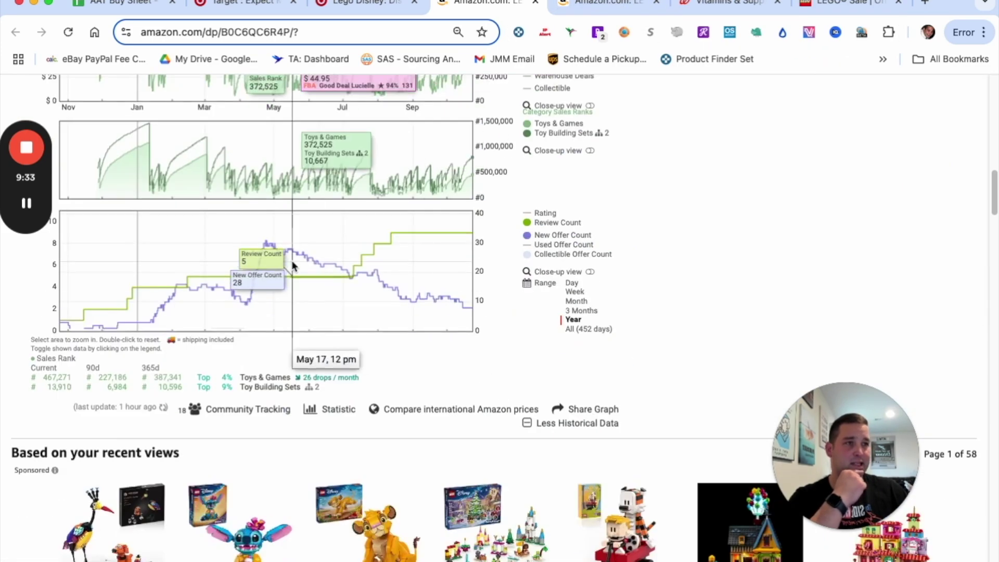
pyautogui.scroll(5, 291, 260)
# Show the full 504-day Keepa history for listing B0C73JP9Y1 and compare it with the price history of listing B0C6QC6R4P.
pyautogui.click(591, 6)
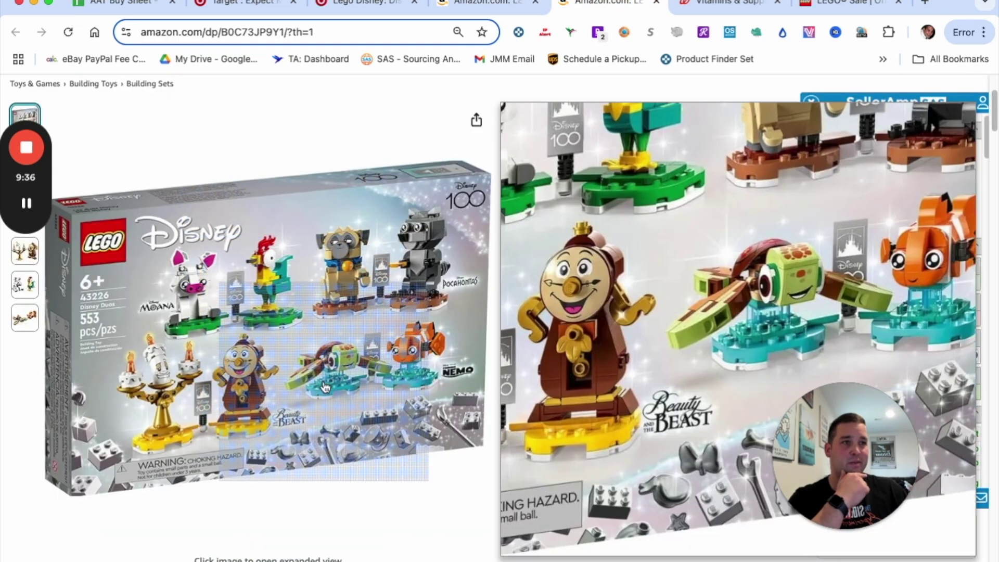
pyautogui.scroll(-10, 333, 364)
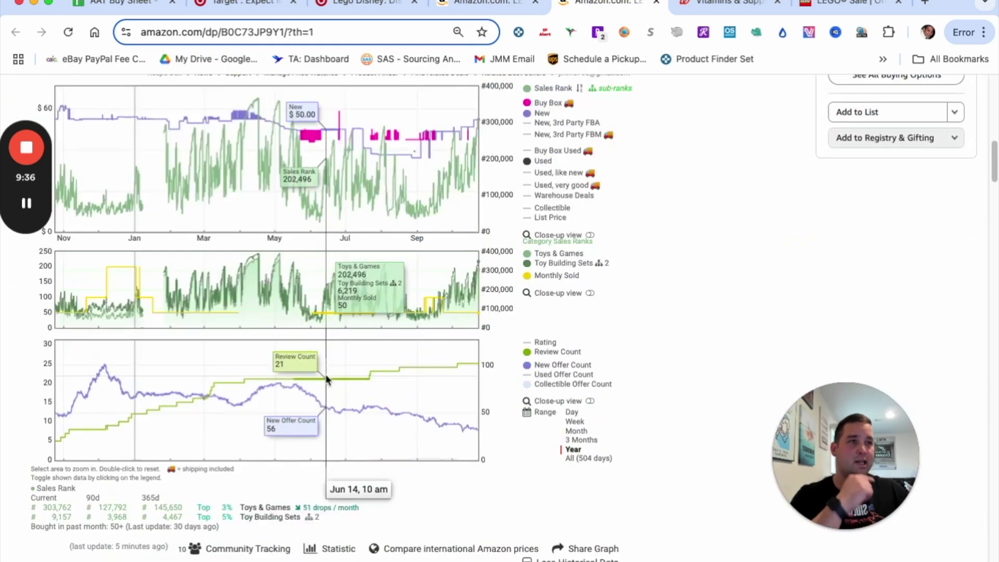
pyautogui.click(587, 459)
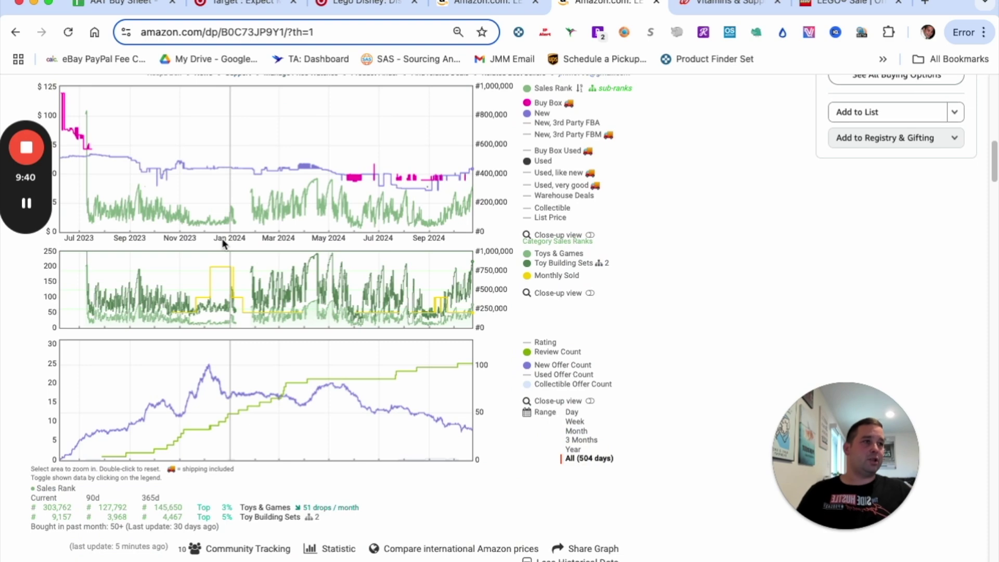
pyautogui.click(487, 4)
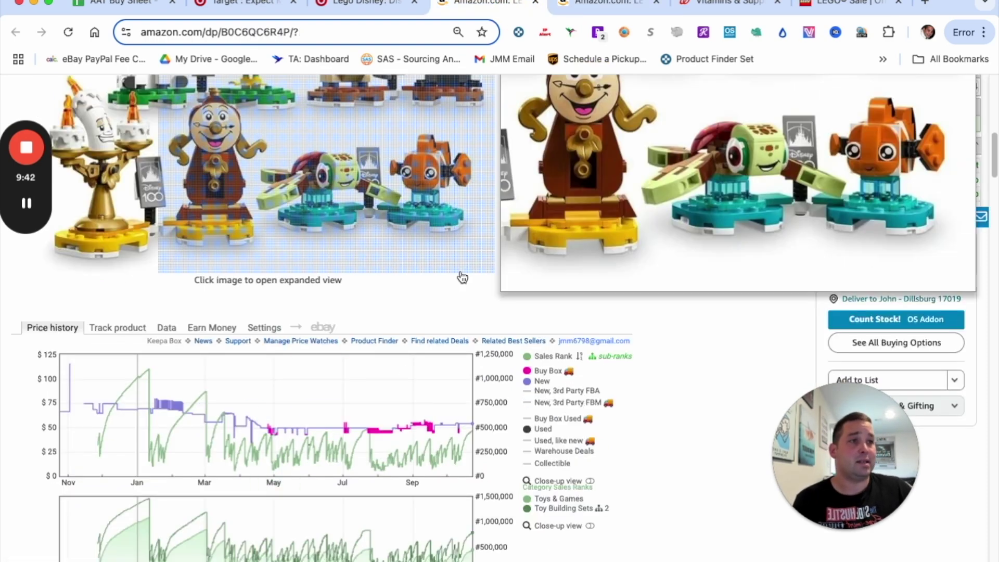
pyautogui.click(601, 6)
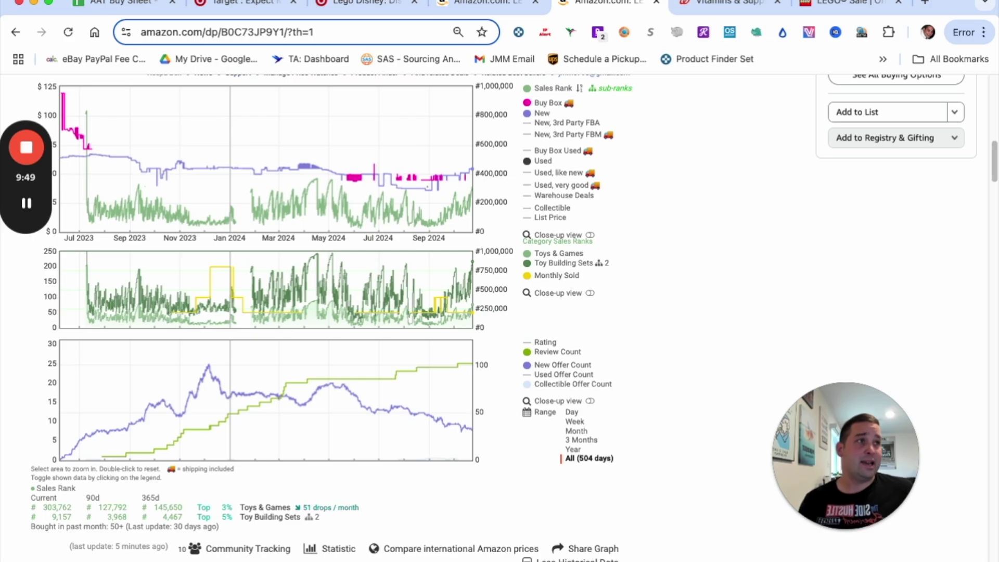
# Compare the SellerAmp figures of listing B0C6QC6R4P with the long-term price and sales rank history of B0C73JP9Y1.
pyautogui.click(476, 4)
pyautogui.scroll(3, 408, 294)
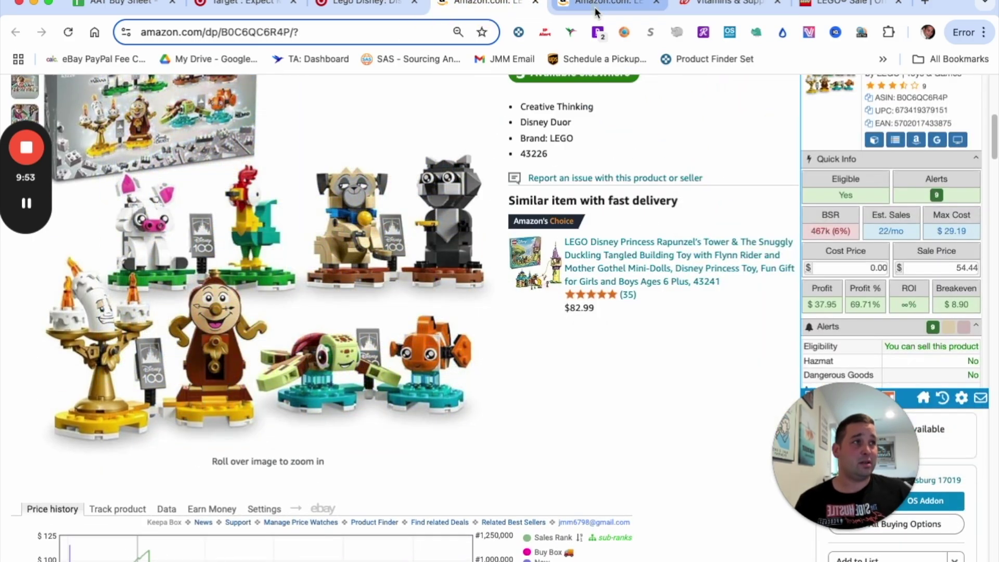
pyautogui.click(594, 7)
pyautogui.scroll(6, 489, 267)
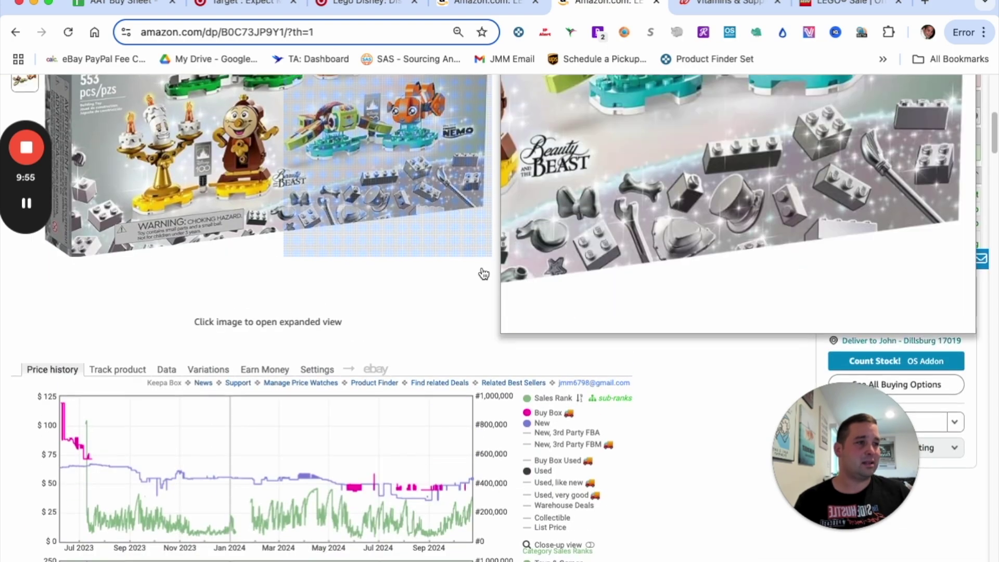
pyautogui.scroll(-3, 484, 273)
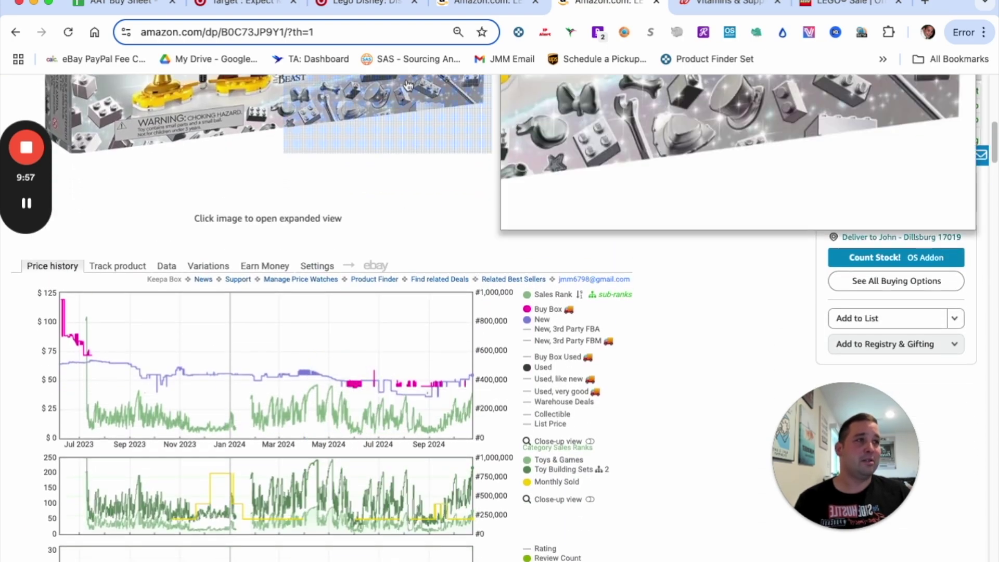
# Check Target's price for the Disney Duos set and set the SellerAmp cost price to 35.99 on listing B0C6QC6R4P.
pyautogui.click(342, 10)
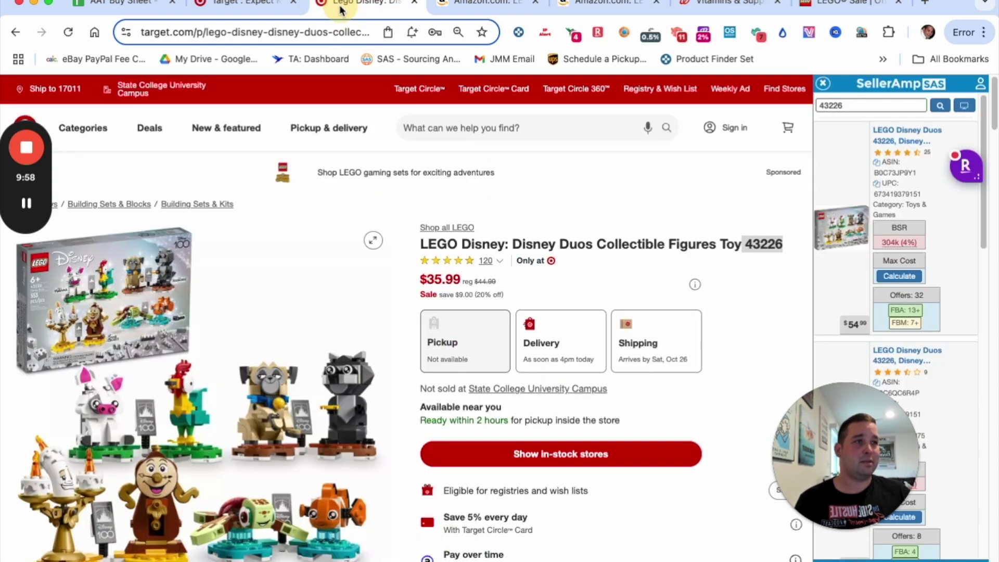
pyautogui.click(513, 5)
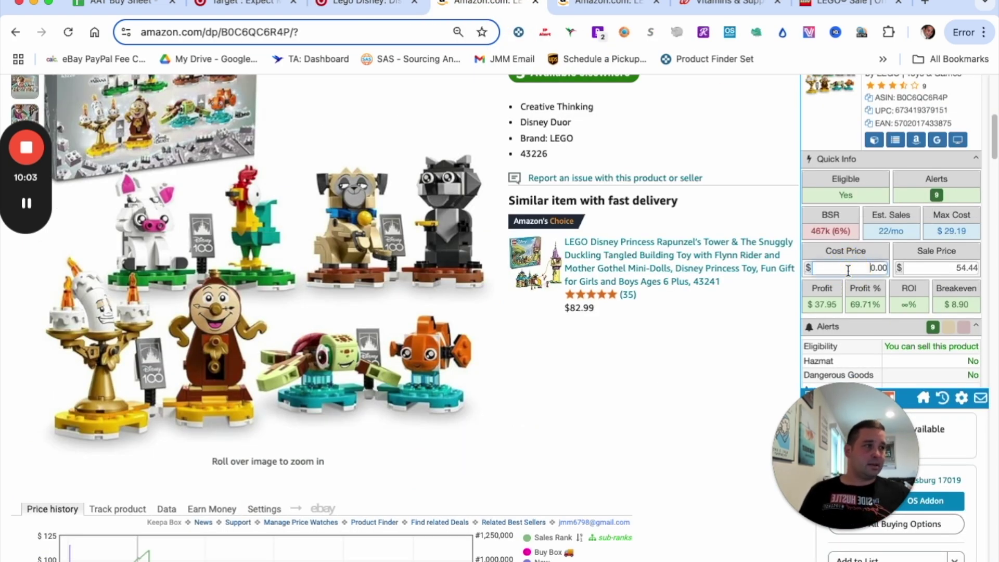
pyautogui.write('5')
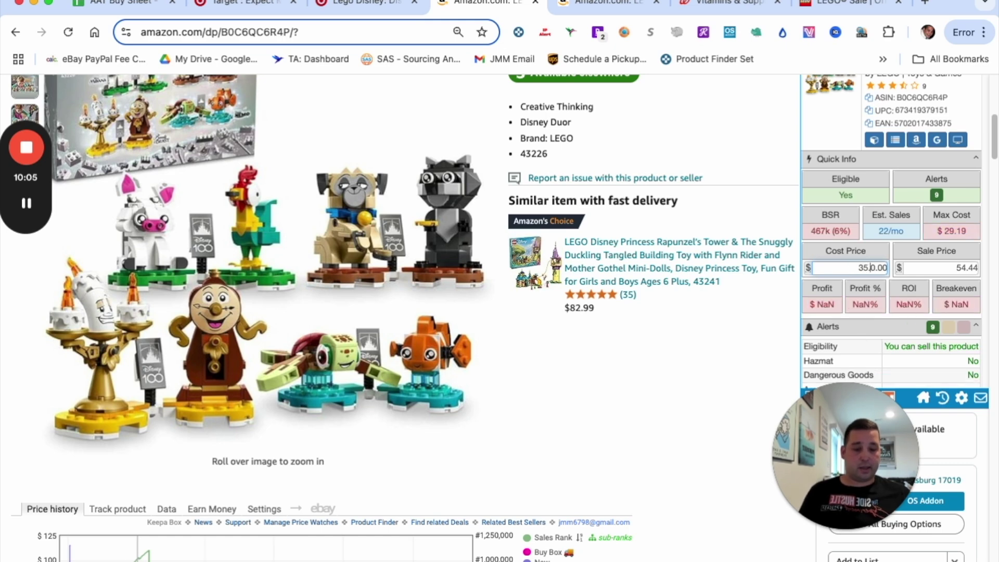
pyautogui.write('35.99')
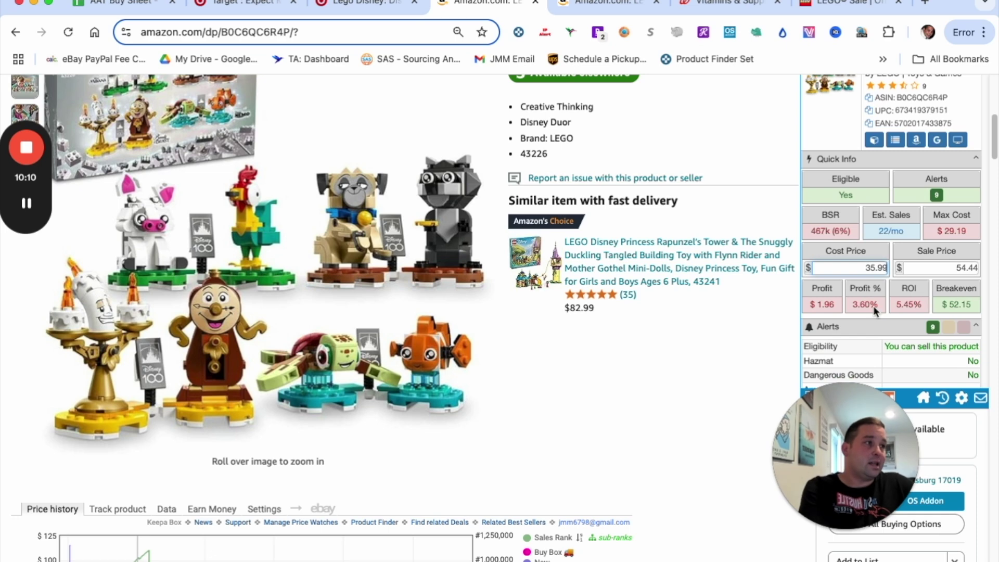
# Review the profit and ROI for listing B0C6QC6R4P at the entered cost, and recheck its Keepa price and sales rank charts.
pyautogui.scroll(-1, 895, 278)
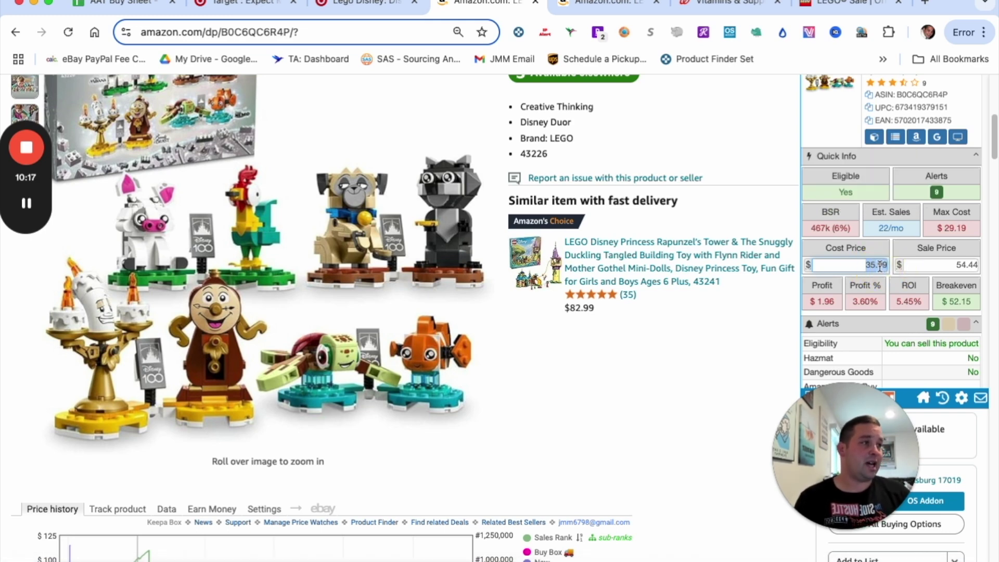
pyautogui.moveTo(892, 265); pyautogui.dragTo(848, 275)
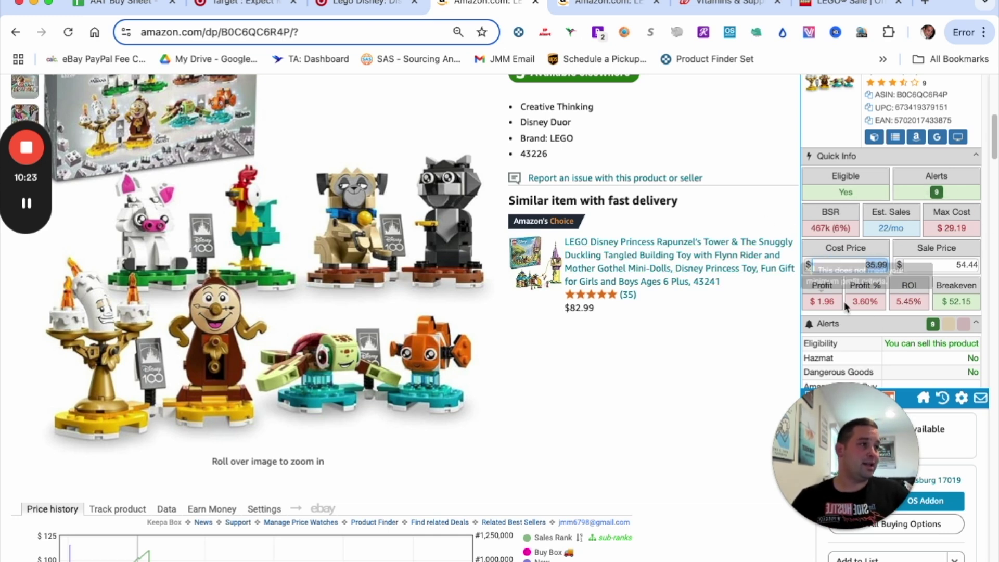
pyautogui.scroll(-8, 898, 215)
pyautogui.scroll(-8, 505, 264)
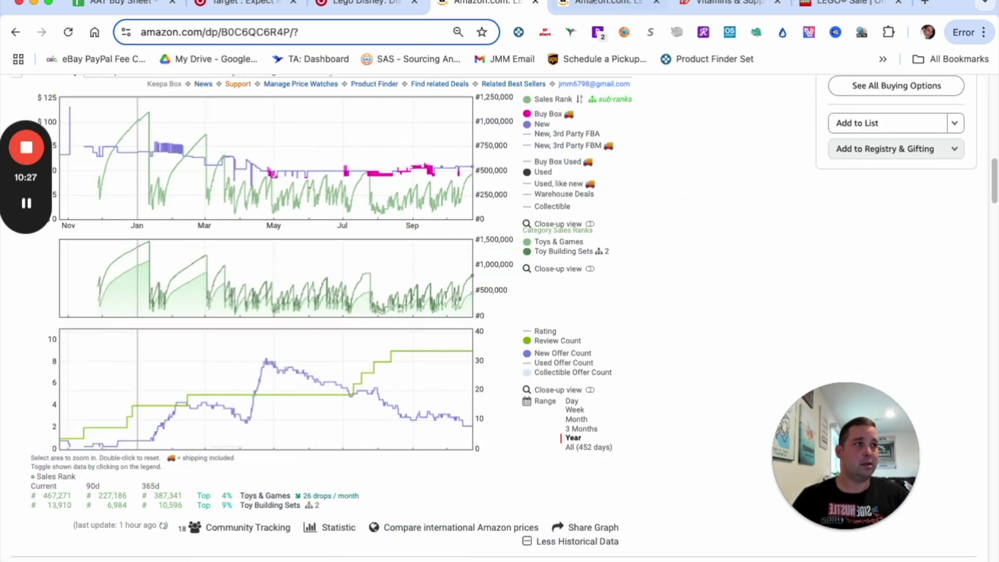
# Compare the Keepa sales rank, monthly sold and offer count charts of listings B0C73JP9Y1 and B0C6QC6R4P.
pyautogui.click(603, 2)
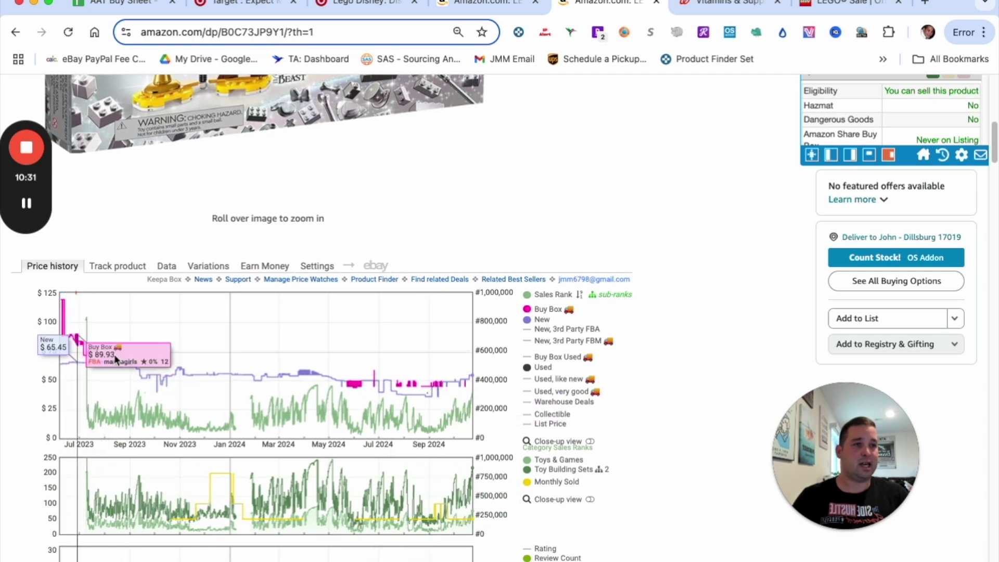
pyautogui.scroll(-5, 501, 378)
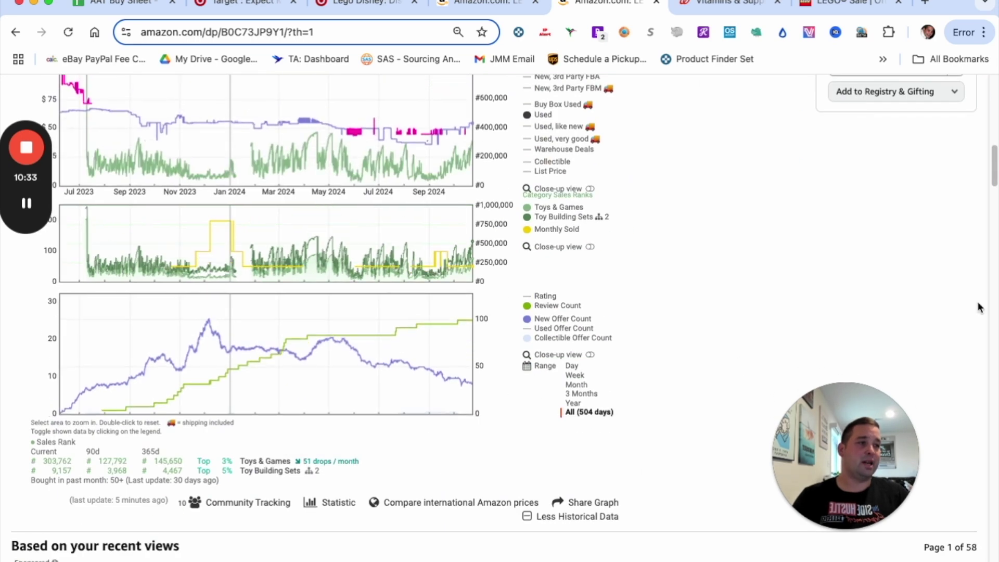
pyautogui.click(491, 6)
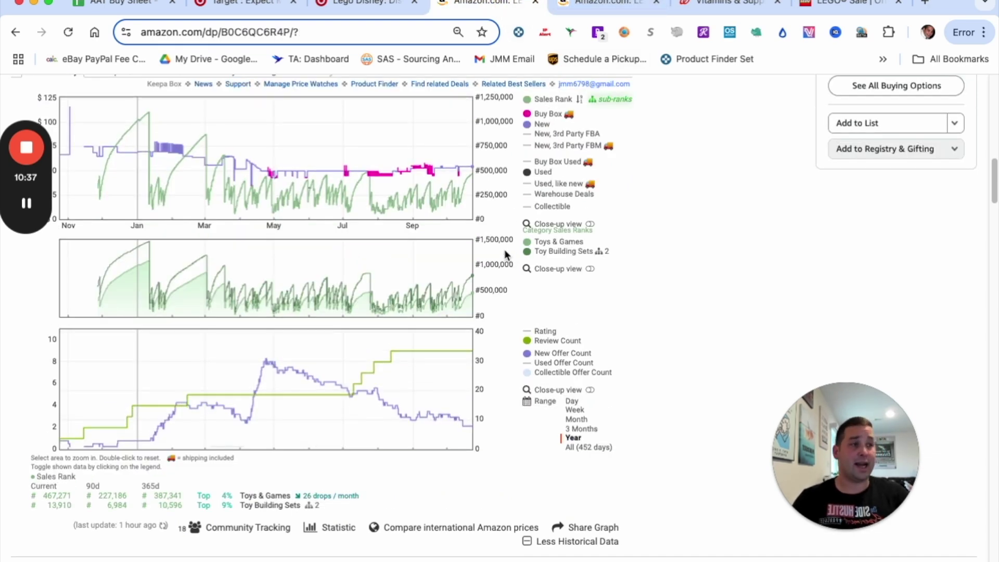
pyautogui.click(598, 5)
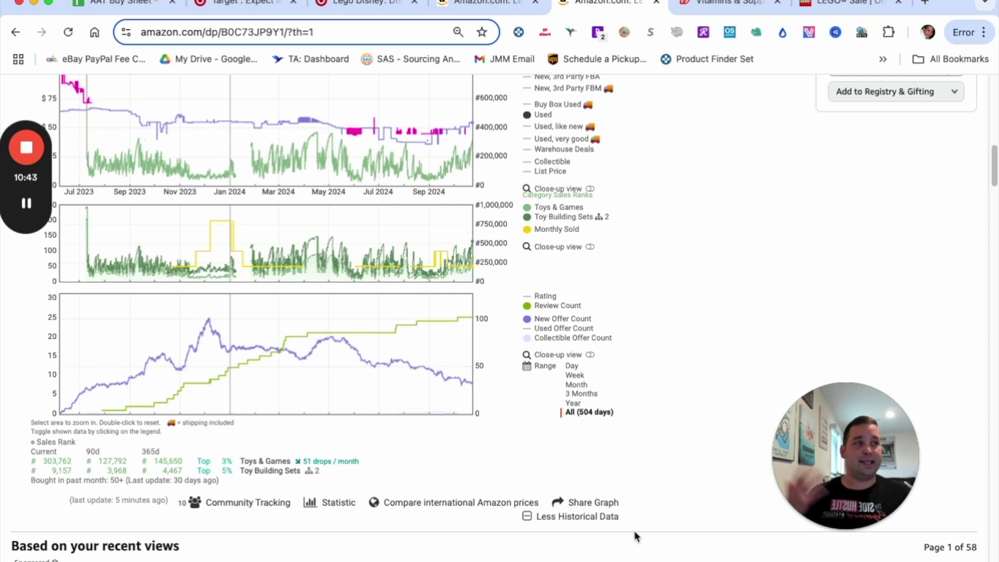
pyautogui.click(478, 5)
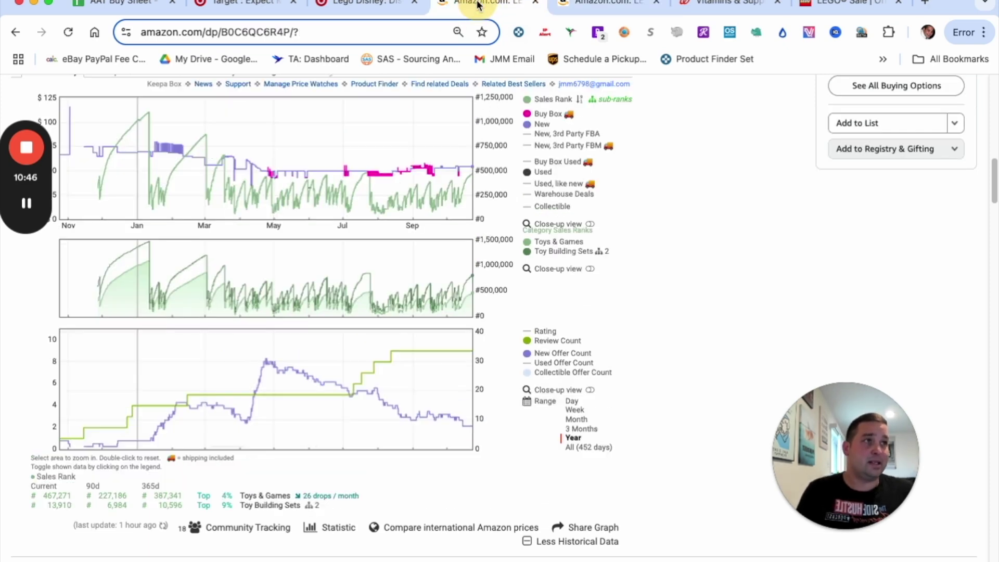
pyautogui.click(582, 8)
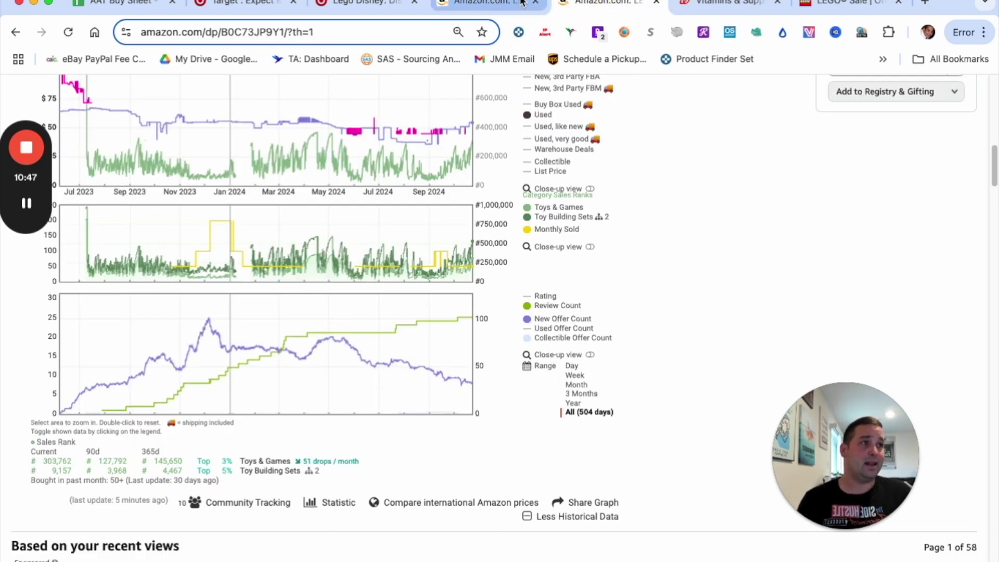
# Review the SellerAmp profit and ROI for listing B0C73JP9Y1, and recheck its Keepa buy box and offer count history.
pyautogui.scroll(6, 32, 457)
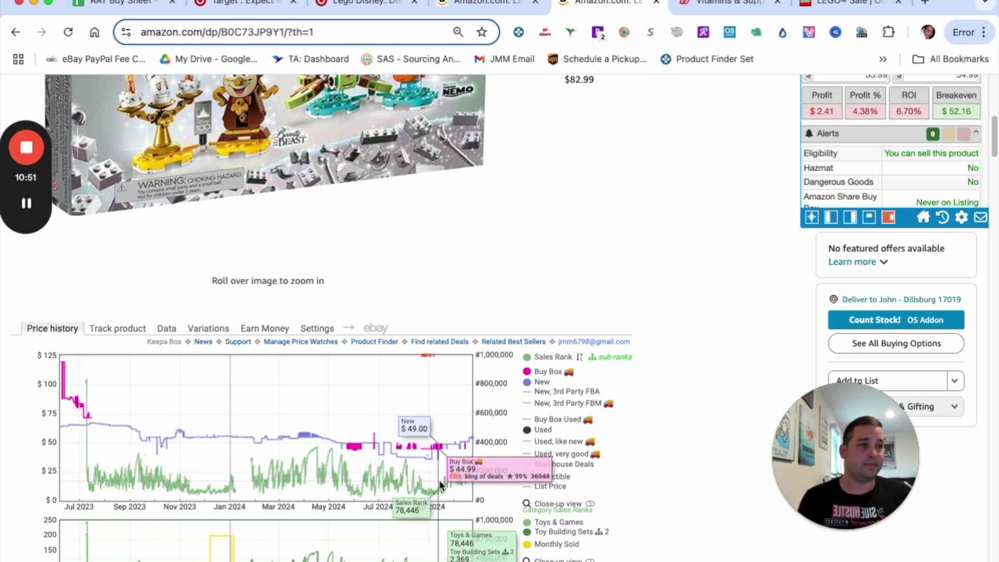
pyautogui.scroll(3, 816, 292)
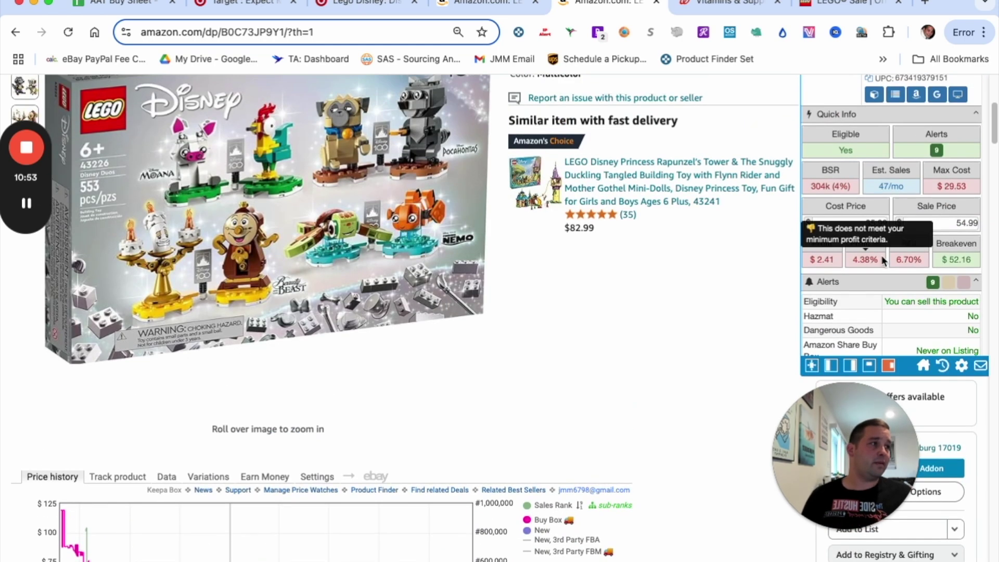
pyautogui.click(955, 224)
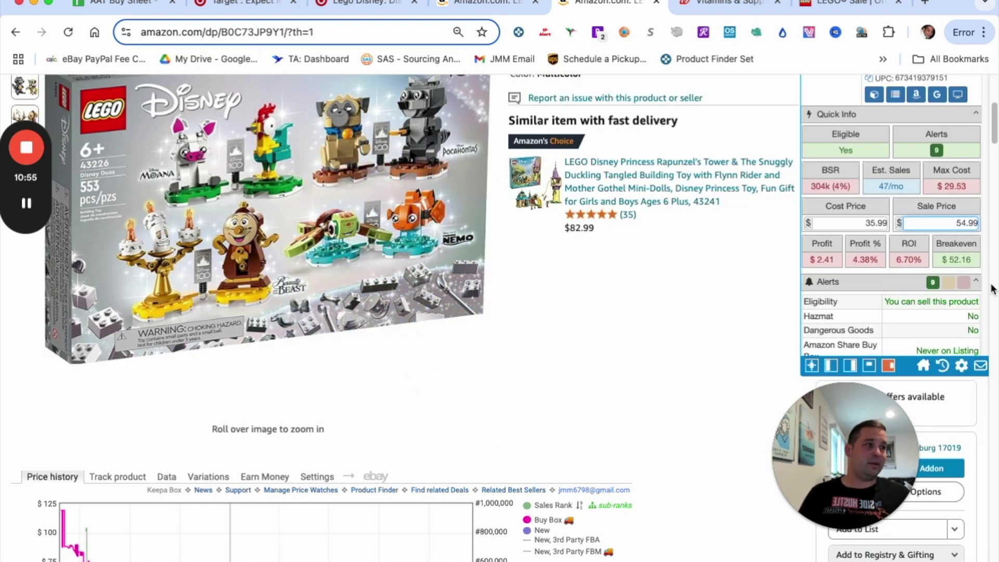
pyautogui.scroll(-9, 596, 392)
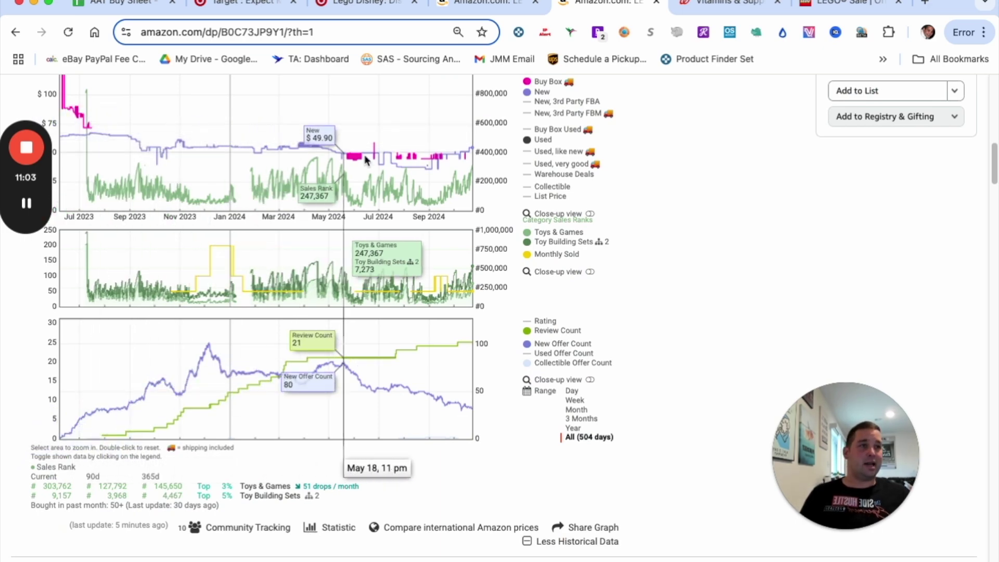
pyautogui.scroll(15, 727, 188)
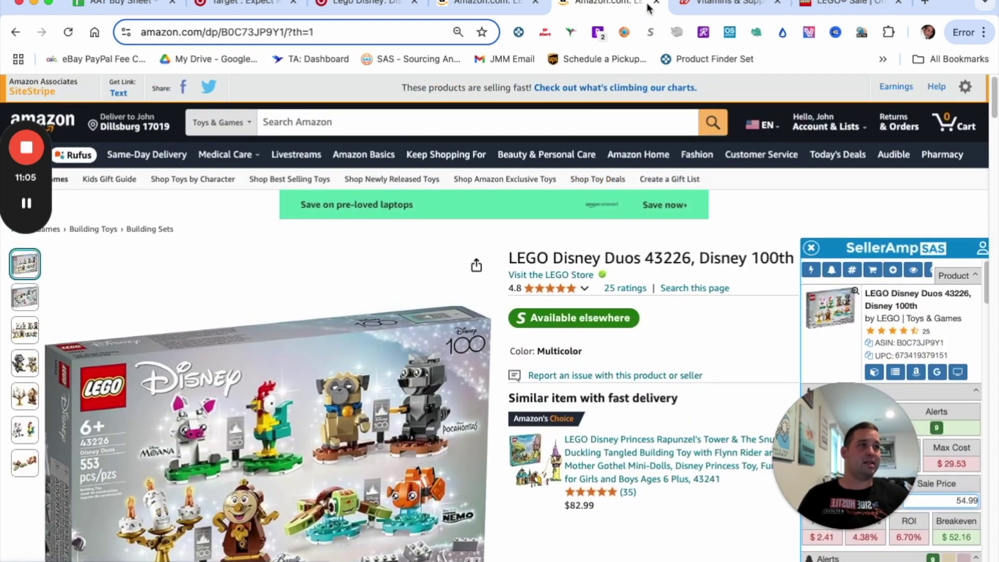
# Close both Amazon listings and the Target product page for Disney Duos, and return to Target's LEGO sale list.
pyautogui.hotkey('ctrl', 'w')
pyautogui.click(494, 8)
pyautogui.hotkey('ctrl', 'w')
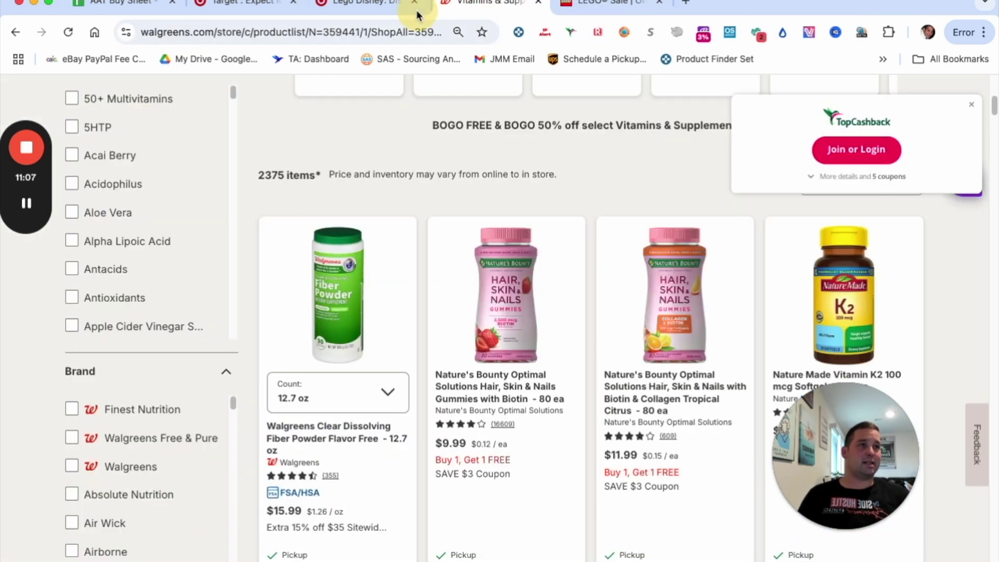
pyautogui.click(378, 3)
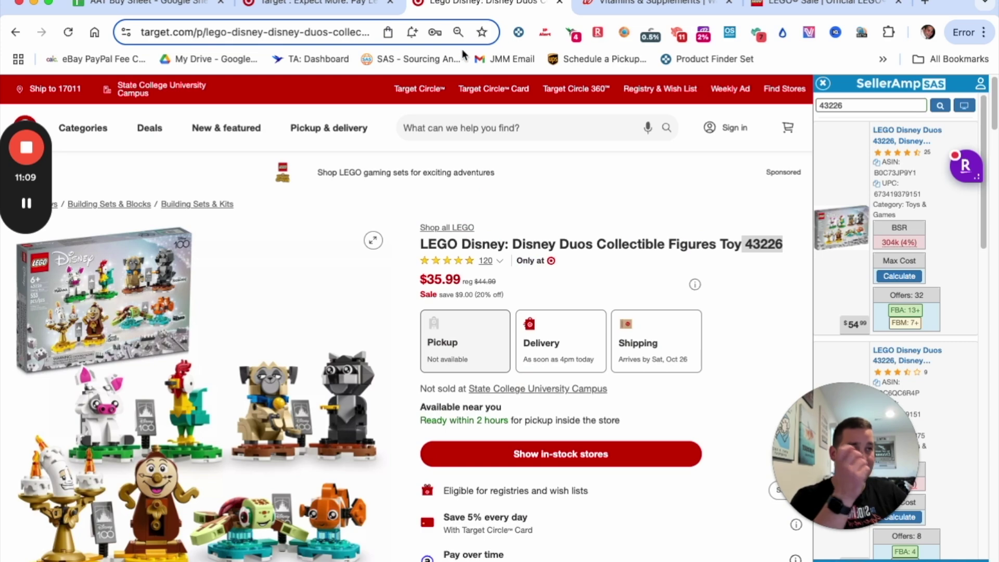
pyautogui.click(560, 2)
pyautogui.click(329, 3)
pyautogui.scroll(-2, 578, 429)
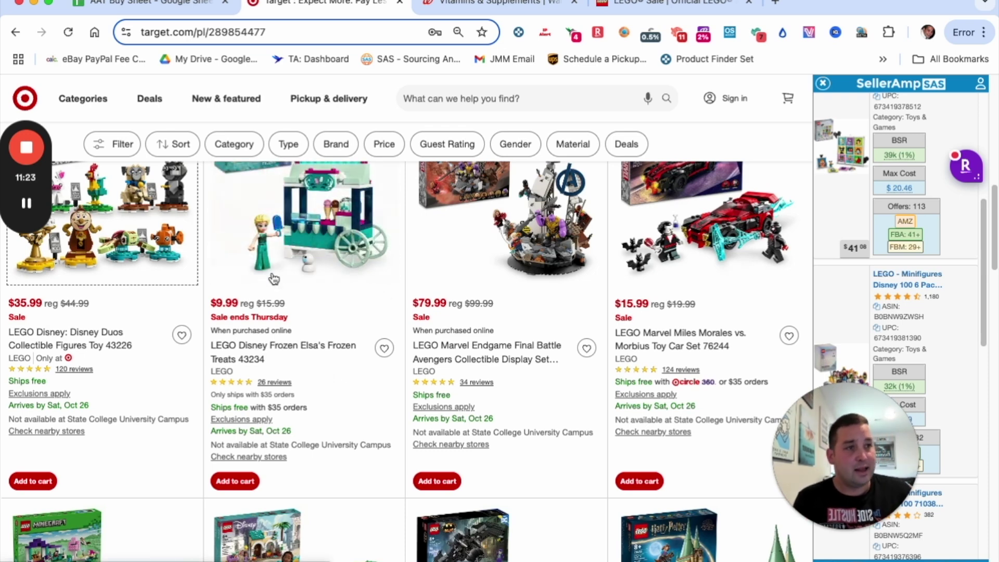
# Search SellerAmp for LEGO Disney Frozen Elsa's Frozen Treats 43234 from the Target list and check which result matches the set.
pyautogui.rightClick(319, 241)
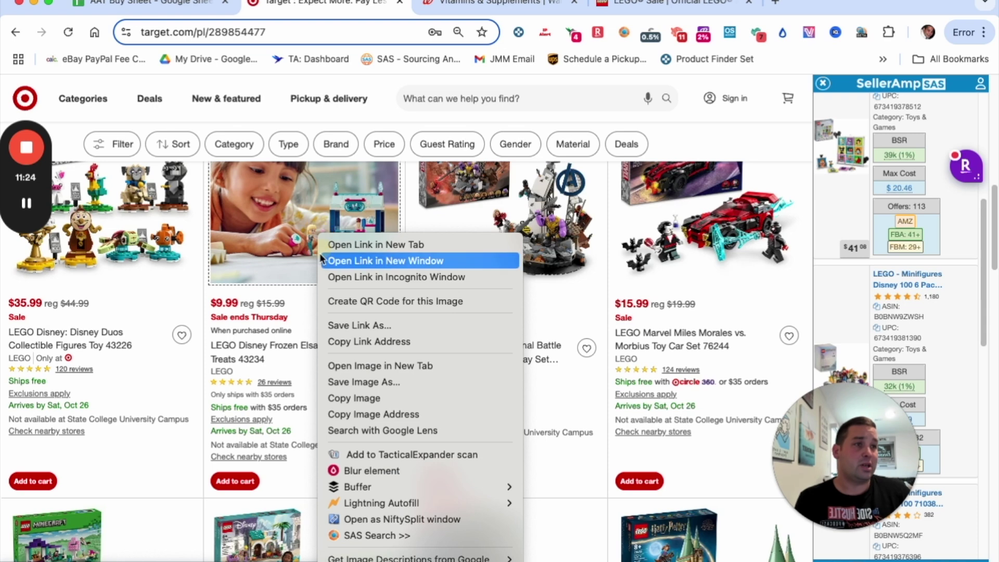
pyautogui.click(364, 535)
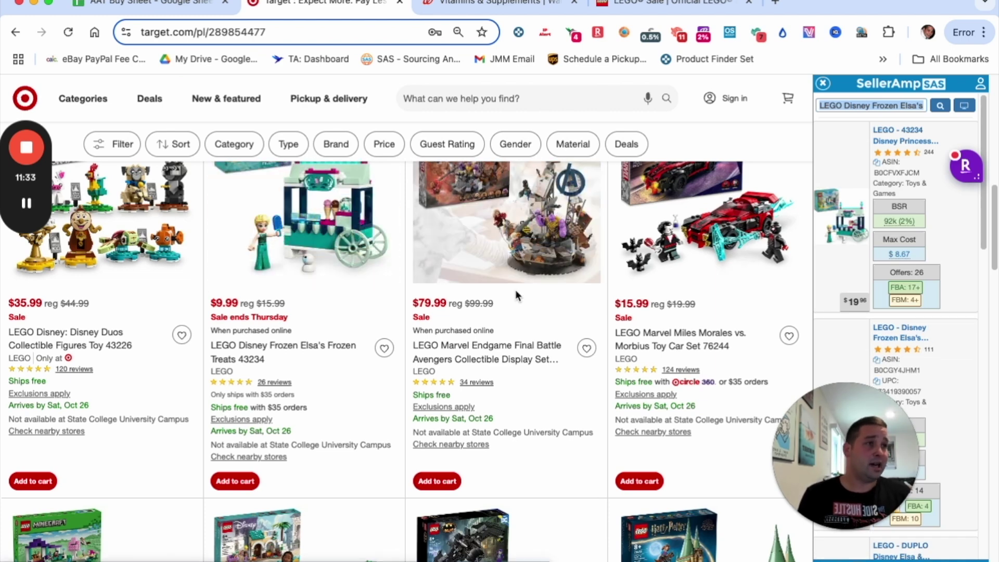
pyautogui.scroll(2, 515, 289)
pyautogui.moveTo(840, 424); pyautogui.dragTo(658, 465)
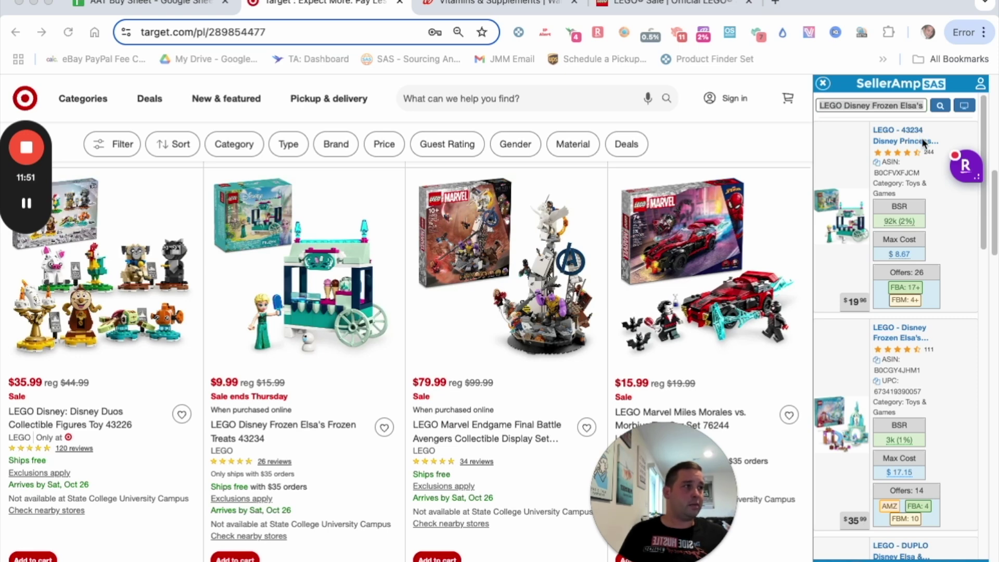
pyautogui.scroll(-2, 846, 300)
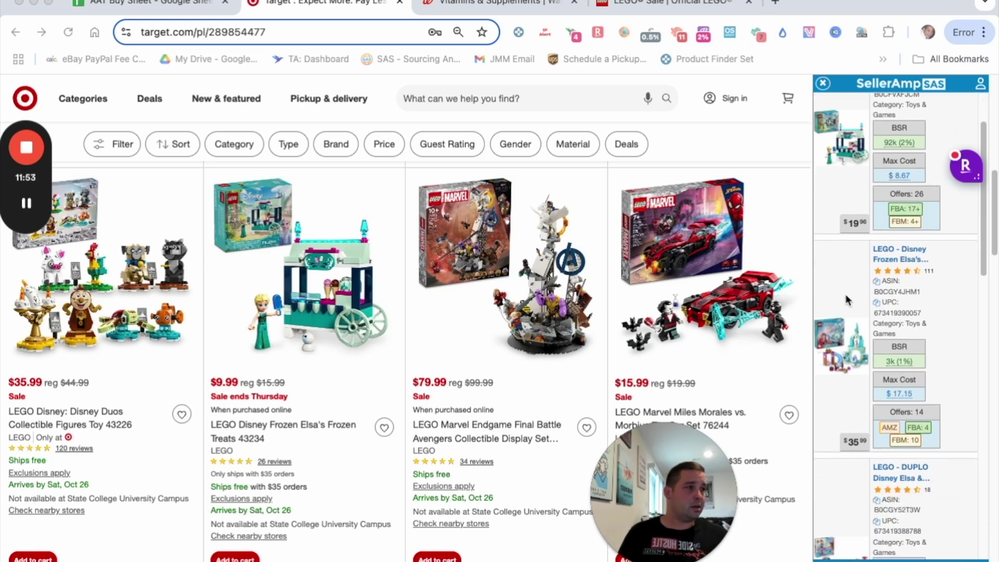
pyautogui.moveTo(890, 263)
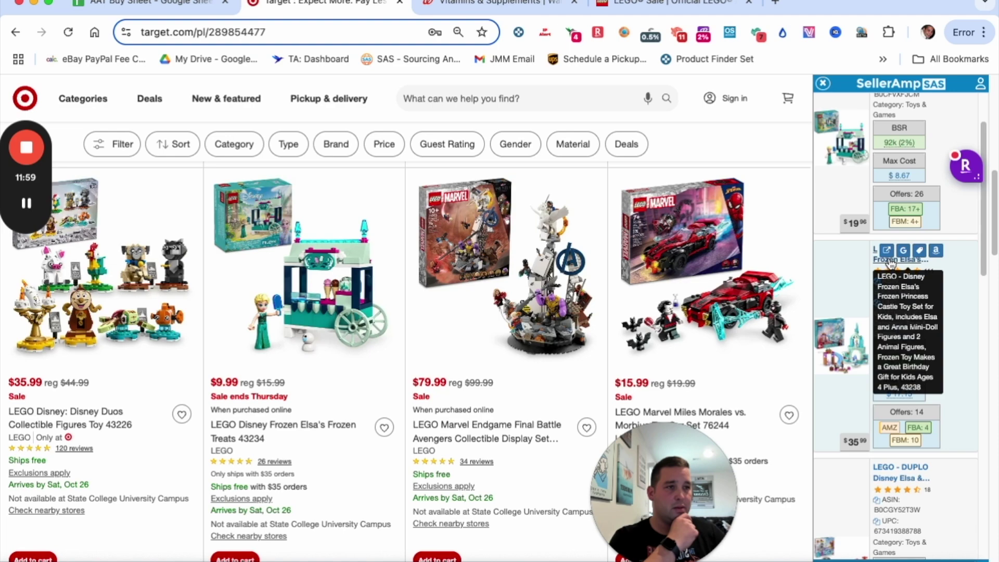
# Open the Amazon listing for LEGO 43234 and Target's product page for Elsa's Frozen Treats in separate tabs, then show the Amazon listing.
pyautogui.scroll(5, 926, 167)
pyautogui.click(936, 135)
pyautogui.click(339, 6)
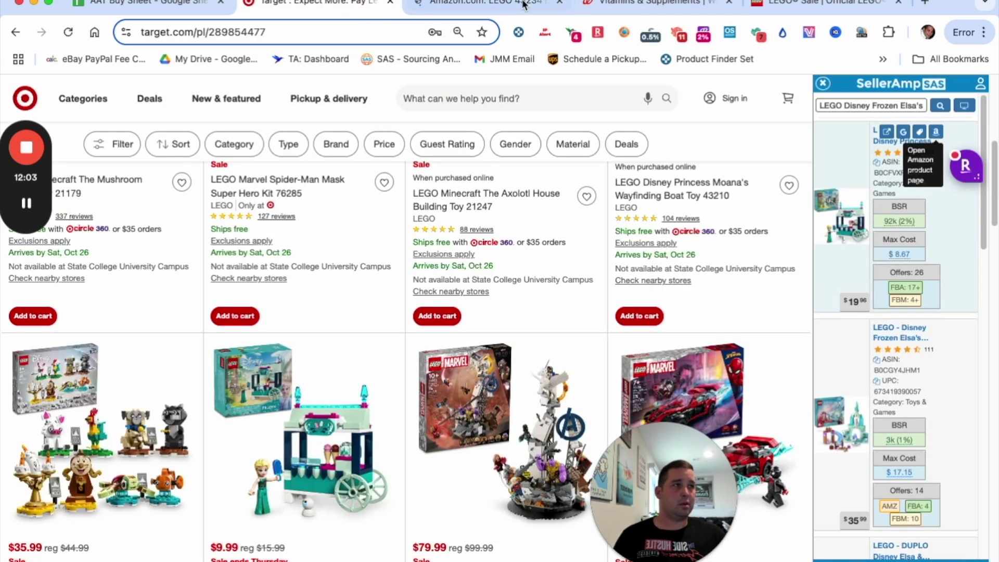
pyautogui.moveTo(312, 437); pyautogui.dragTo(465, 17)
pyautogui.click(457, 7)
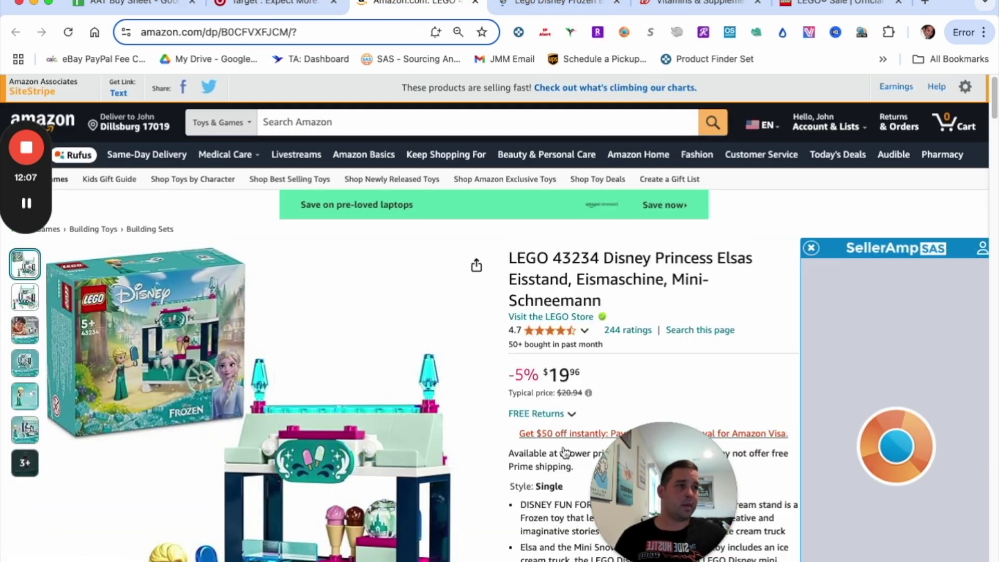
# Review the Keepa price, sales rank and offer count history of listing B0CFVXFJCM, dismissing the Walmart cash back offer.
pyautogui.scroll(-20, 565, 452)
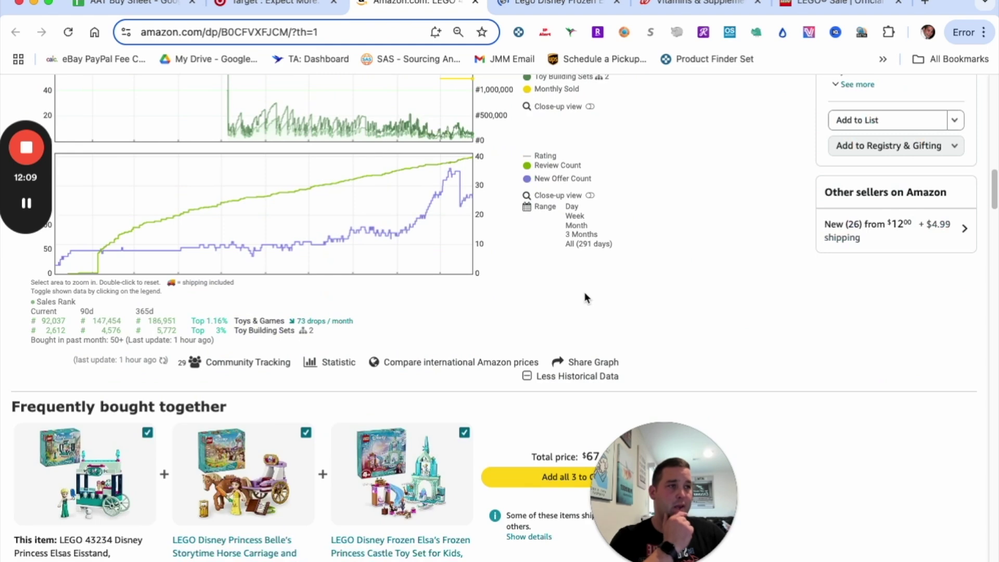
pyautogui.scroll(4, 514, 355)
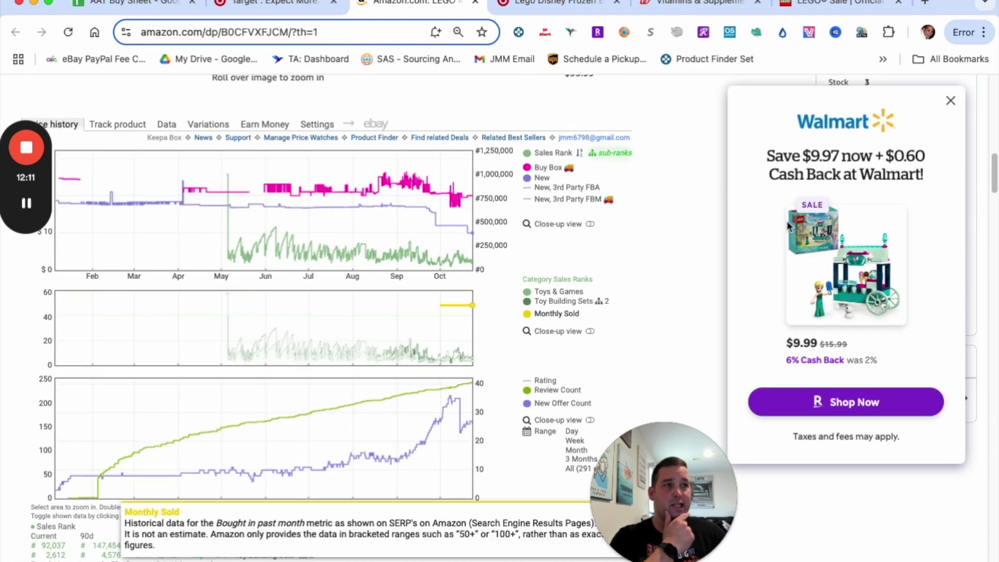
pyautogui.click(950, 104)
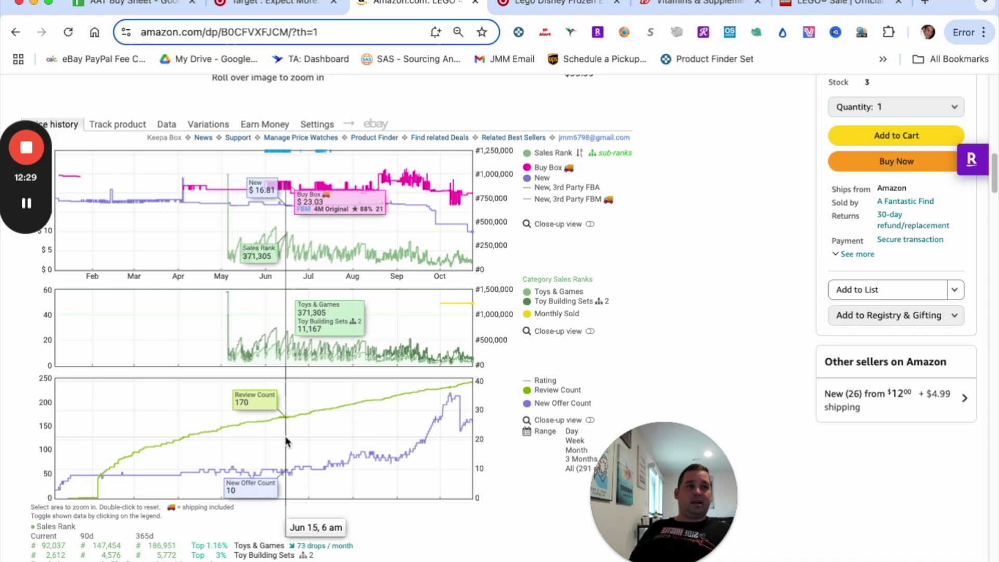
pyautogui.scroll(10, 713, 263)
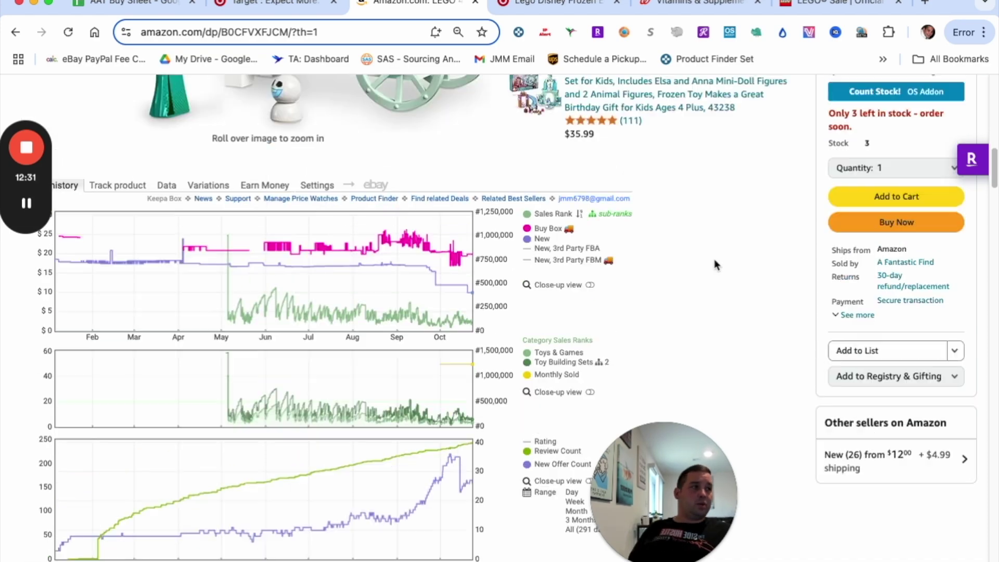
pyautogui.scroll(5, 854, 169)
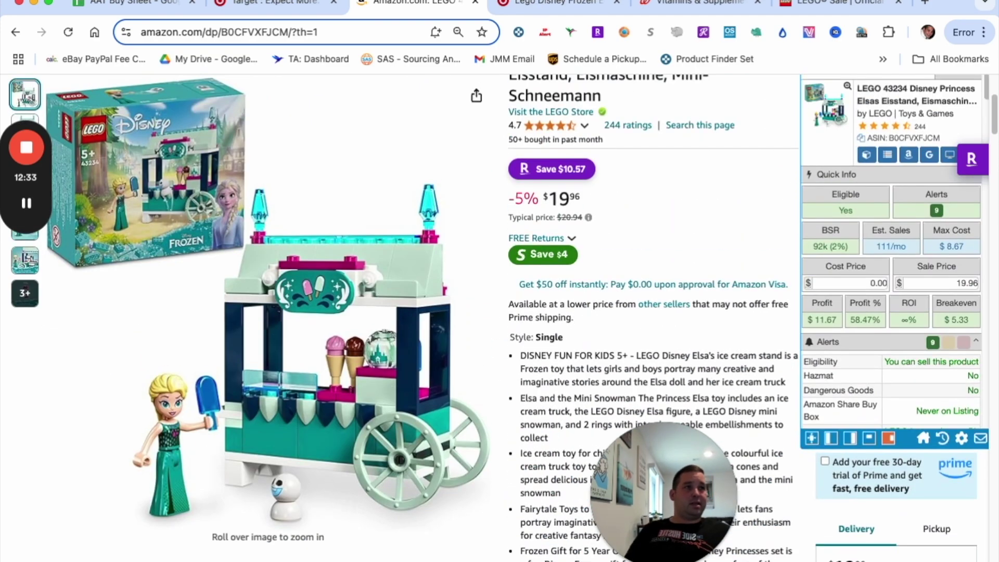
# Check Target's price for Elsa's Frozen Treats and set the SellerAmp cost price to 9.29 on listing B0CFVXFJCM.
pyautogui.click(271, 4)
pyautogui.scroll(-1, 332, 338)
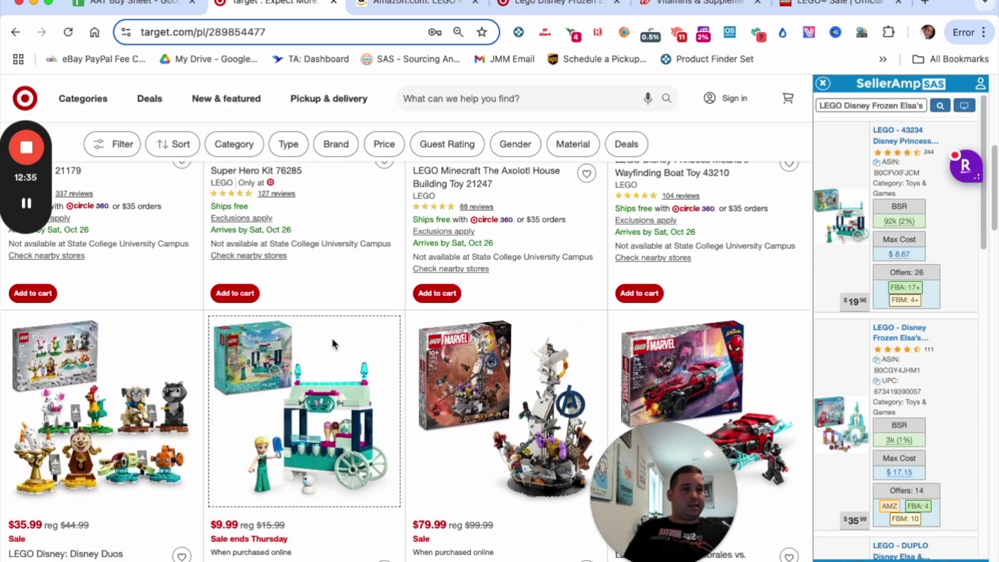
pyautogui.click(387, 4)
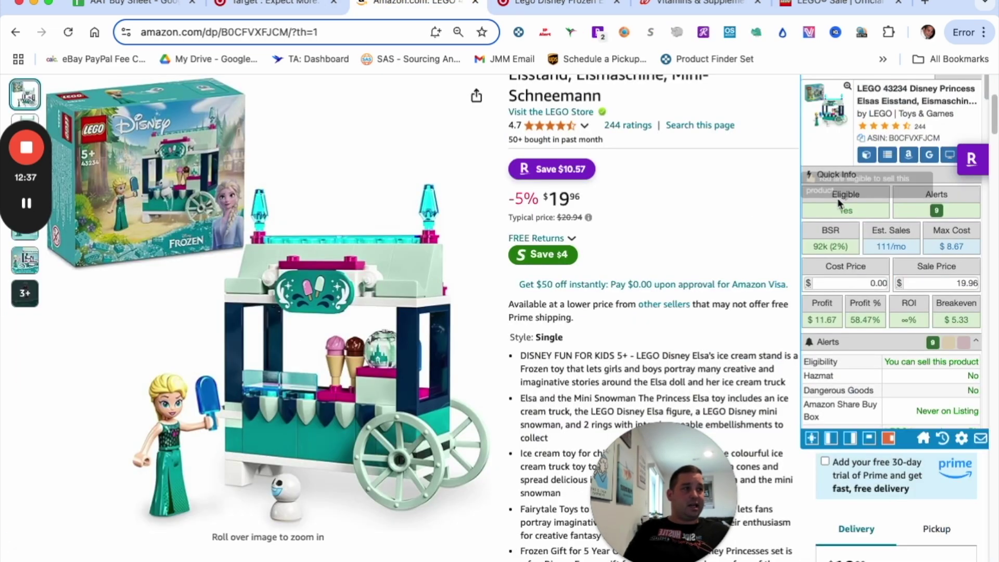
pyautogui.click(864, 282)
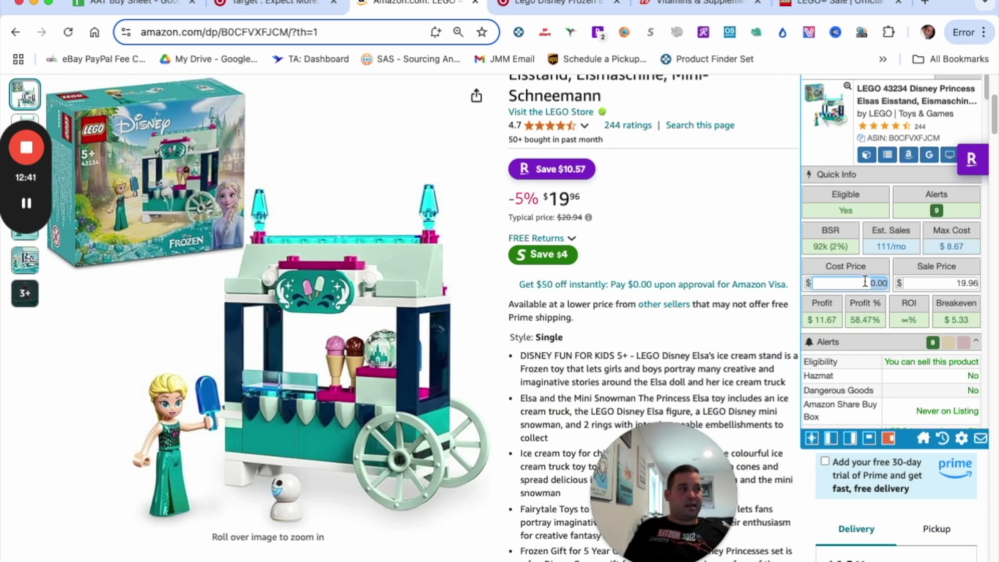
pyautogui.write('9.99')
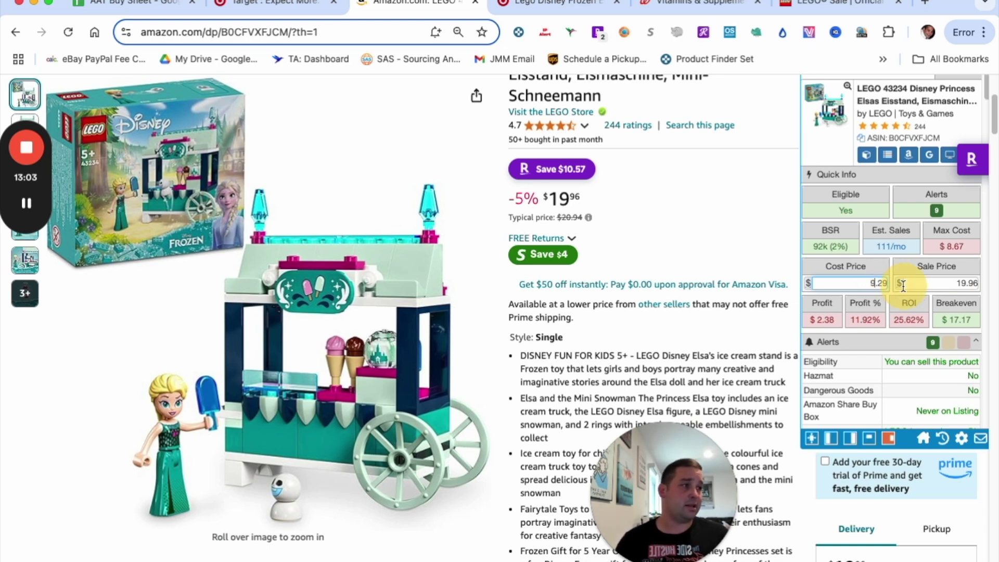
# Lower the SellerAmp cost price for listing B0CFVXFJCM to 8.29.
pyautogui.click(873, 283)
pyautogui.press('BackSpace')
pyautogui.write('8')
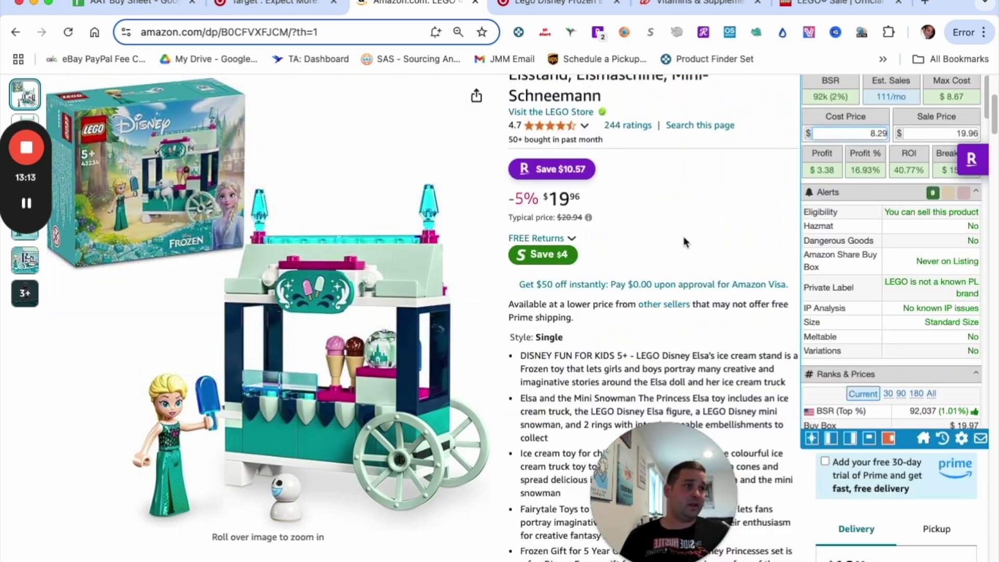
# Show the full 291-day Keepa history for listing B0CFVXFJCM and examine its buy box price and offer count over time.
pyautogui.scroll(-2, 685, 241)
pyautogui.scroll(-4, 675, 237)
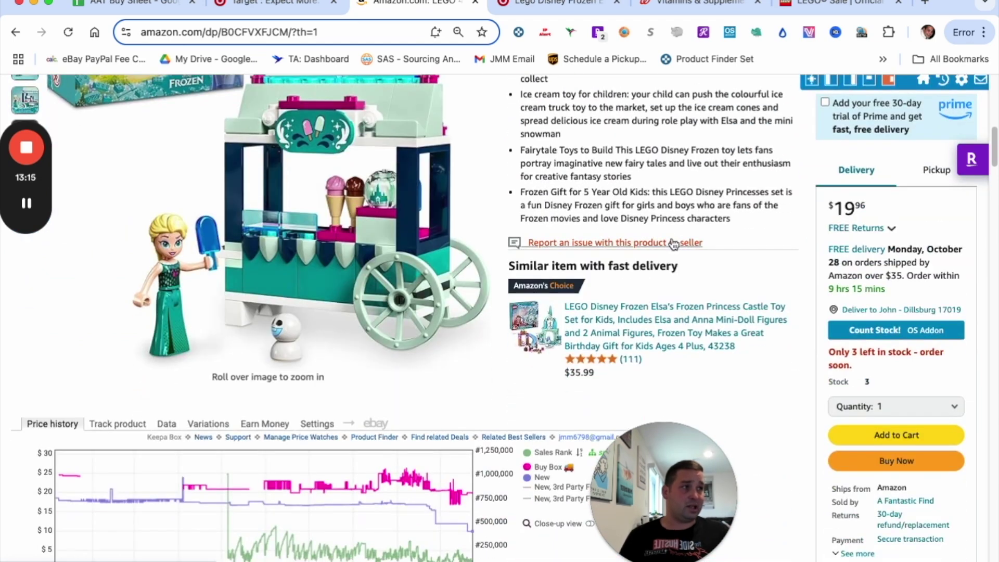
pyautogui.scroll(-3, 526, 278)
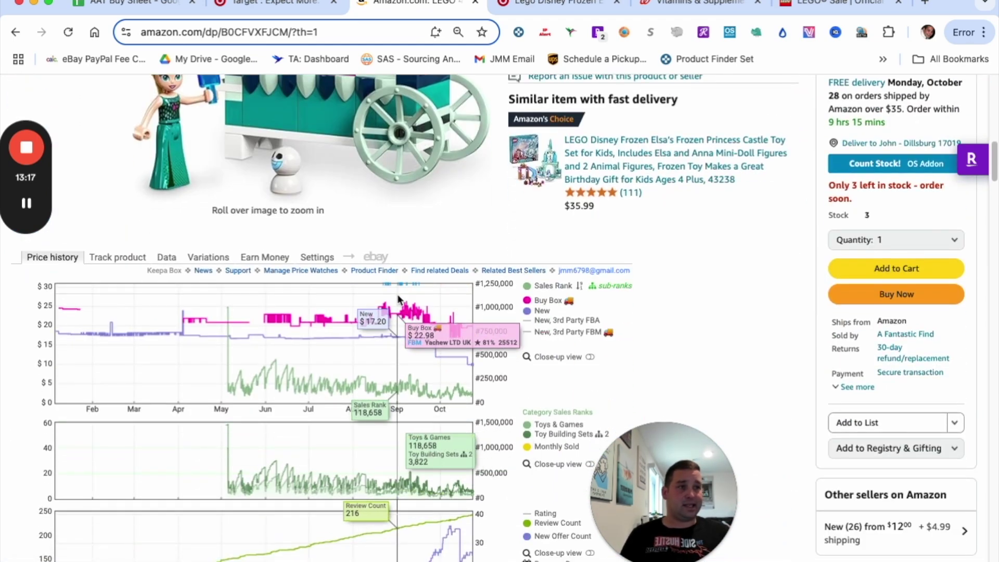
pyautogui.scroll(-5, 359, 378)
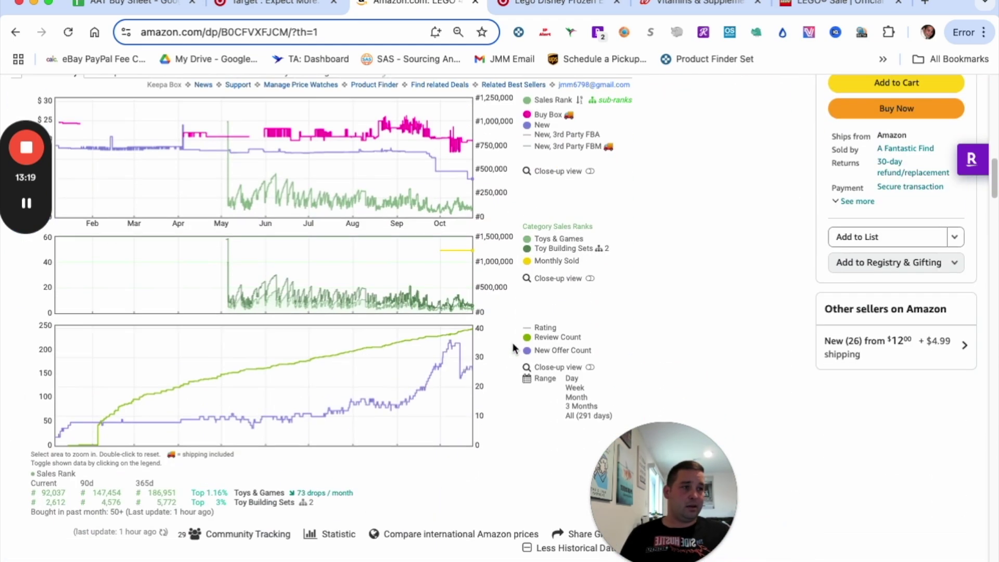
pyautogui.click(588, 338)
pyautogui.scroll(3, 373, 261)
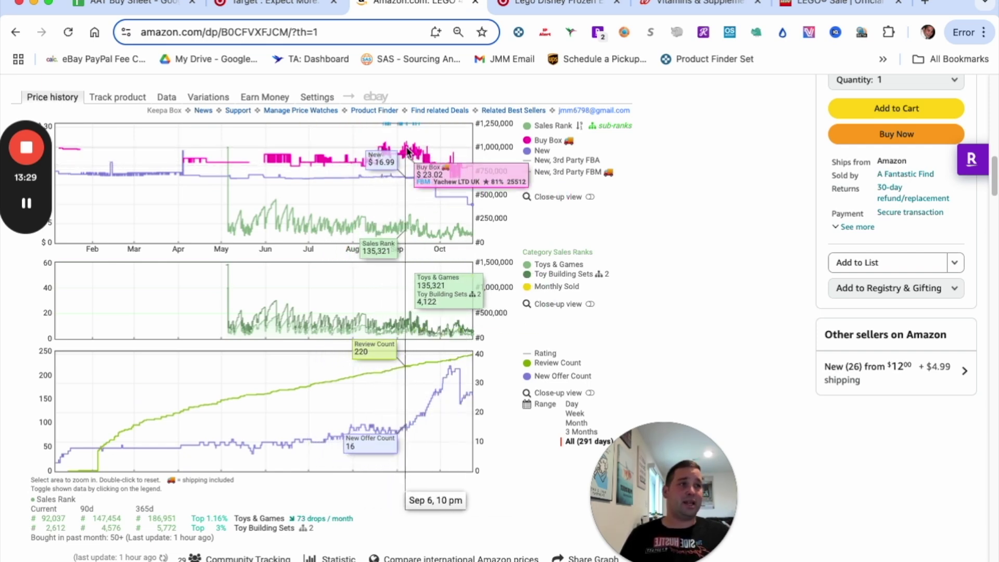
# Zoom the Keepa charts for listing B0CFVXFJCM in on early August to September 11 and examine the buy box price.
pyautogui.moveTo(363, 141); pyautogui.dragTo(413, 141)
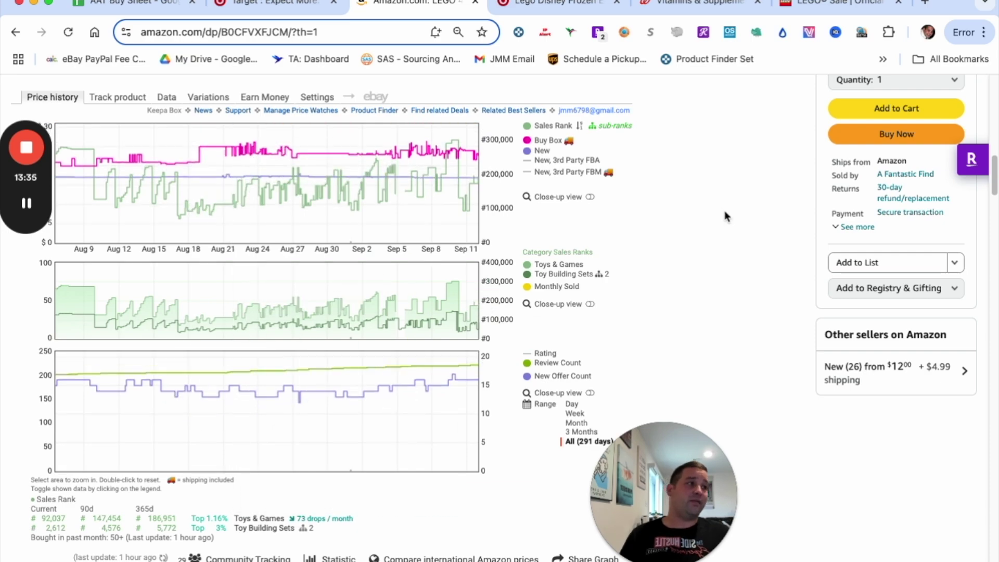
pyautogui.scroll(7, 722, 216)
pyautogui.scroll(7, 786, 181)
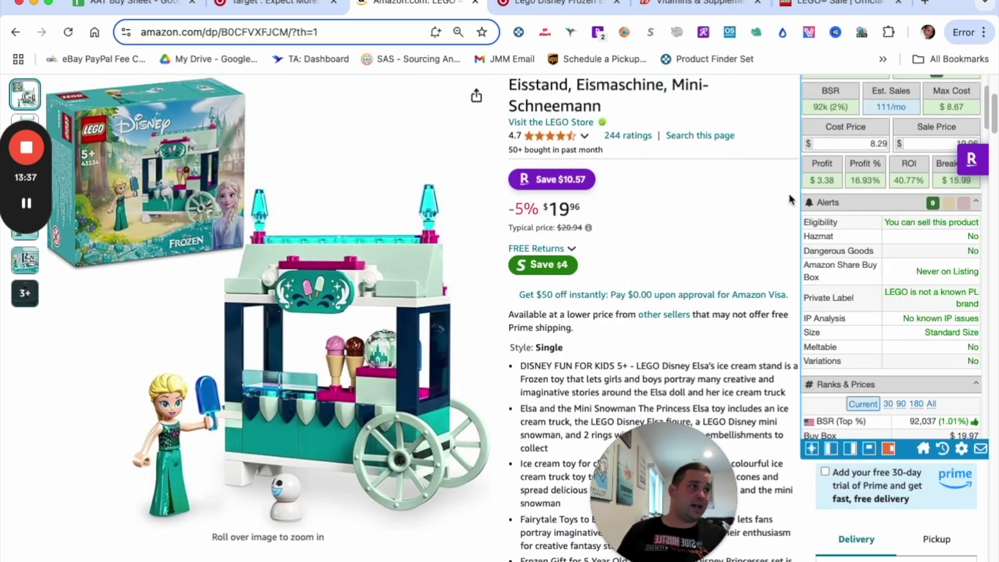
# Copy the Target product URL for Elsa's Frozen Treats and save it as the SellerAmp lookup source on listing B0CFVXFJCM.
pyautogui.click(278, 3)
pyautogui.click(517, 8)
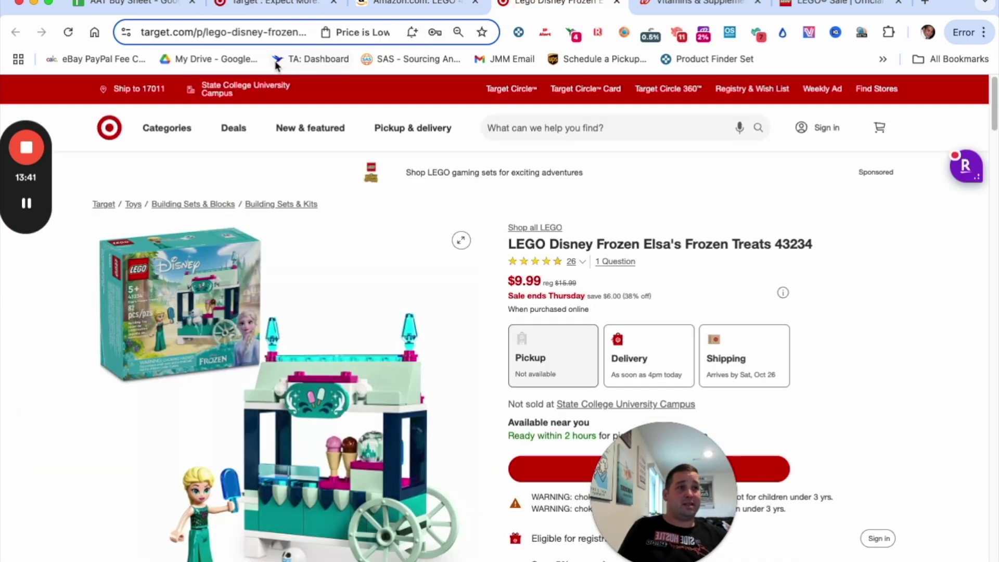
pyautogui.click(248, 30)
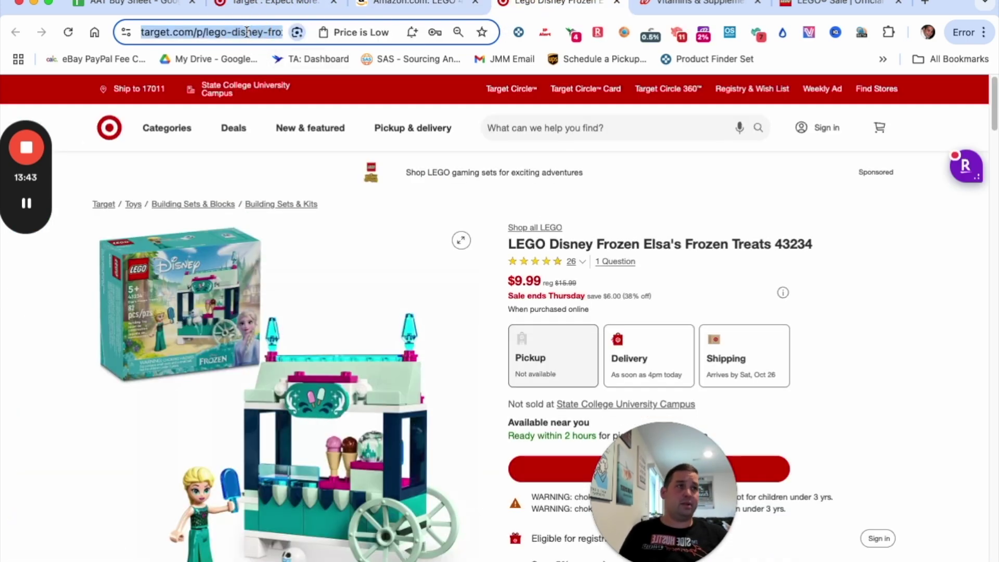
pyautogui.click(407, 5)
pyautogui.scroll(-15, 868, 251)
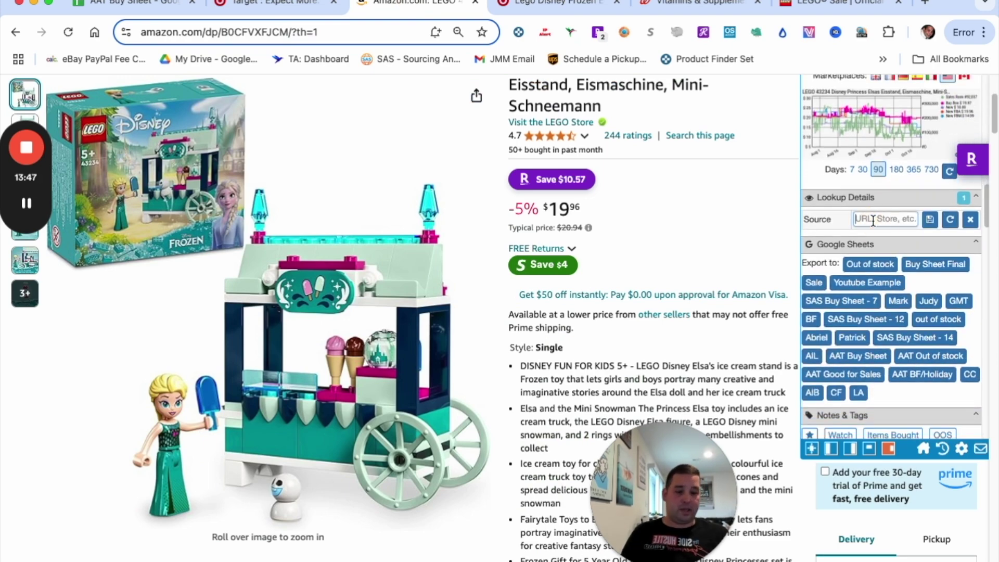
pyautogui.click(929, 219)
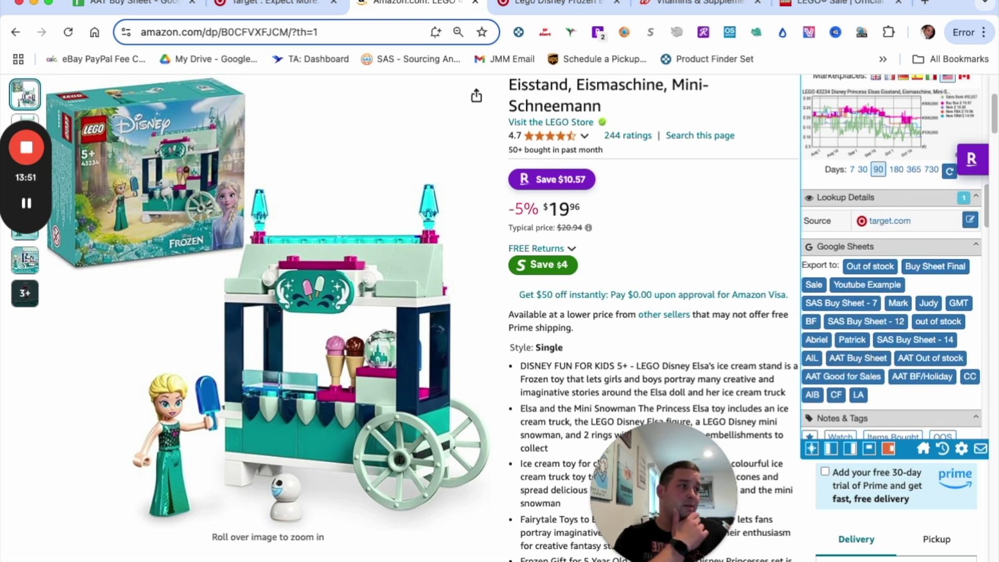
# Export listing B0CFVXFJCM from SellerAmp to the AAT BF/Holiday and AAT Good for Sales sheets.
pyautogui.click(895, 378)
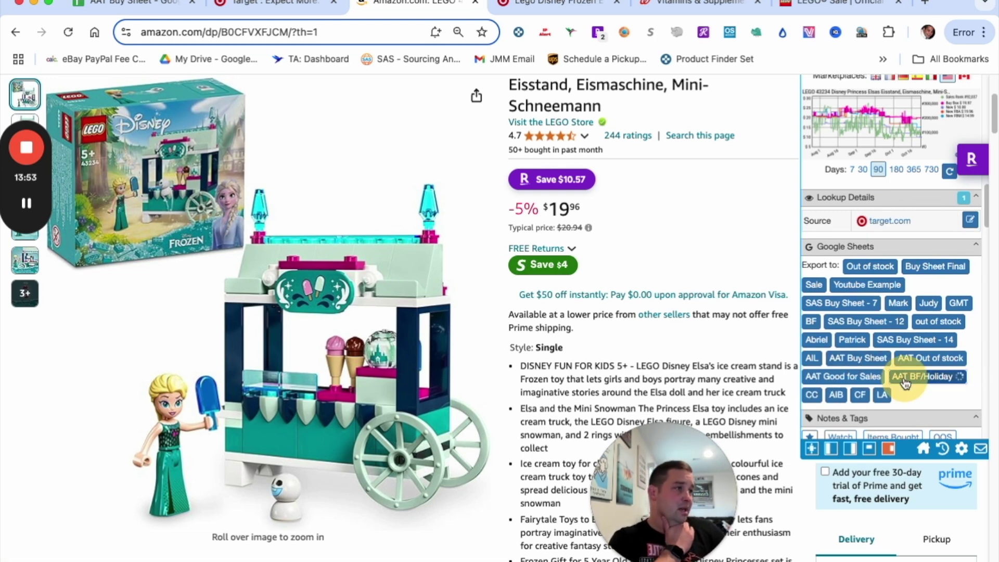
pyautogui.click(841, 378)
# Recheck Elsa's Frozen Treats in Target's sale list and review the Keepa charts and SellerAmp profit figures on its Amazon listing.
pyautogui.click(273, 3)
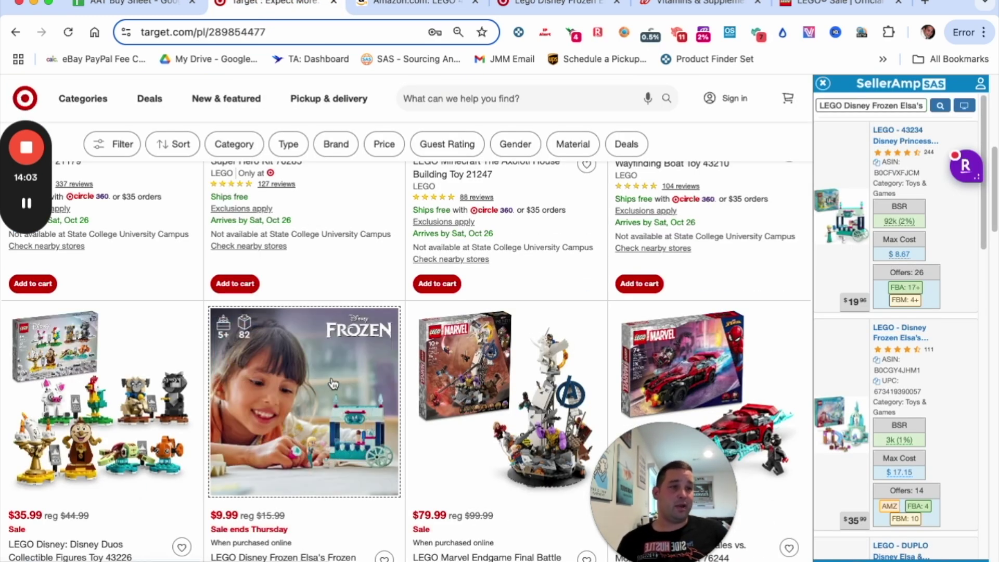
pyautogui.scroll(-1, 333, 383)
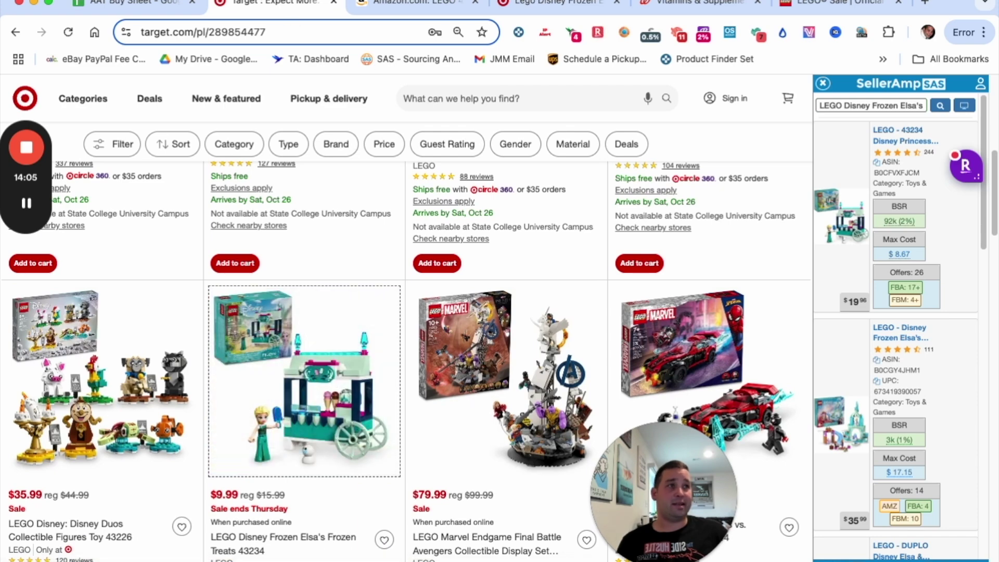
pyautogui.click(392, 2)
pyautogui.scroll(-5, 513, 274)
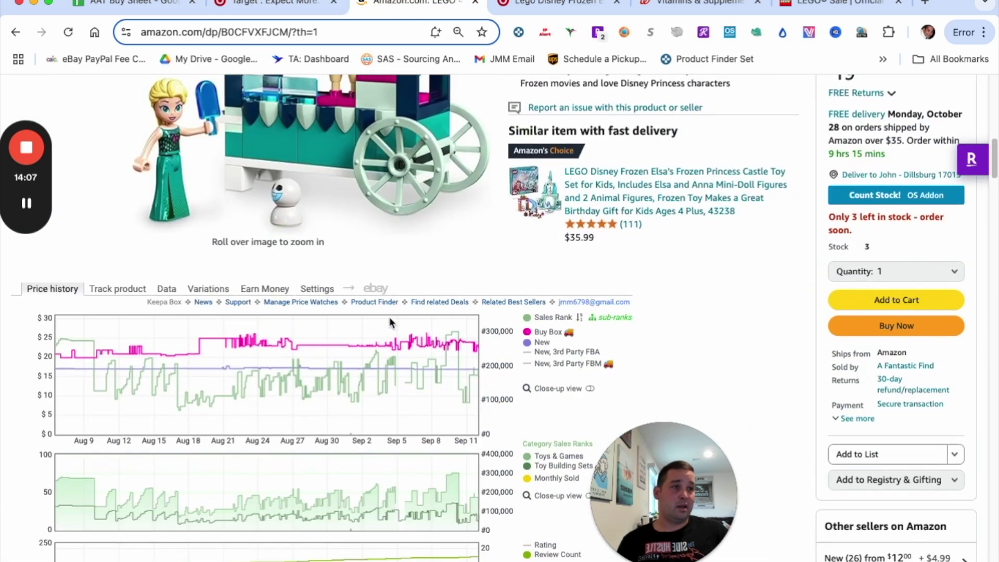
pyautogui.scroll(-5, 638, 307)
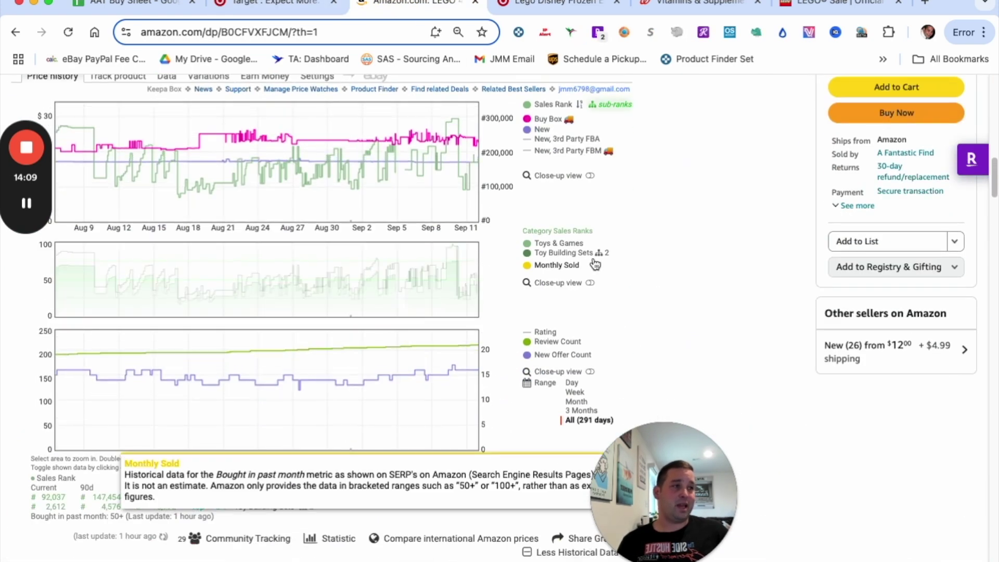
pyautogui.scroll(-3, 598, 301)
pyautogui.scroll(10, 728, 260)
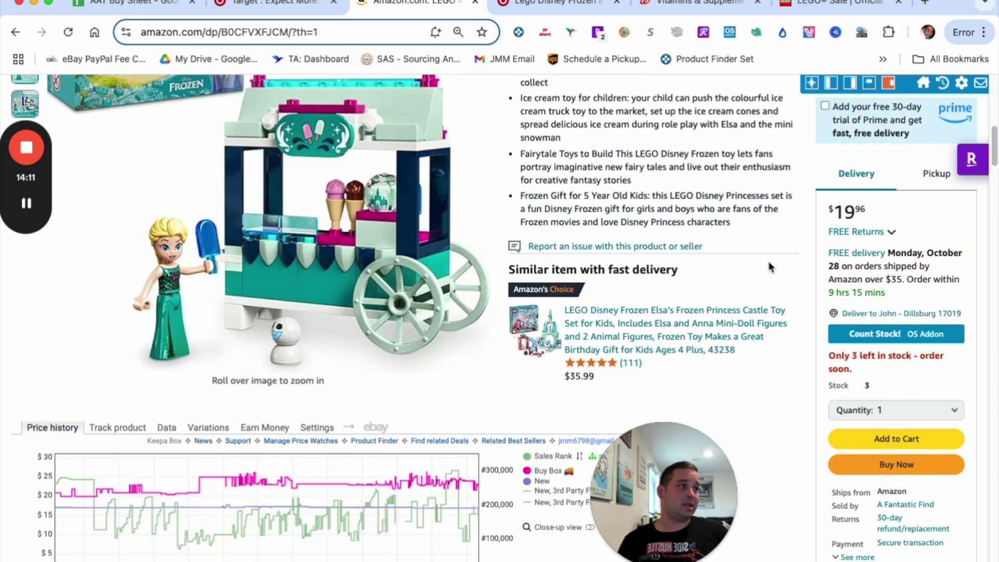
pyautogui.scroll(4, 771, 267)
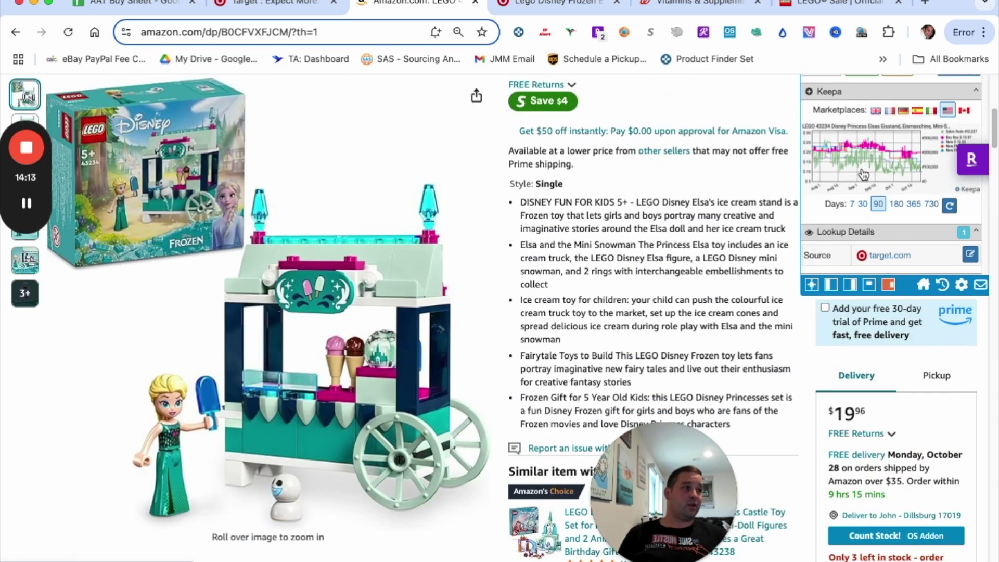
pyautogui.scroll(6, 864, 174)
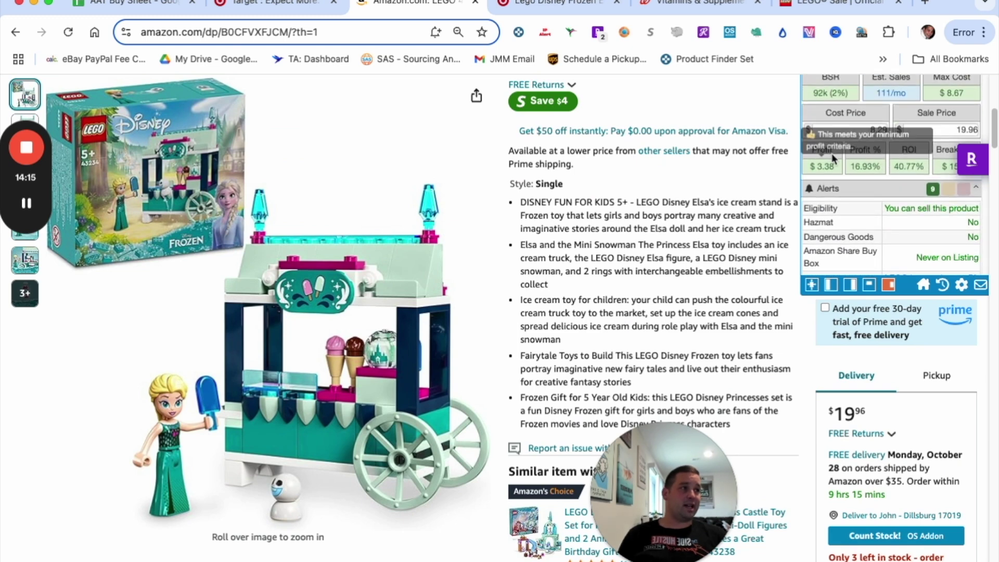
# Examine the SellerAmp offers list and the buy box sellers' average prices and win percentages for listing B0CFVXFJCM.
pyautogui.scroll(1, 833, 158)
pyautogui.click(929, 154)
pyautogui.scroll(-4, 856, 224)
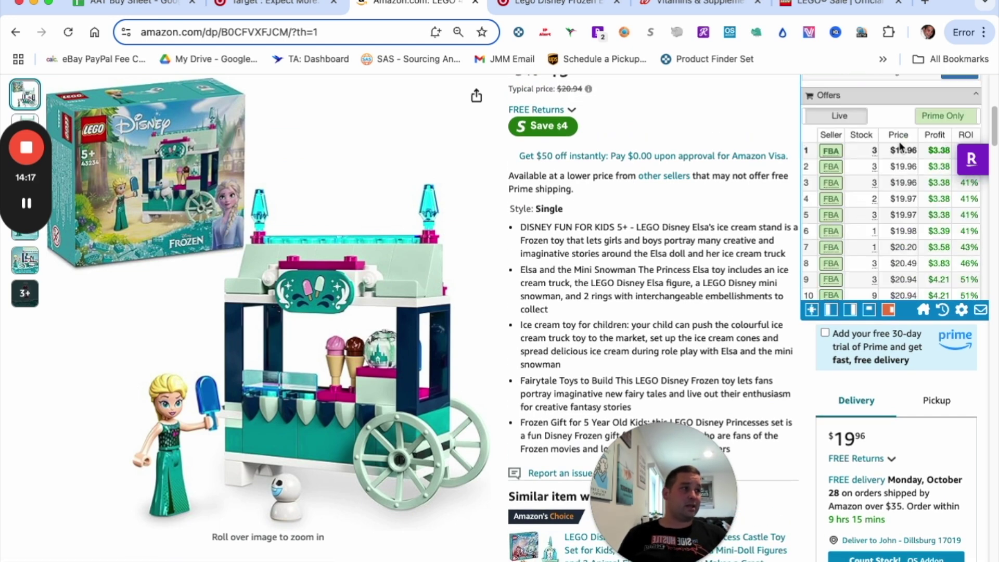
pyautogui.scroll(-6, 879, 175)
pyautogui.scroll(6, 880, 177)
pyautogui.scroll(-6, 882, 179)
pyautogui.scroll(5, 882, 179)
pyautogui.scroll(-8, 882, 182)
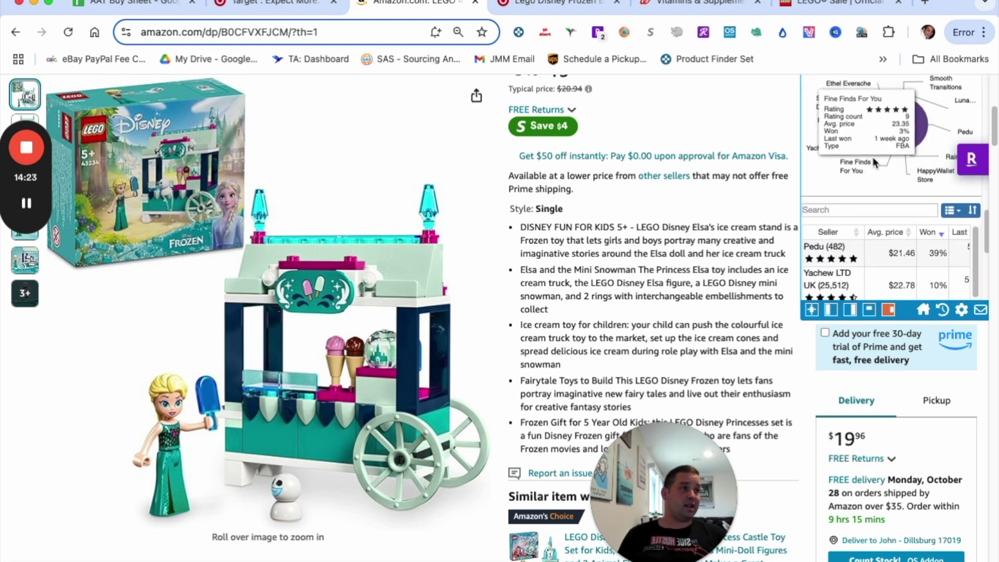
pyautogui.scroll(-2, 889, 193)
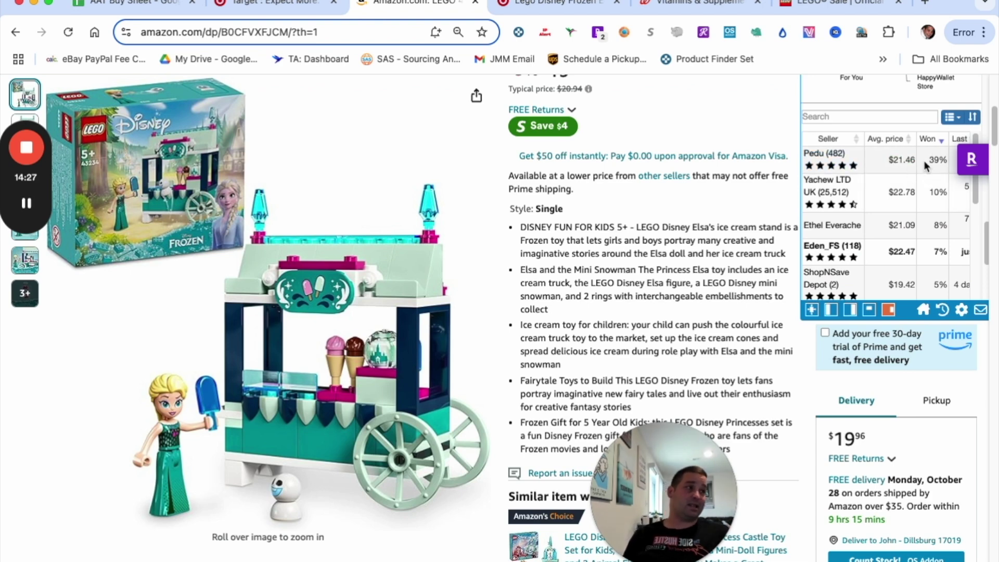
pyautogui.scroll(5, 924, 169)
pyautogui.scroll(-2, 919, 174)
pyautogui.scroll(-3, 909, 194)
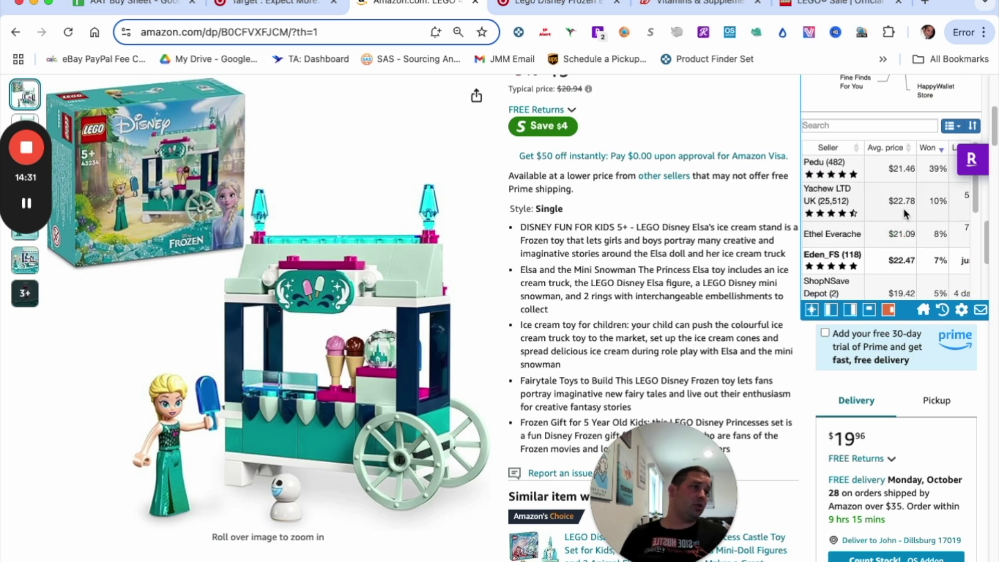
pyautogui.scroll(-10, 921, 202)
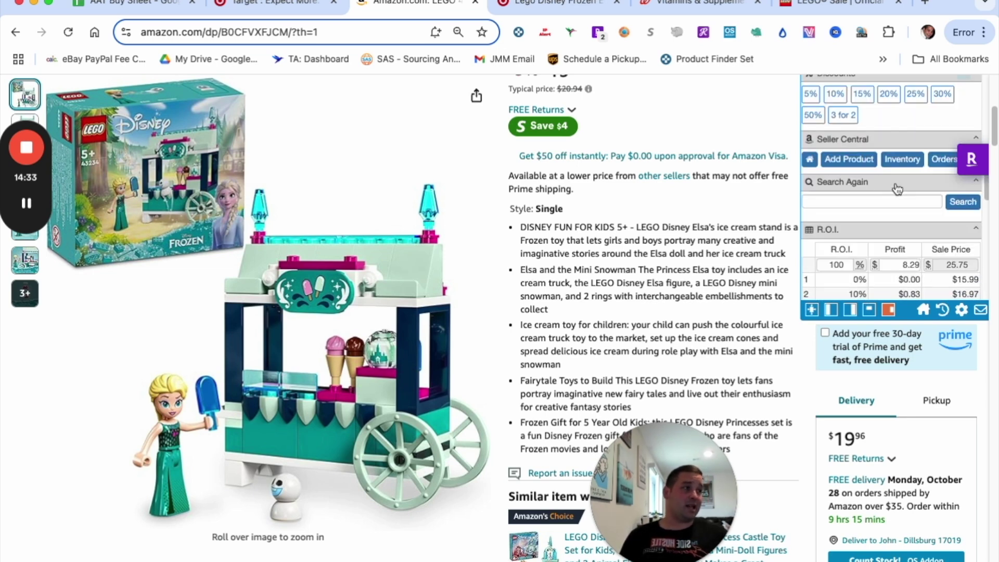
# Set the SellerAmp sale price for listing B0CFVXFJCM to 24.99.
pyautogui.scroll(10, 909, 167)
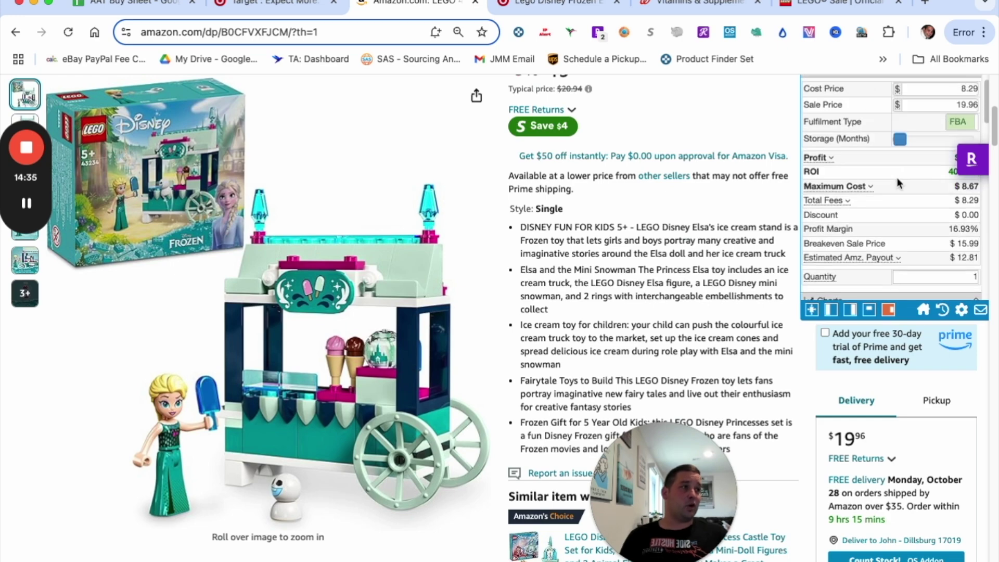
pyautogui.scroll(10, 896, 178)
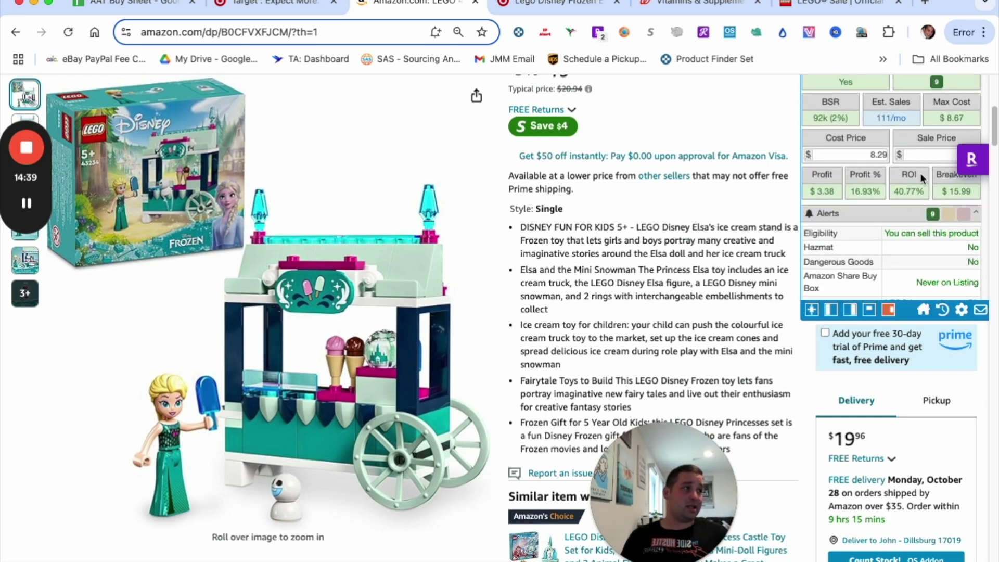
pyautogui.scroll(-1, 950, 120)
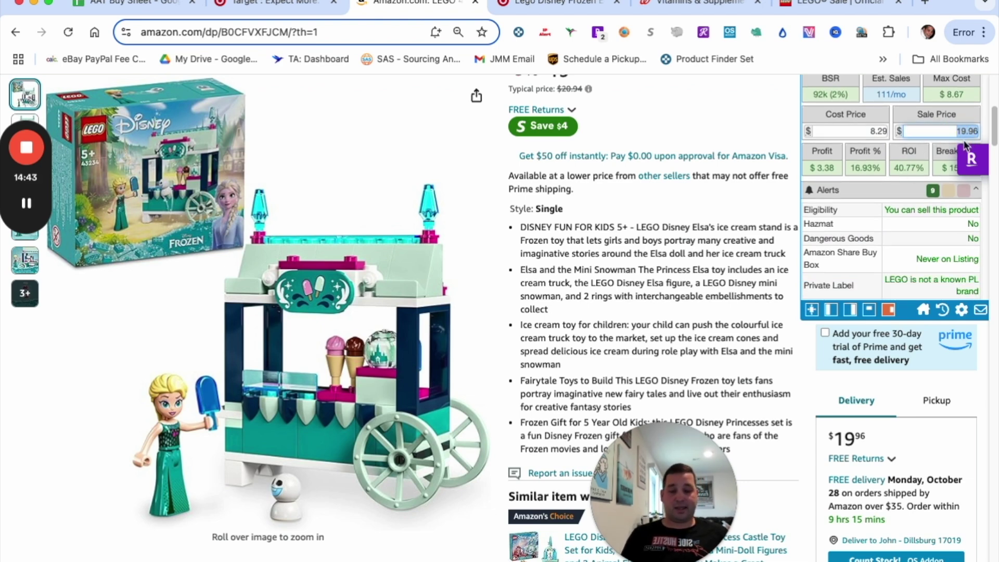
pyautogui.write('24.99')
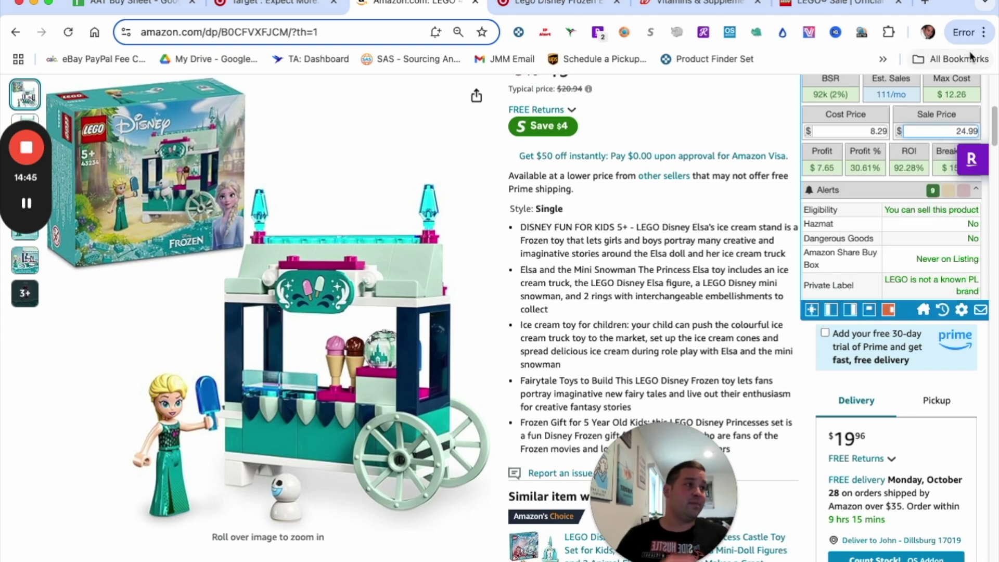
# Export listing B0CFVXFJCM from SellerAmp to the AAT Buy Sheet and return to the Target page for Elsa's Frozen Treats.
pyautogui.scroll(3, 886, 426)
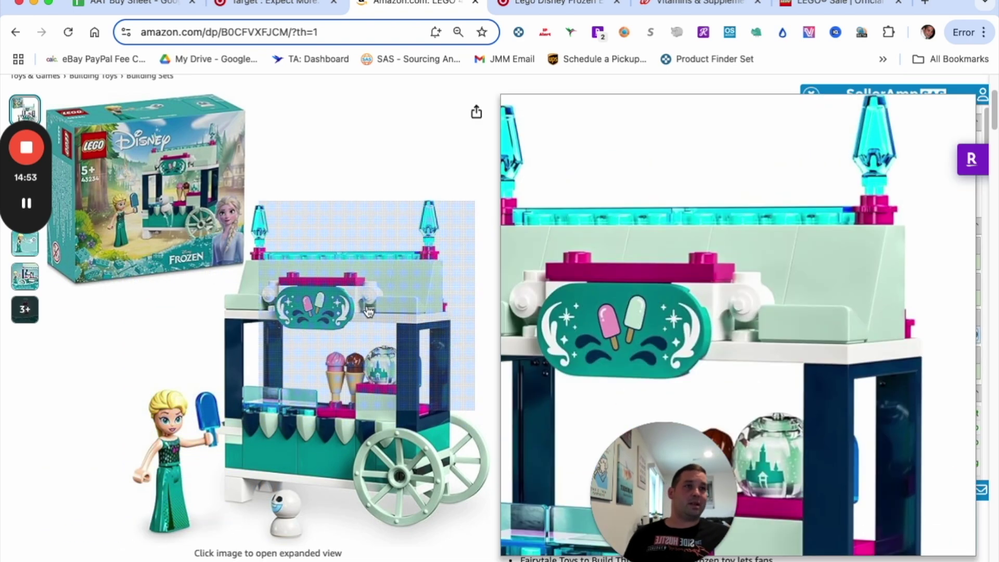
pyautogui.scroll(-10, 856, 379)
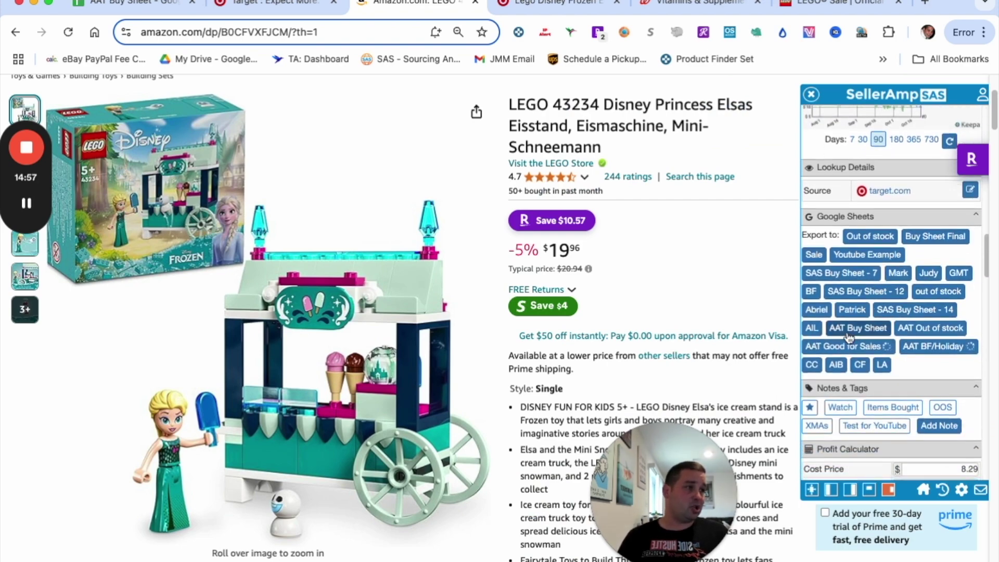
pyautogui.click(853, 329)
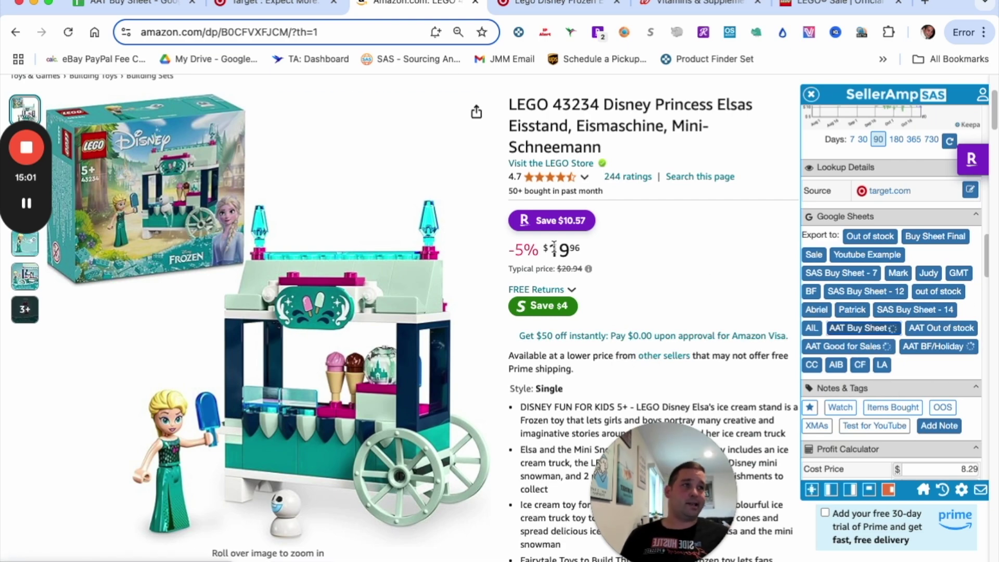
pyautogui.click(533, 4)
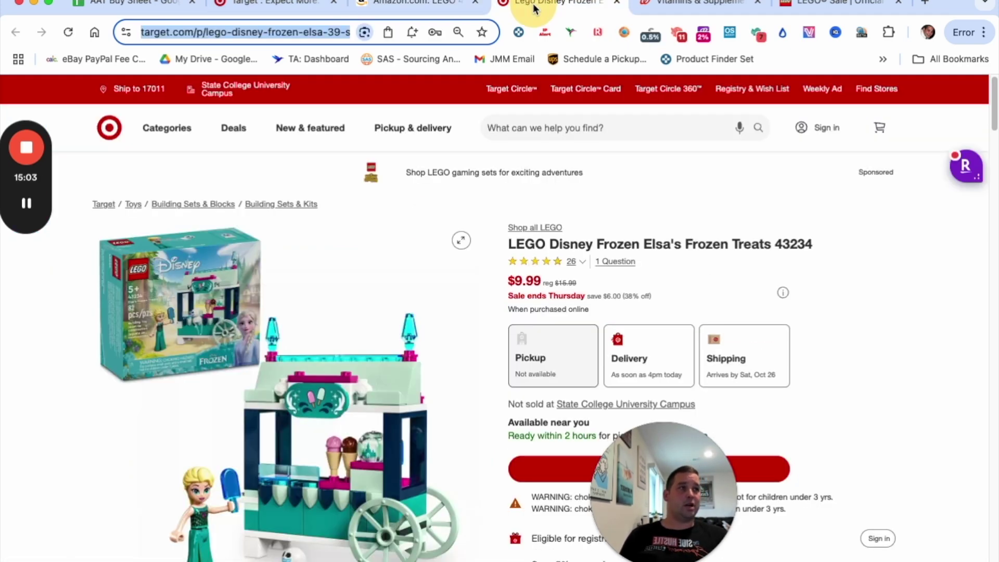
# Close the Amazon listing and the Frozen Elsa's Frozen Treats product page to return to Target's 20% off LEGO list.
pyautogui.click(460, 3)
pyautogui.click(475, 6)
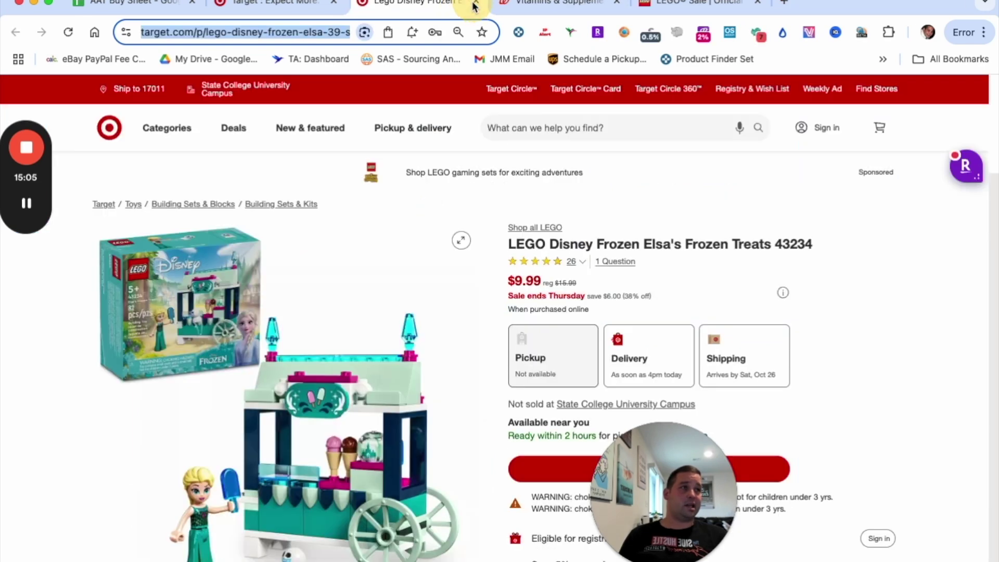
pyautogui.click(475, 6)
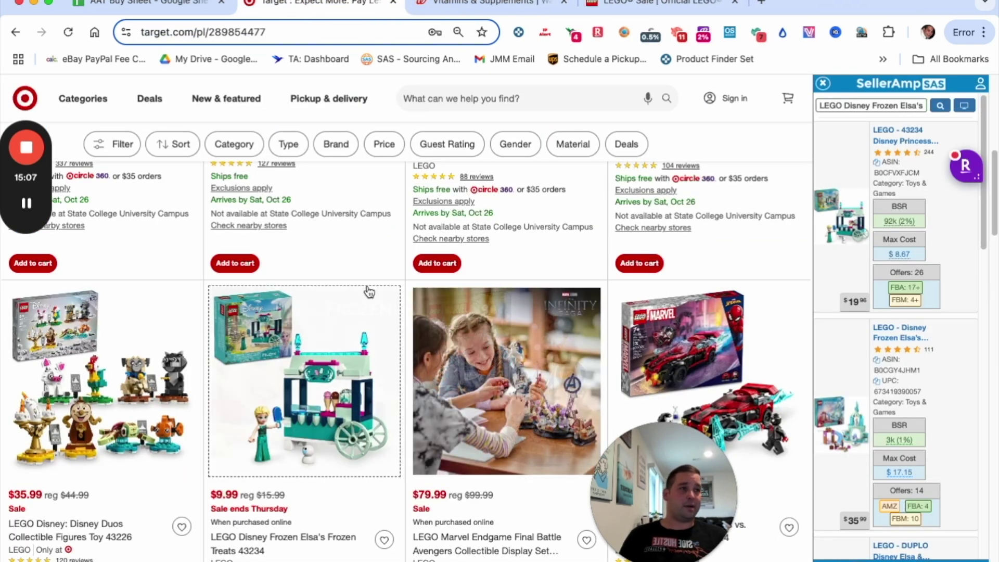
# Look up the LEGO Marvel Endgame Final Battle set with SAS Search, review its Amazon matches, and close the SellerAmp results.
pyautogui.scroll(-3, 525, 366)
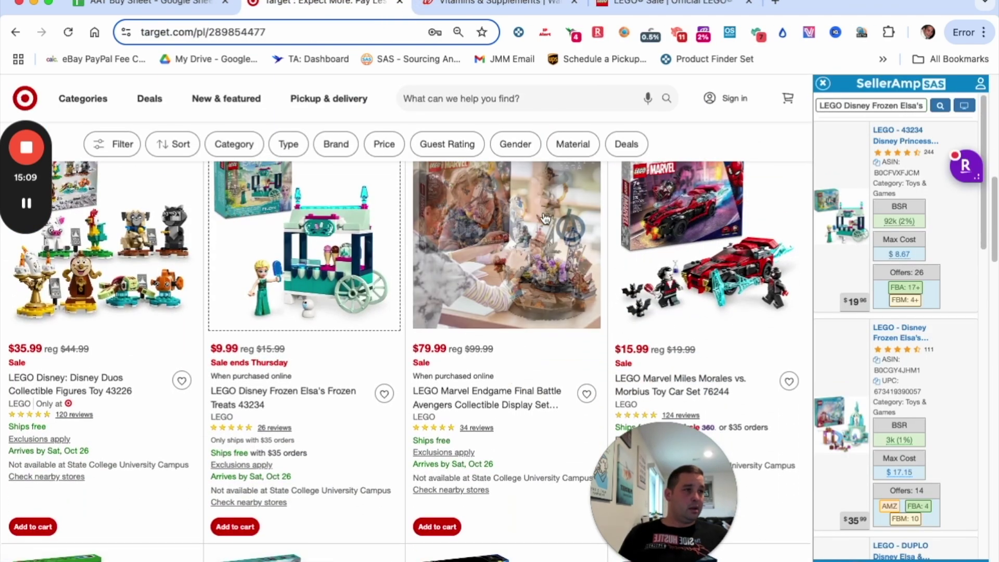
pyautogui.rightClick(519, 226)
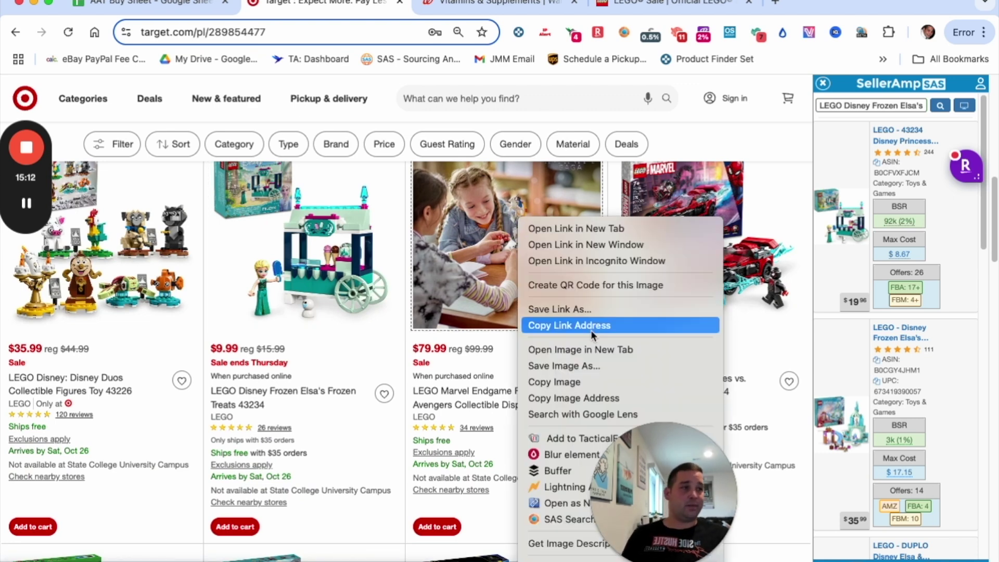
pyautogui.click(578, 518)
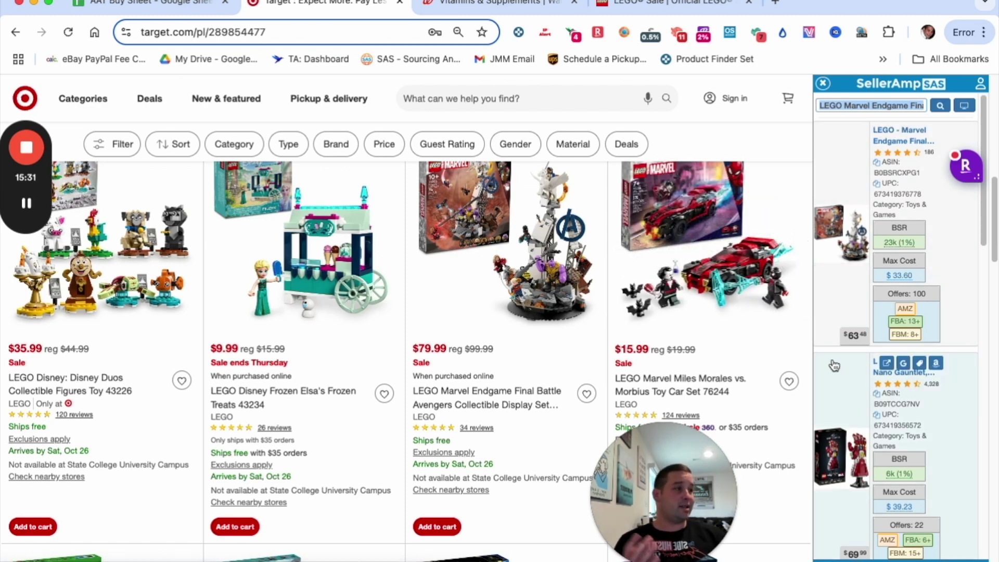
pyautogui.scroll(-3, 676, 365)
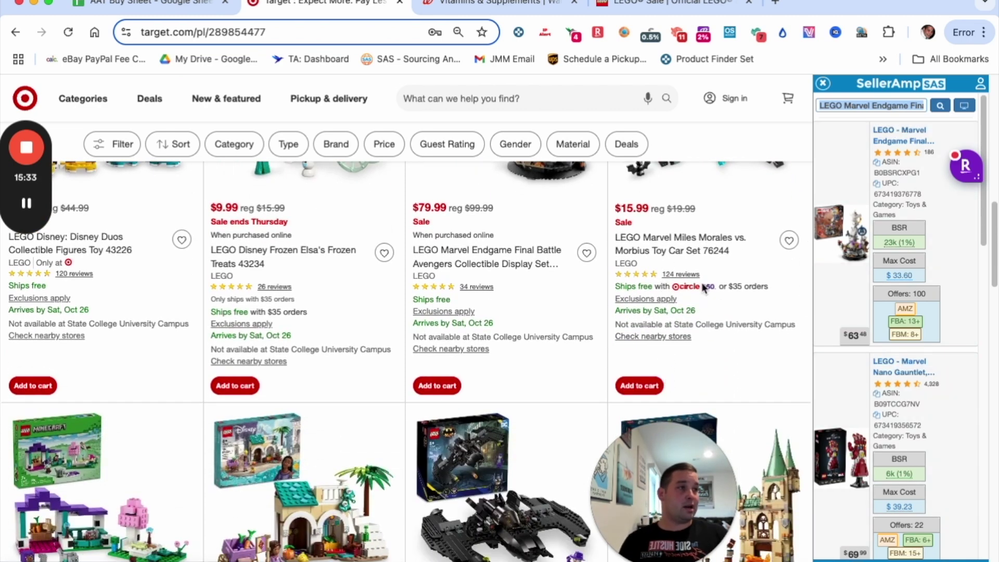
pyautogui.scroll(-1, 692, 259)
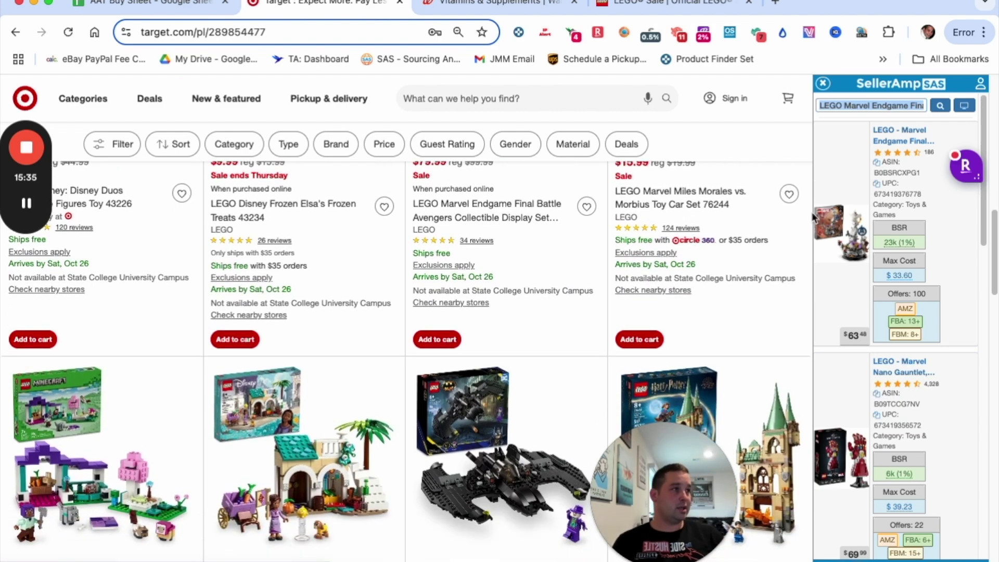
pyautogui.scroll(4, 738, 263)
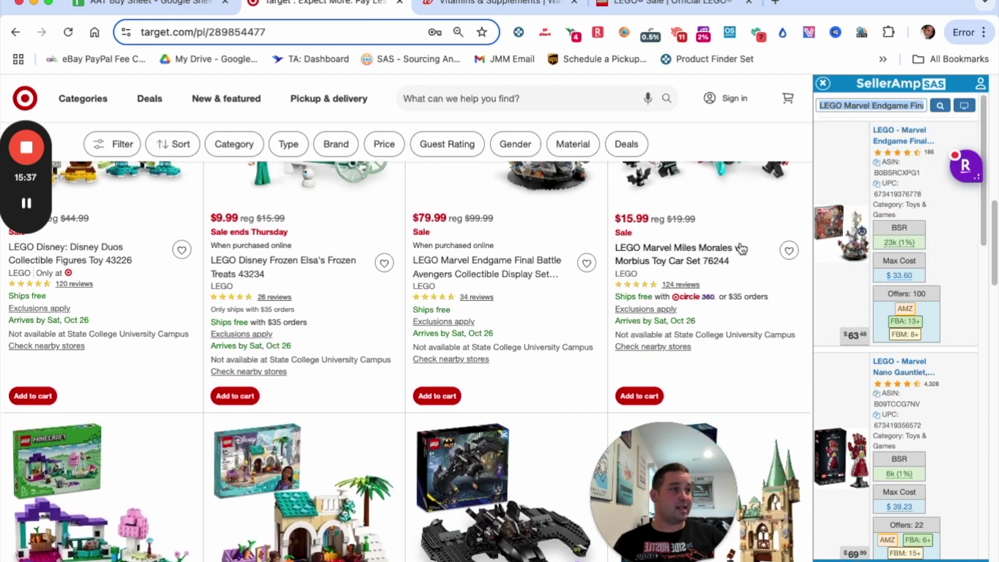
pyautogui.scroll(1, 771, 194)
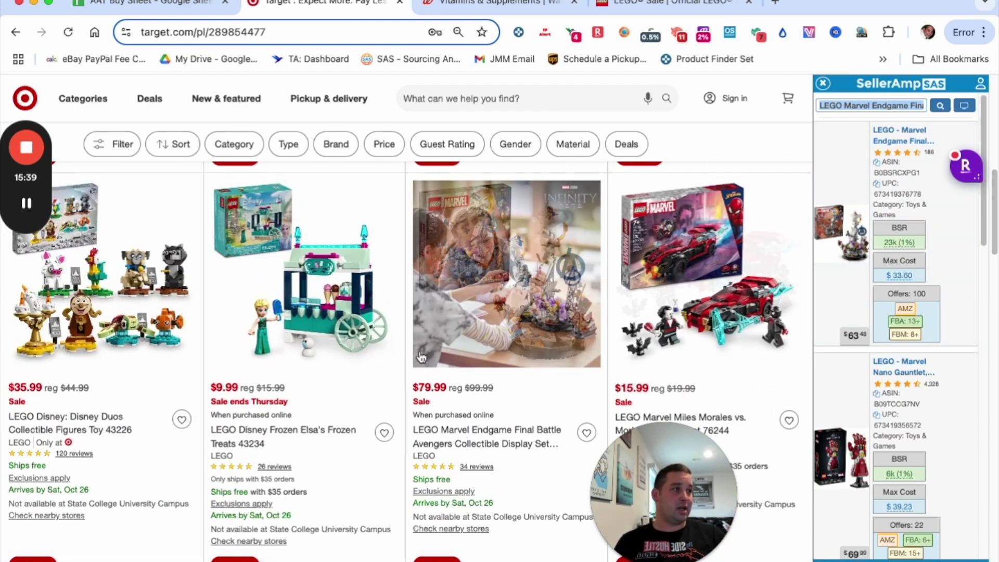
pyautogui.click(822, 85)
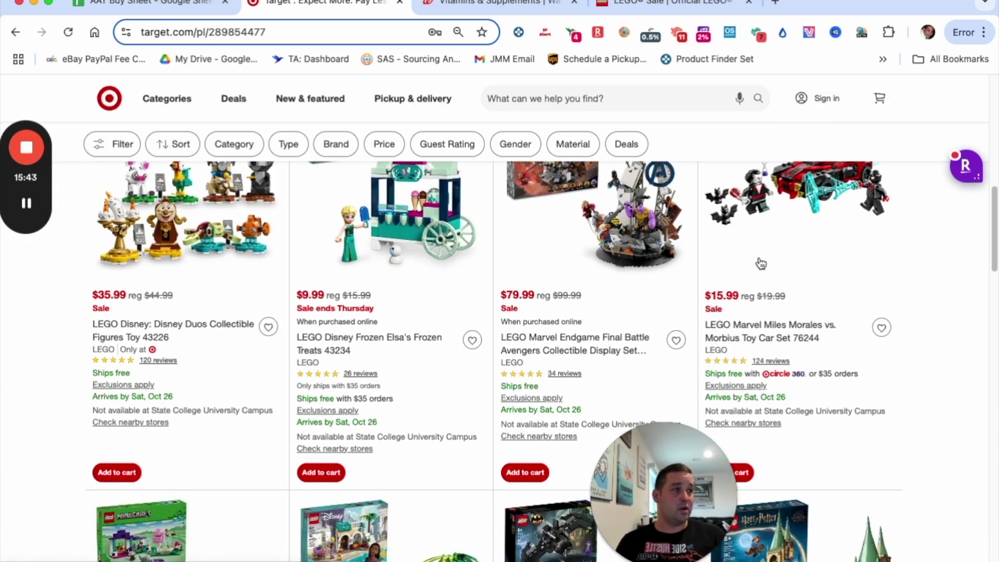
# Look up the LEGO Marvel Miles Morales vs. Morbius set with SAS Search and close the SellerAmp results.
pyautogui.scroll(-1, 770, 269)
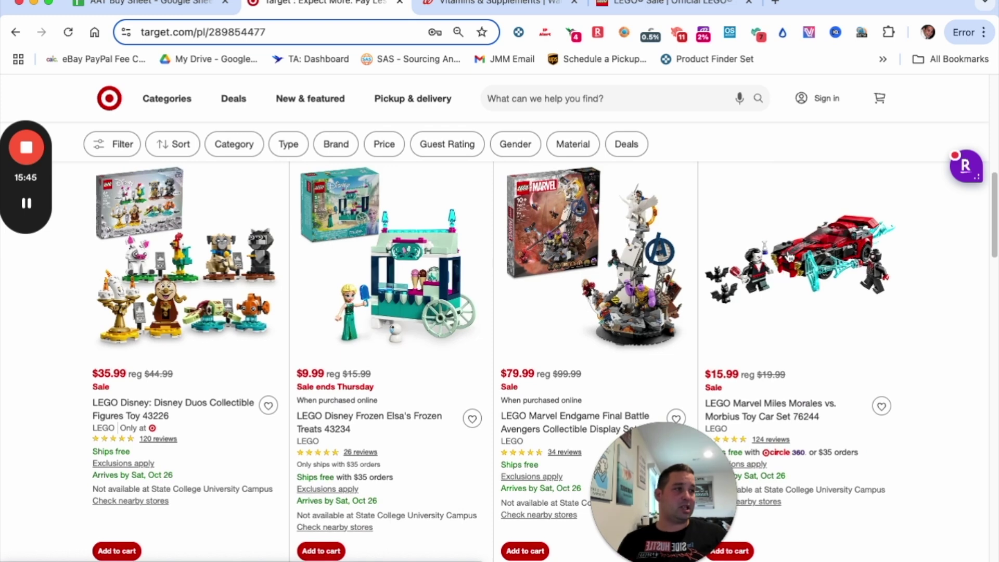
pyautogui.rightClick(789, 256)
pyautogui.click(843, 549)
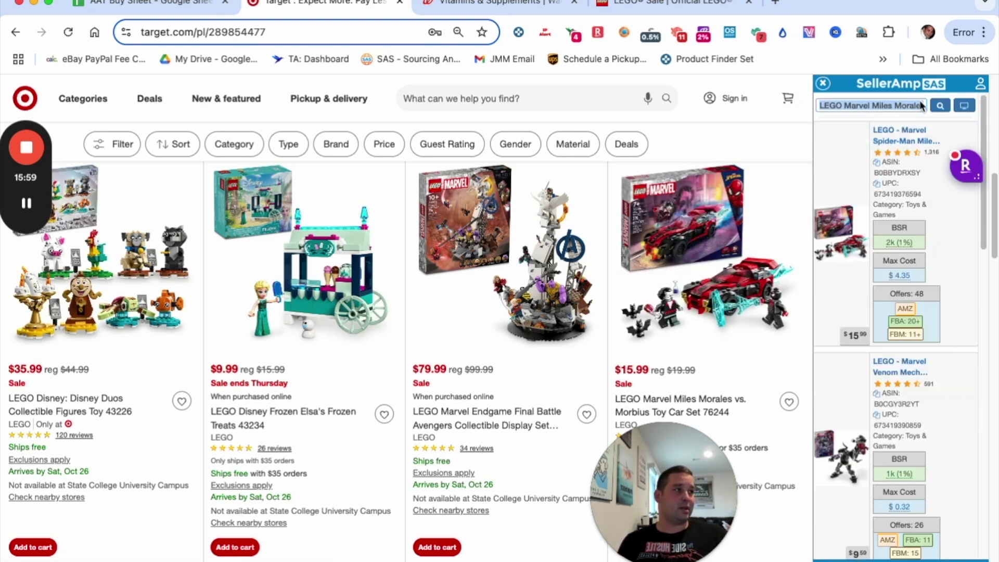
pyautogui.click(822, 83)
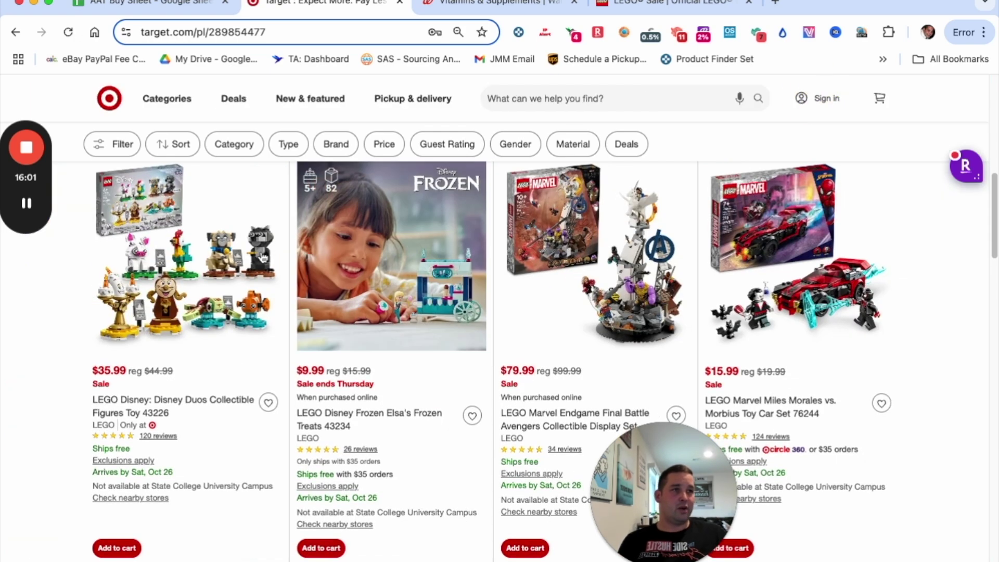
# Browse further through the LEGO sale items and look up Disney Wish: Asha in the City of Rosas with SAS Search.
pyautogui.scroll(-5, 525, 307)
pyautogui.scroll(10, 526, 312)
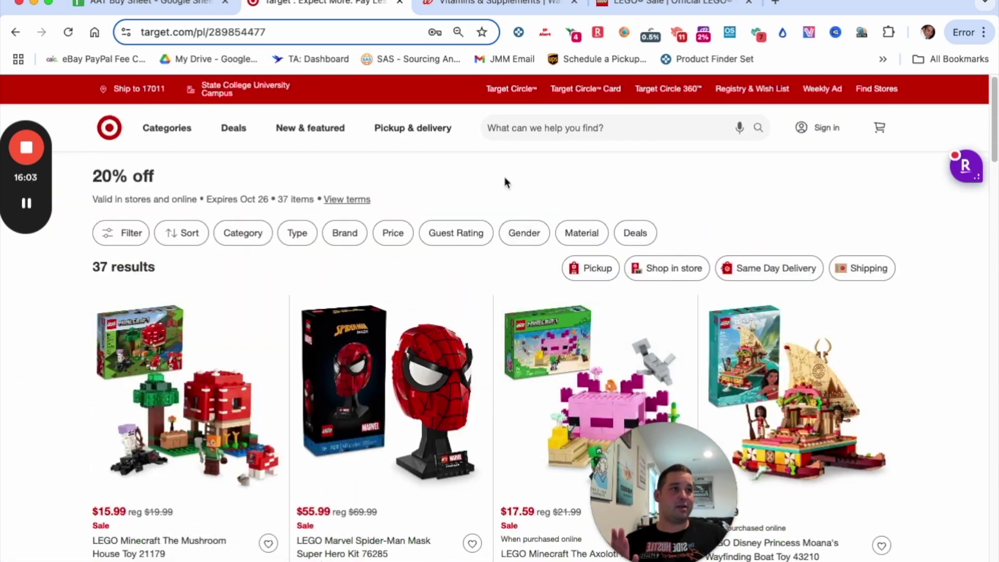
pyautogui.scroll(-10, 486, 357)
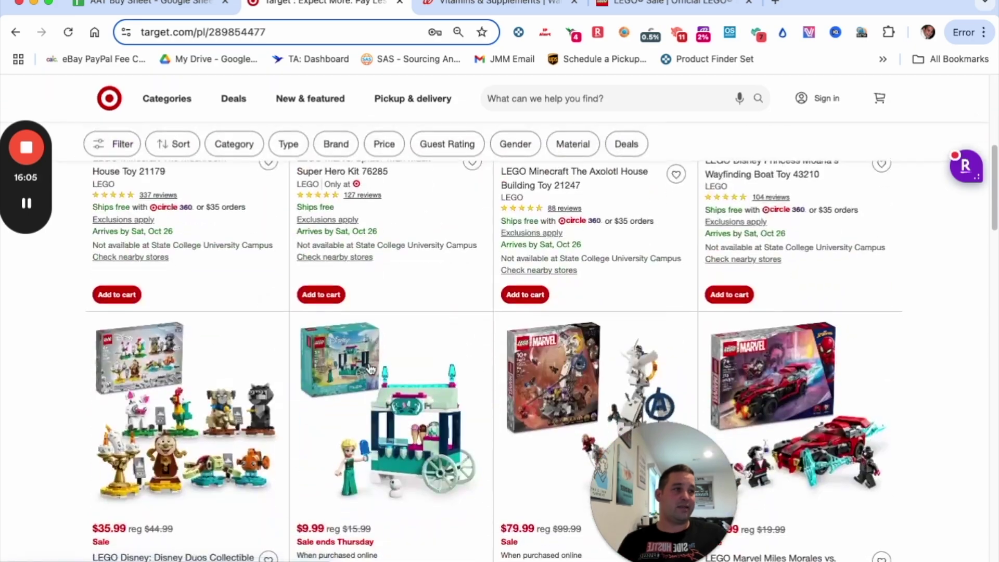
pyautogui.scroll(-5, 392, 366)
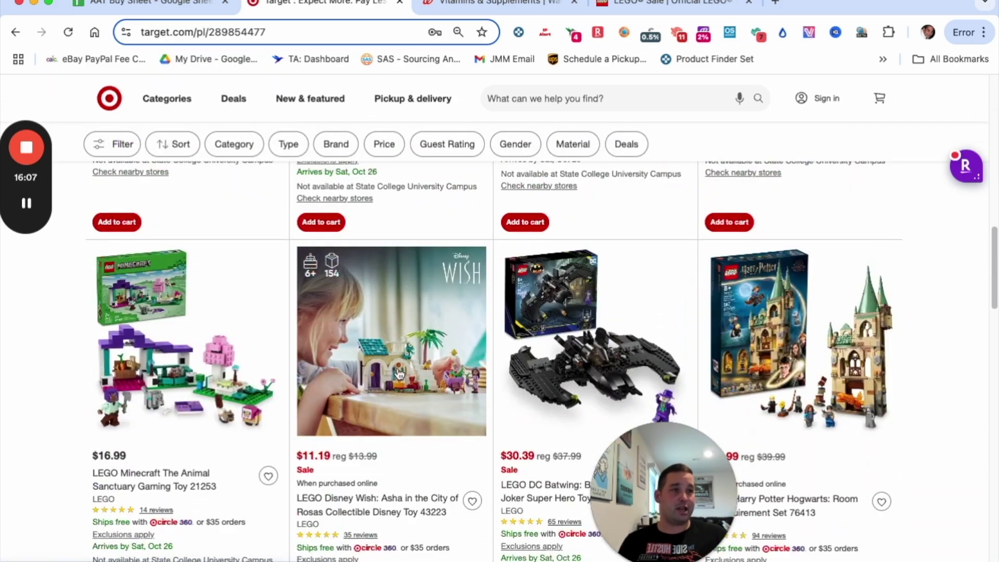
pyautogui.scroll(-2, 367, 328)
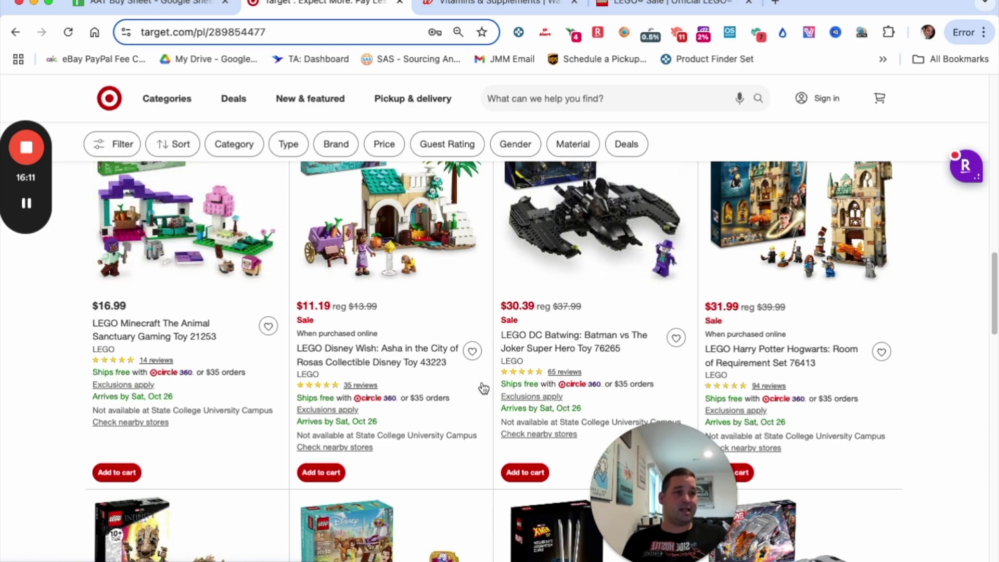
pyautogui.scroll(3, 483, 388)
pyautogui.scroll(-2, 468, 521)
pyautogui.rightClick(422, 264)
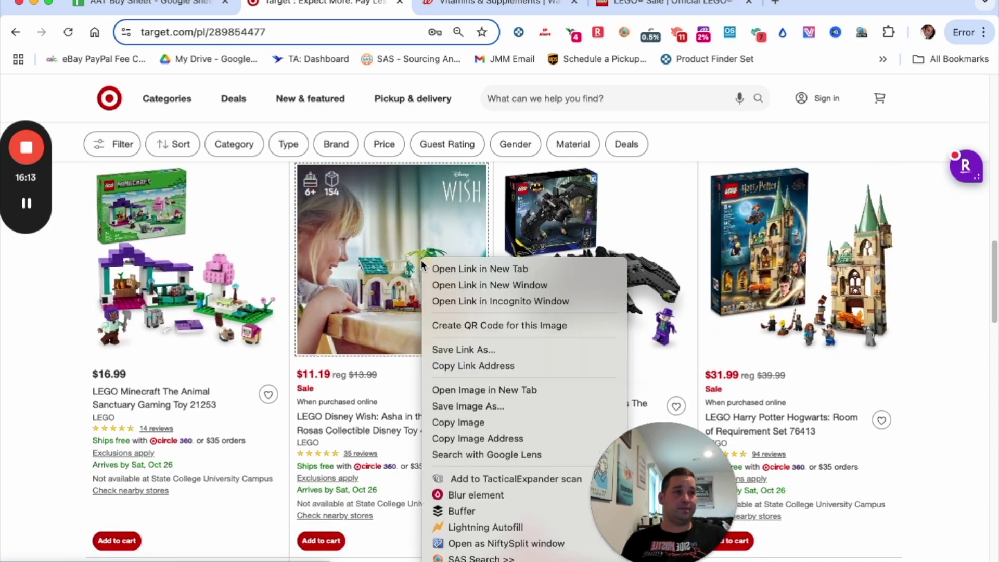
pyautogui.click(473, 558)
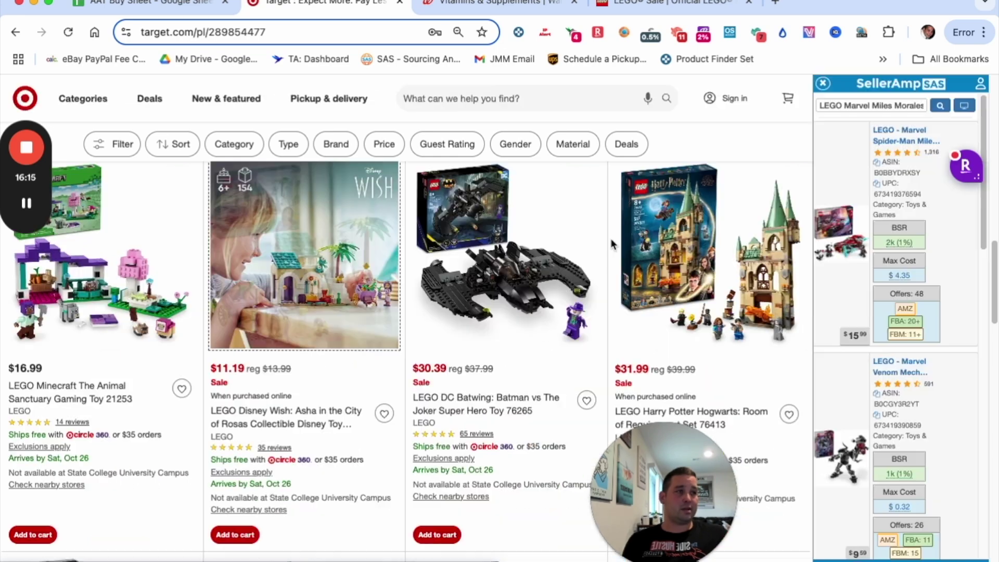
pyautogui.moveTo(668, 470); pyautogui.dragTo(102, 445)
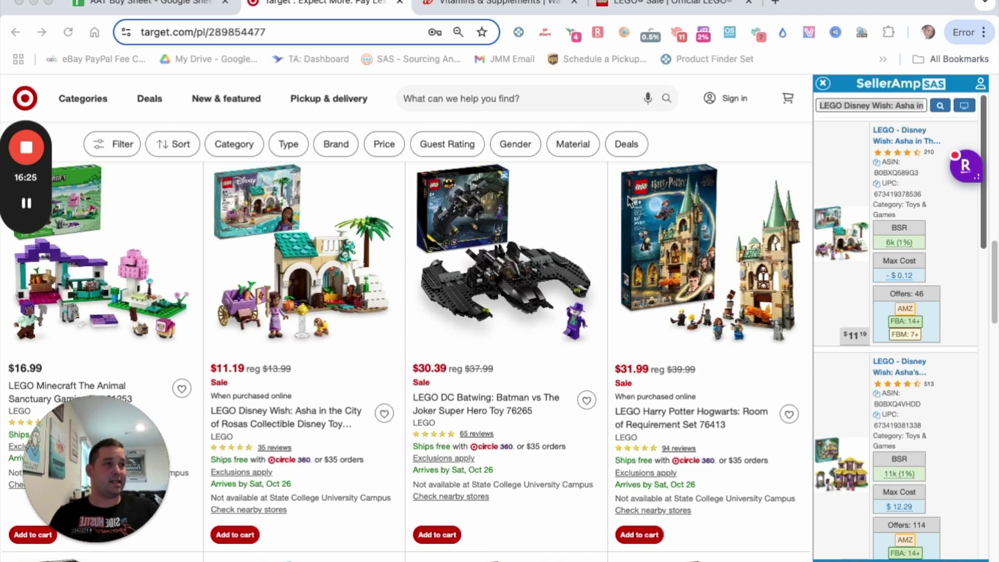
# Look up the LEGO DC Batwing: Batman vs The Joker set 76265 with SAS Search.
pyautogui.rightClick(495, 247)
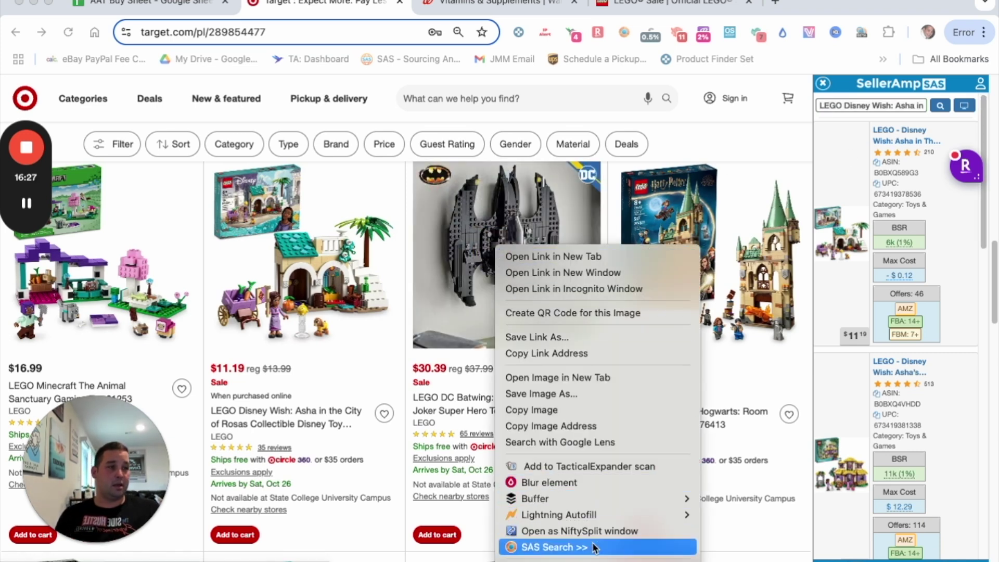
pyautogui.click(643, 547)
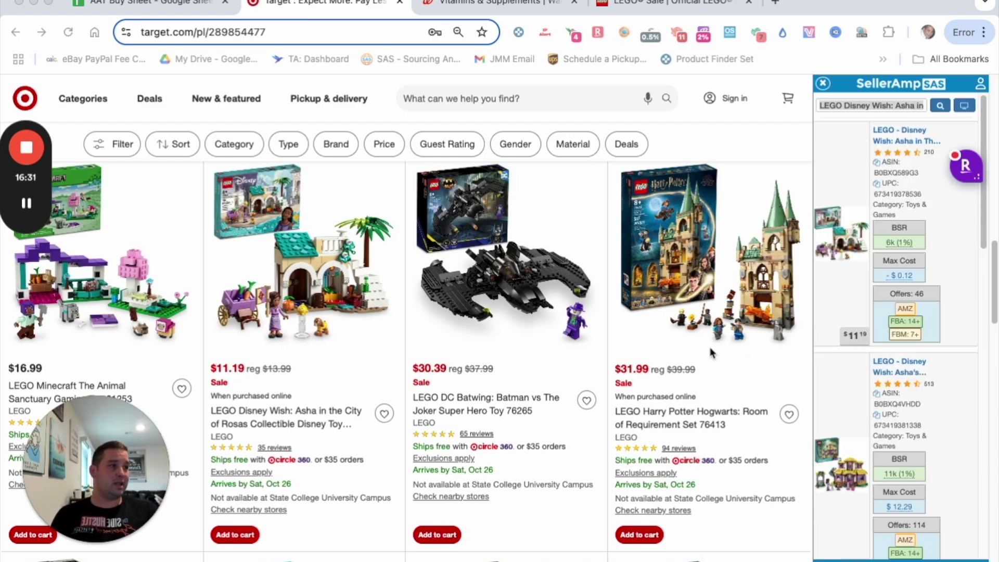
pyautogui.click(822, 84)
pyautogui.rightClick(615, 272)
pyautogui.click(659, 491)
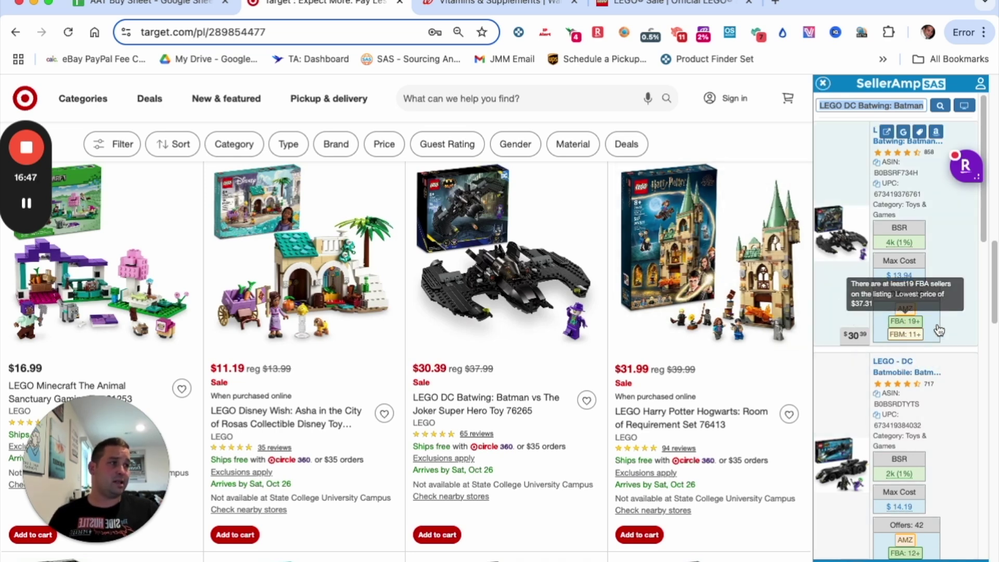
# Open the matching Batwing listing on Amazon and examine its Keepa price history, sales rank and offer count graphs.
pyautogui.click(935, 132)
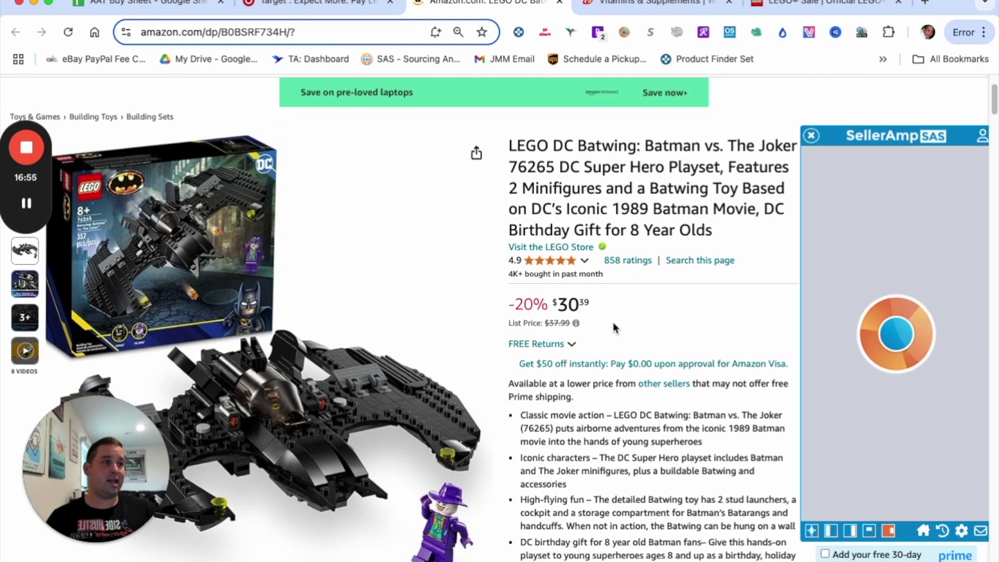
pyautogui.scroll(-15, 573, 312)
pyautogui.scroll(3, 447, 213)
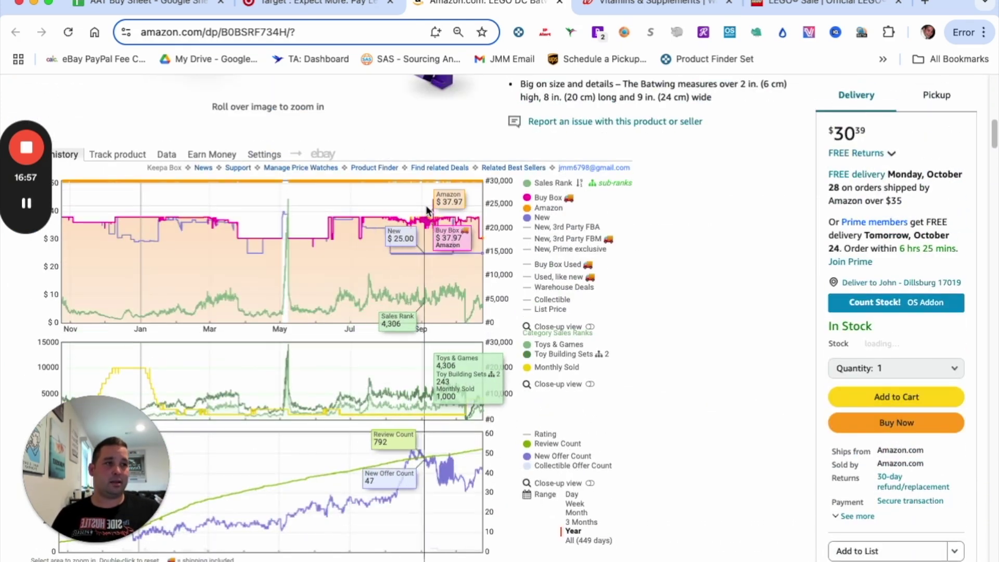
pyautogui.scroll(-8, 858, 271)
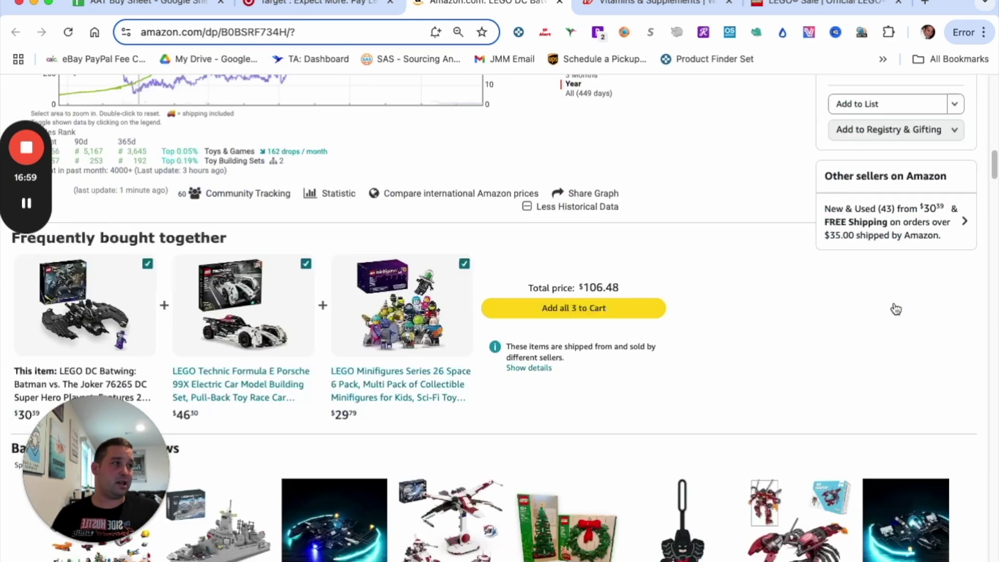
pyautogui.scroll(9, 862, 205)
pyautogui.scroll(-4, 141, 338)
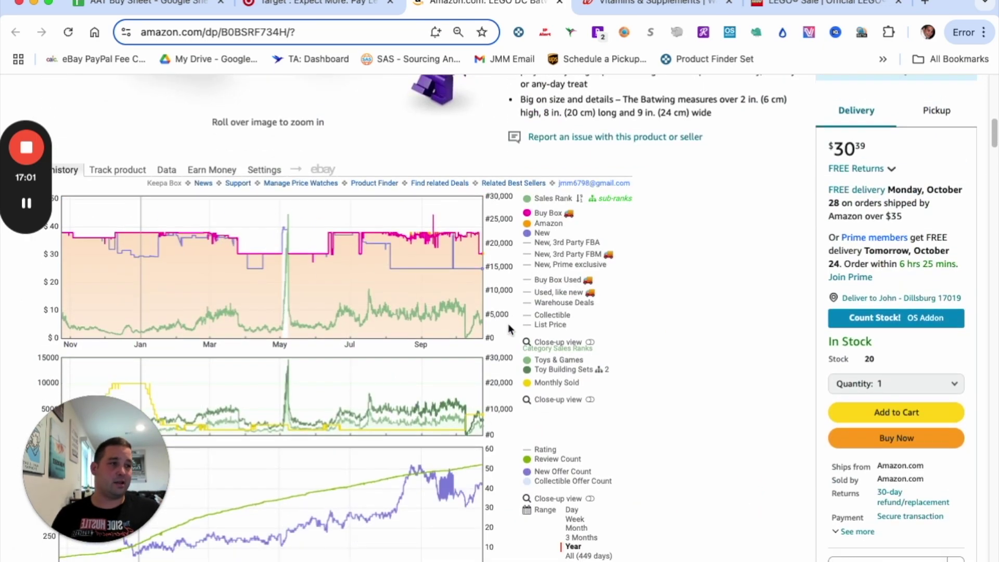
pyautogui.scroll(5, 633, 266)
pyautogui.scroll(3, 633, 266)
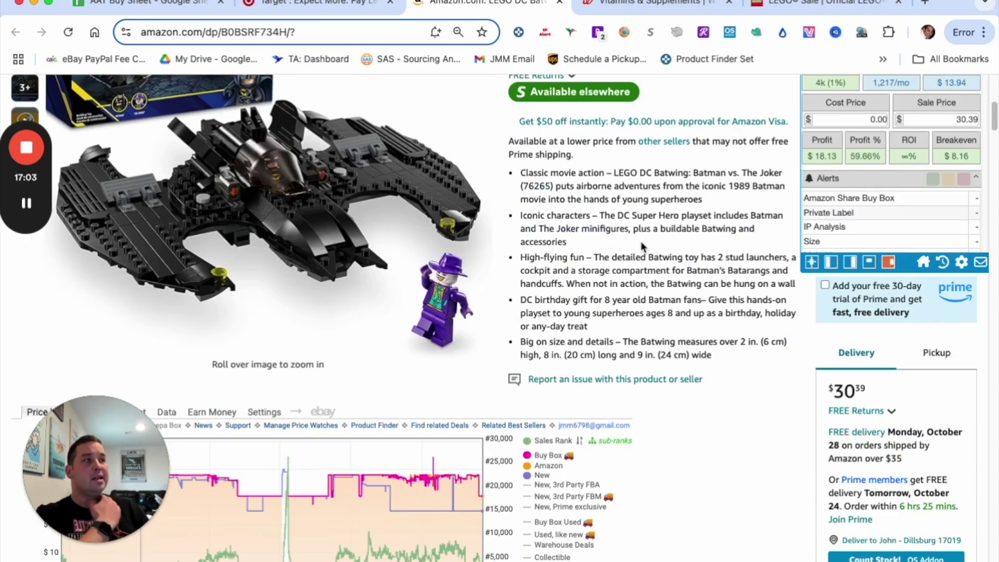
# Review the Batwing's SellerAmp profit calculator, Buy Box seller analysis and quick info, and close its Amazon listing.
pyautogui.scroll(-10, 888, 151)
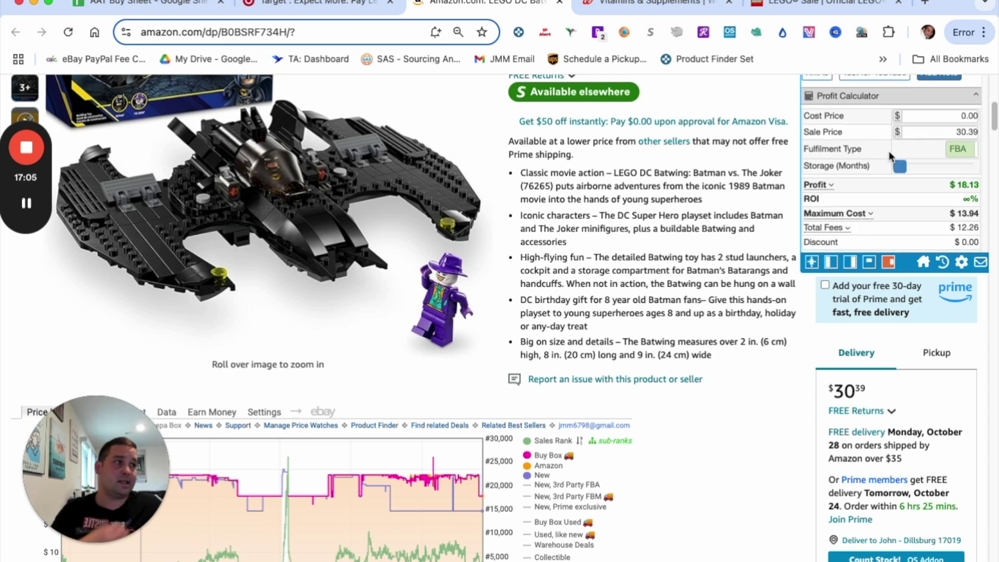
pyautogui.scroll(-3, 887, 154)
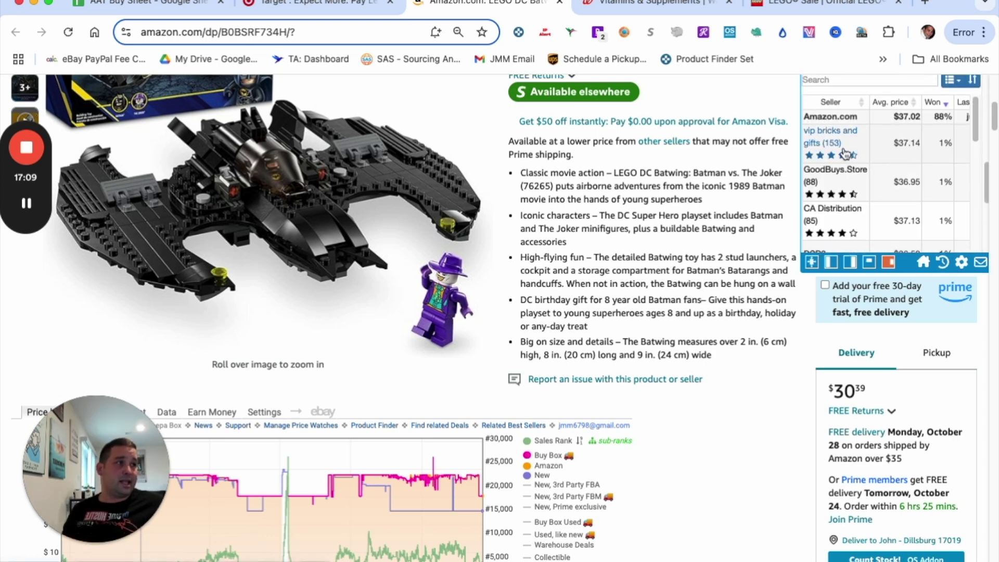
pyautogui.scroll(-3, 946, 154)
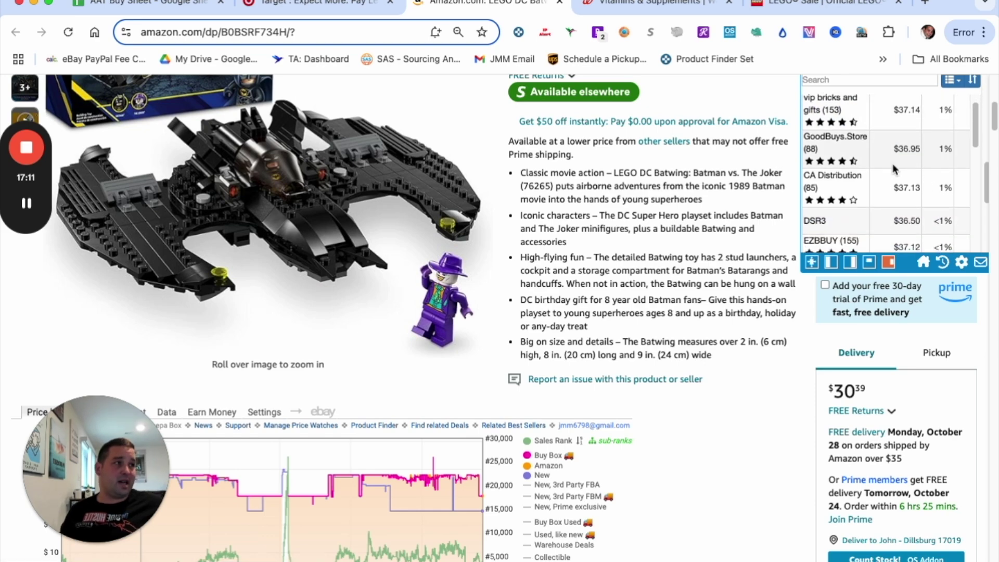
pyautogui.scroll(8, 677, 191)
pyautogui.scroll(10, 879, 404)
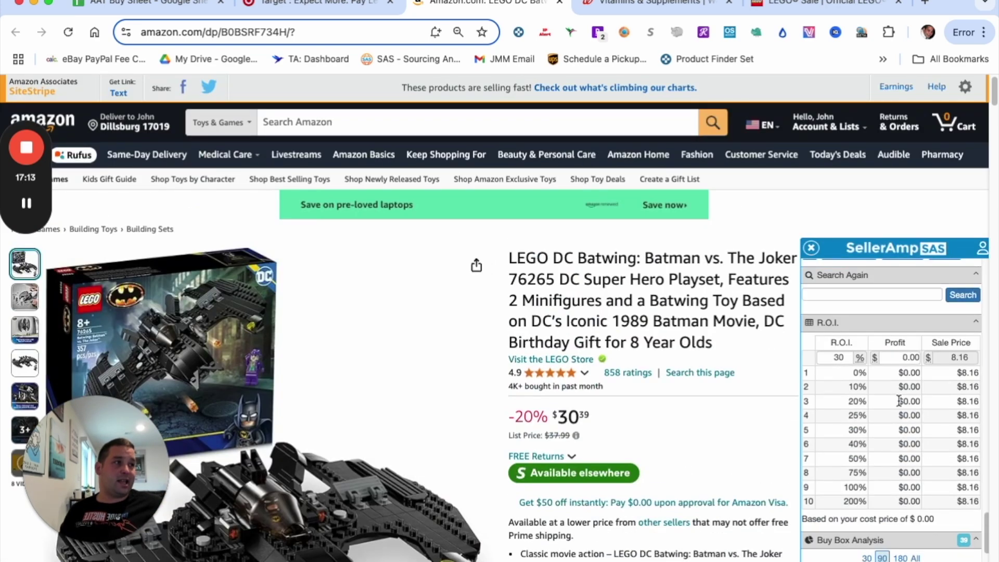
pyautogui.scroll(5, 880, 403)
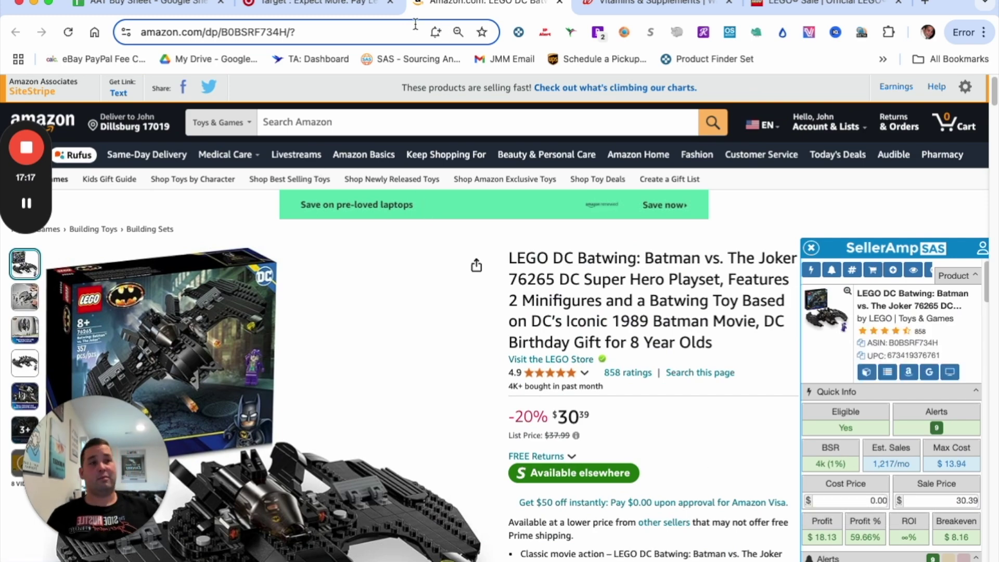
pyautogui.click(559, 3)
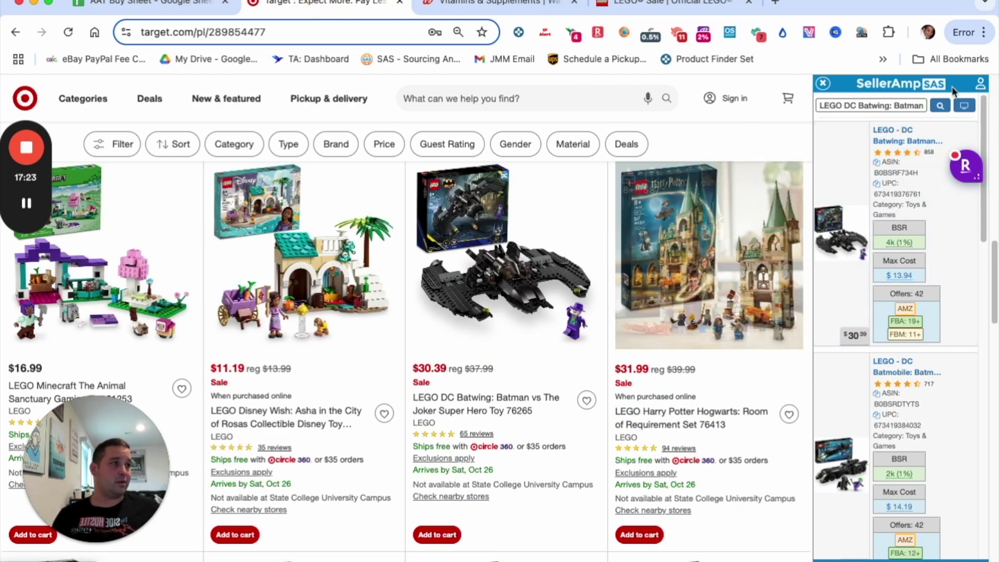
# Look up the LEGO Harry Potter Hogwarts: Room of Requirement set 76413 with SAS Search and review its matching Amazon result.
pyautogui.click(823, 84)
pyautogui.rightClick(773, 261)
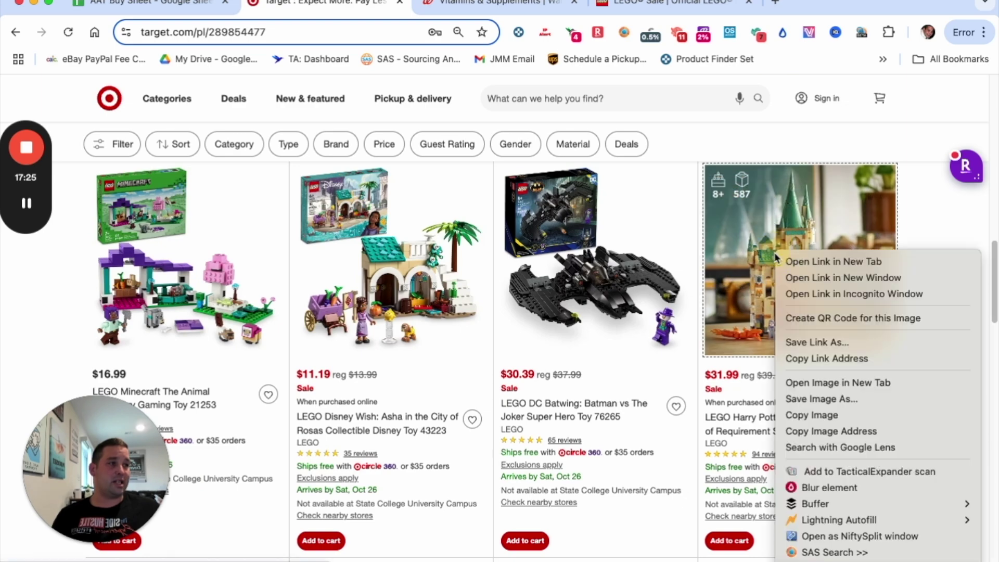
pyautogui.click(841, 552)
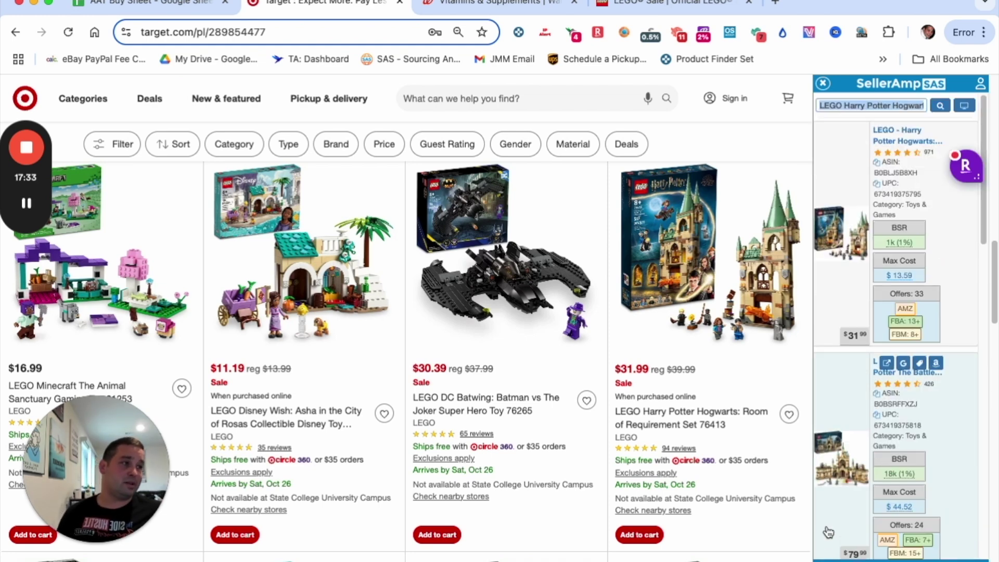
pyautogui.moveTo(857, 192)
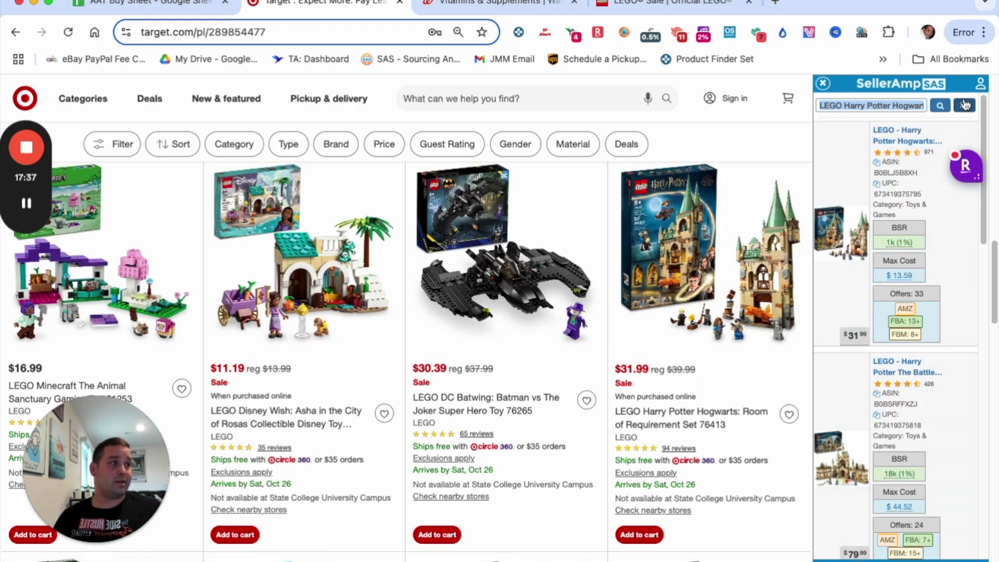
pyautogui.click(822, 85)
# Browse further through the LEGO sale items and try to look up the LEGO Marvel I am Groot set 76217 with SAS Search.
pyautogui.scroll(-4, 395, 282)
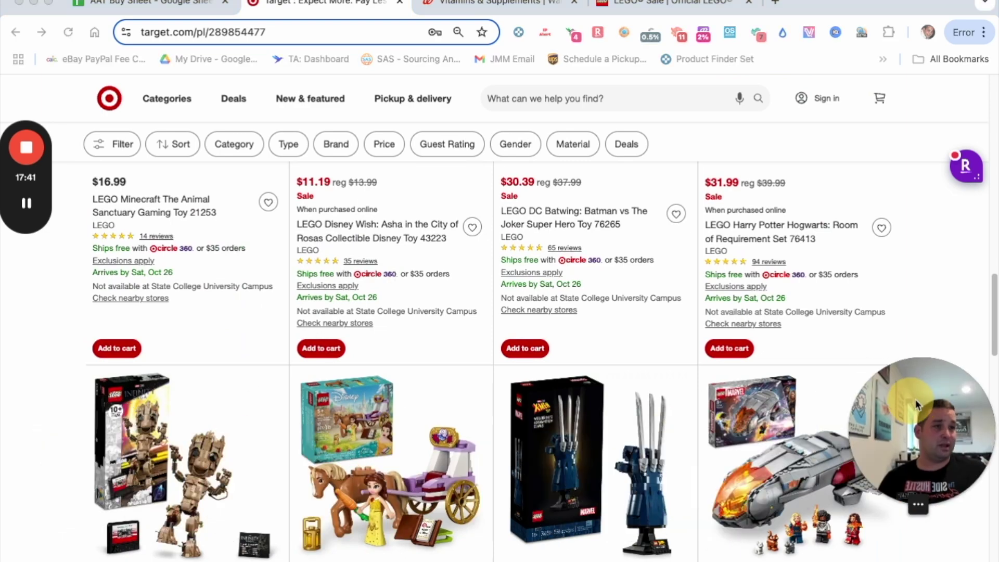
pyautogui.scroll(-3, 336, 373)
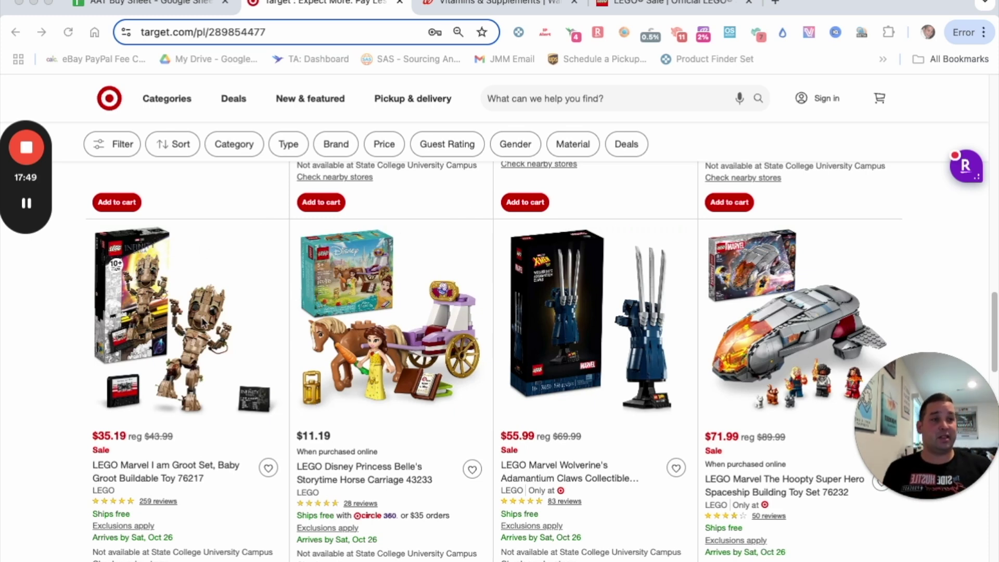
pyautogui.scroll(-2, 228, 389)
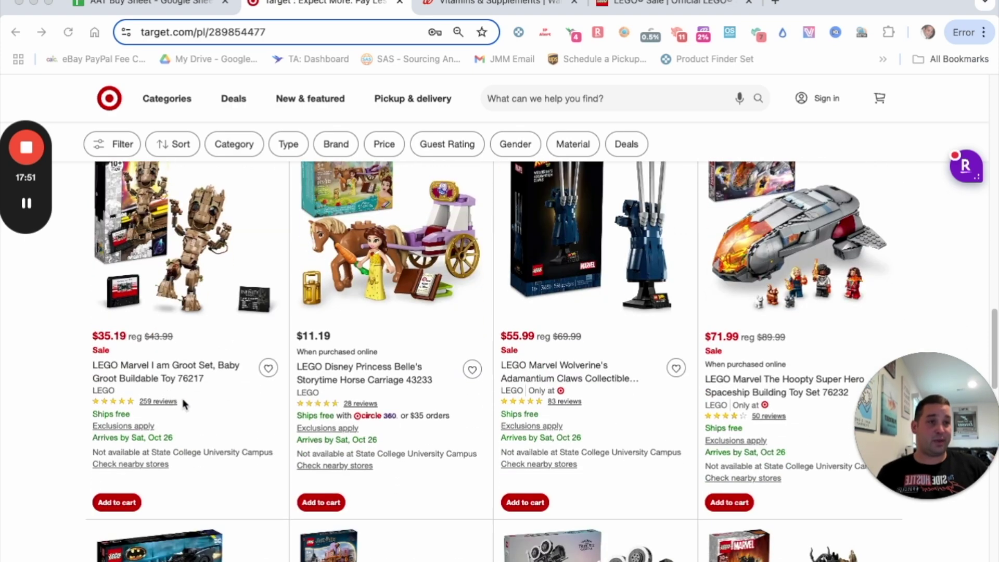
pyautogui.scroll(1, 181, 336)
pyautogui.scroll(1, 319, 240)
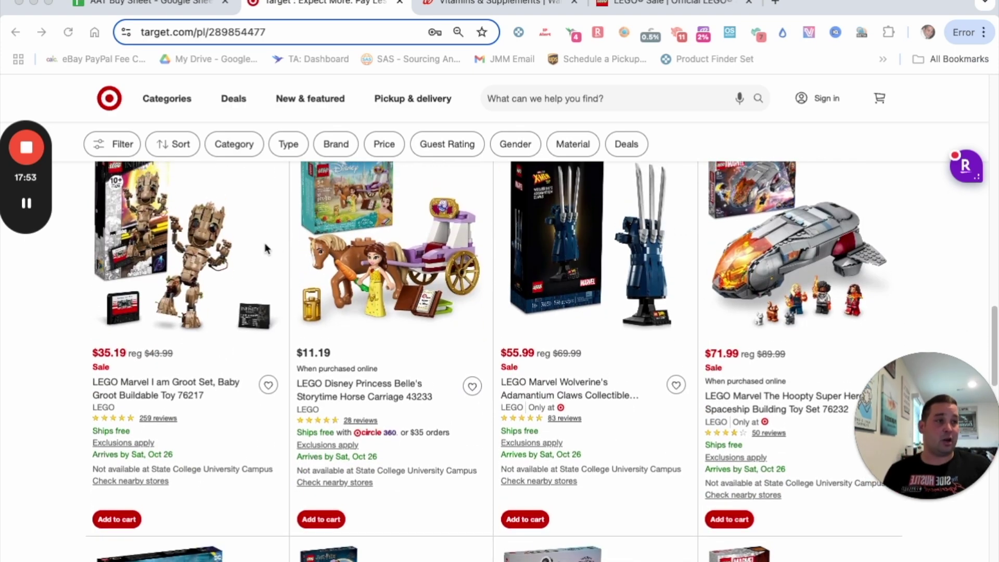
pyautogui.rightClick(175, 228)
pyautogui.click(243, 530)
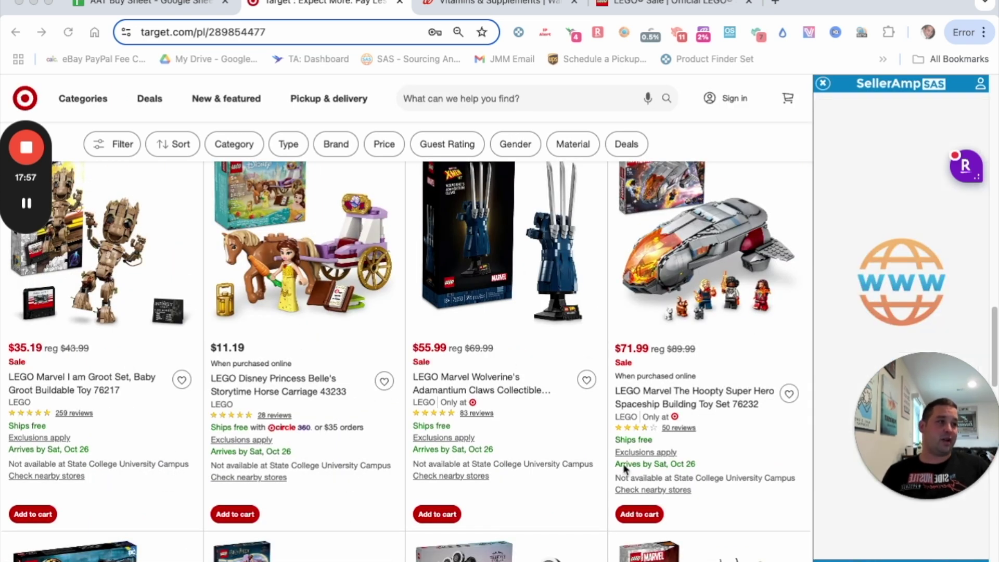
pyautogui.moveTo(941, 378); pyautogui.dragTo(189, 452)
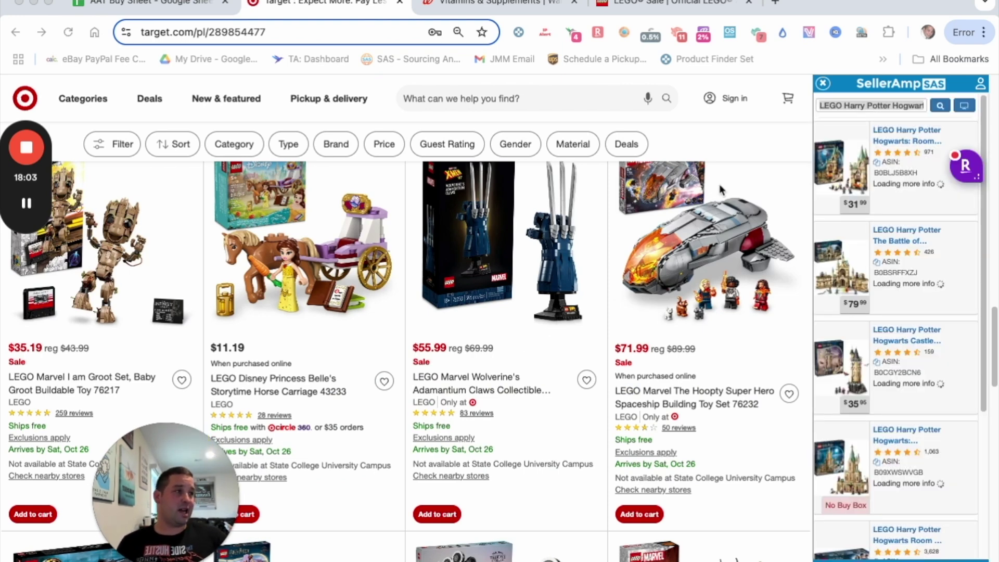
pyautogui.click(823, 84)
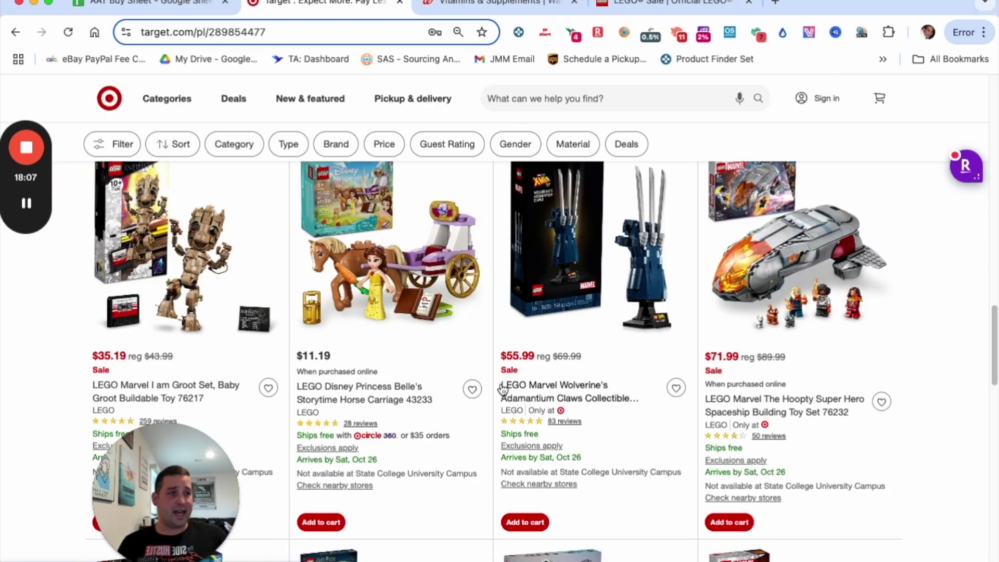
# Look up LEGO Marvel Wolverine's Adamantium Claws with SAS Search and scan the results for the matching set.
pyautogui.rightClick(542, 268)
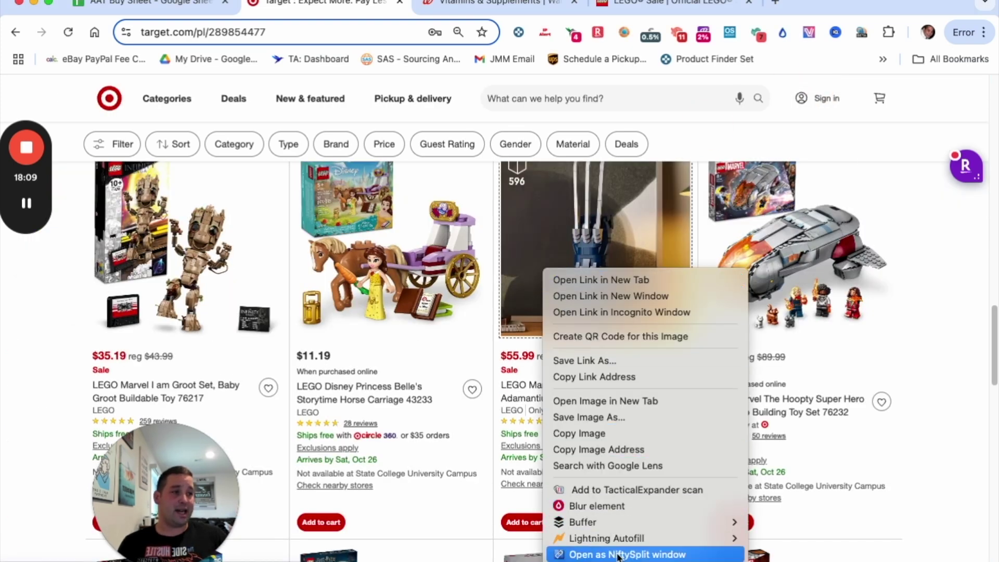
pyautogui.click(731, 518)
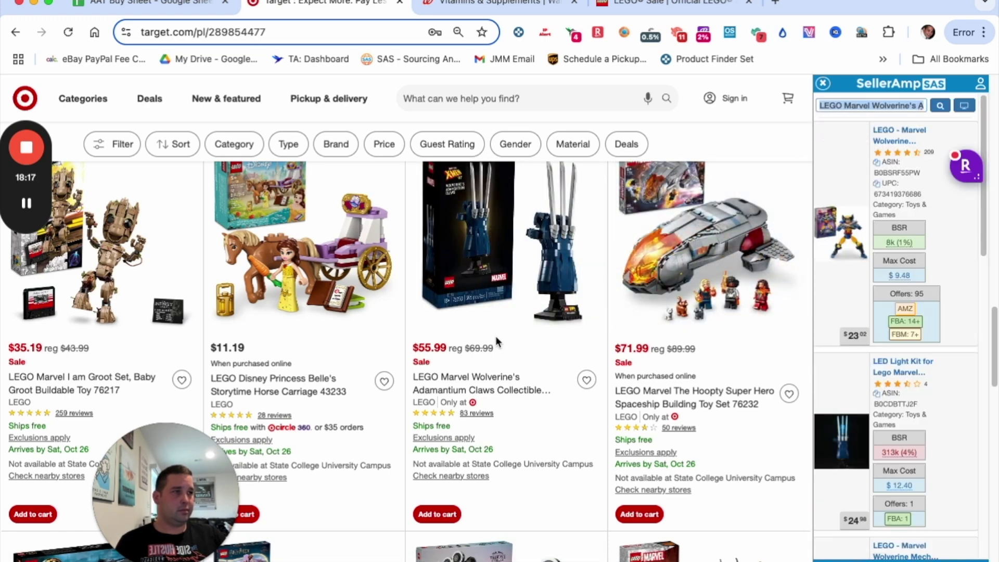
pyautogui.scroll(-5, 854, 277)
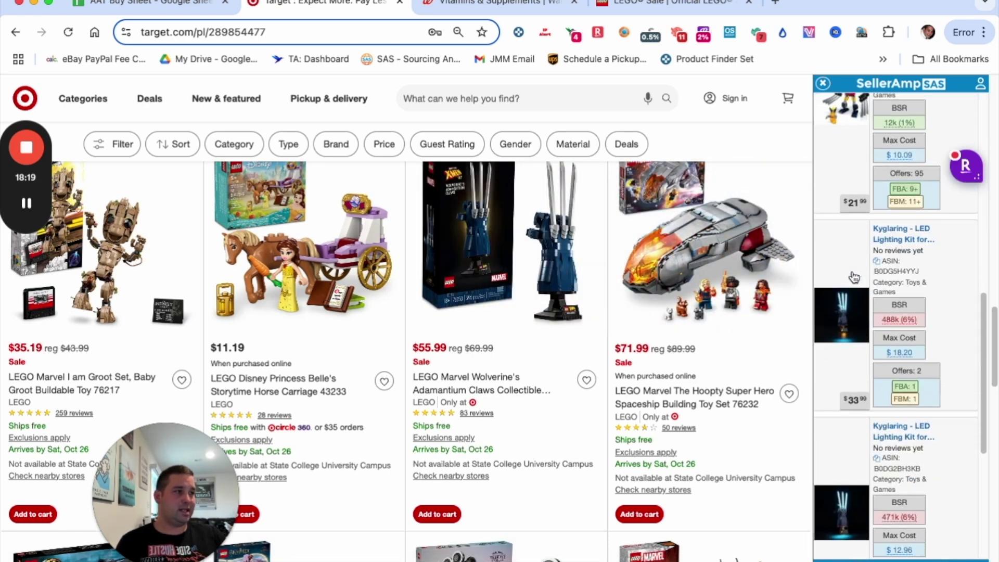
pyautogui.scroll(5, 853, 277)
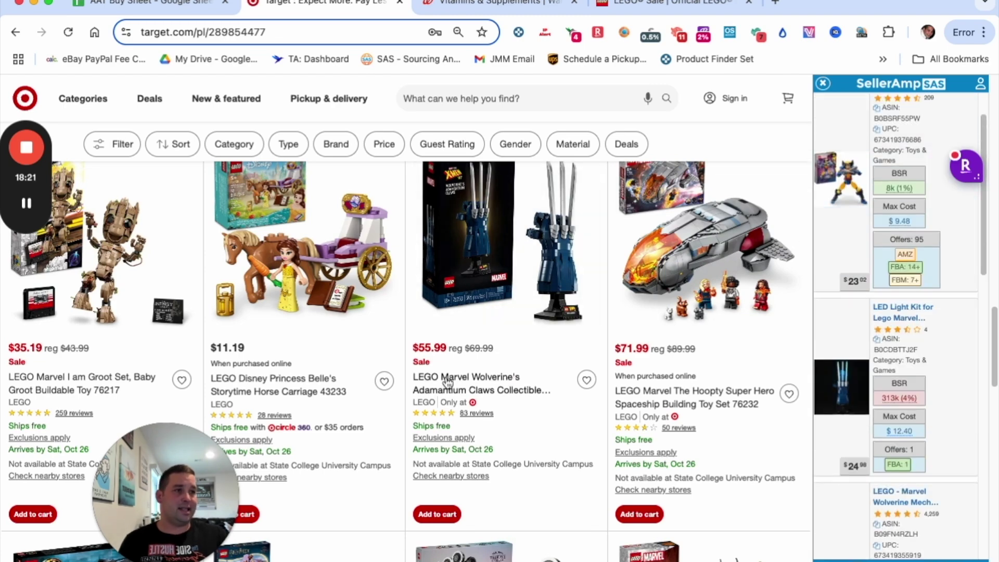
# Open the Wolverine's Adamantium Claws product page in a new tab and close the Walgreens vitamins and LEGO sale tabs.
pyautogui.keyDown('super'); pyautogui.click(419, 383); pyautogui.keyUp('super')
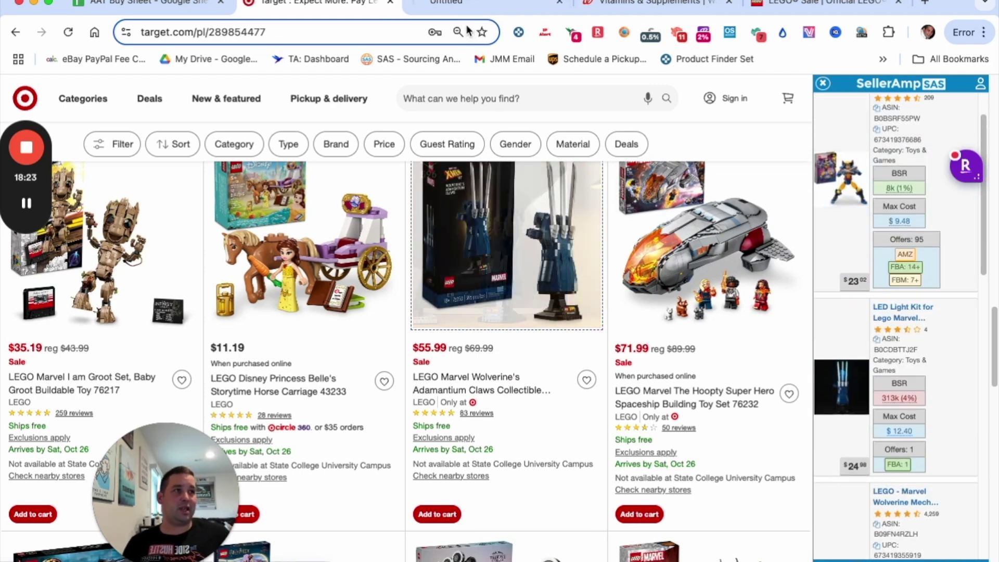
pyautogui.click(461, 11)
pyautogui.click(709, 6)
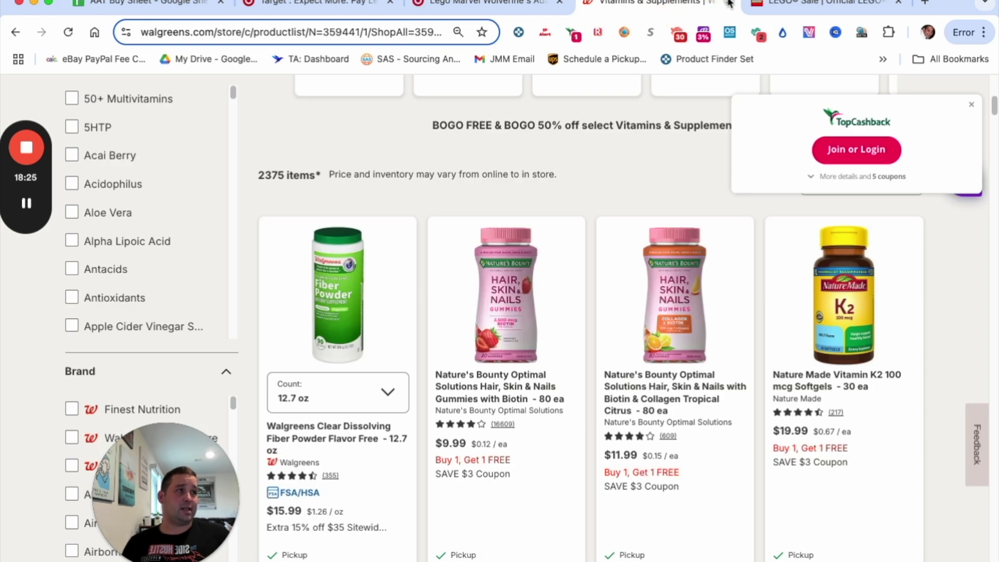
pyautogui.click(726, 6)
pyautogui.click(727, 5)
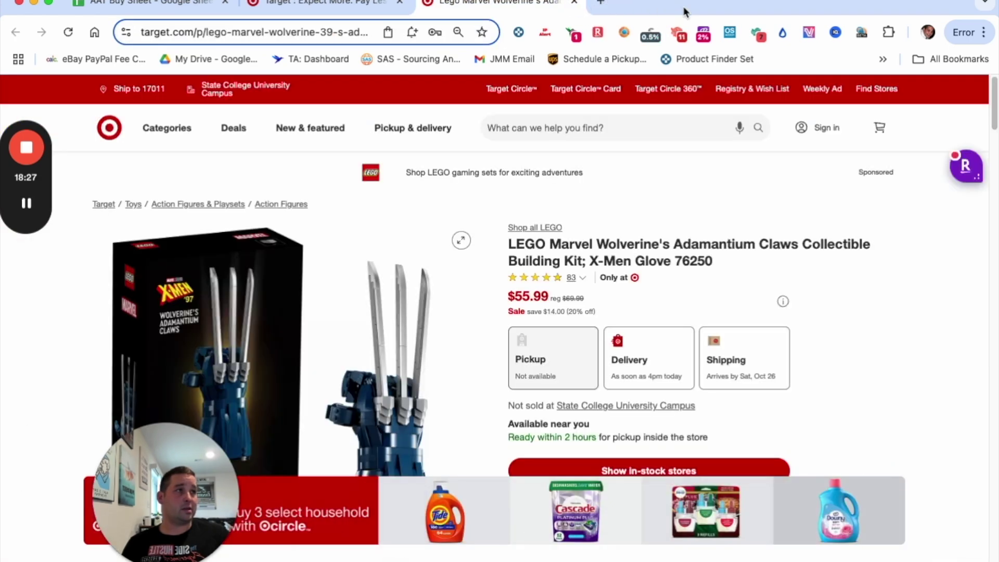
# Open the Amazon homepage in a new tab and return to the Wolverine's Adamantium Claws page on Target.
pyautogui.click(600, 3)
pyautogui.write('am')
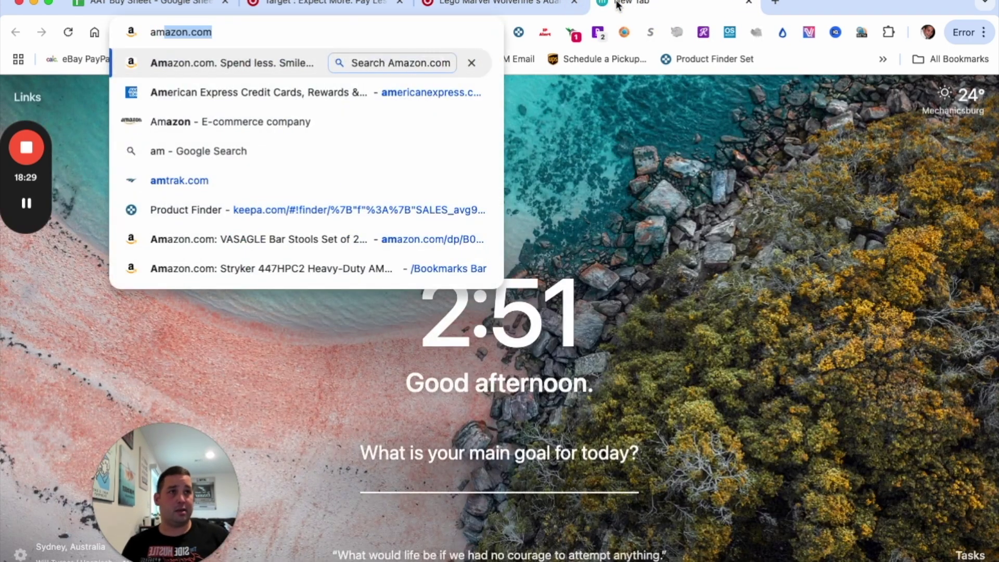
pyautogui.press('Return')
pyautogui.scroll(-3, 439, 266)
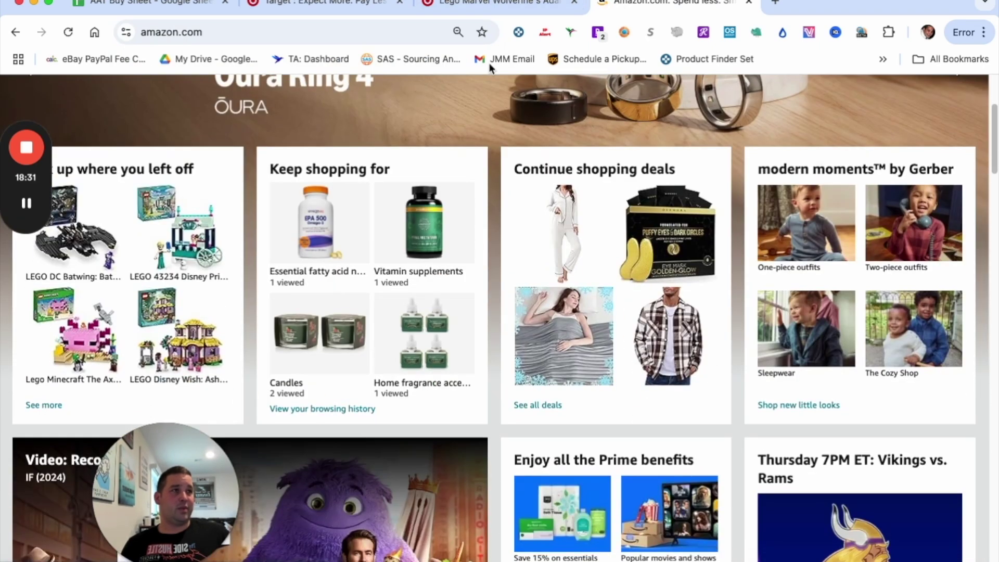
pyautogui.click(446, 2)
pyautogui.moveTo(508, 245); pyautogui.dragTo(720, 262)
pyautogui.rightClick(687, 248)
pyautogui.click(736, 281)
pyautogui.click(720, 268)
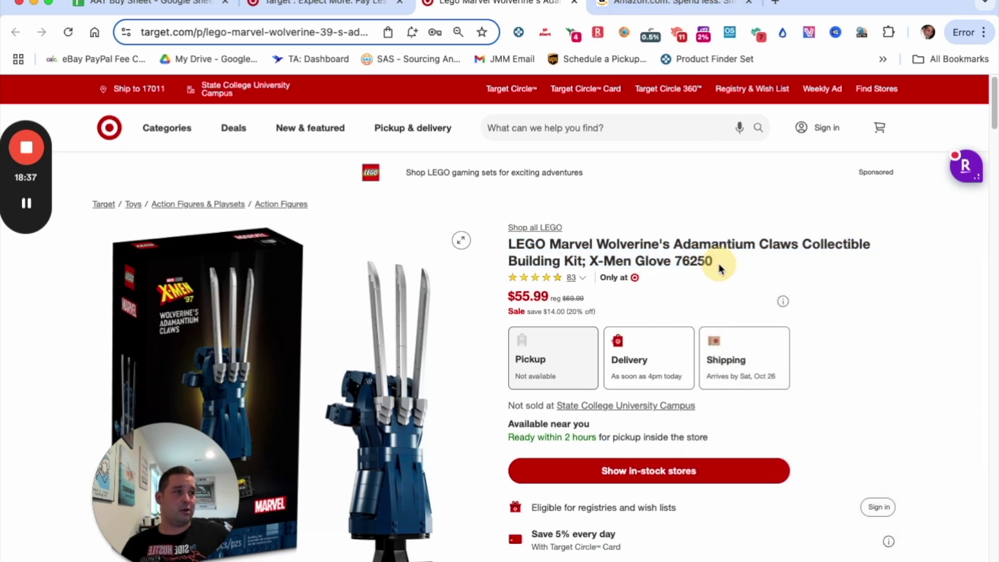
# Look up only the set number 76250 from the product title with SAS Search and open the matching Wolverine claw listing on Amazon.
pyautogui.rightClick(681, 261)
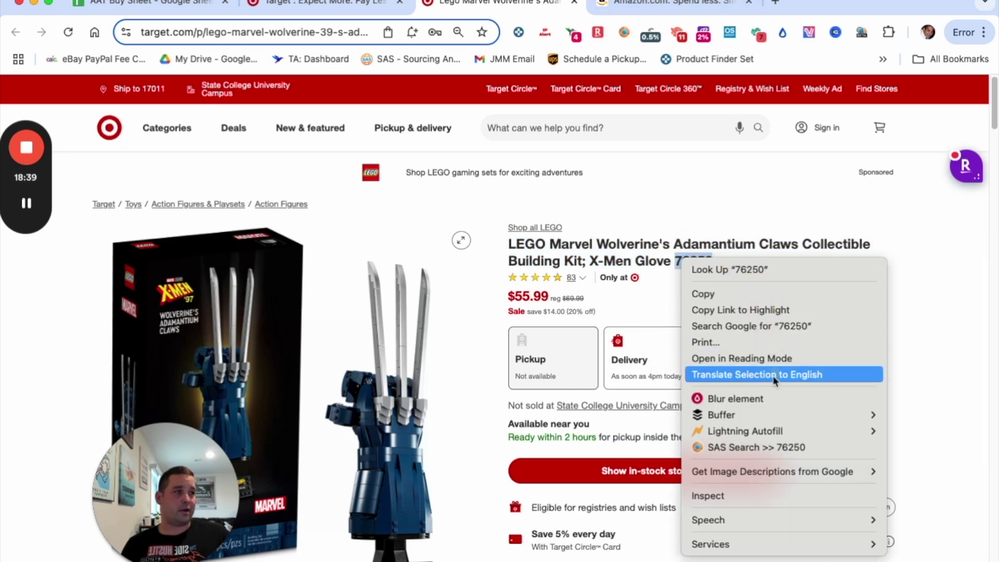
pyautogui.click(750, 445)
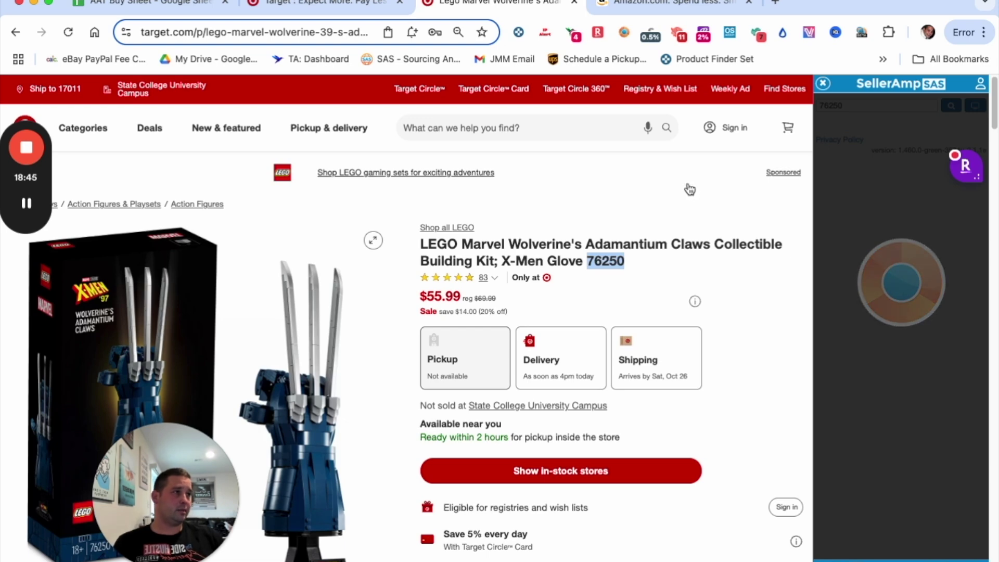
pyautogui.moveTo(920, 185)
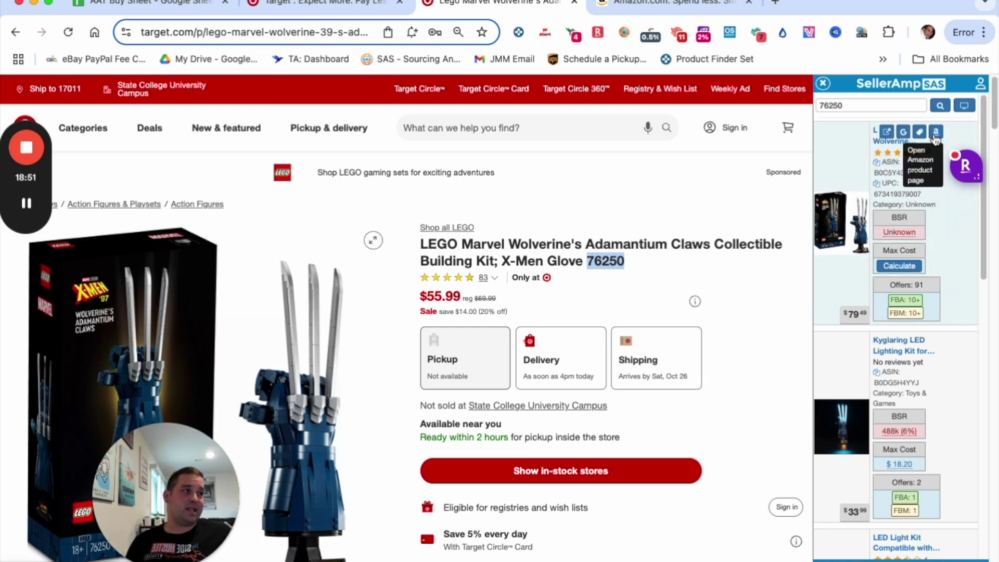
pyautogui.click(935, 133)
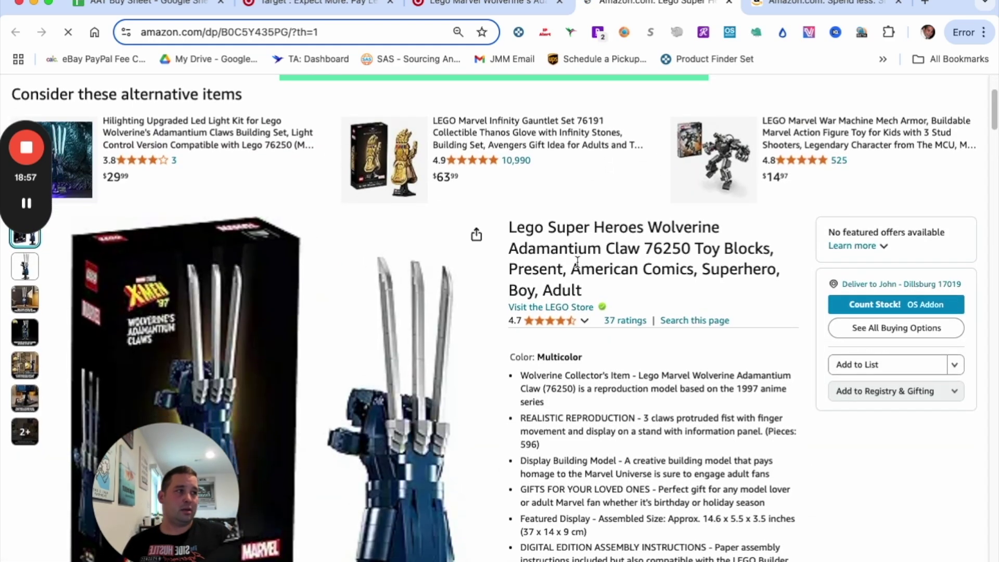
# Examine the Wolverine claw's Keepa graphs for Buy Box price history, monthly sales and new offer count over the full range.
pyautogui.scroll(-7, 567, 255)
pyautogui.scroll(-6, 560, 247)
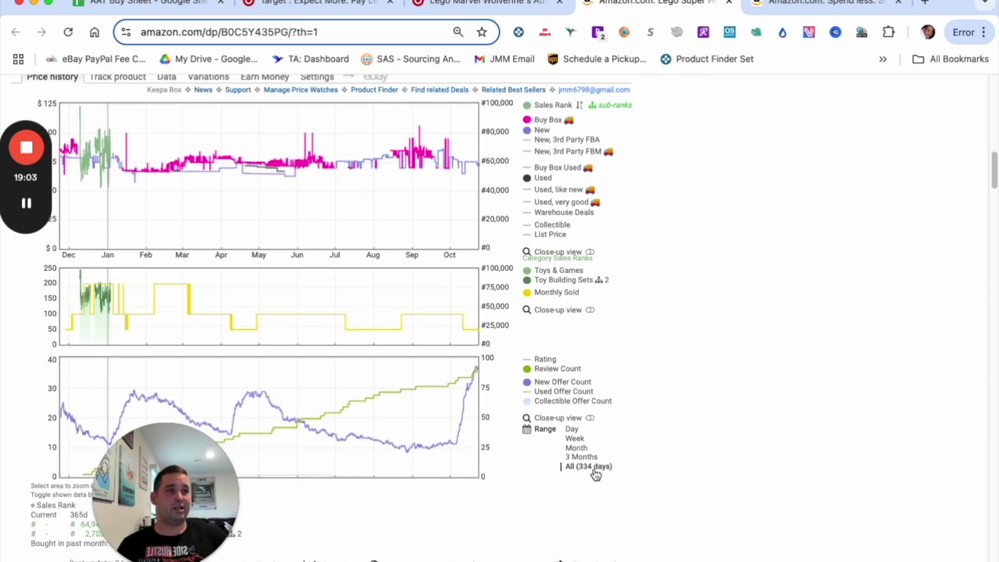
pyautogui.scroll(1, 468, 416)
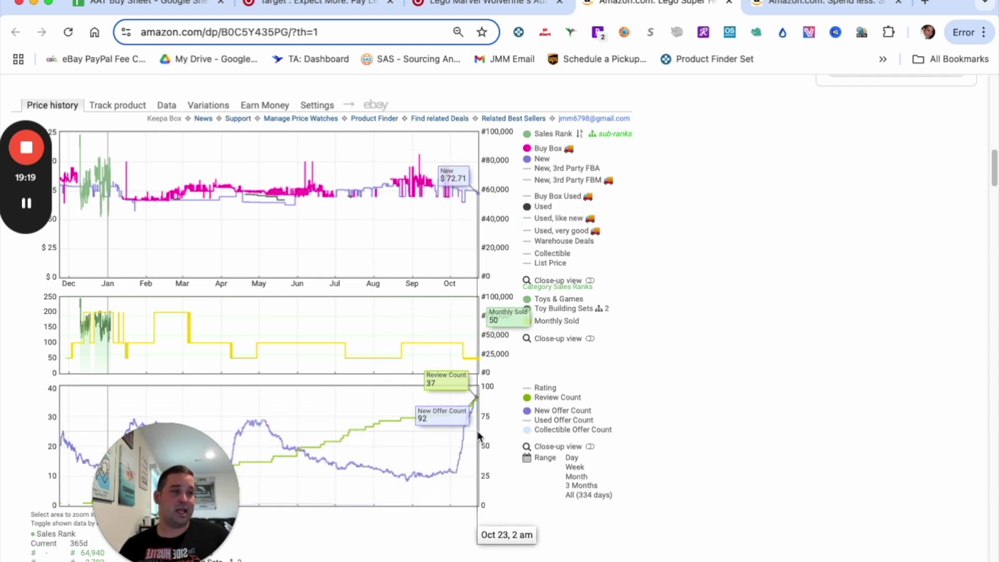
pyautogui.scroll(1, 874, 262)
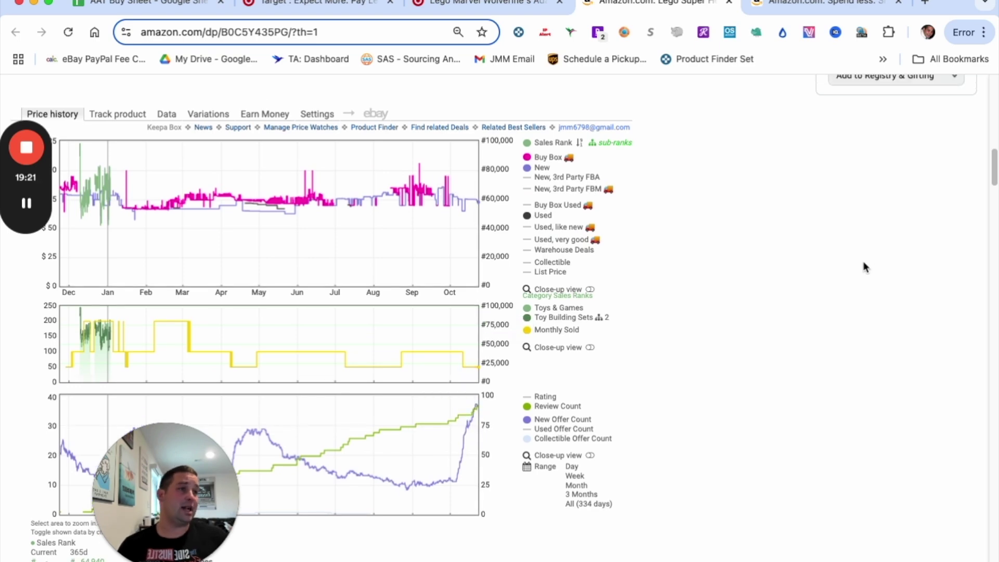
pyautogui.scroll(3, 687, 323)
pyautogui.scroll(-2, 687, 323)
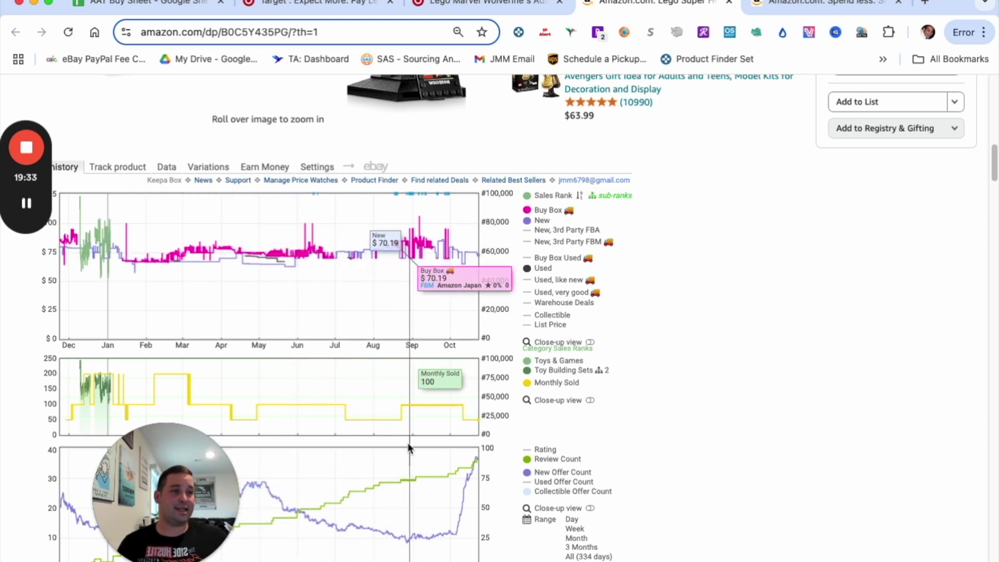
pyautogui.scroll(-3, 410, 448)
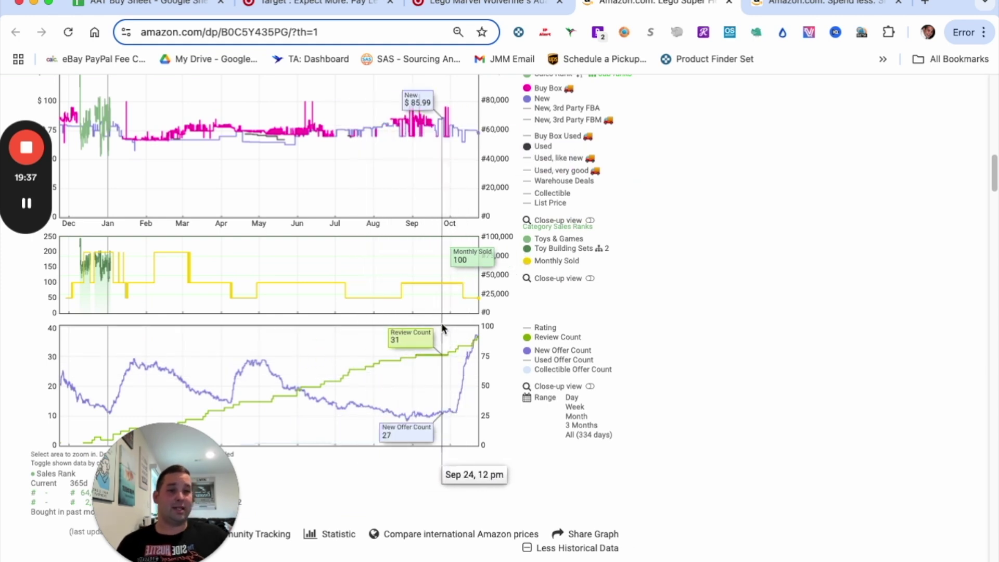
pyautogui.scroll(1, 174, 196)
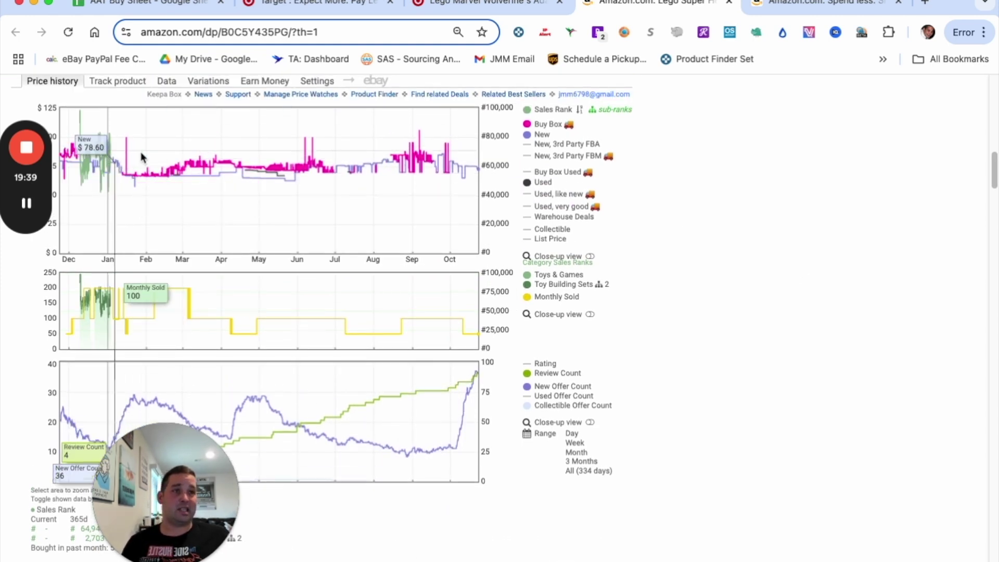
pyautogui.scroll(10, 725, 230)
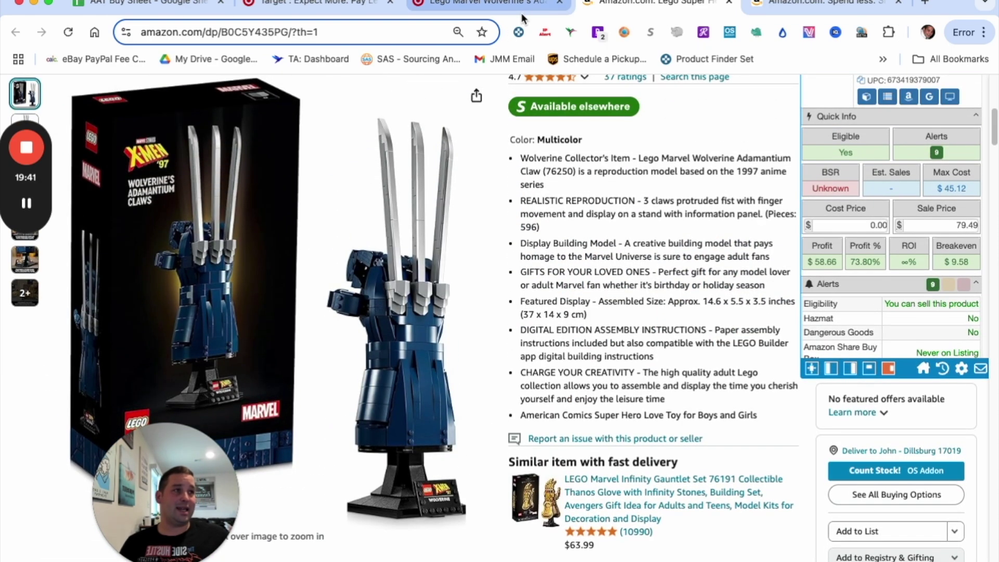
# Recheck the set's sale price on Target and set the cost price in the Amazon listing's SellerAmp Quick Info to $52.07.
pyautogui.click(498, 11)
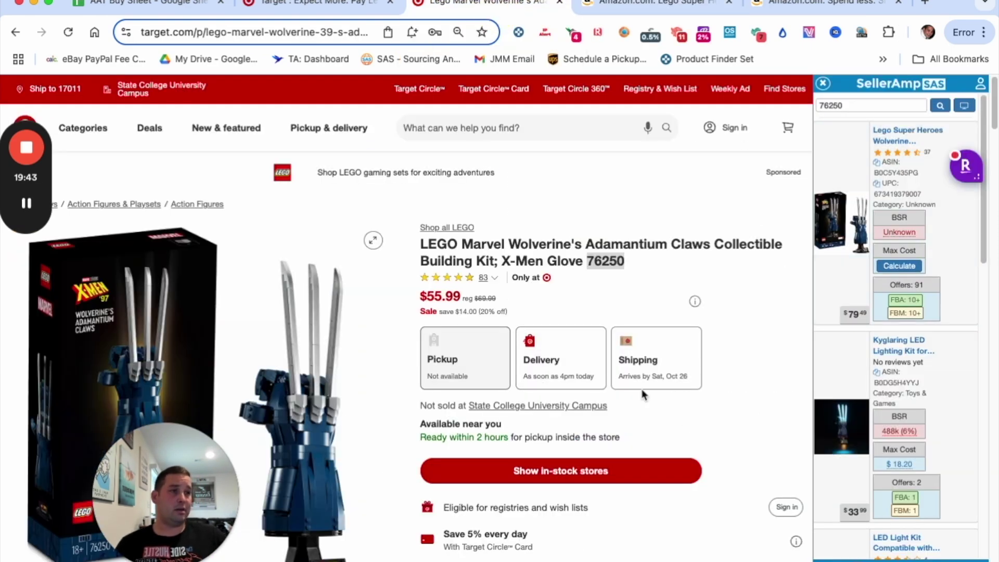
pyautogui.scroll(-1, 508, 198)
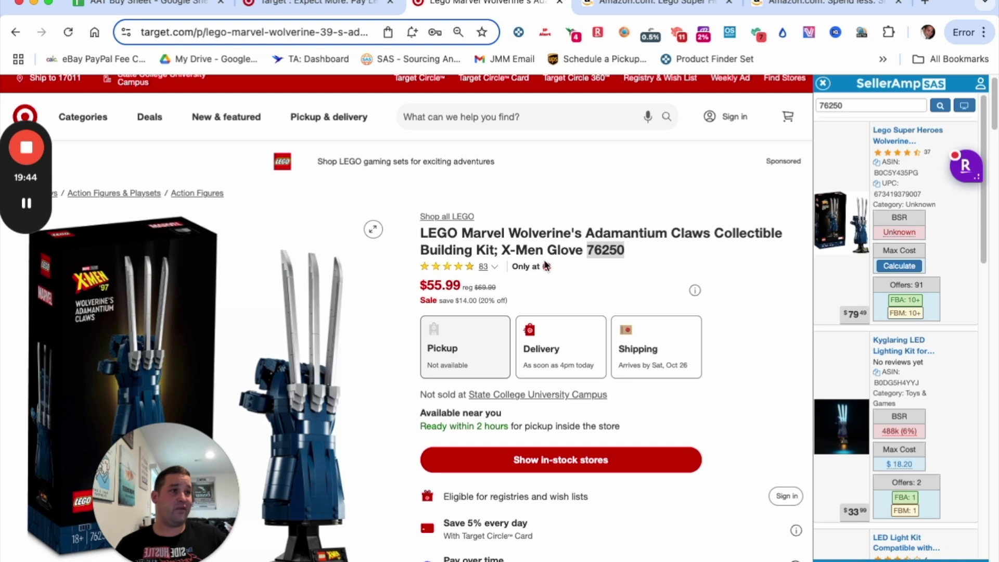
pyautogui.click(625, 9)
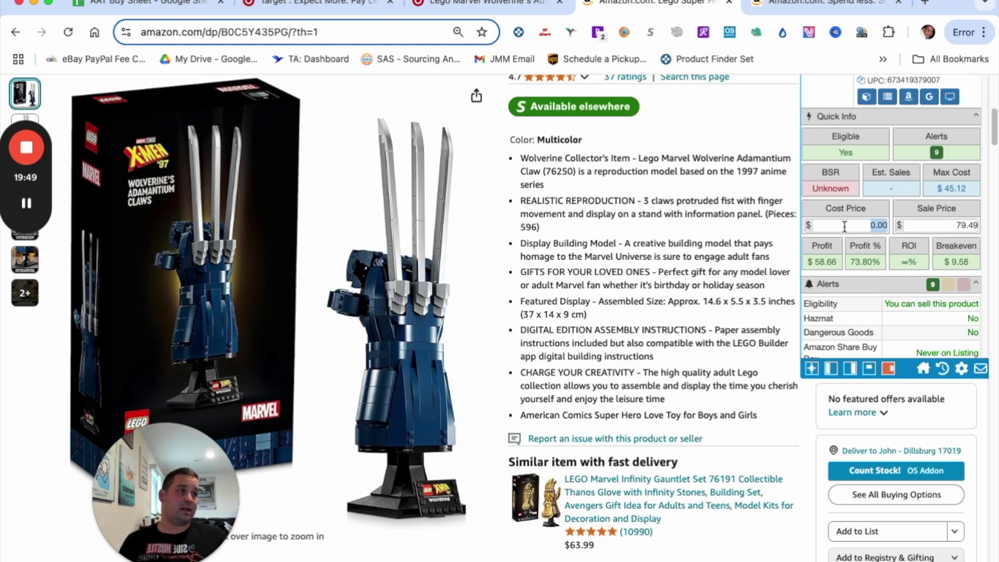
pyautogui.write('55.99')
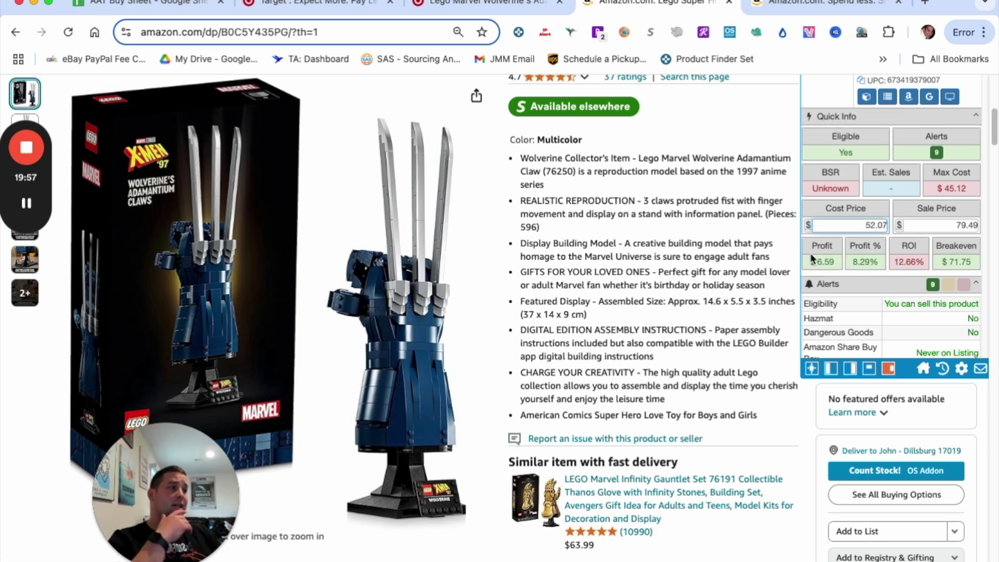
# Examine the Wolverine claw's SellerAmp alerts, rank data and seller offers alongside the Keepa price, monthly sales and offer count graphs.
pyautogui.scroll(-4, 935, 242)
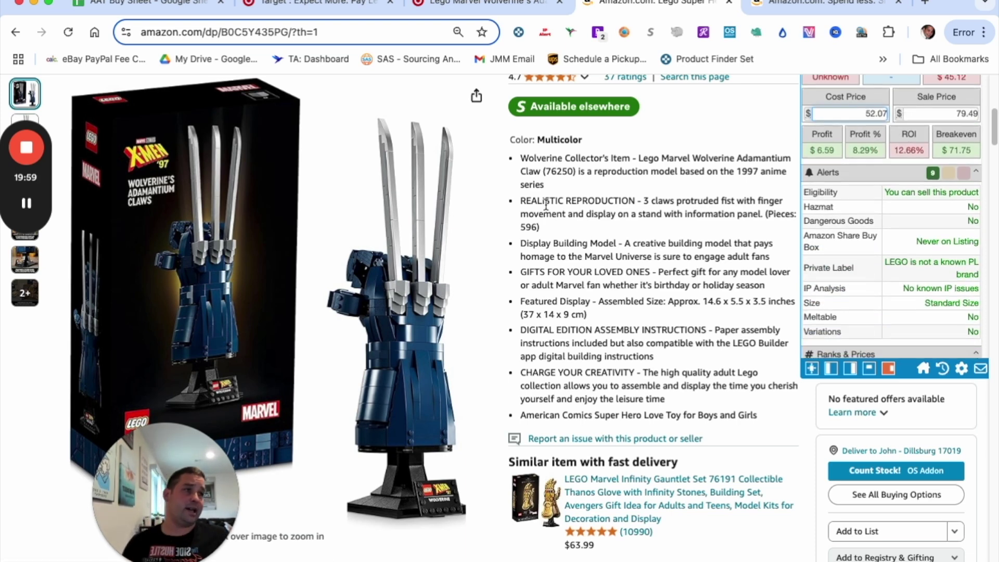
pyautogui.scroll(-2, 706, 202)
pyautogui.scroll(-5, 706, 202)
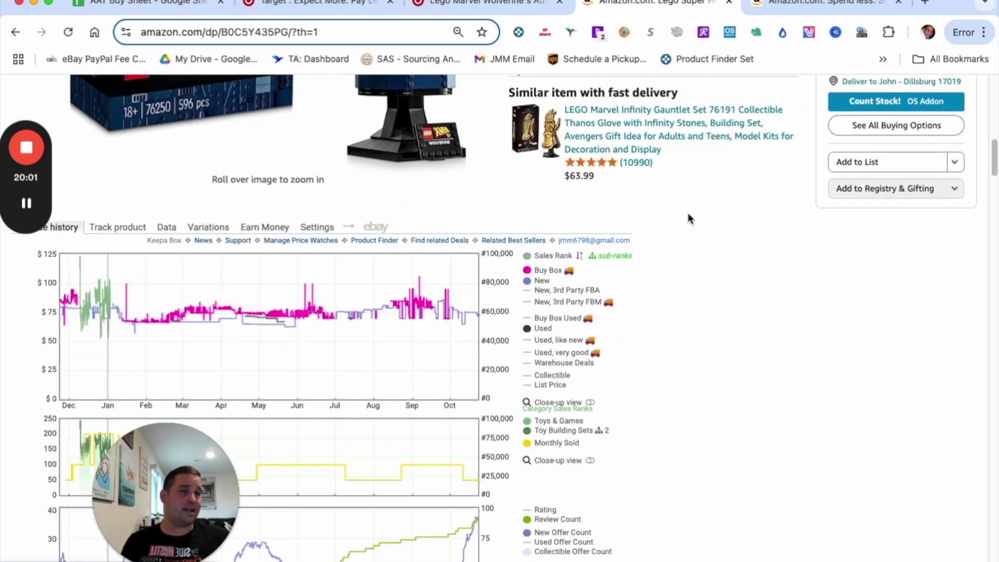
pyautogui.scroll(4, 692, 218)
pyautogui.scroll(3, 242, 241)
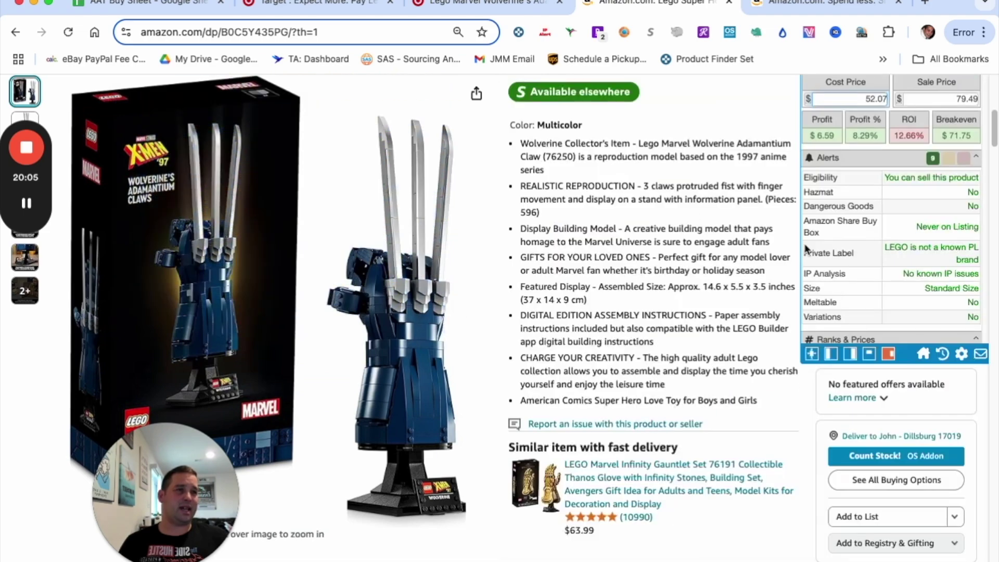
pyautogui.scroll(-10, 891, 219)
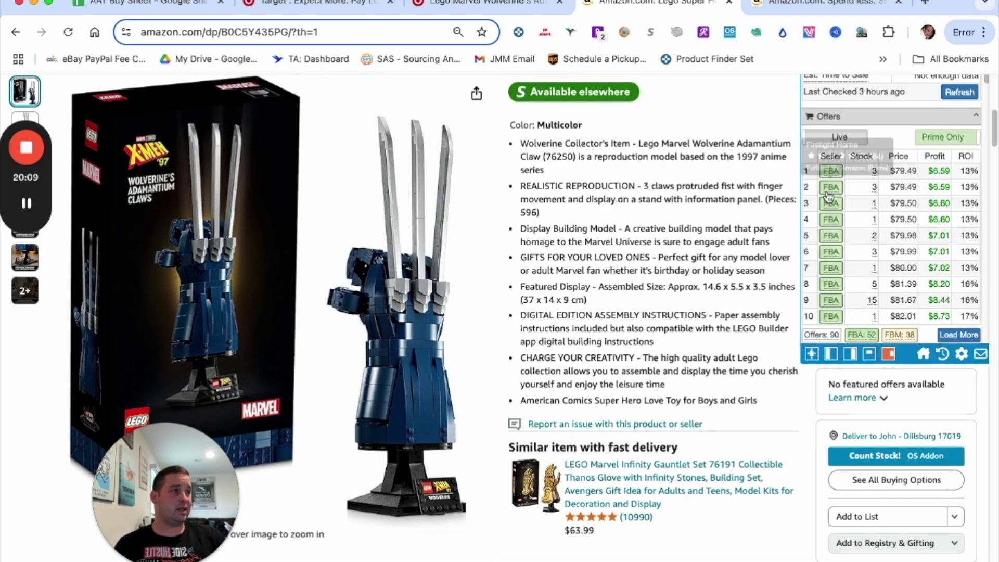
pyautogui.scroll(-8, 726, 311)
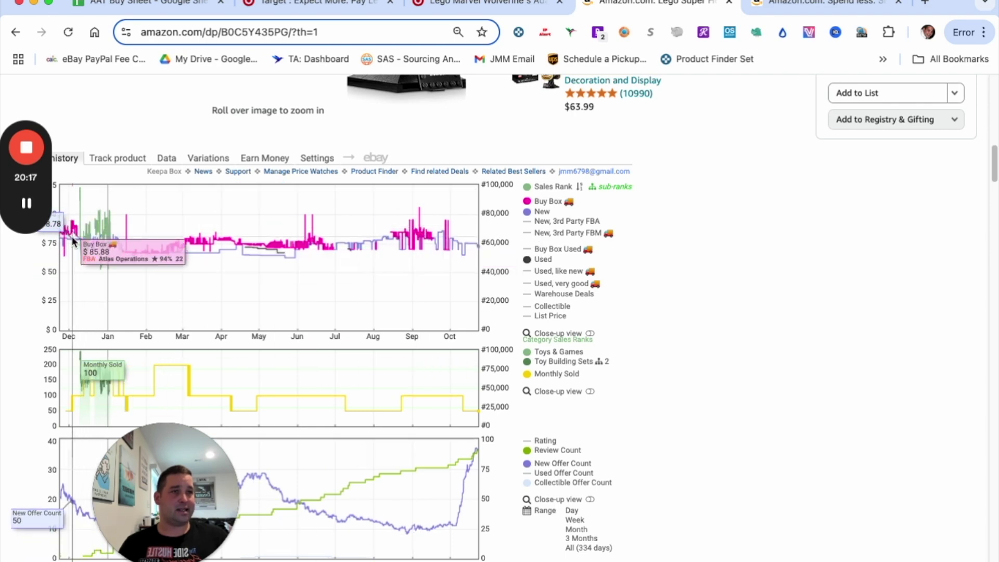
pyautogui.scroll(10, 934, 262)
pyautogui.scroll(8, 935, 261)
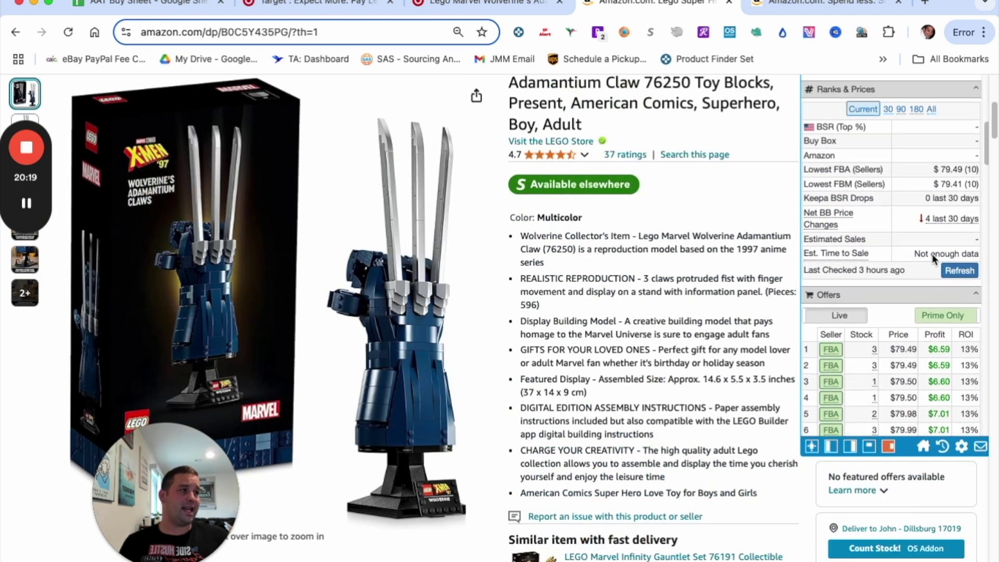
# Set the SellerAmp sale price to $85.99 and check the profit and ROI against the Keepa price history.
pyautogui.scroll(2, 932, 255)
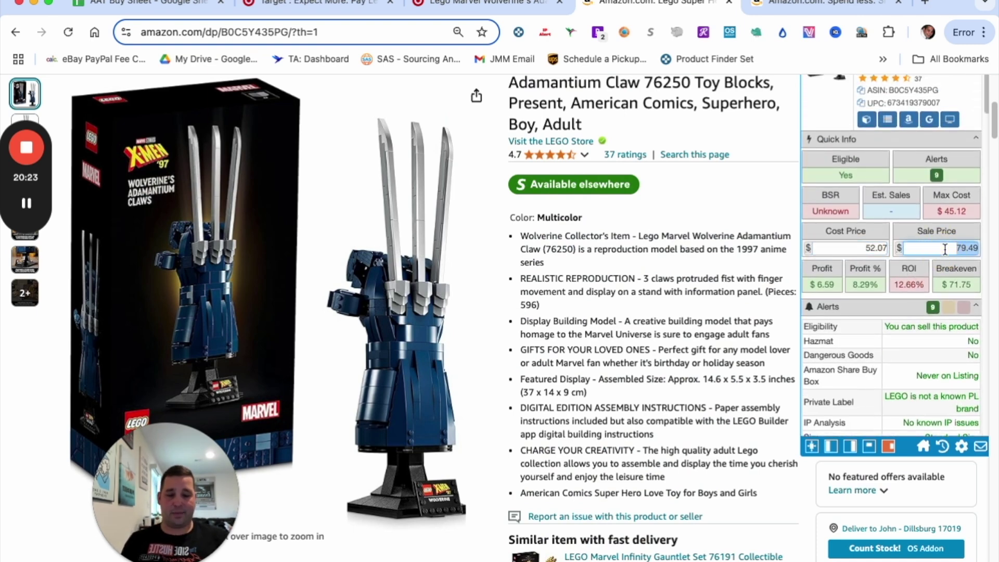
pyautogui.write('85')
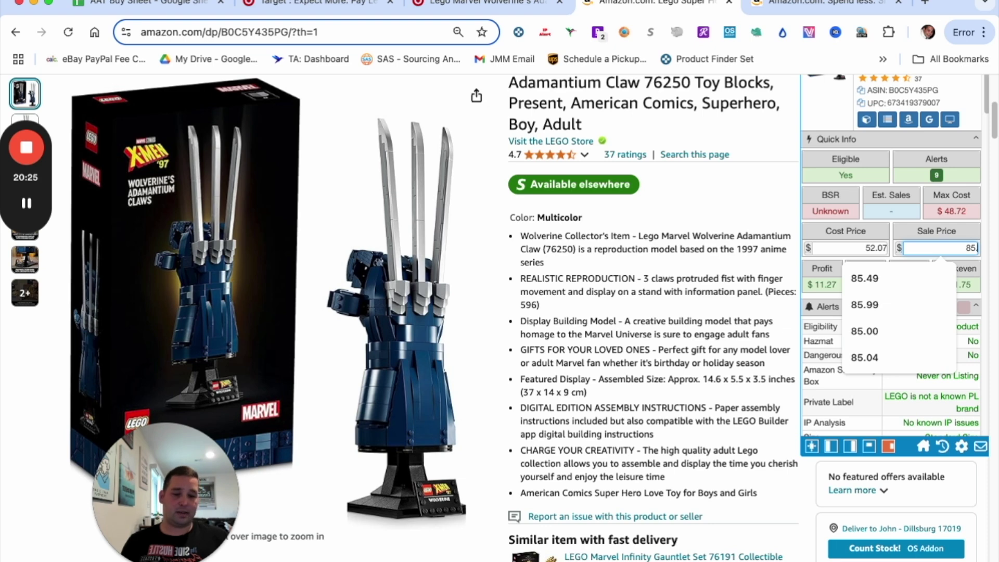
pyautogui.press('Down')
pyautogui.press('Down')
pyautogui.press('Return')
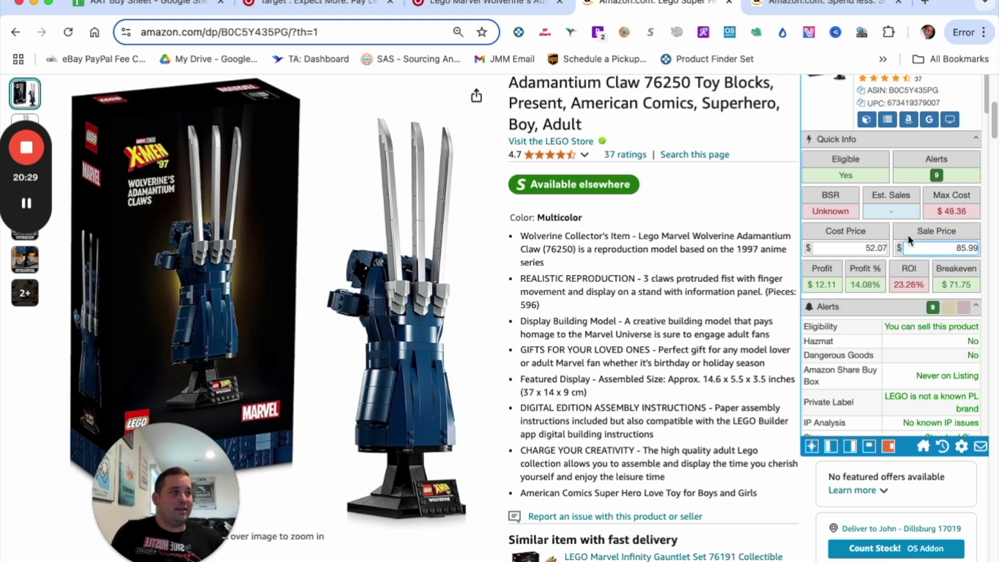
pyautogui.scroll(-20, 552, 335)
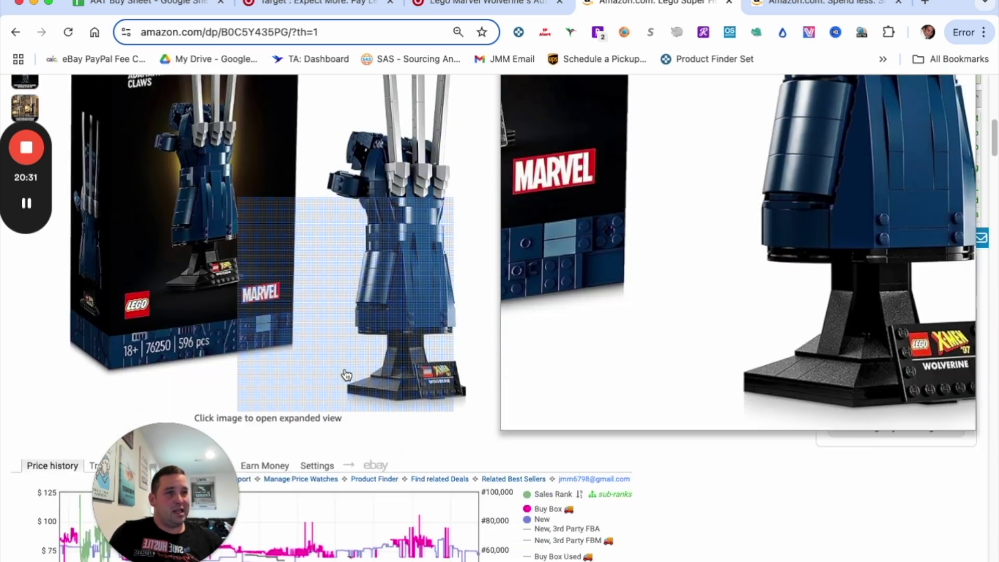
pyautogui.scroll(3, 275, 225)
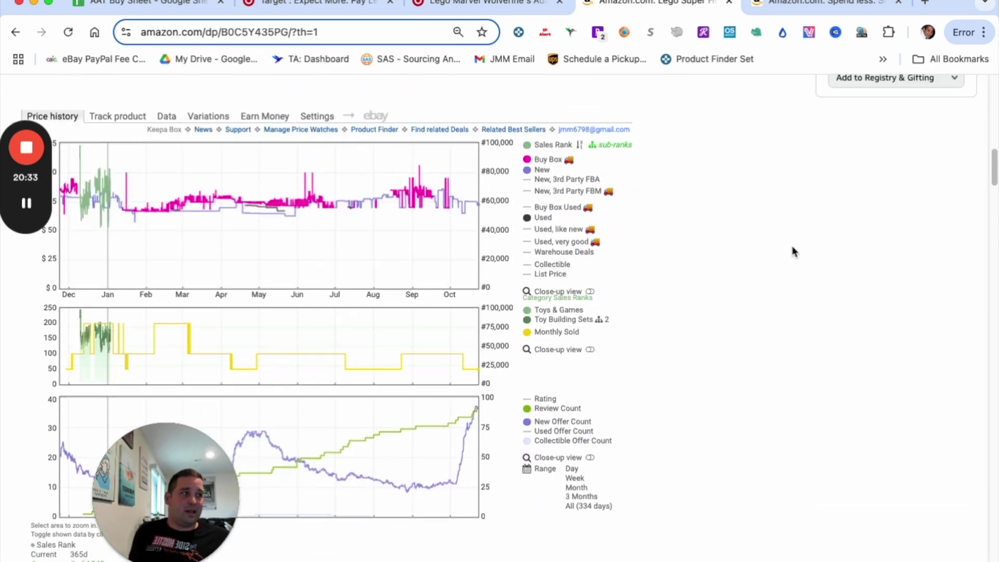
pyautogui.scroll(20, 791, 246)
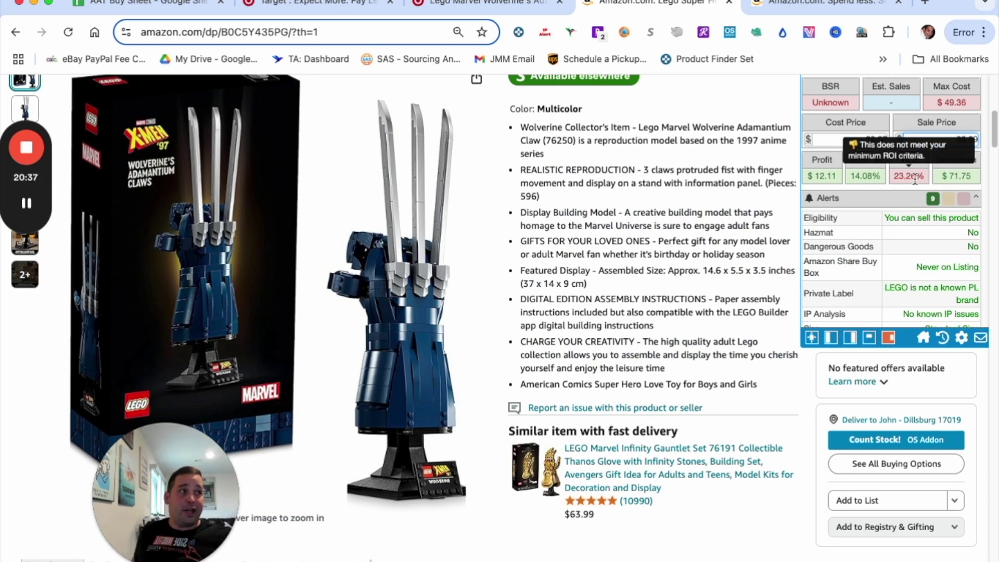
pyautogui.doubleClick(832, 175)
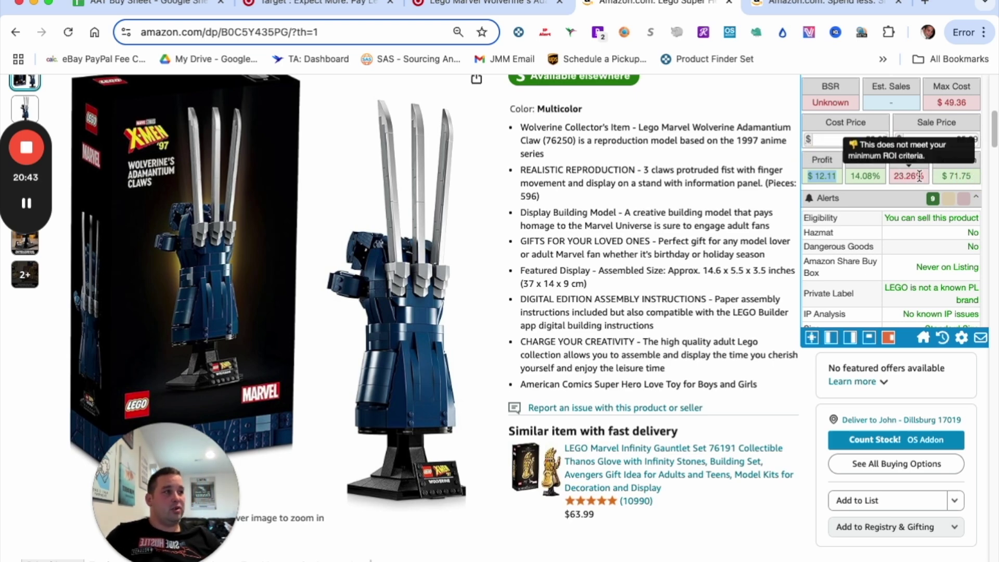
pyautogui.doubleClick(898, 175)
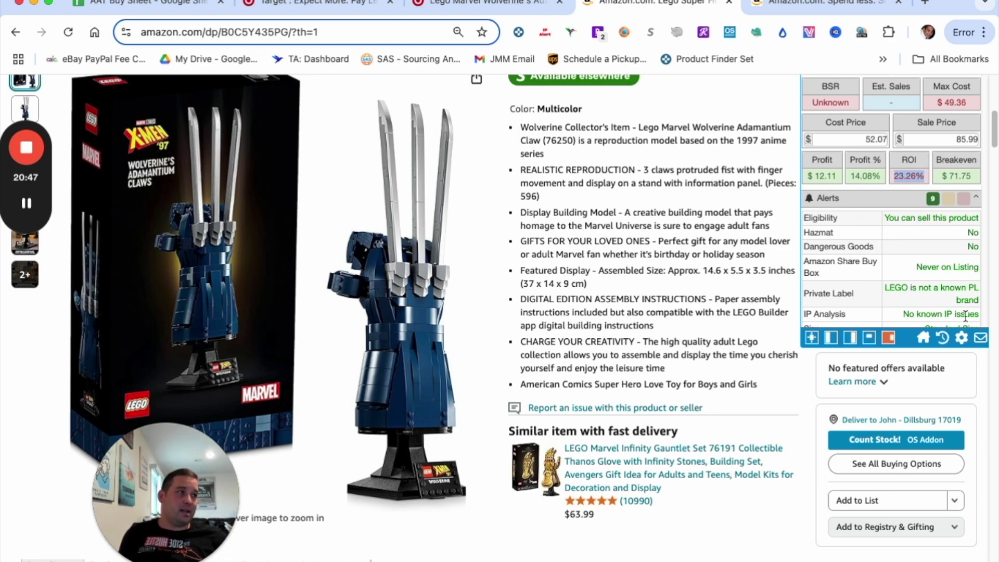
# Review the Keepa offer count and Buy Box history, set the SellerAmp sale price to $74.99 and check the profit.
pyautogui.scroll(-15, 625, 302)
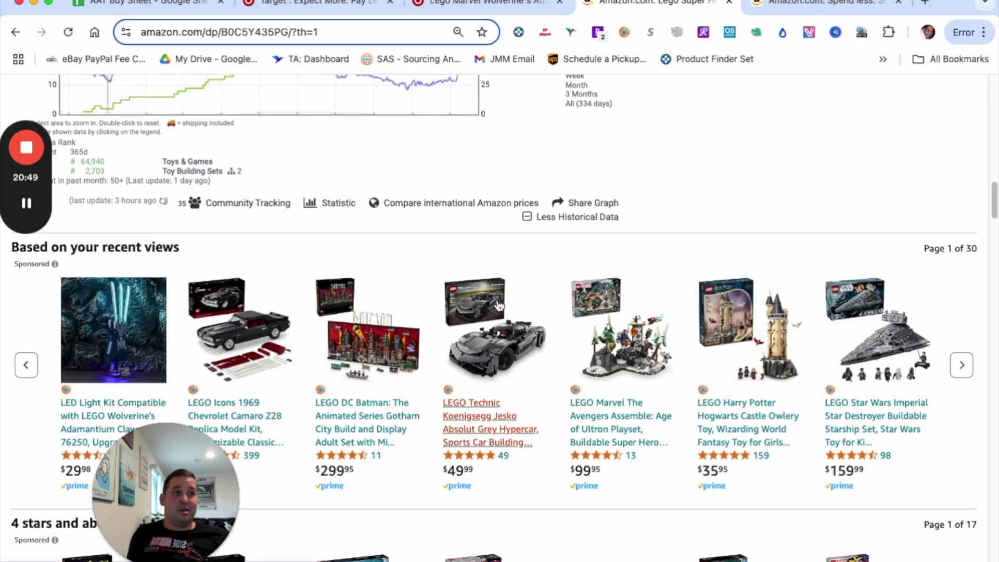
pyautogui.scroll(3, 492, 282)
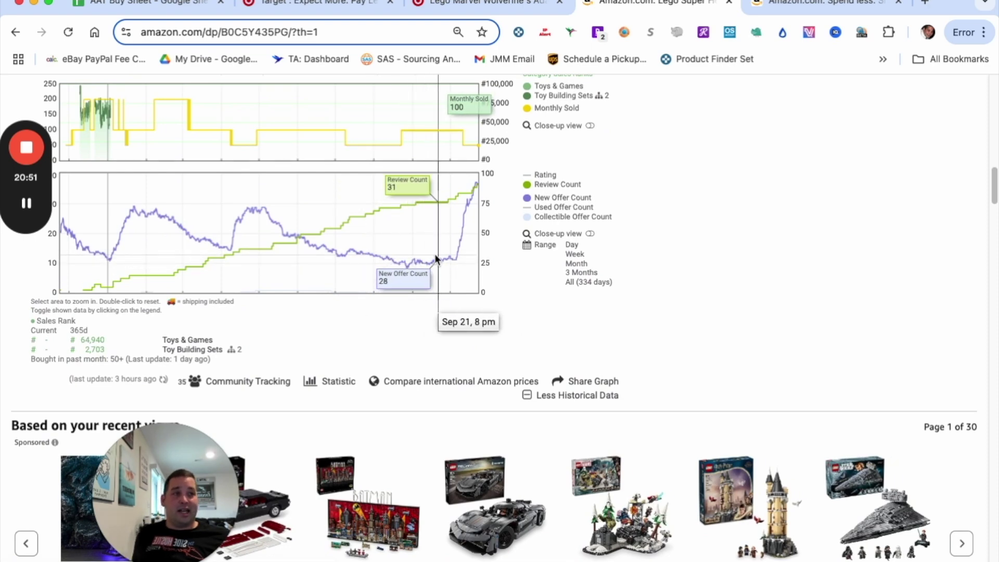
pyautogui.scroll(6, 476, 188)
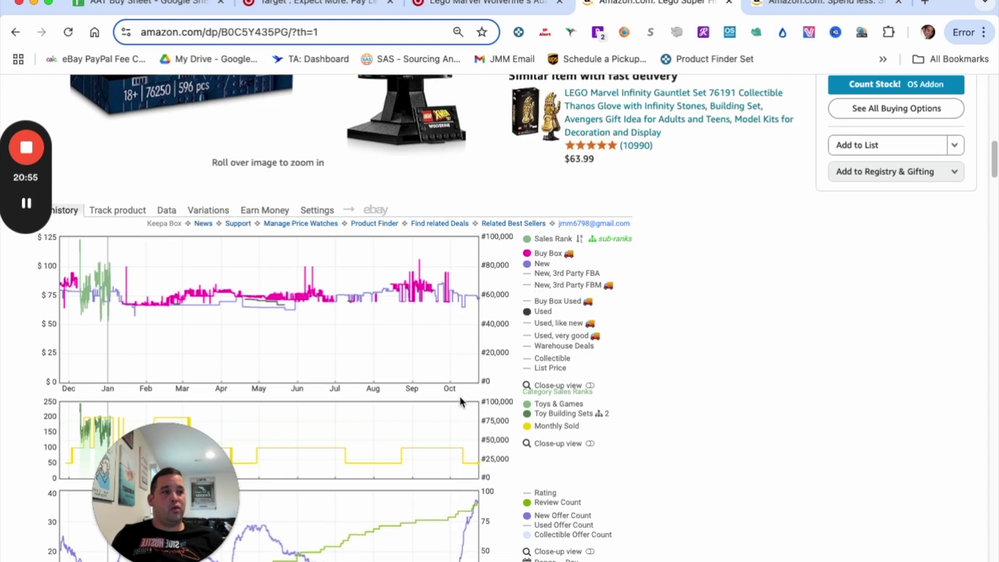
pyautogui.scroll(-3, 460, 395)
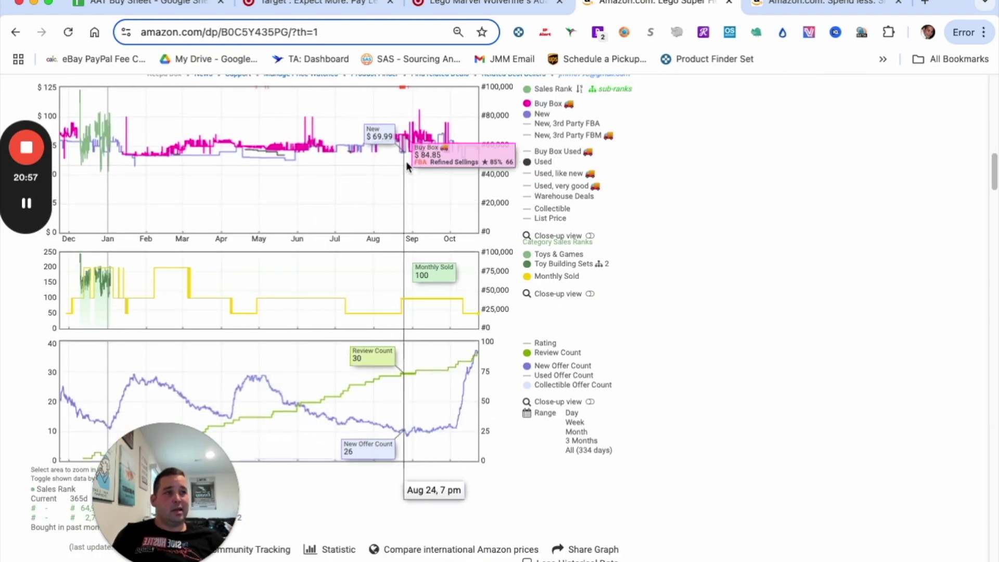
pyautogui.scroll(10, 413, 159)
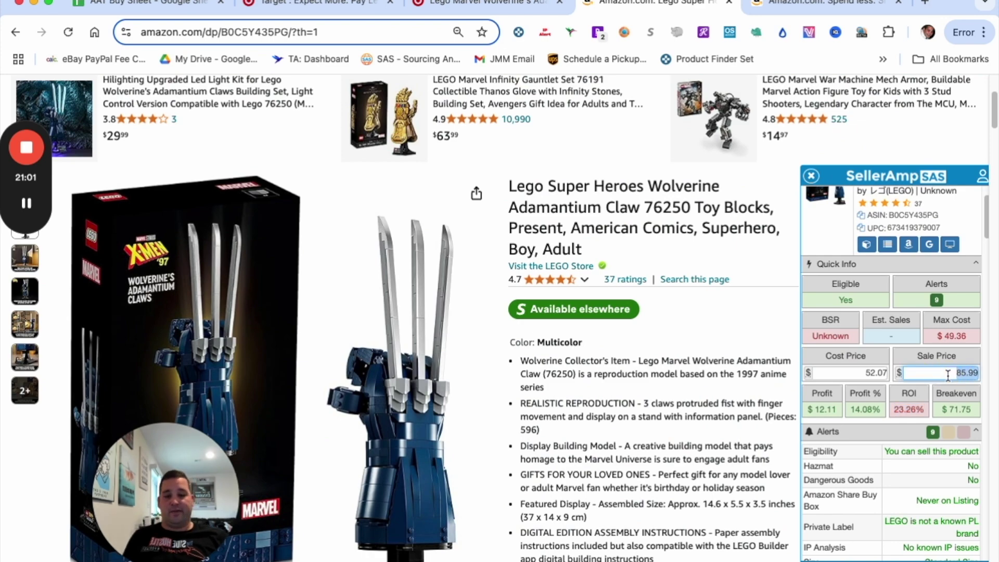
pyautogui.write('74.99')
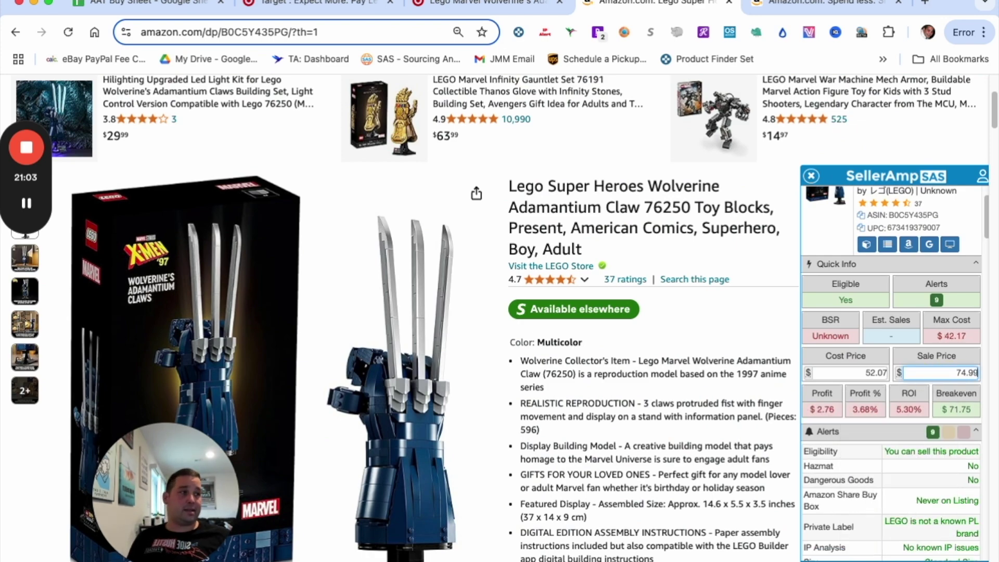
pyautogui.scroll(-10, 524, 200)
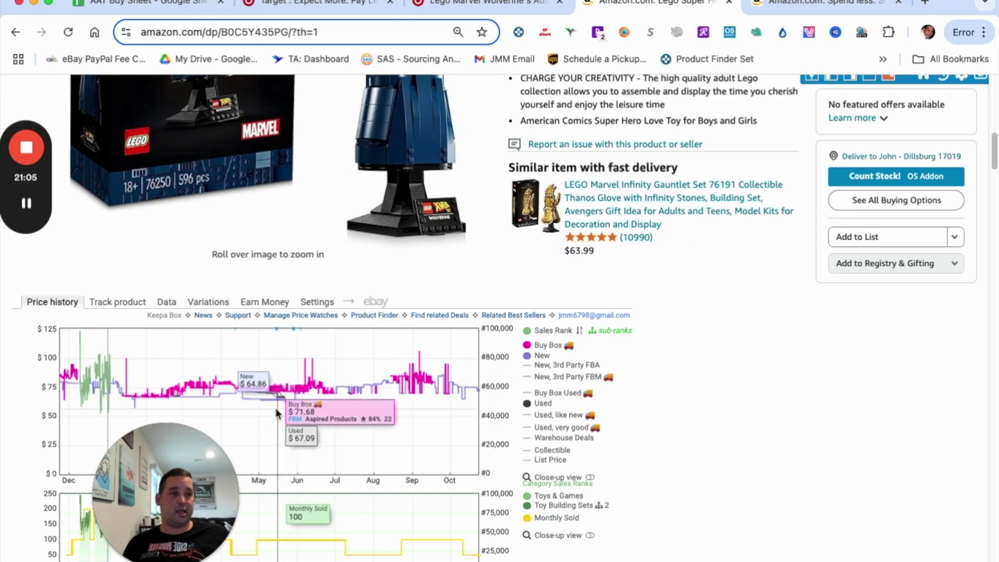
pyautogui.scroll(10, 918, 294)
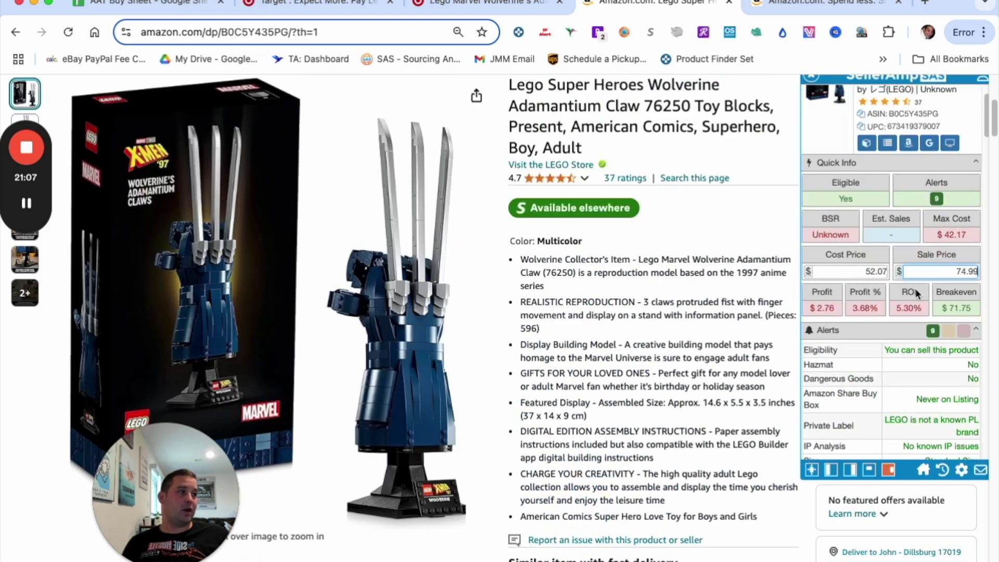
pyautogui.moveTo(838, 310)
pyautogui.doubleClick(824, 307)
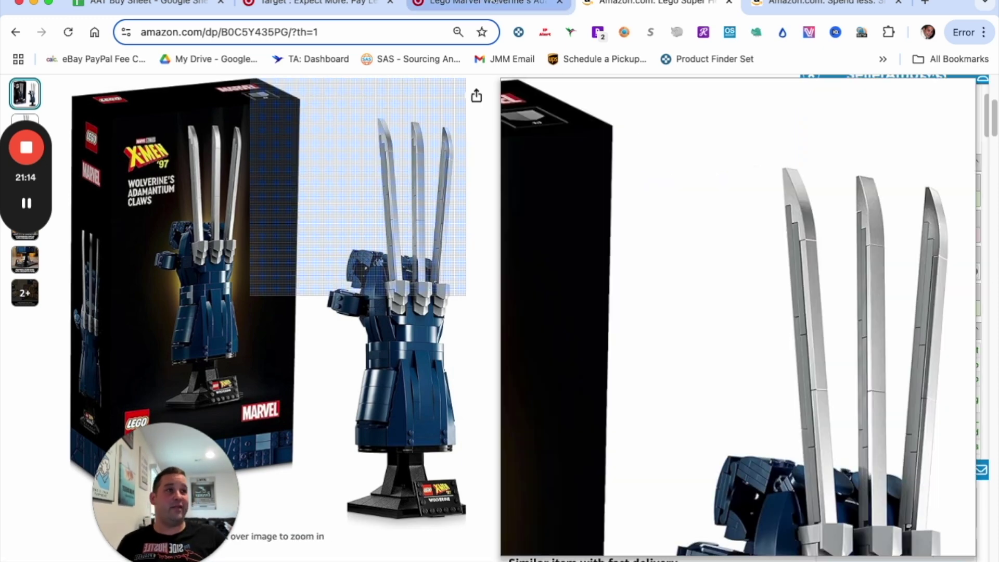
# Copy the Wolverine set's Target page URL and save it as the source in the Amazon listing's SellerAmp Lookup Details.
pyautogui.click(426, 6)
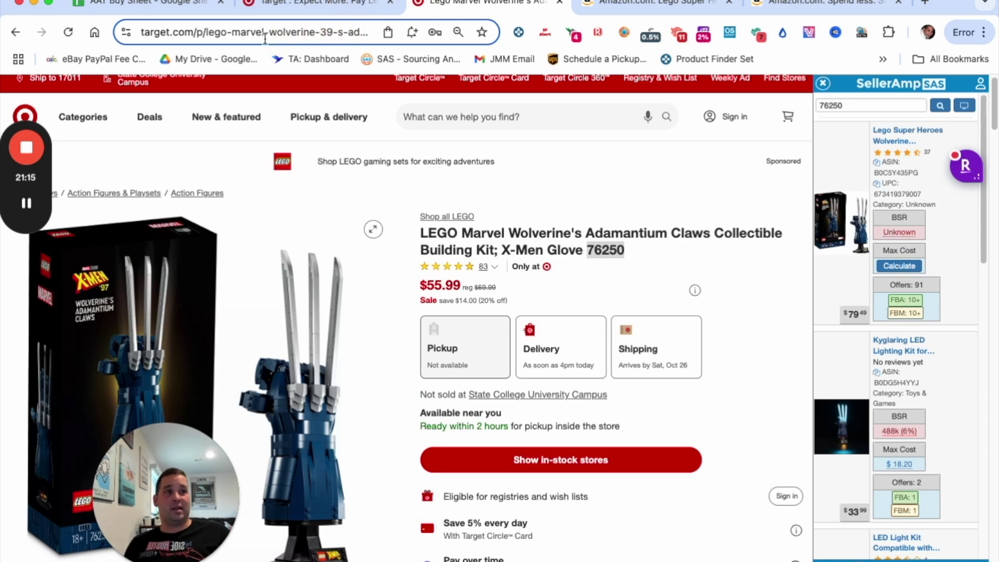
pyautogui.click(265, 39)
pyautogui.click(604, 2)
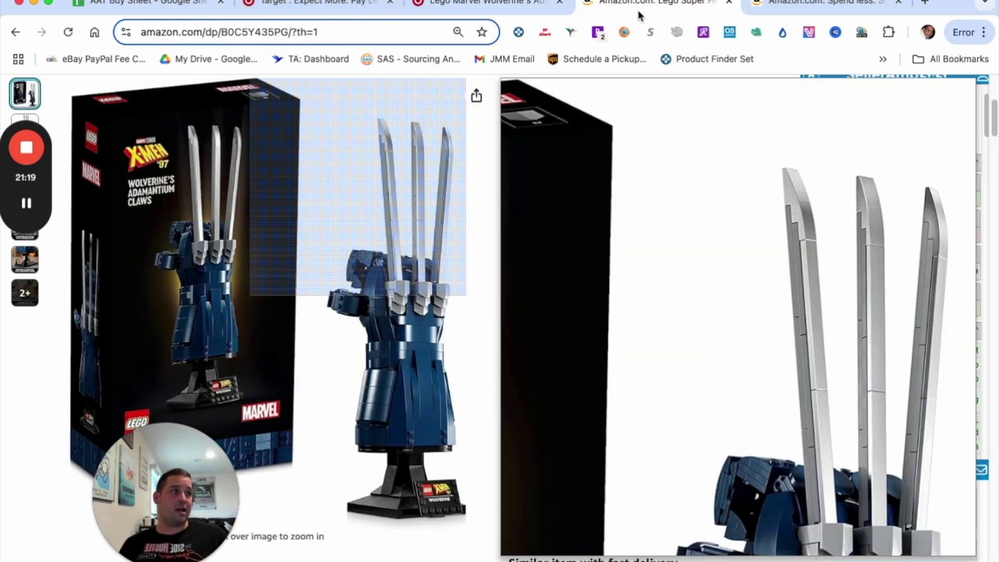
pyautogui.click(814, 11)
pyautogui.click(625, 10)
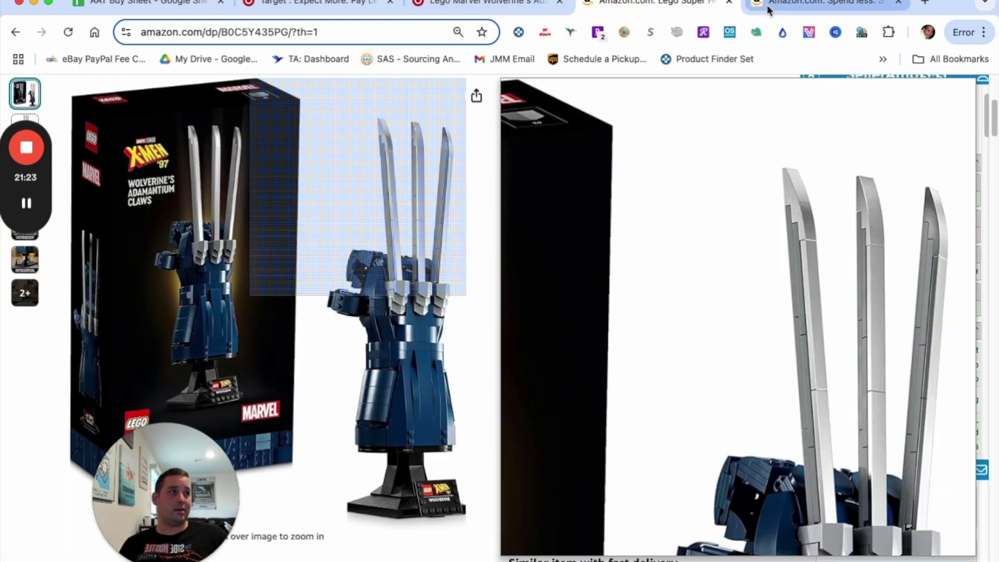
pyautogui.scroll(-8, 743, 260)
pyautogui.scroll(8, 742, 261)
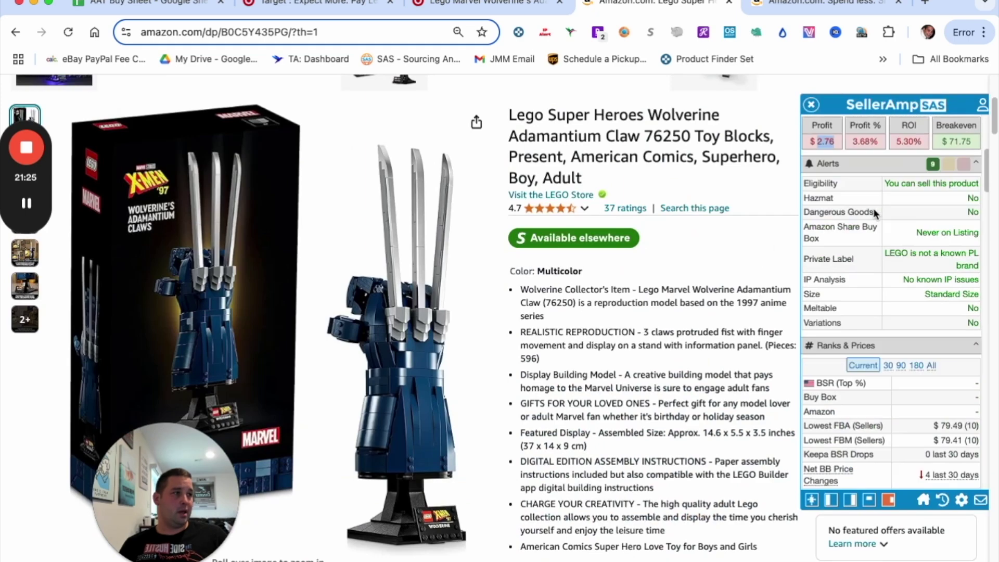
pyautogui.scroll(-5, 882, 260)
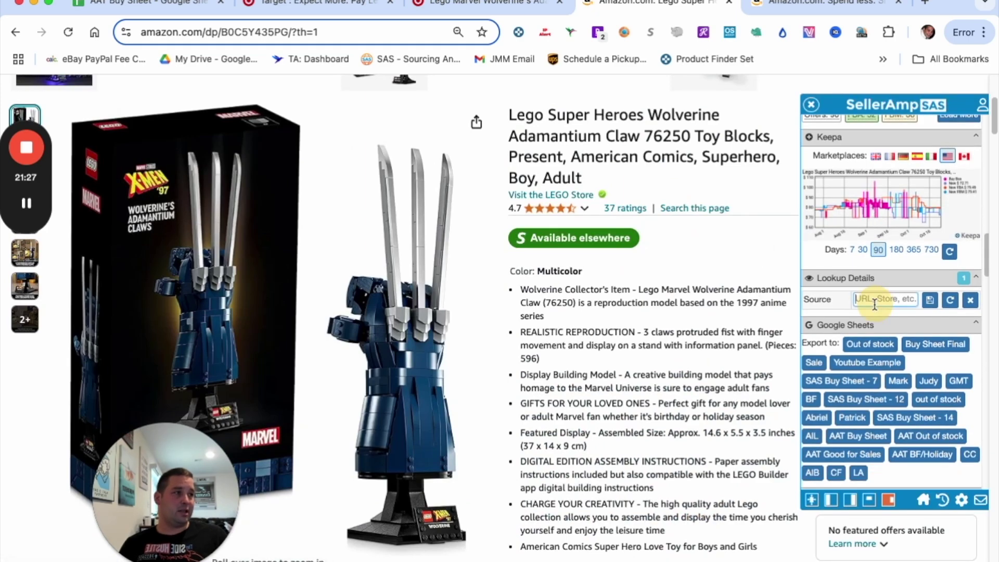
pyautogui.click(951, 300)
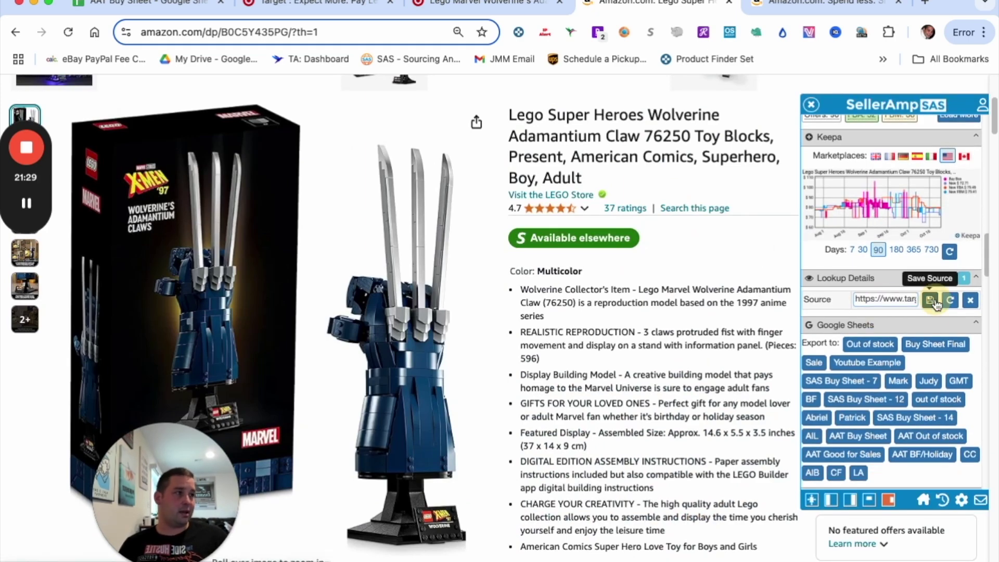
pyautogui.click(932, 300)
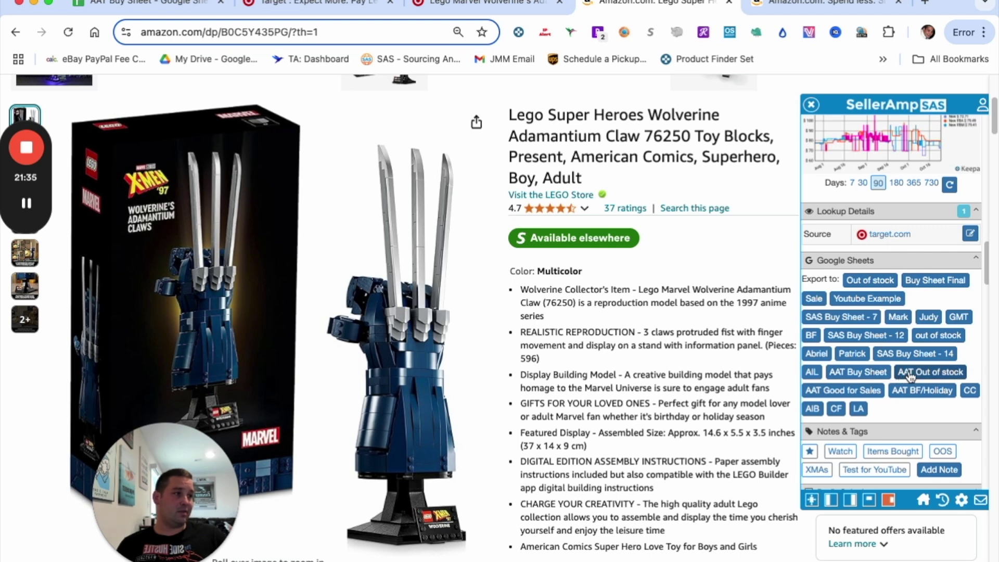
# Export the Wolverine claw to the AAT Good for Sales Google Sheet and recheck its cost and sale prices.
pyautogui.click(853, 391)
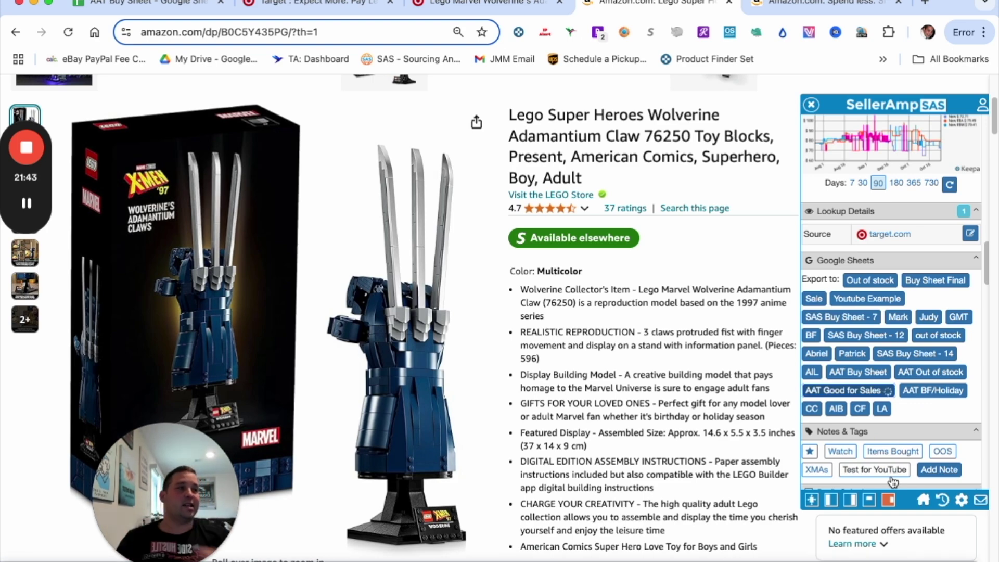
pyautogui.scroll(5, 909, 329)
pyautogui.scroll(2, 865, 198)
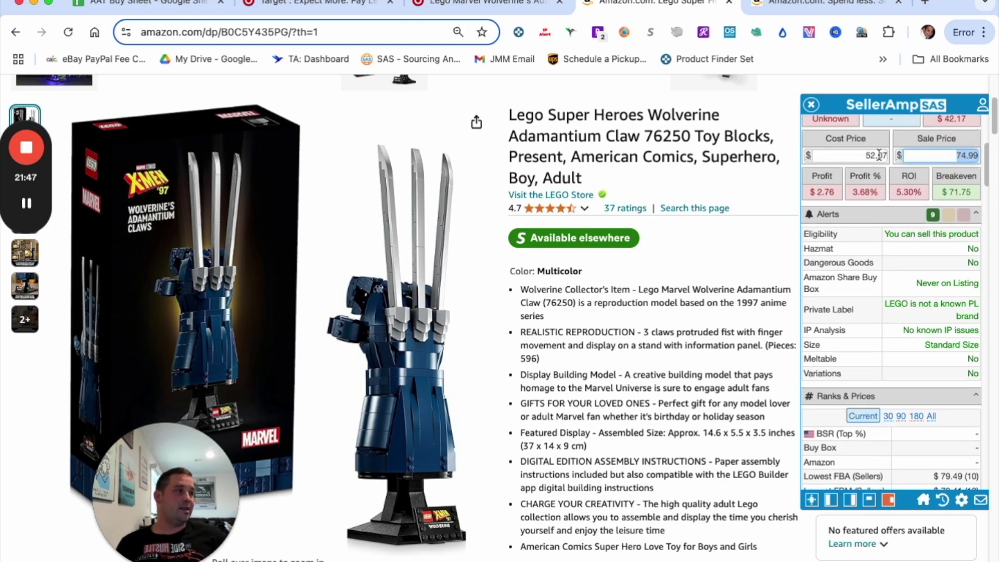
pyautogui.scroll(-4, 612, 147)
pyautogui.scroll(-4, 897, 170)
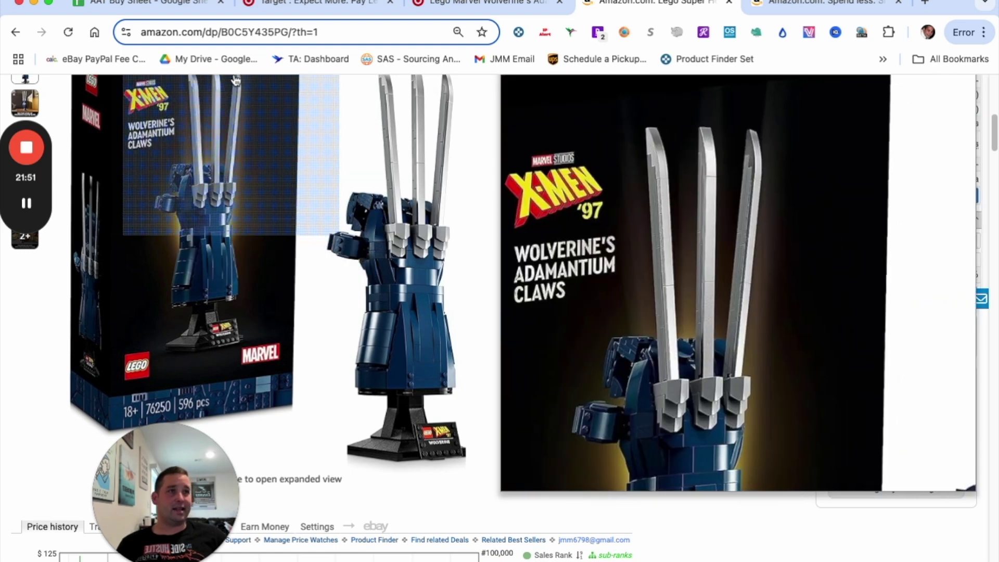
# Return to the Target sale list, dismiss the Wolverine lookup results and run a SellerAmp search on LEGO Marvel The Hoopty 76232.
pyautogui.click(343, 5)
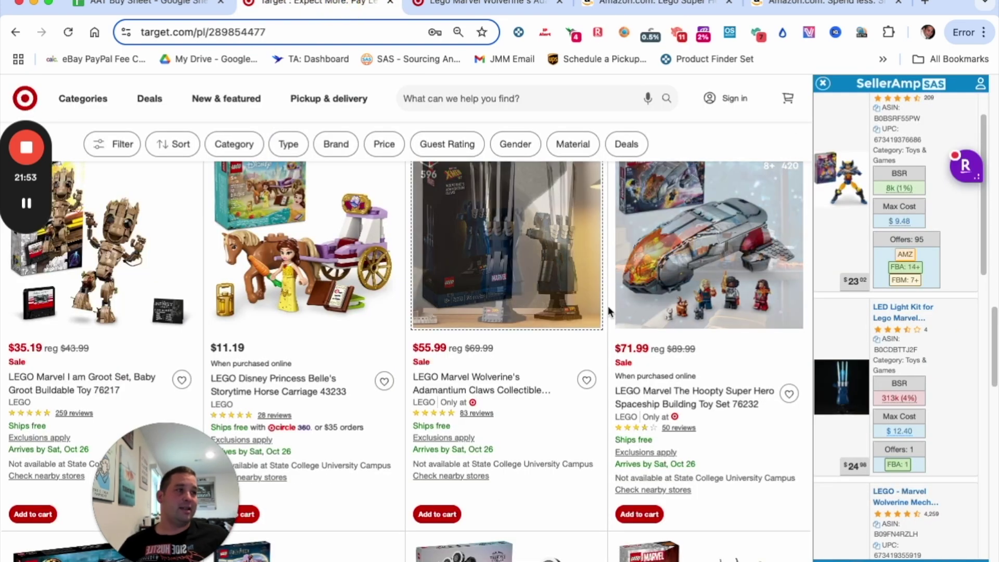
pyautogui.click(824, 85)
pyautogui.rightClick(791, 234)
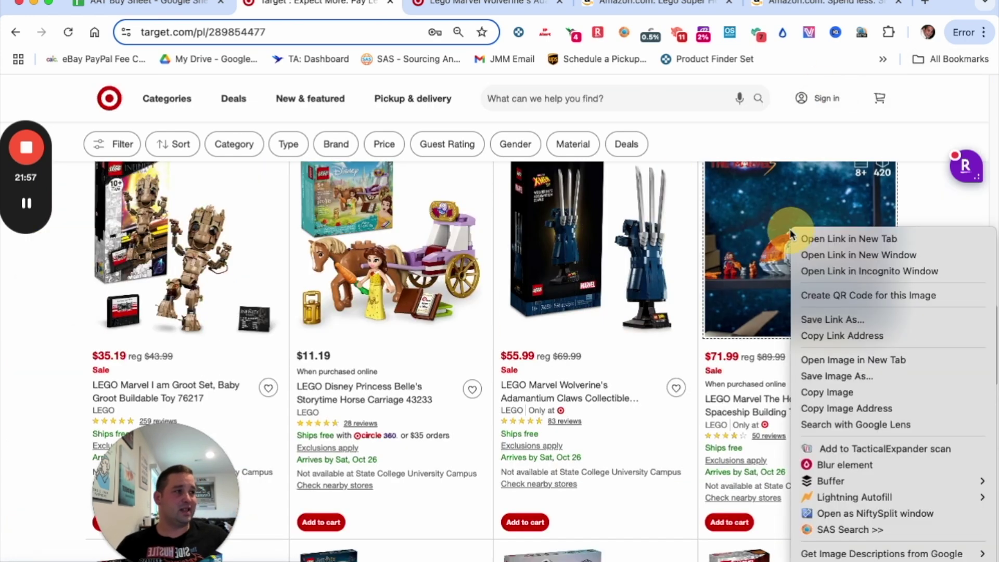
pyautogui.click(849, 529)
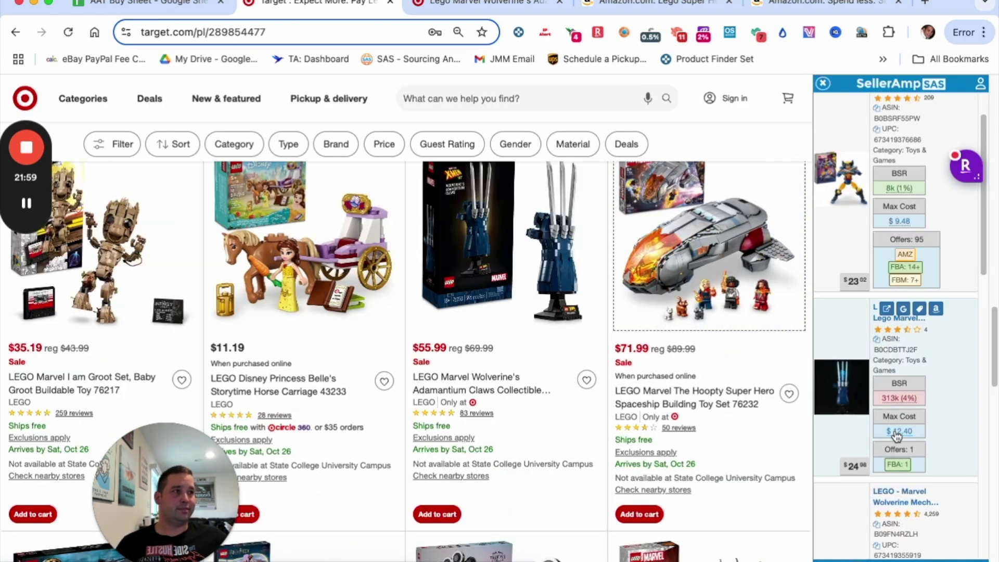
pyautogui.click(862, 363)
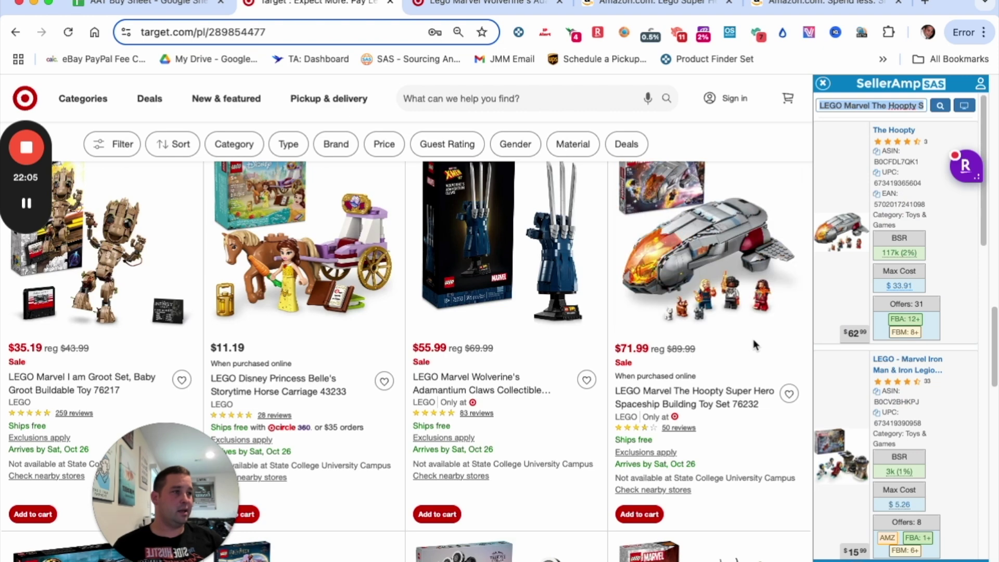
# Compare the Hoopty's SellerAmp match, including sales rank, max cost and offers, with its discounted price in the Target list.
pyautogui.scroll(-2, 865, 313)
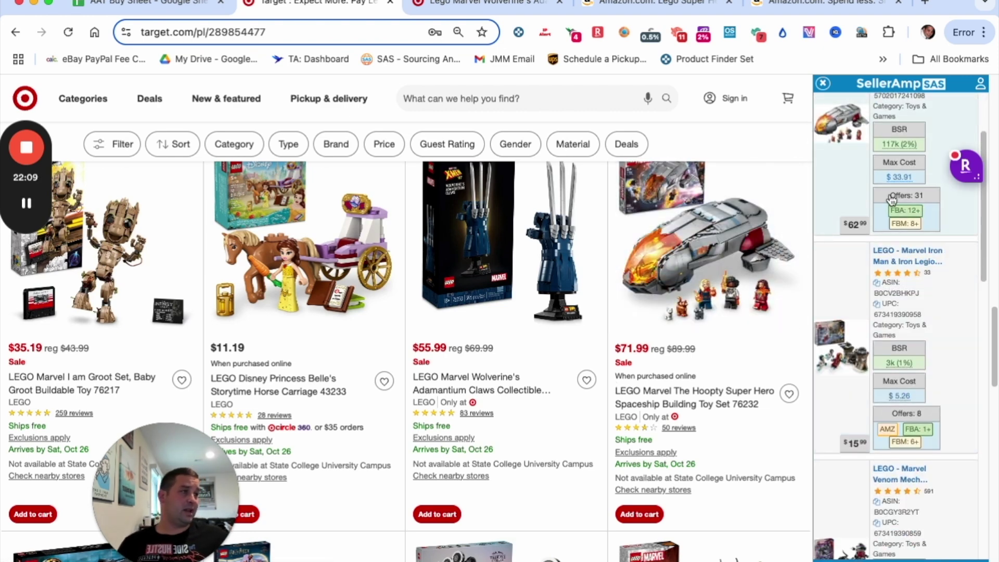
pyautogui.scroll(1, 718, 312)
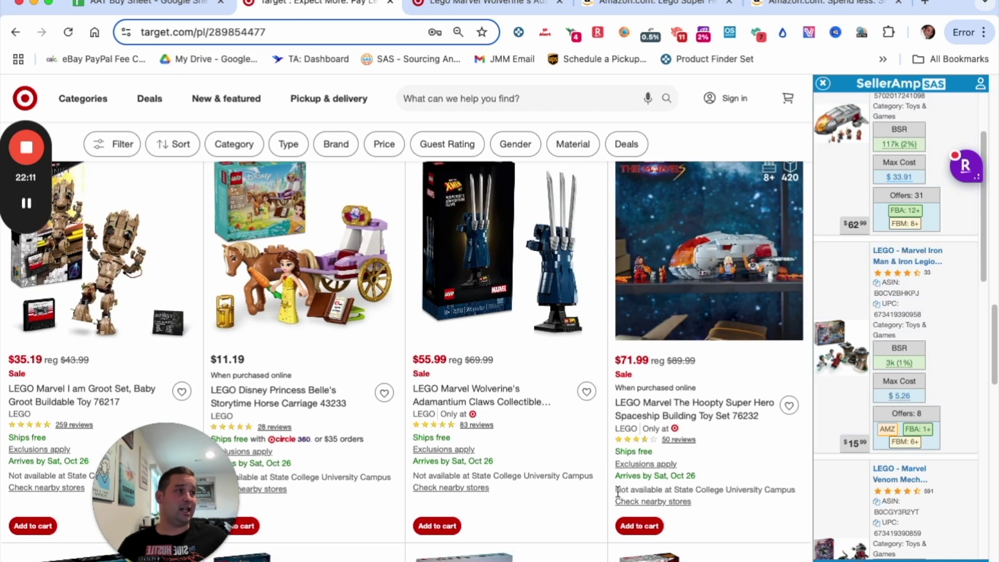
pyautogui.scroll(-5, 717, 360)
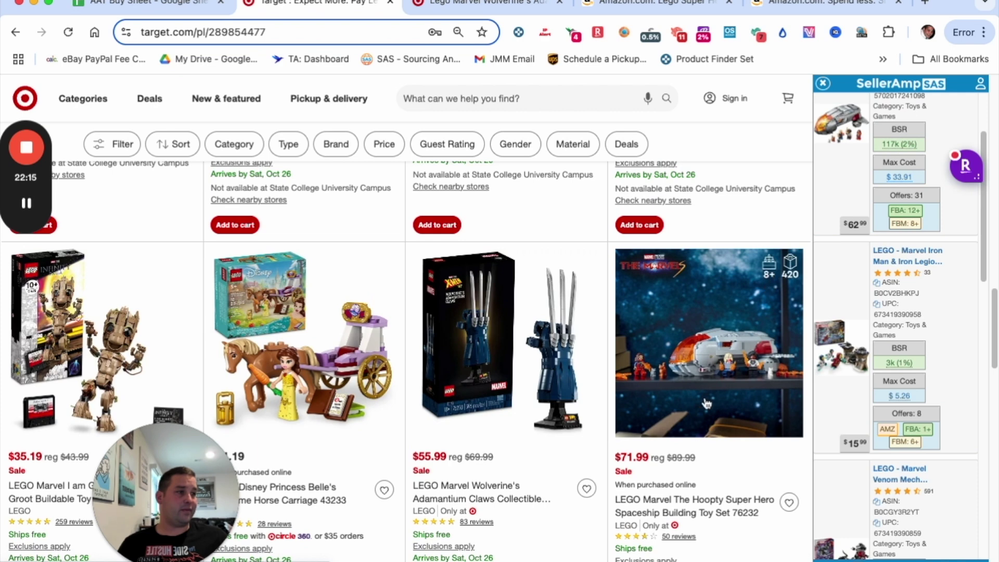
pyautogui.scroll(2, 911, 156)
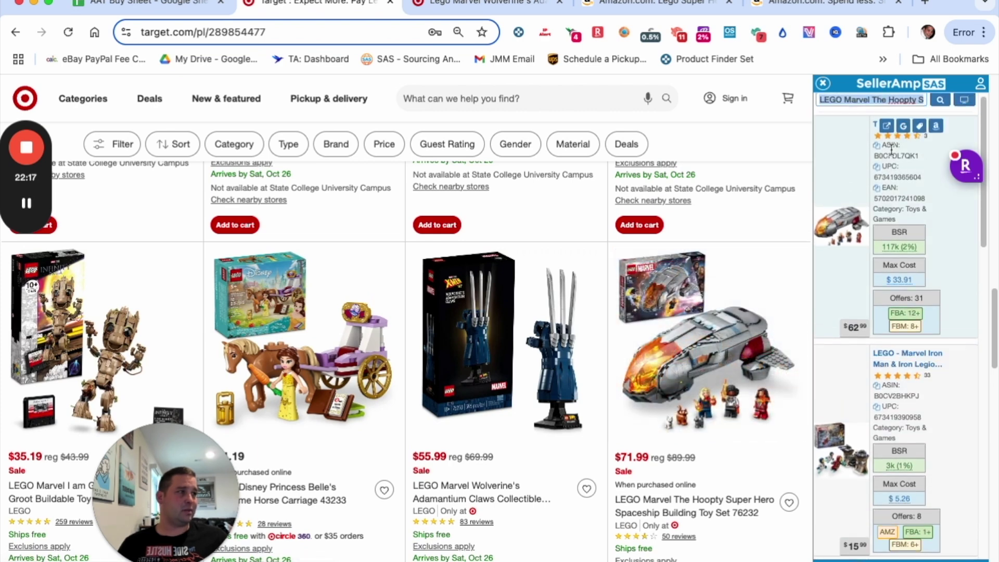
pyautogui.scroll(2, 903, 156)
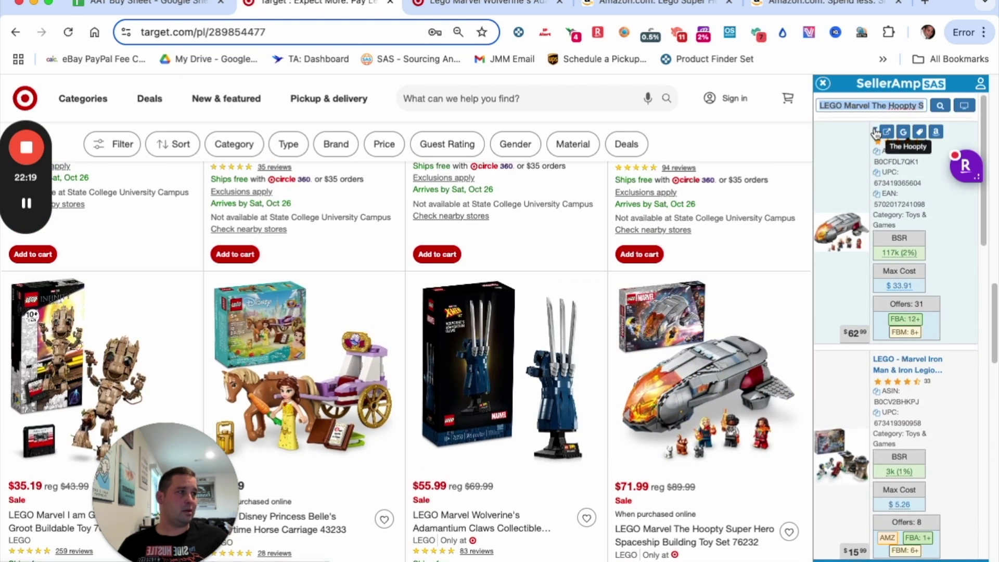
pyautogui.scroll(-2, 709, 339)
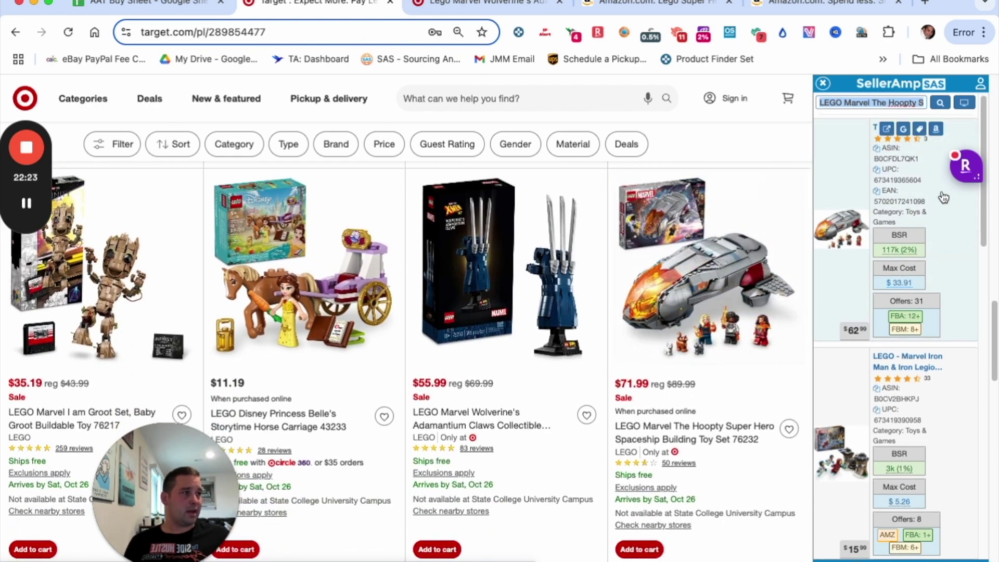
pyautogui.scroll(-3, 739, 311)
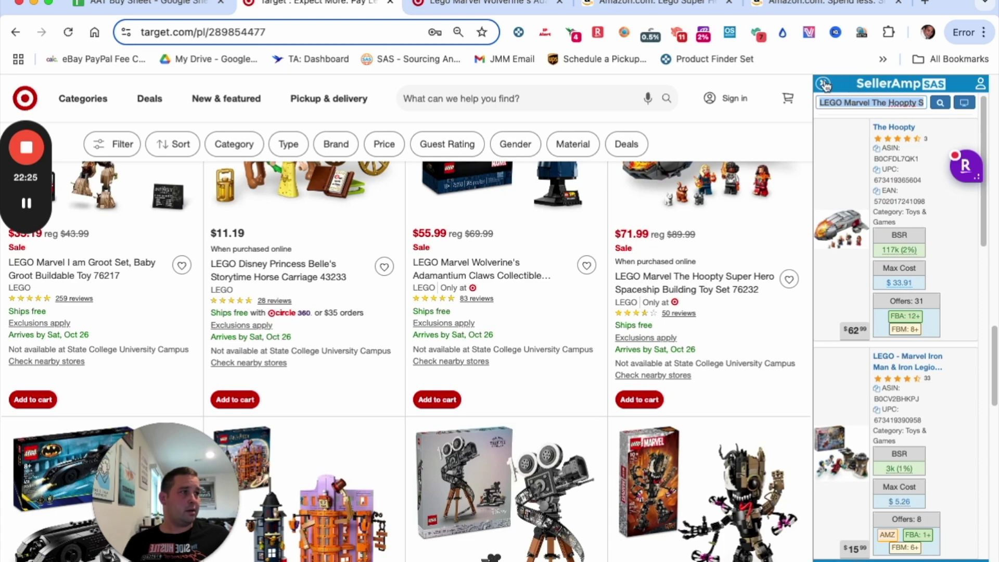
pyautogui.scroll(2, 745, 307)
pyautogui.moveTo(929, 126)
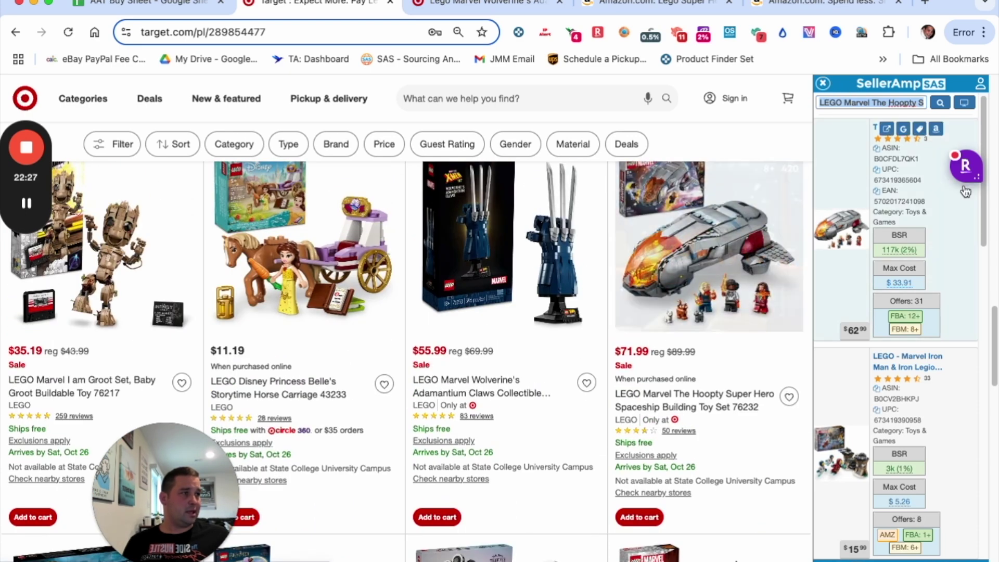
# Open The Hoopty's Amazon listing from the SellerAmp match and close the leftover Wolverine product pages and other Amazon page.
pyautogui.click(886, 128)
pyautogui.click(544, 3)
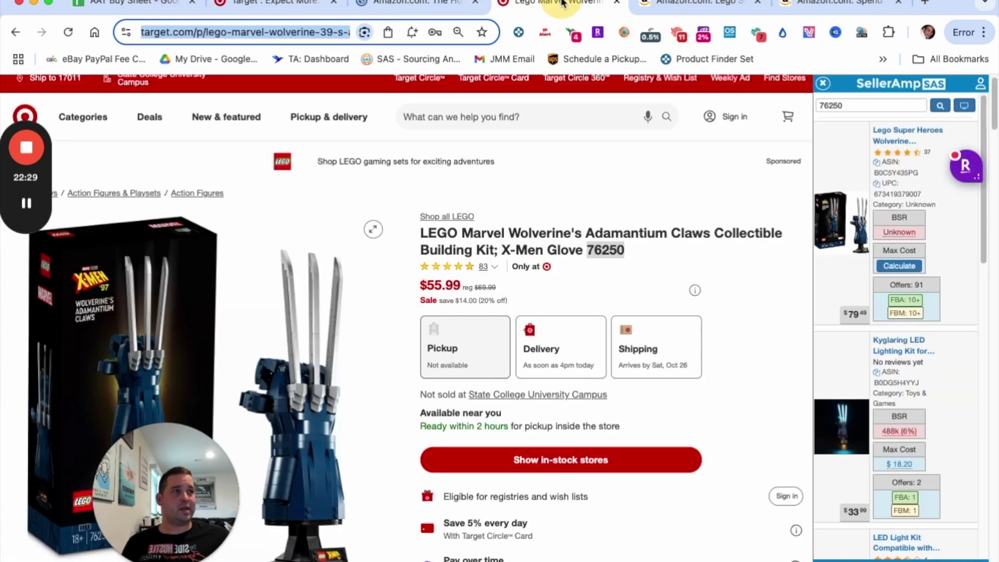
pyautogui.click(619, 3)
pyautogui.click(619, 3)
pyautogui.click(619, 2)
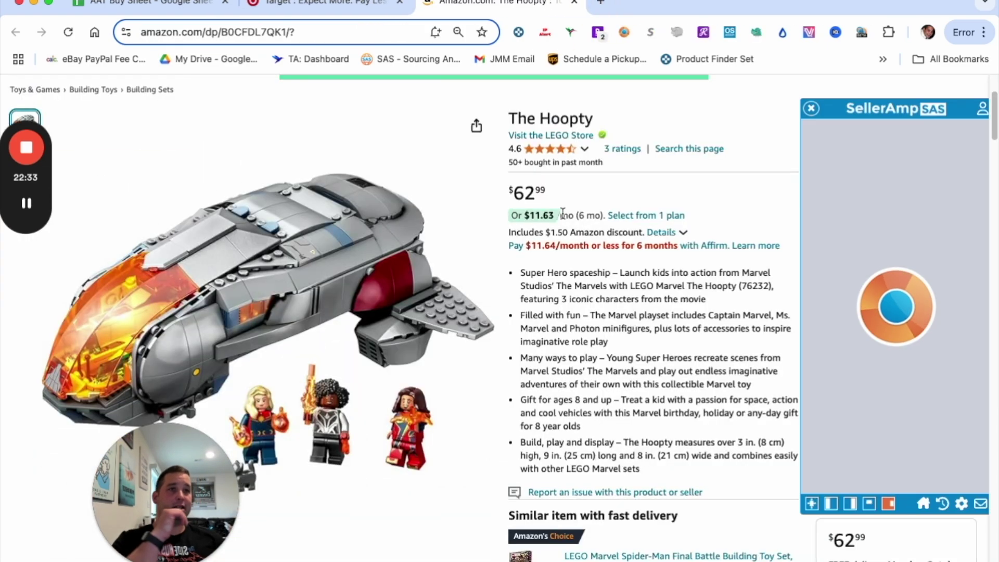
# Review the Hoopty's Amazon listing and its Keepa price, sales rank and offer count history.
pyautogui.scroll(-3, 575, 224)
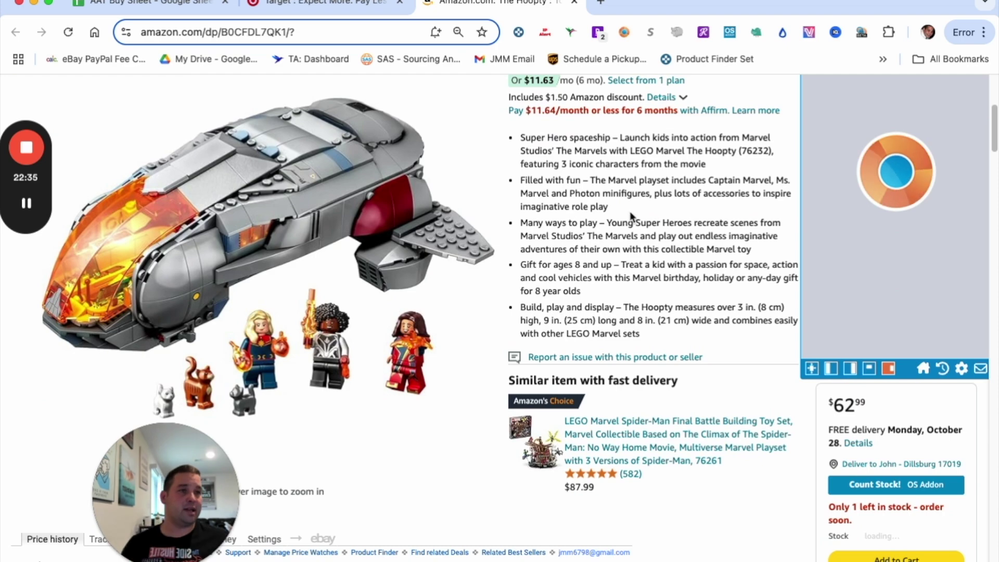
pyautogui.scroll(-8, 582, 227)
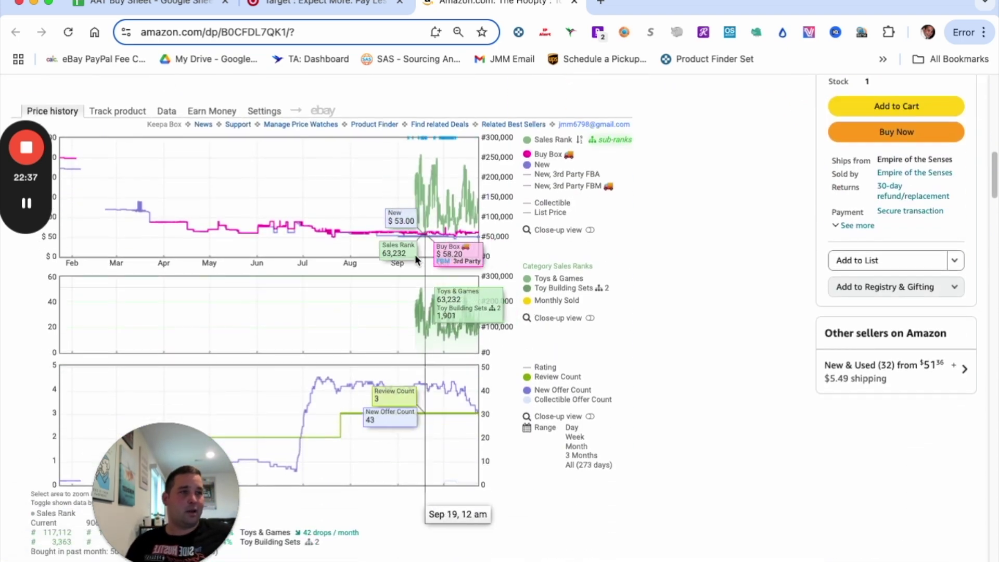
pyautogui.scroll(1, 695, 167)
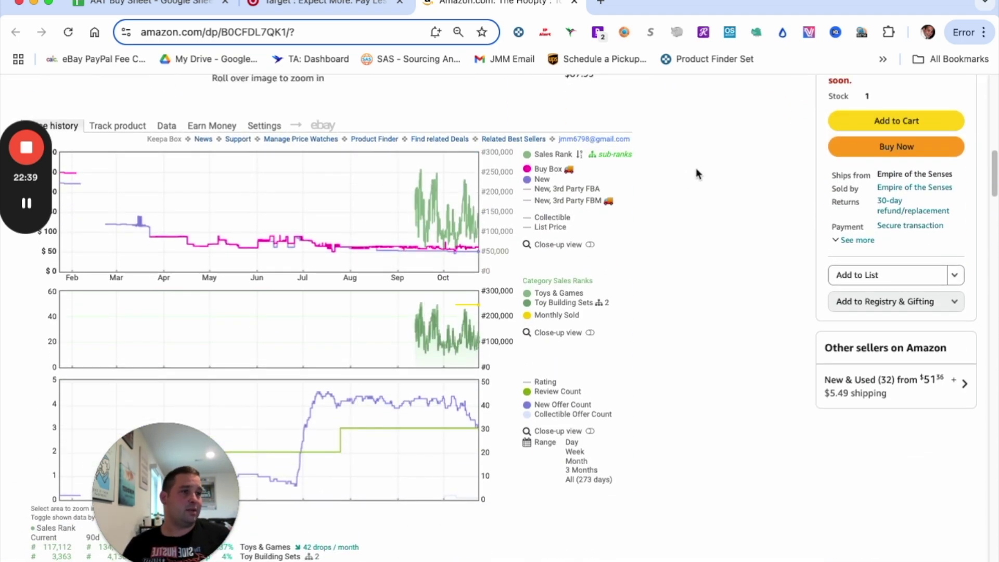
pyautogui.scroll(1, 676, 166)
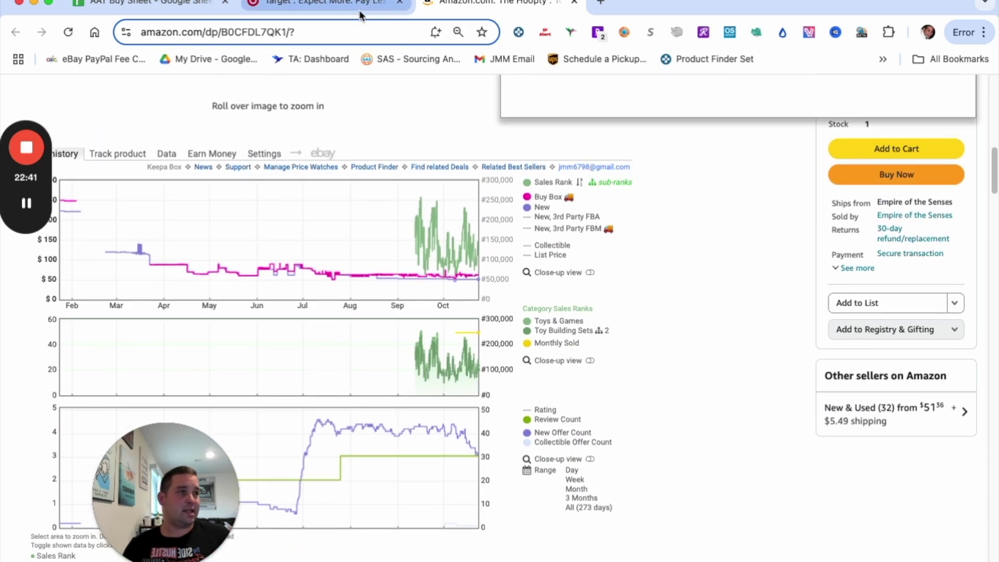
# Check the Hoopty's Target price against its Keepa price history, and close the Amazon listing and the SellerAmp results.
pyautogui.click(318, 5)
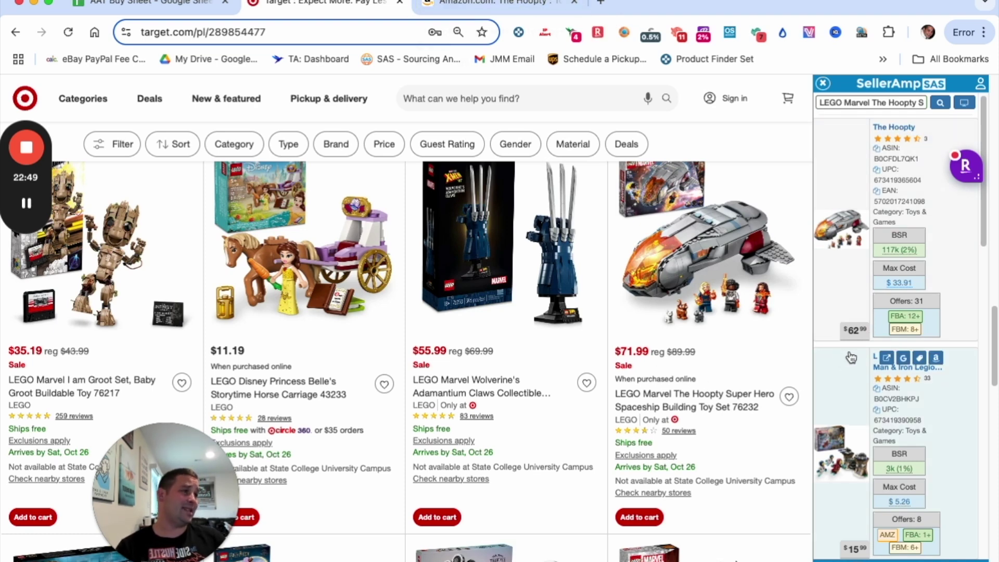
pyautogui.click(502, 6)
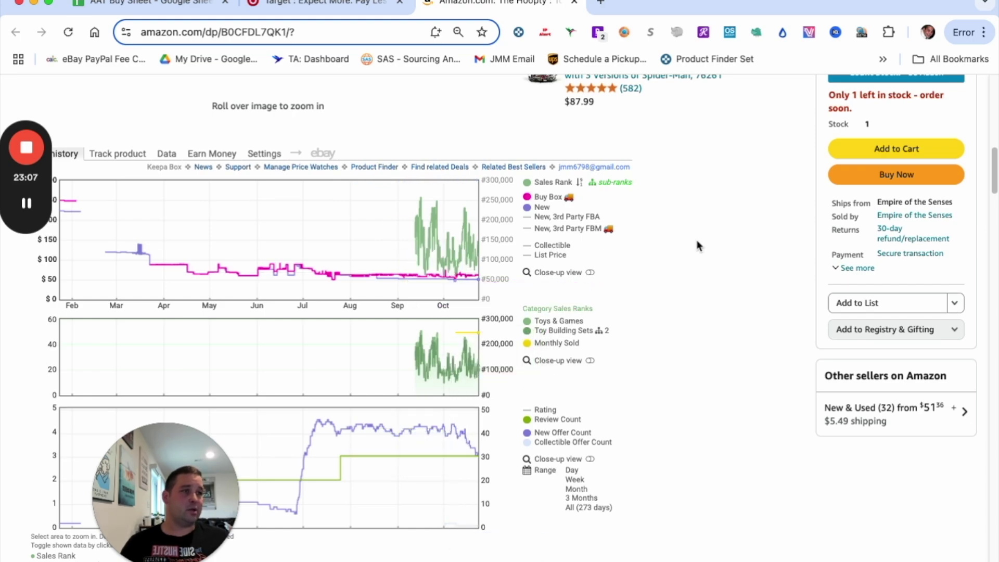
pyautogui.scroll(15, 718, 239)
pyautogui.click(575, 3)
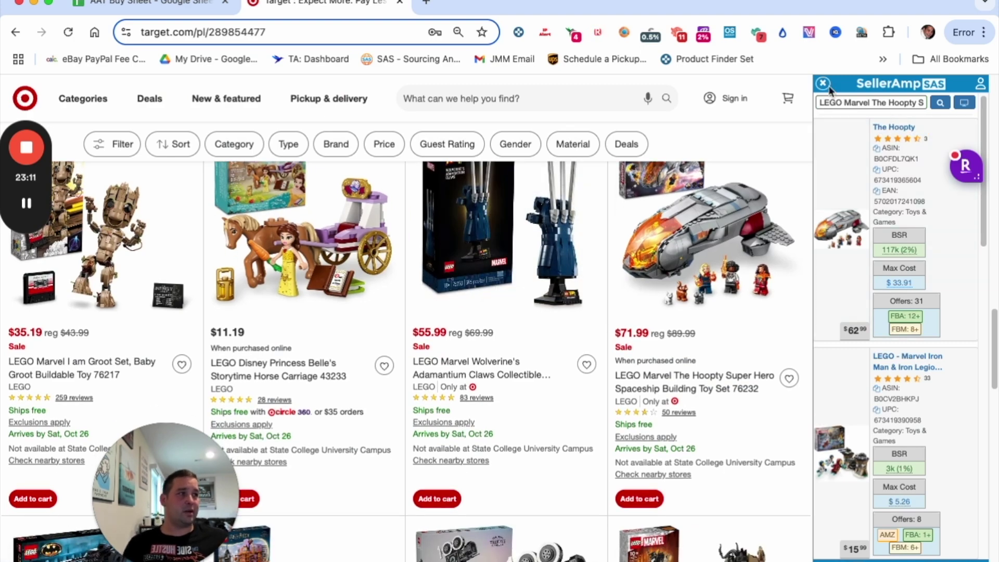
pyautogui.click(827, 86)
# Look up the LEGO DC Batmobile 76224 from the Target list in SellerAmp, check its match and close the results.
pyautogui.scroll(-6, 382, 287)
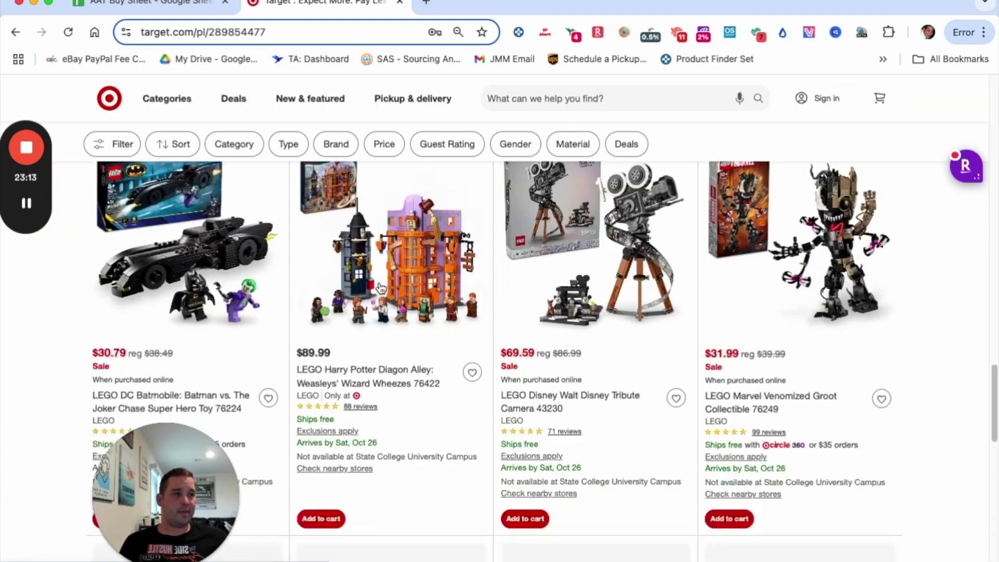
pyautogui.scroll(-1, 381, 288)
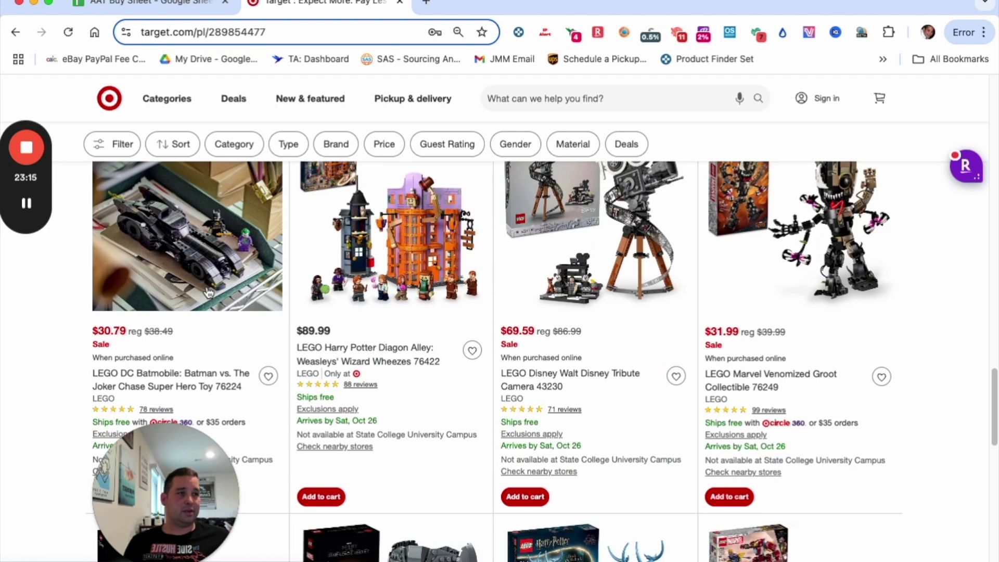
pyautogui.scroll(3, 208, 292)
pyautogui.scroll(-4, 218, 264)
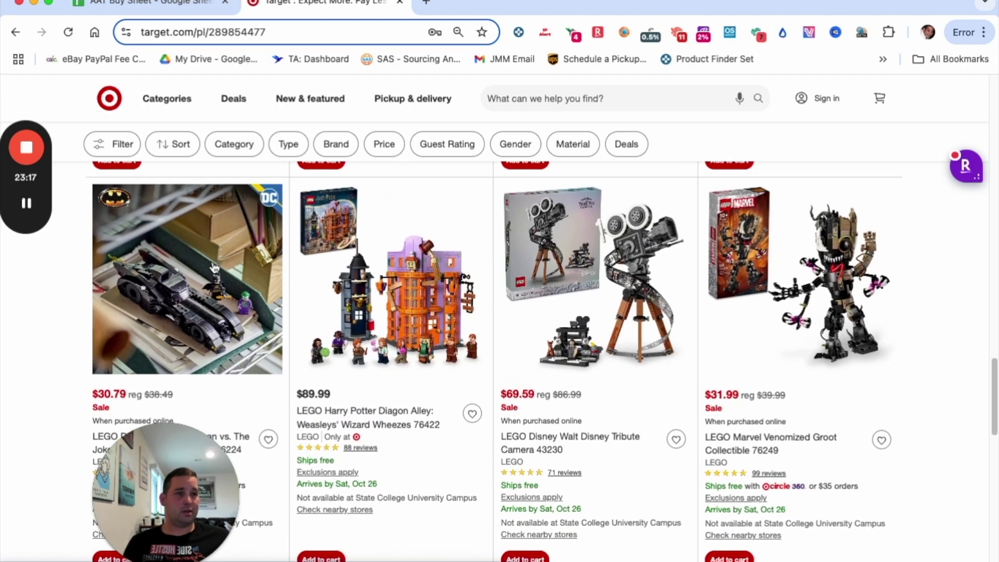
pyautogui.rightClick(207, 241)
pyautogui.click(288, 546)
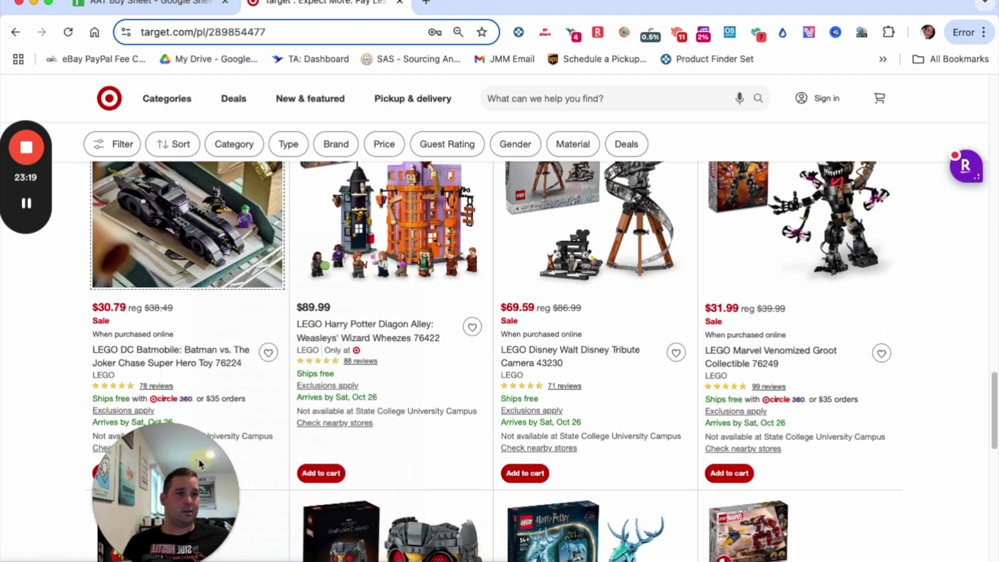
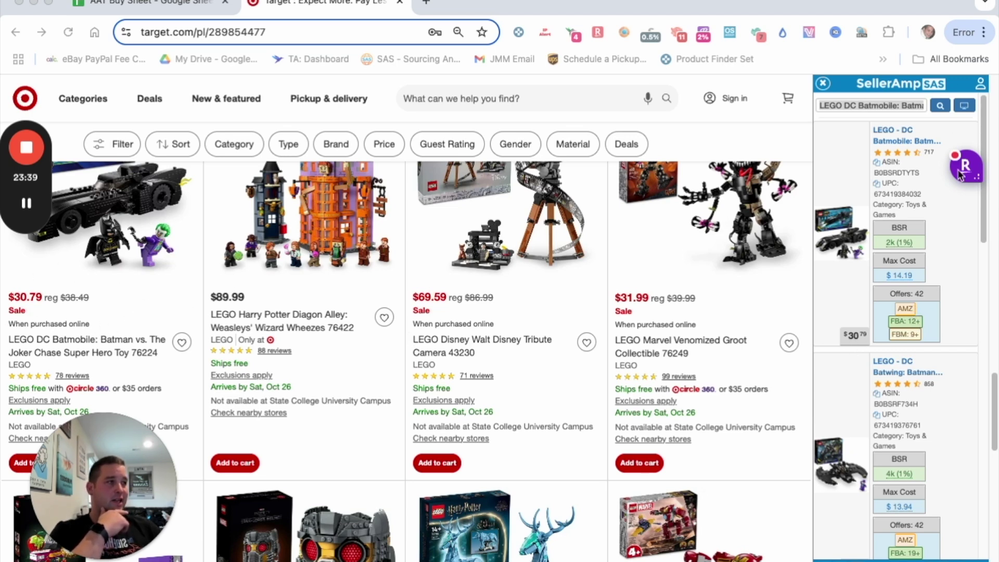
pyautogui.click(823, 84)
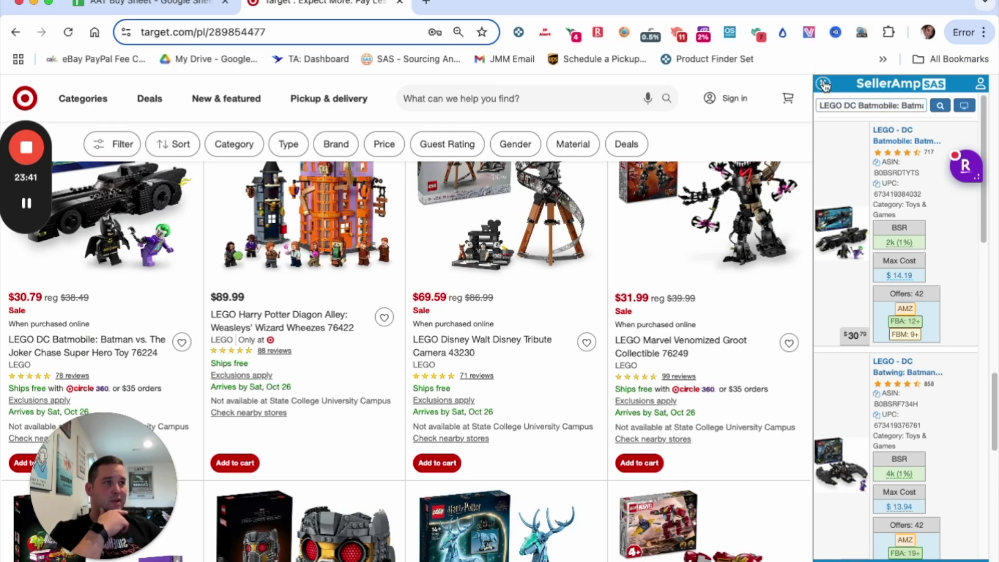
pyautogui.click(823, 84)
# Look up the LEGO Walt Disney Tribute Camera 43230 in SellerAmp, check its Amazon offers and close the results.
pyautogui.rightClick(592, 224)
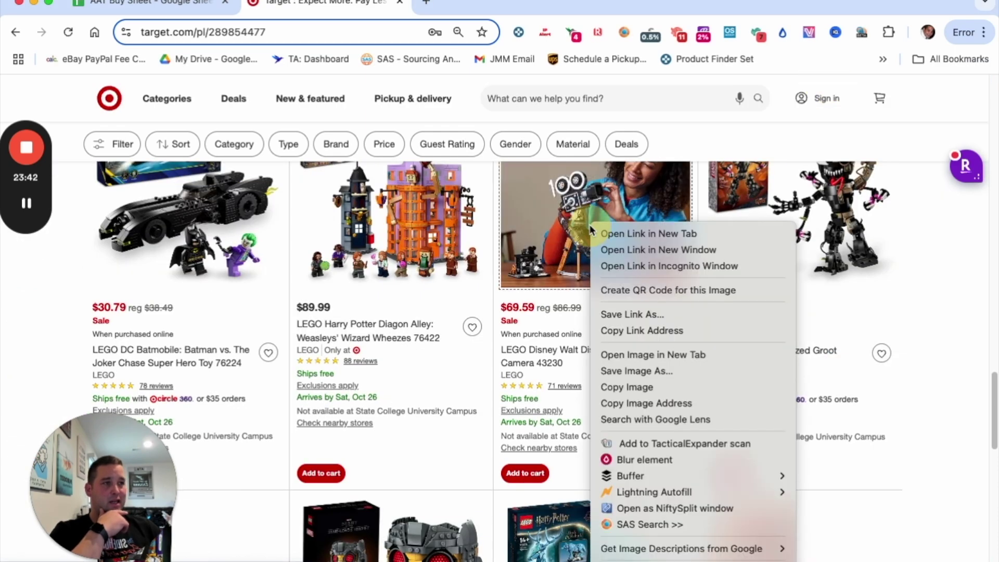
pyautogui.click(641, 524)
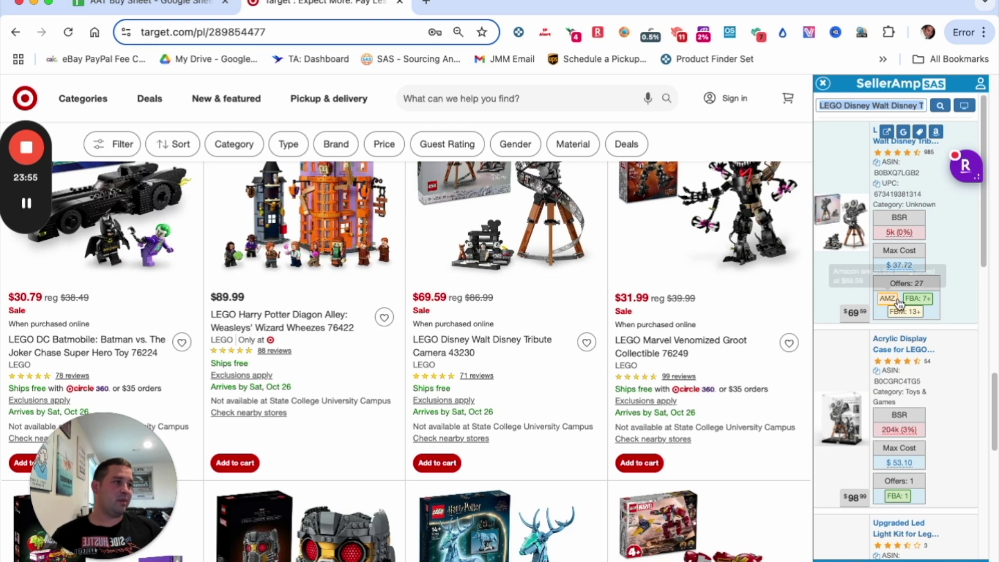
pyautogui.click(824, 85)
# Look up the LEGO Marvel Venomized Groot 76249 in SellerAmp, check its match and close the results.
pyautogui.rightClick(802, 245)
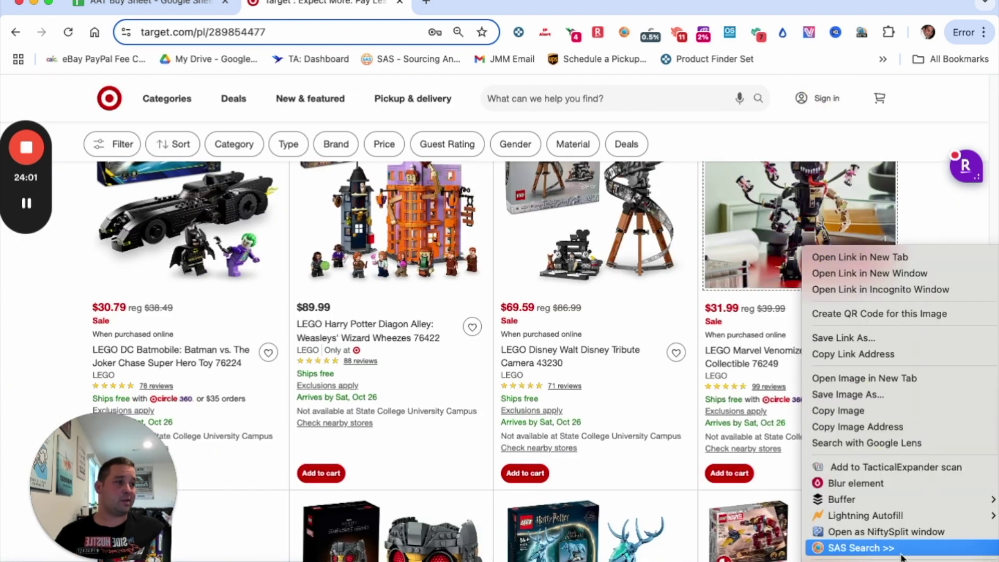
pyautogui.click(886, 550)
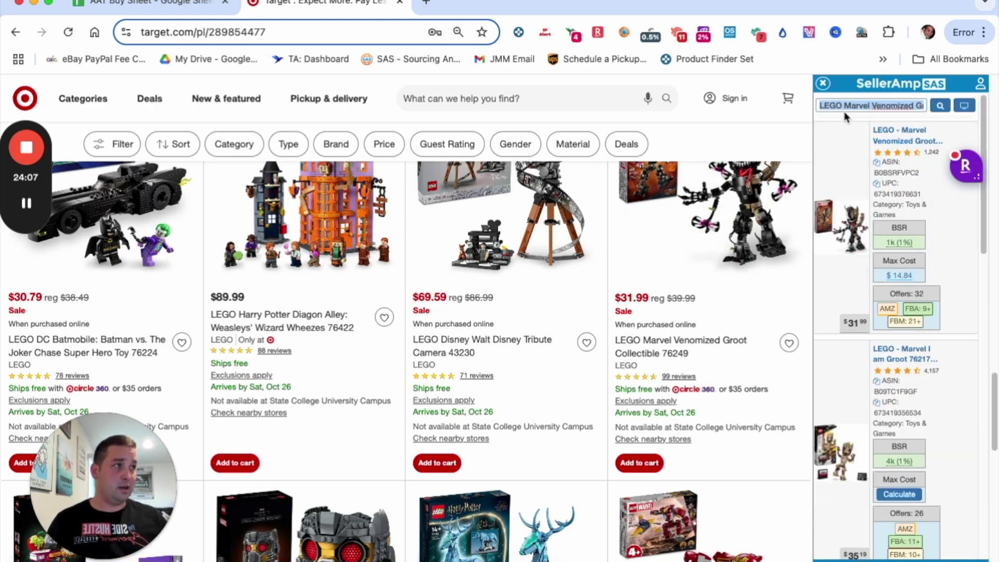
pyautogui.click(824, 87)
# Look up the LEGO Disney Villain Icons set 43227 in SellerAmp, check the matches and close the results.
pyautogui.scroll(-3, 673, 319)
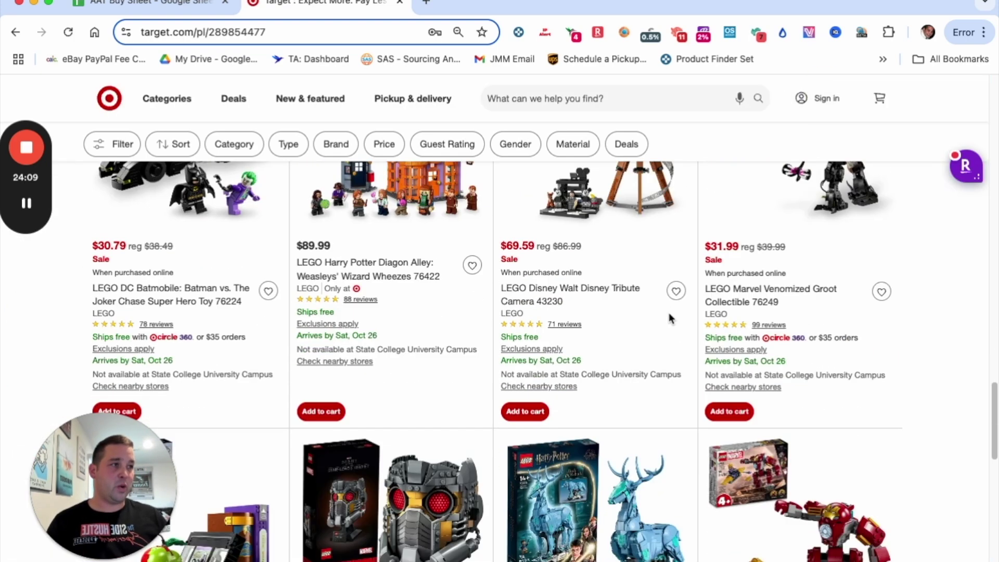
pyautogui.scroll(-4, 650, 160)
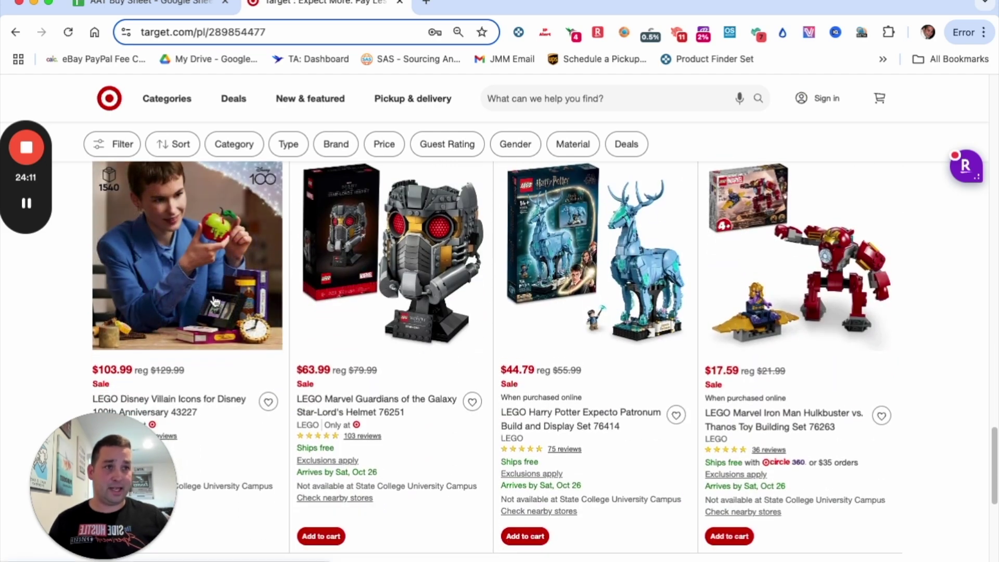
pyautogui.rightClick(210, 294)
pyautogui.click(457, 546)
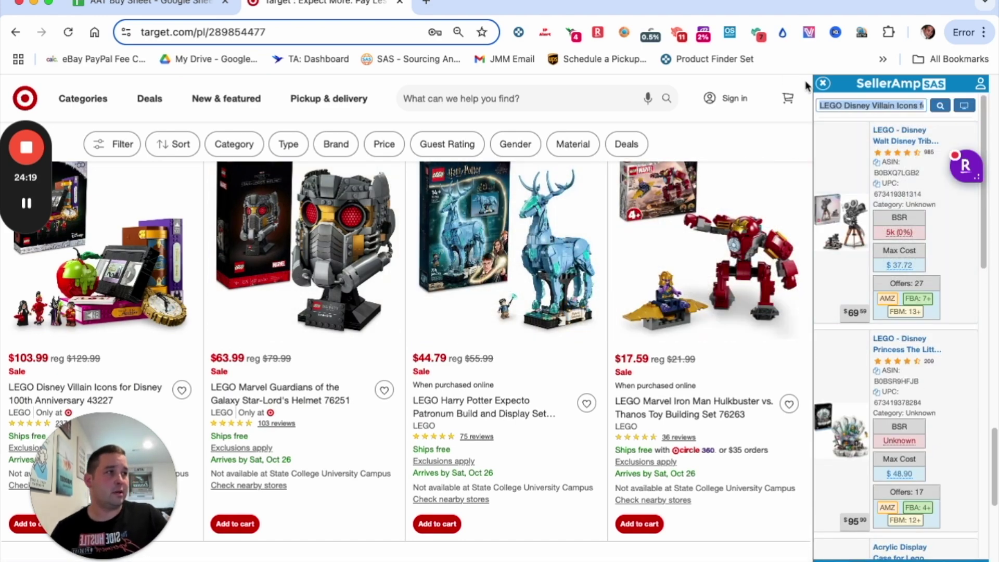
pyautogui.click(823, 84)
pyautogui.scroll(-2, 94, 254)
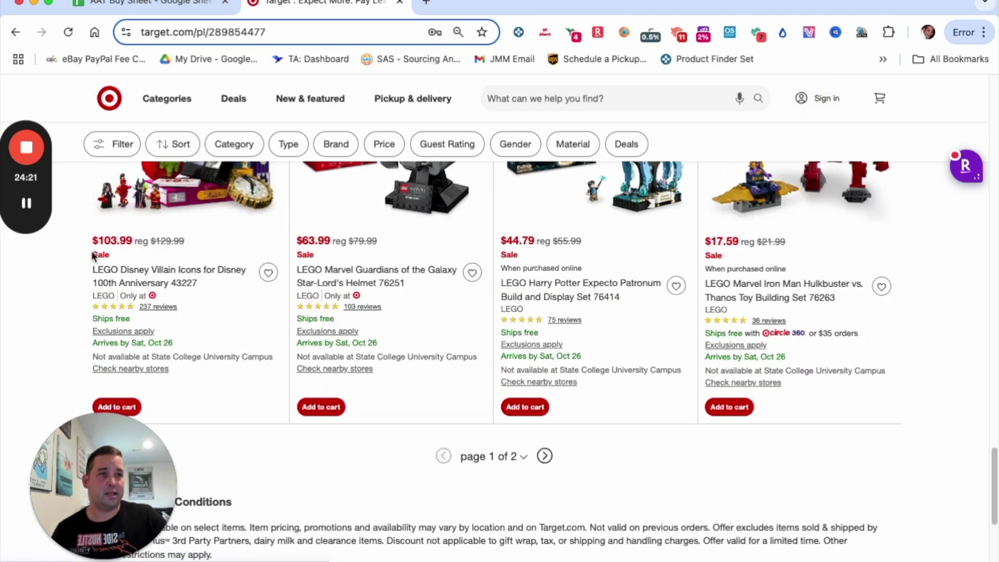
# Search SellerAmp for the full title "LEGO Disney Villain Icons for Disney 100th Anniversary 43227", go through every match and close the results.
pyautogui.moveTo(89, 269); pyautogui.dragTo(194, 281)
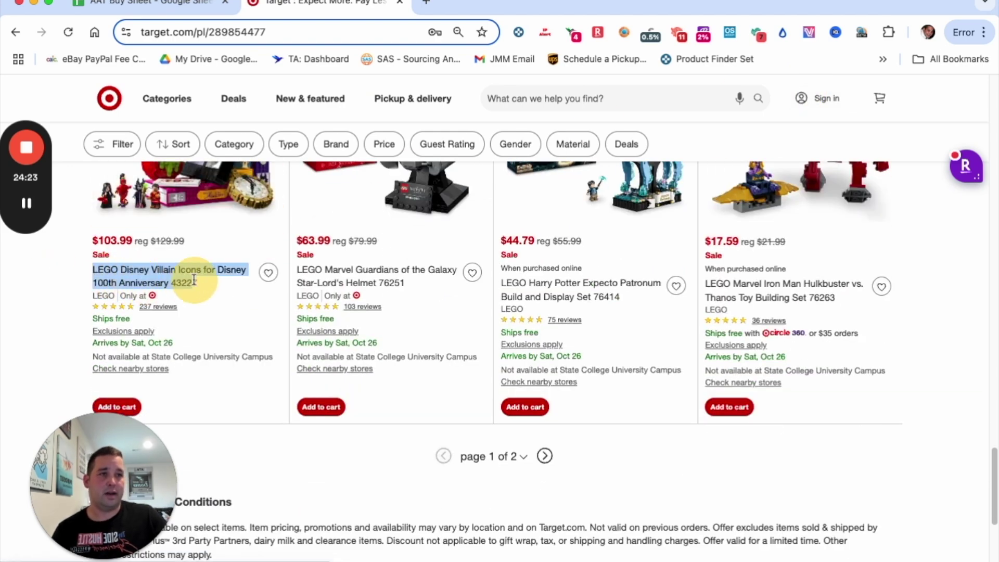
pyautogui.rightClick(193, 280)
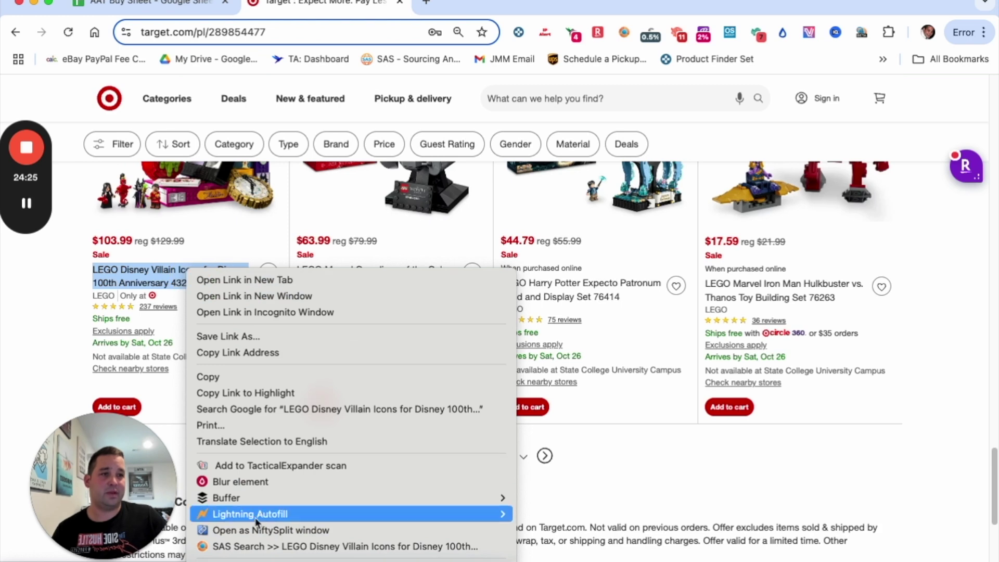
pyautogui.click(245, 544)
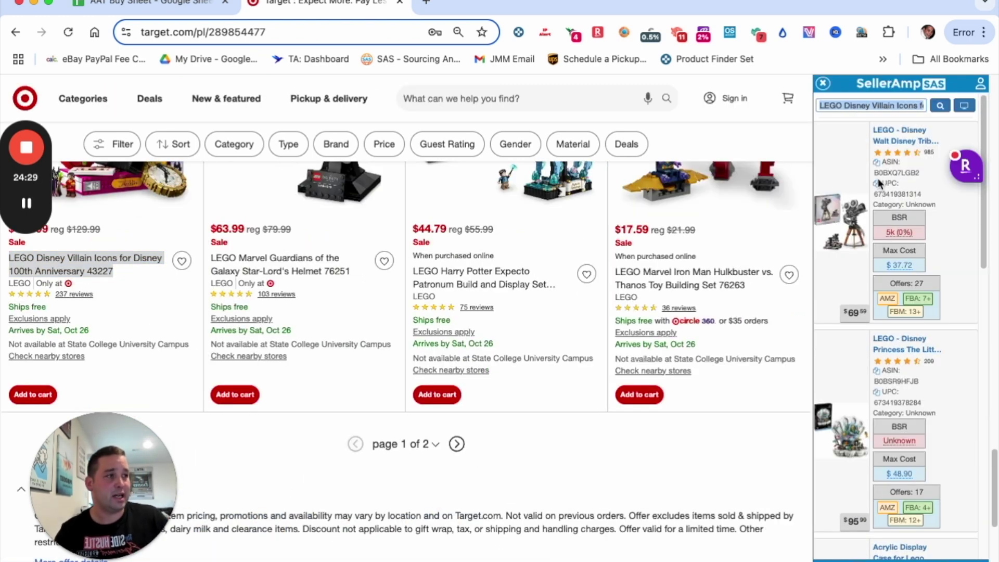
pyautogui.scroll(-3, 885, 241)
pyautogui.scroll(-5, 881, 241)
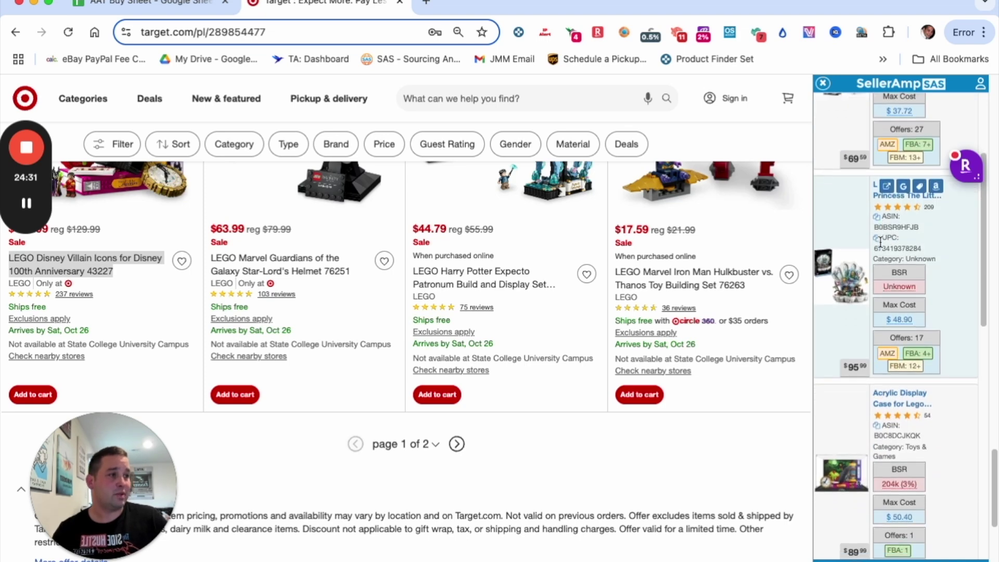
pyautogui.scroll(-4, 892, 238)
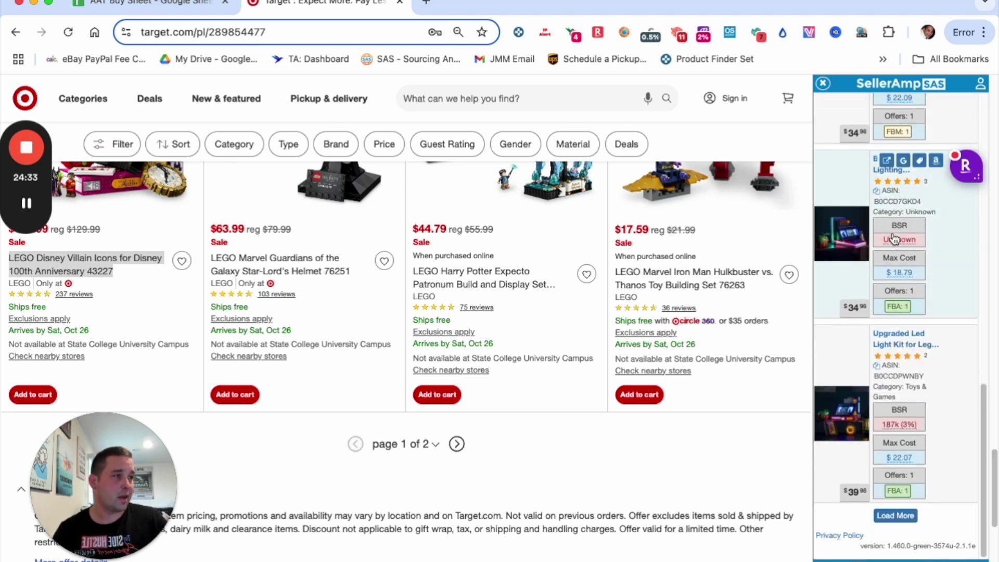
pyautogui.click(823, 81)
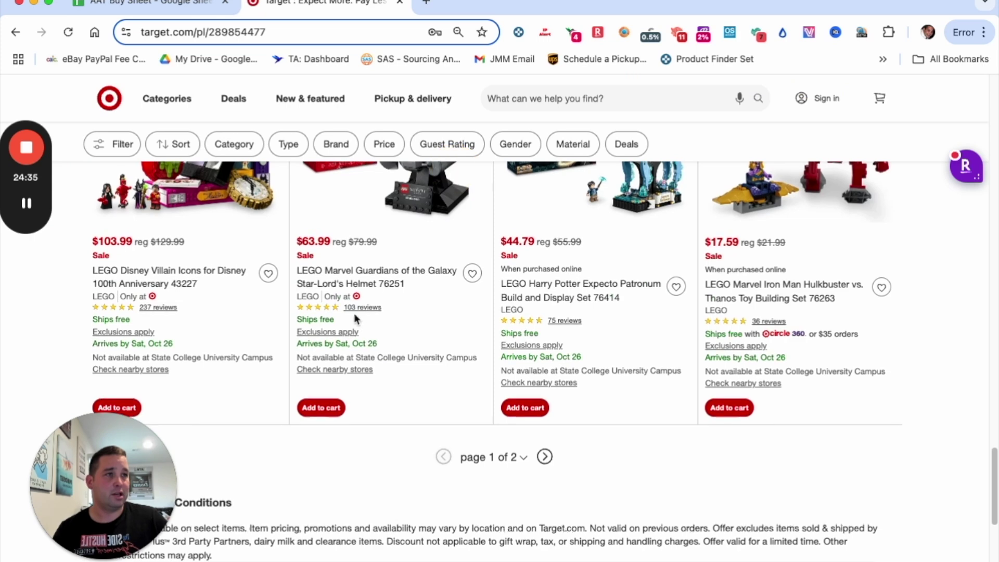
# Look up the LEGO Marvel Star-Lord's Helmet 76251 from the Target list in SellerAmp and compare its Amazon matches.
pyautogui.rightClick(440, 239)
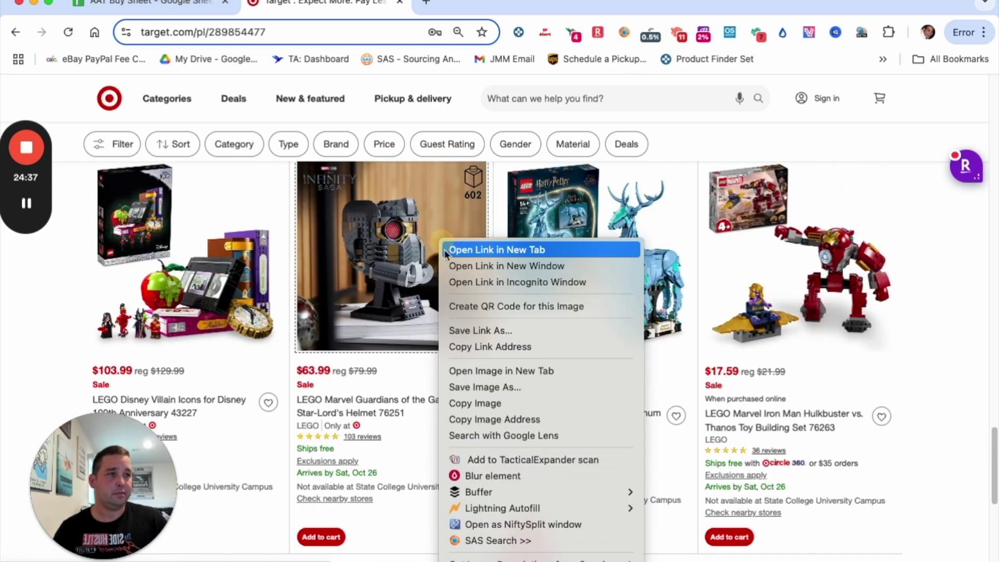
pyautogui.click(483, 541)
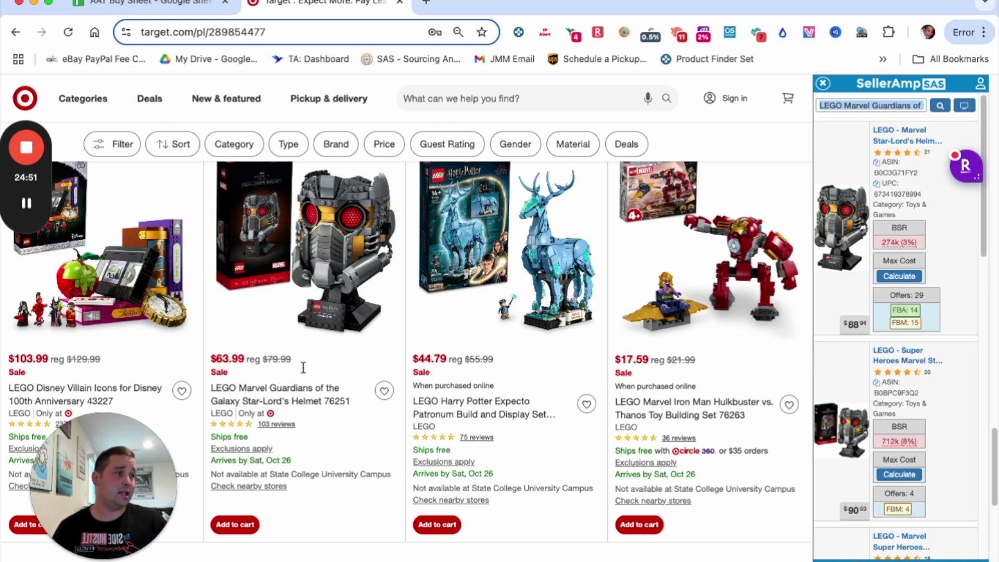
pyautogui.scroll(-3, 929, 343)
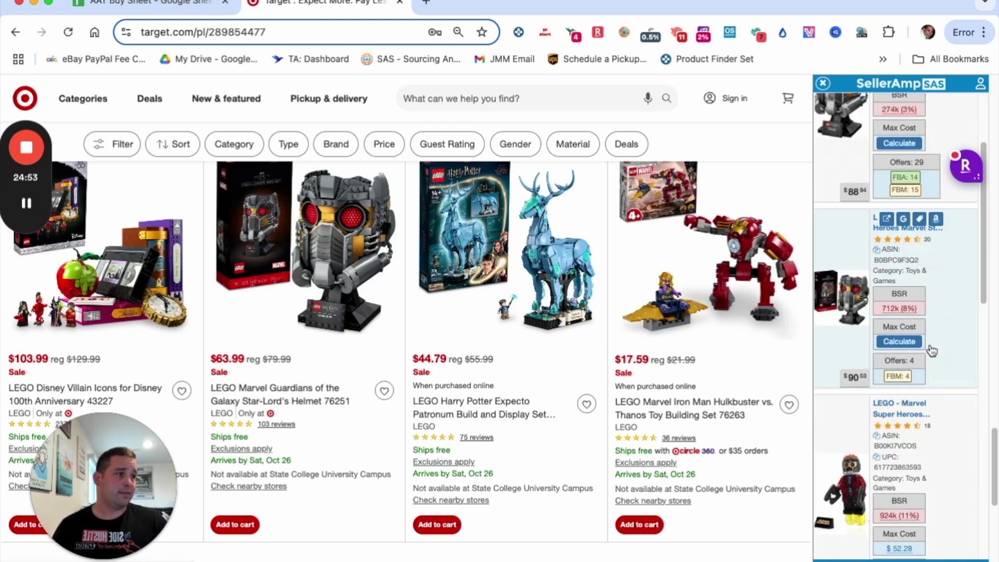
pyautogui.scroll(3, 924, 175)
pyautogui.moveTo(905, 299)
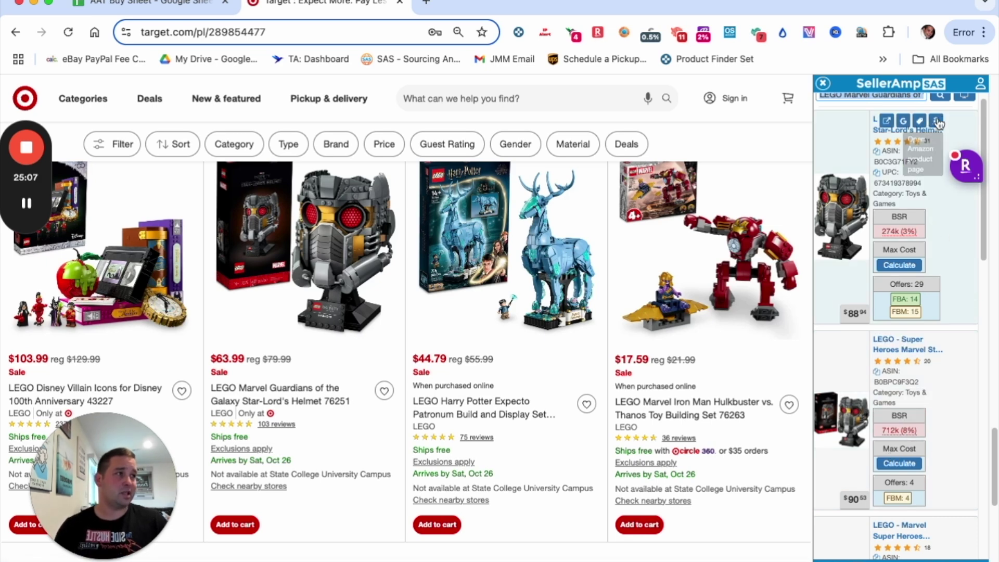
# Open the first Star-Lord's Helmet match on Amazon and examine its one-year Keepa price, sales rank, monthly sold and offer count history.
pyautogui.click(937, 122)
pyautogui.scroll(-5, 535, 211)
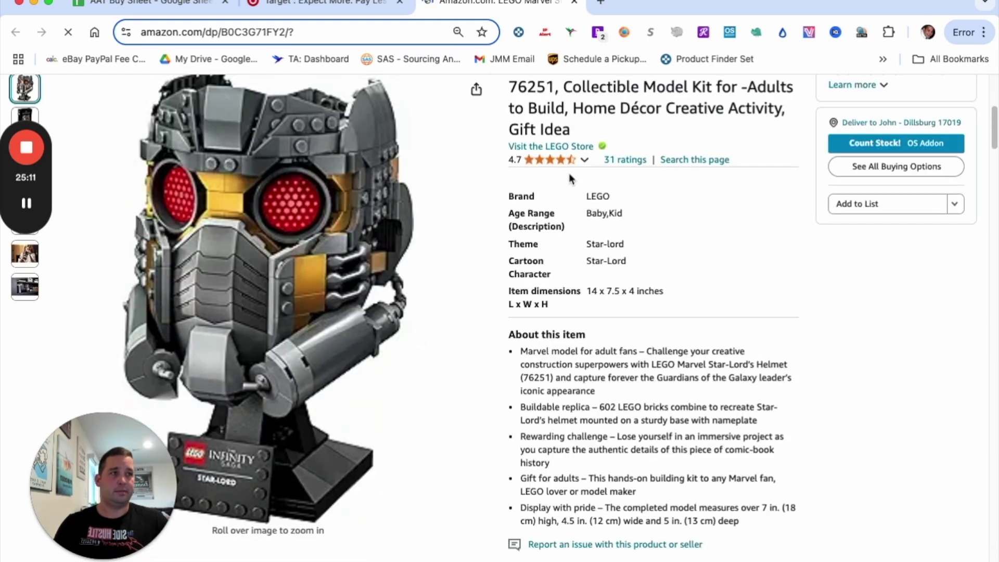
pyautogui.scroll(-8, 691, 200)
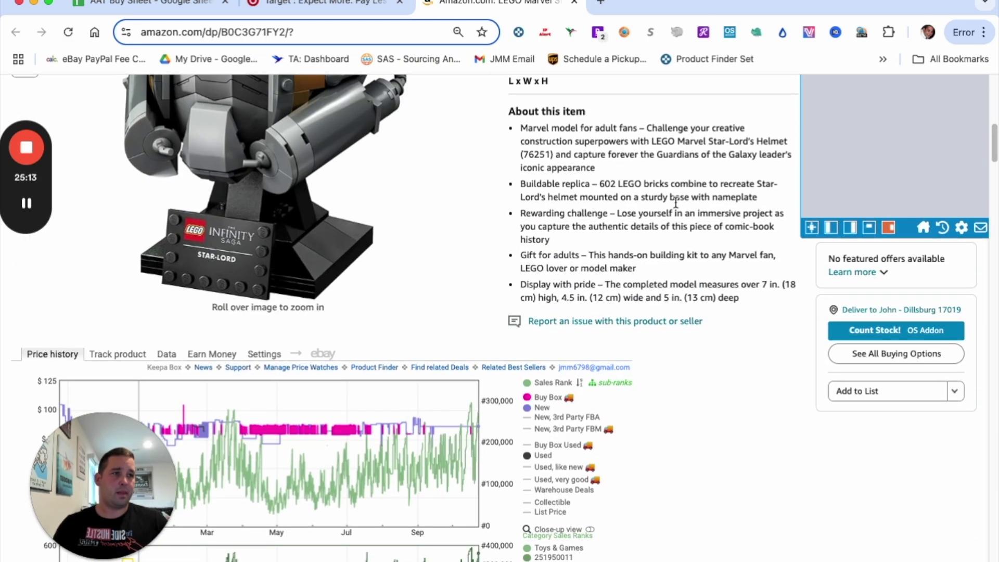
pyautogui.scroll(-3, 674, 211)
pyautogui.scroll(-5, 662, 406)
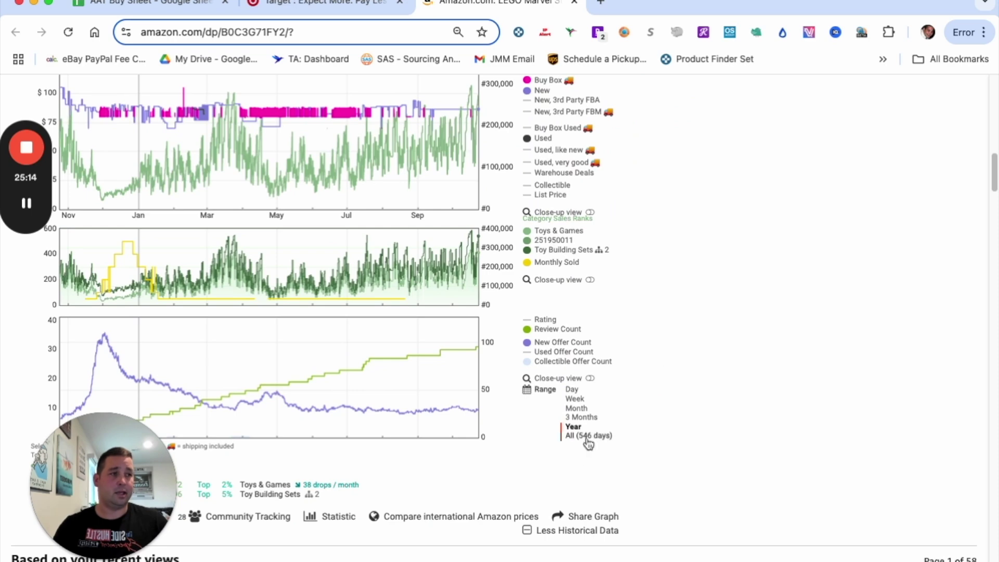
pyautogui.moveTo(272, 188)
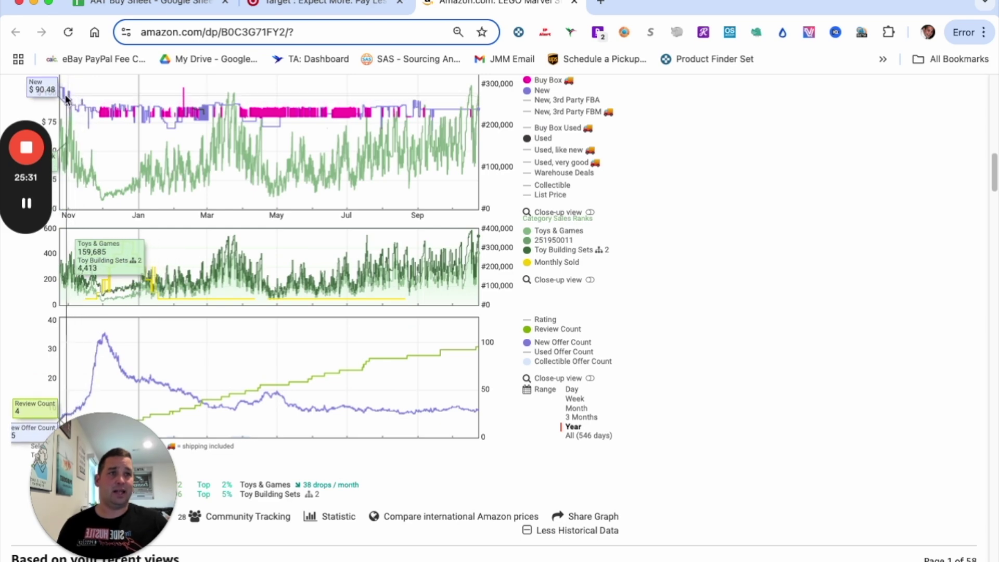
pyautogui.scroll(1, 65, 96)
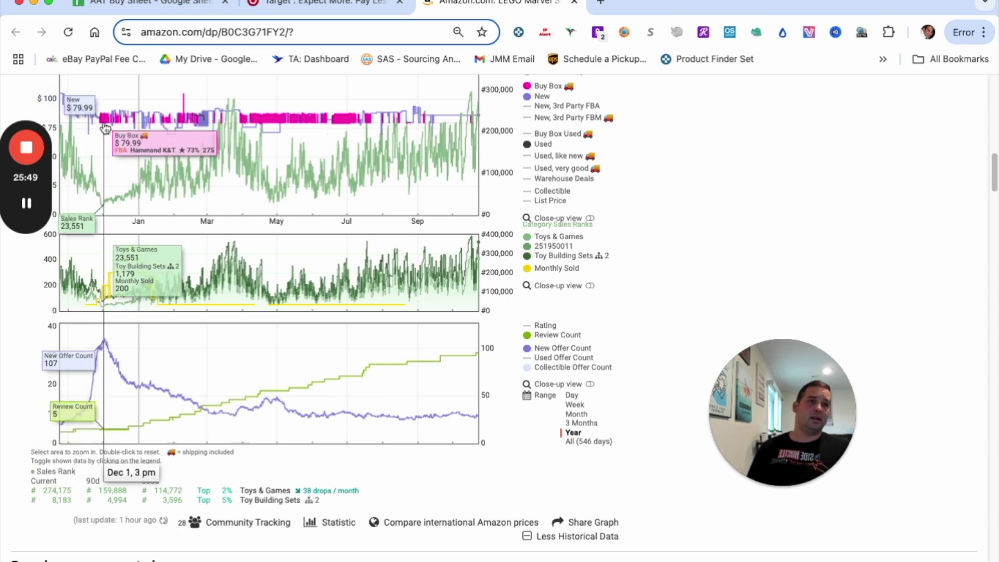
pyautogui.scroll(1, 820, 182)
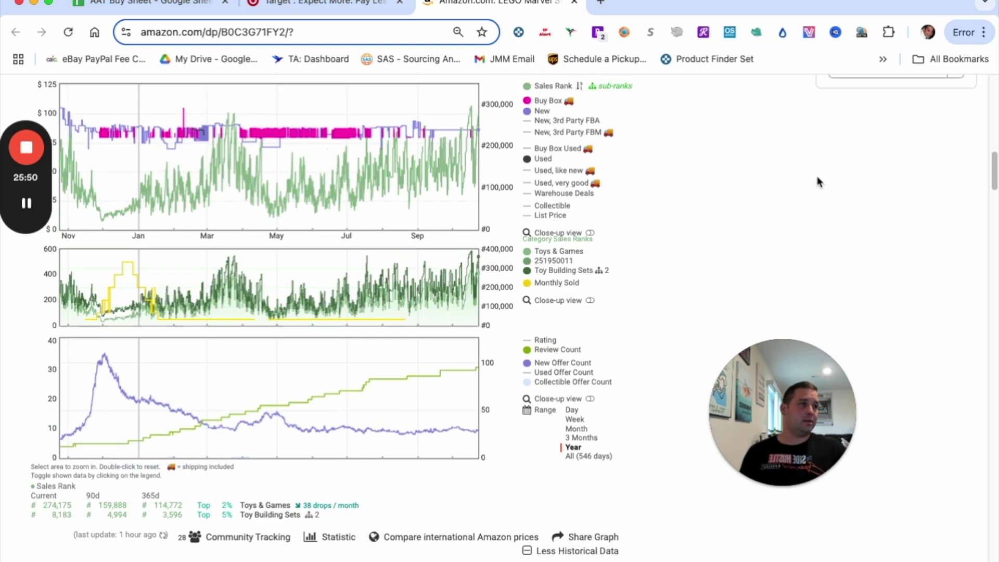
pyautogui.scroll(4, 820, 182)
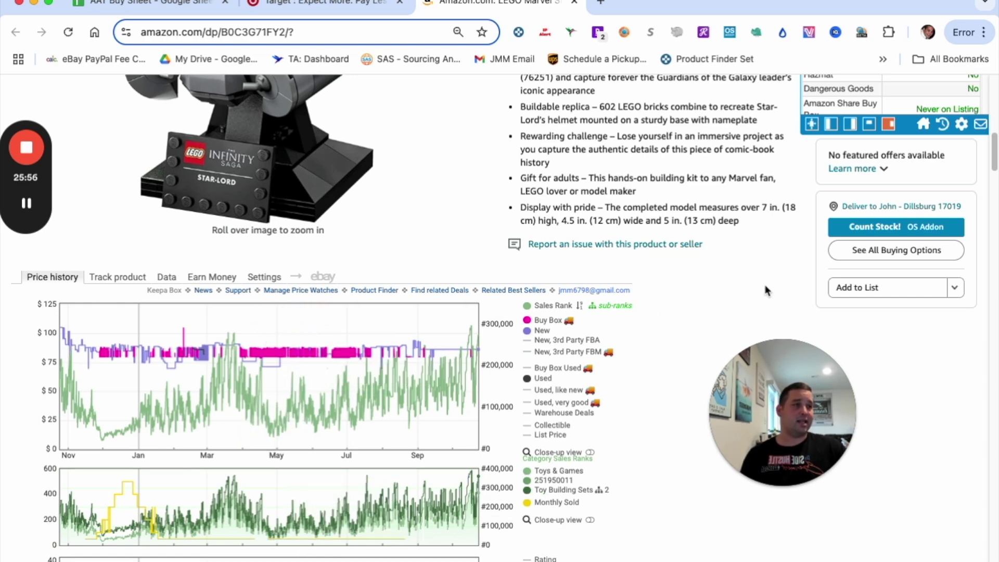
pyautogui.scroll(-4, 416, 406)
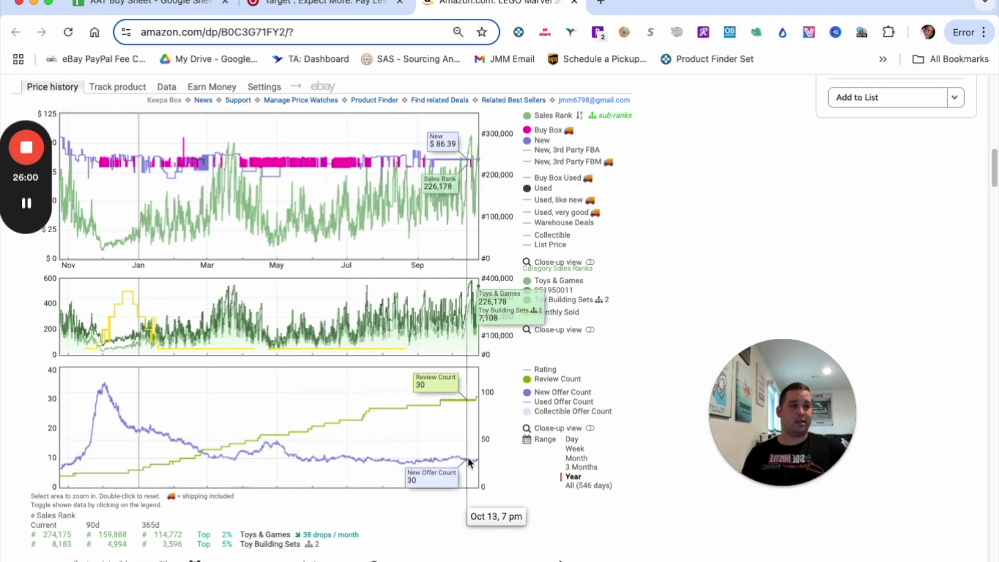
pyautogui.scroll(8, 728, 291)
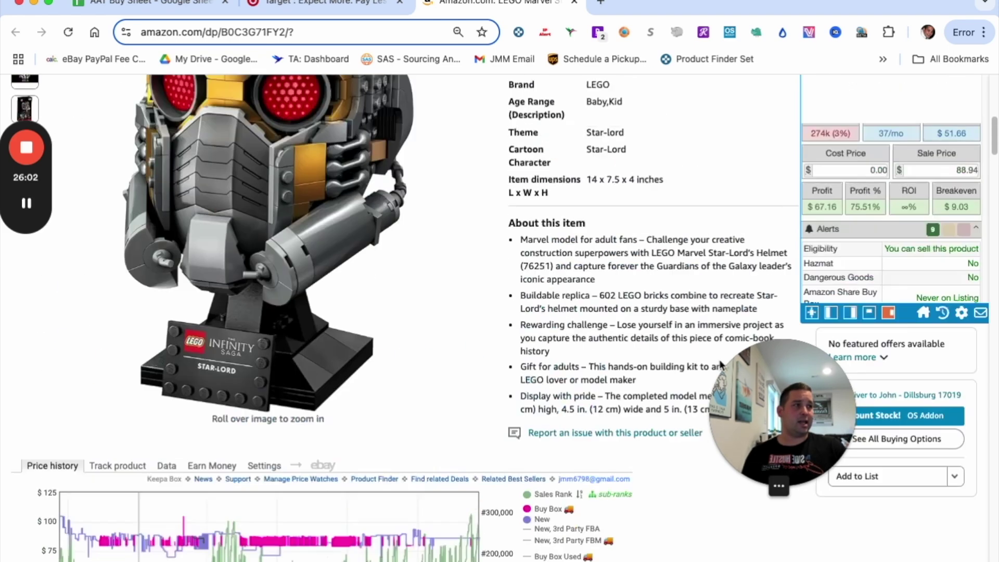
# Check the helmet's Target price and set the SellerAmp cost price to 59.51, the $63.99 sale price after a further discount.
pyautogui.moveTo(776, 370); pyautogui.dragTo(712, 413)
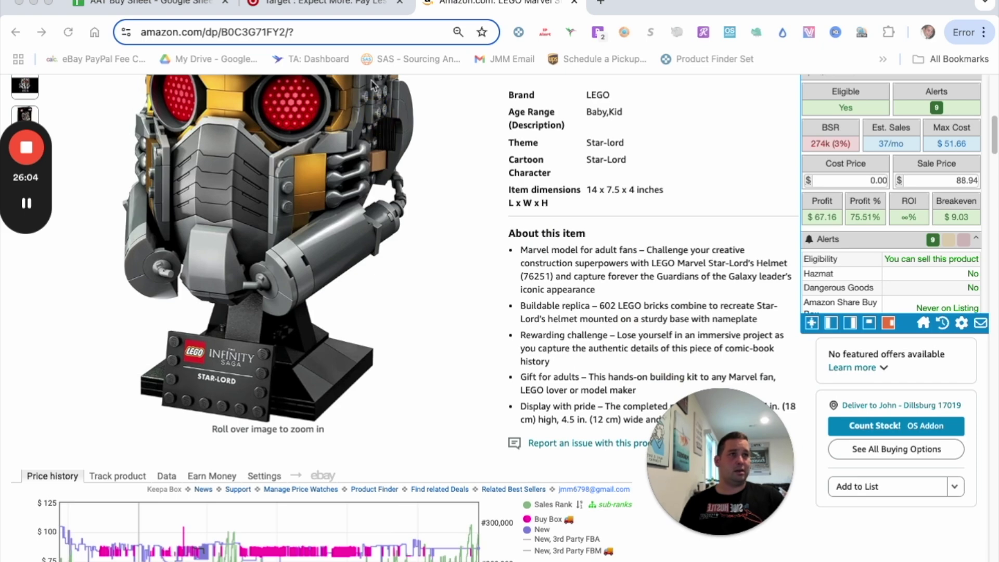
pyautogui.click(323, 15)
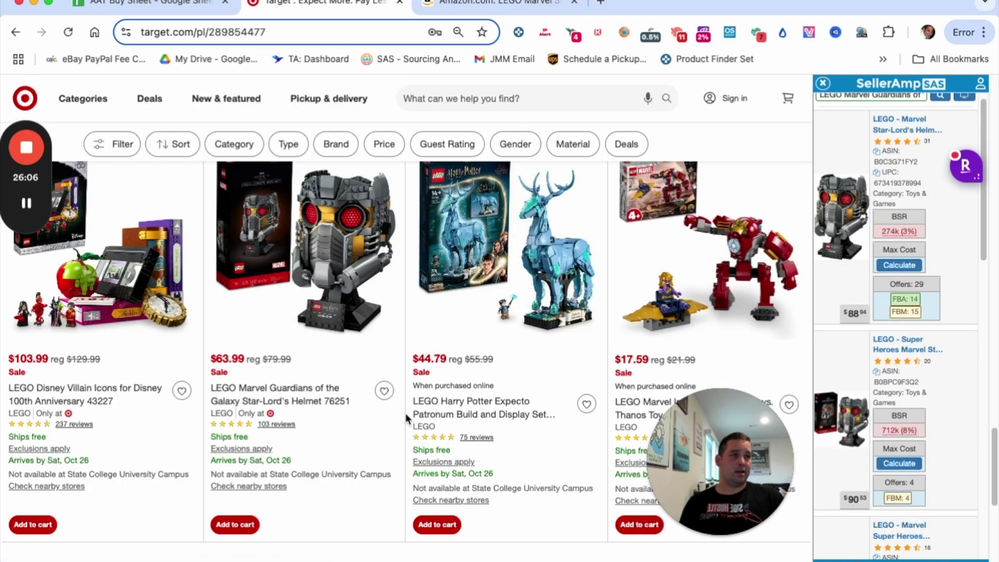
pyautogui.click(473, 6)
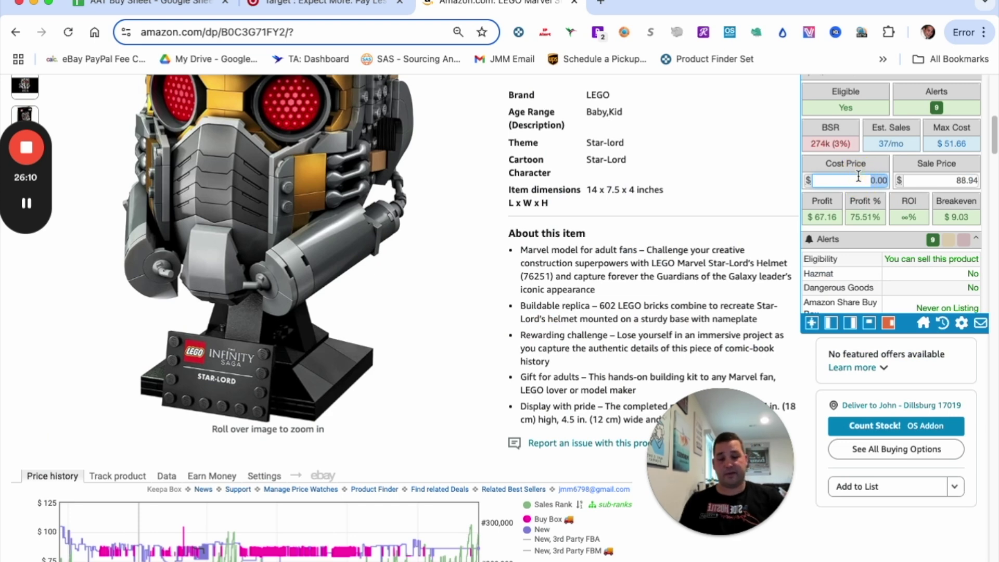
pyautogui.write('63.99')
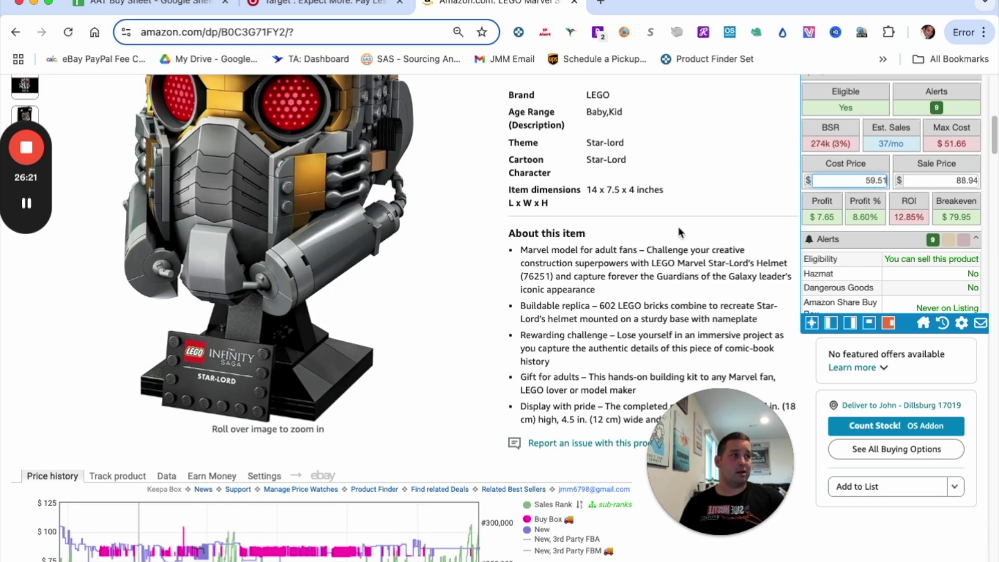
# Compare the helmet's recent Keepa prices with SellerAmp's estimated sales and the profit and ROI of the current FBA offers.
pyautogui.scroll(-3, 365, 424)
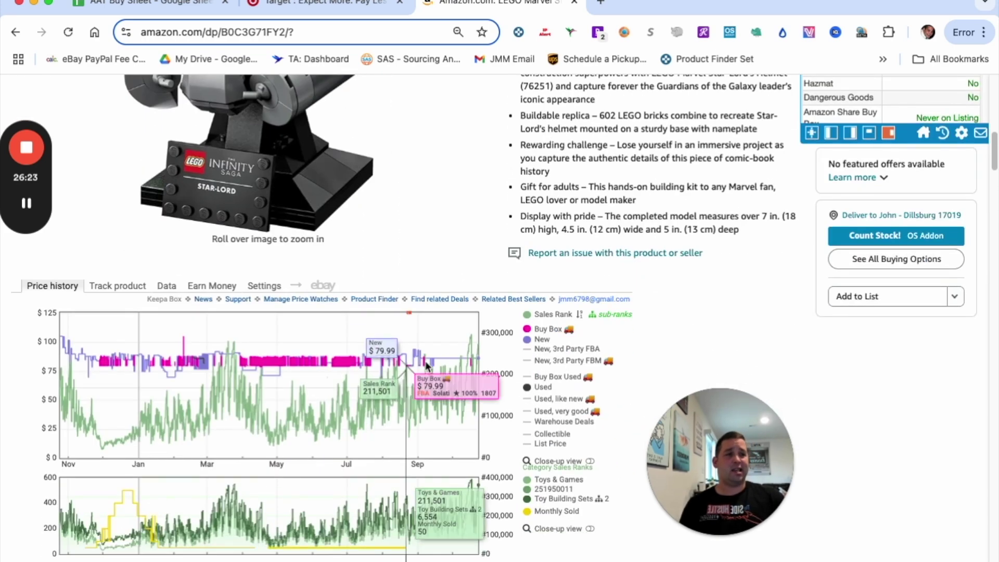
pyautogui.scroll(2, 401, 364)
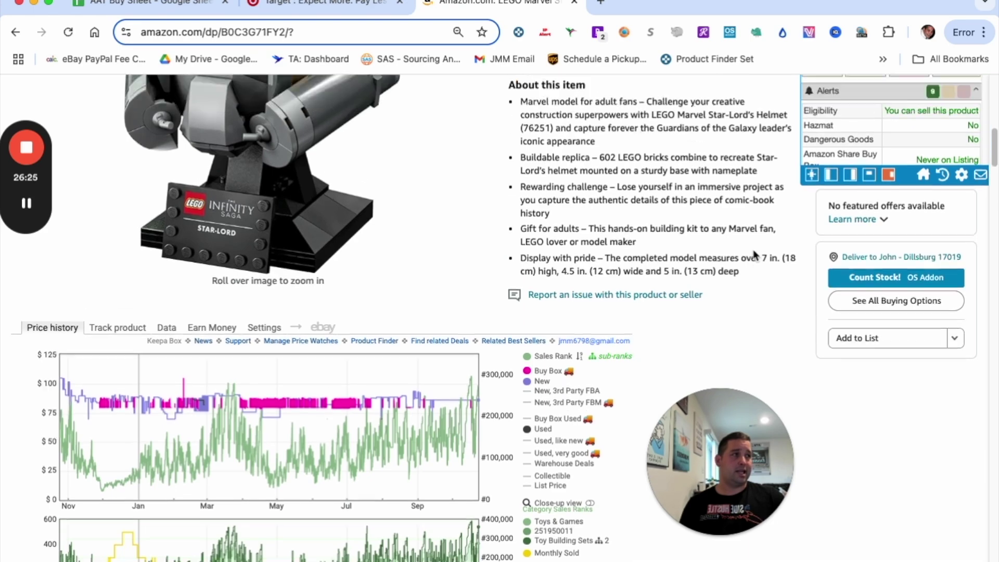
pyautogui.scroll(-2, 305, 376)
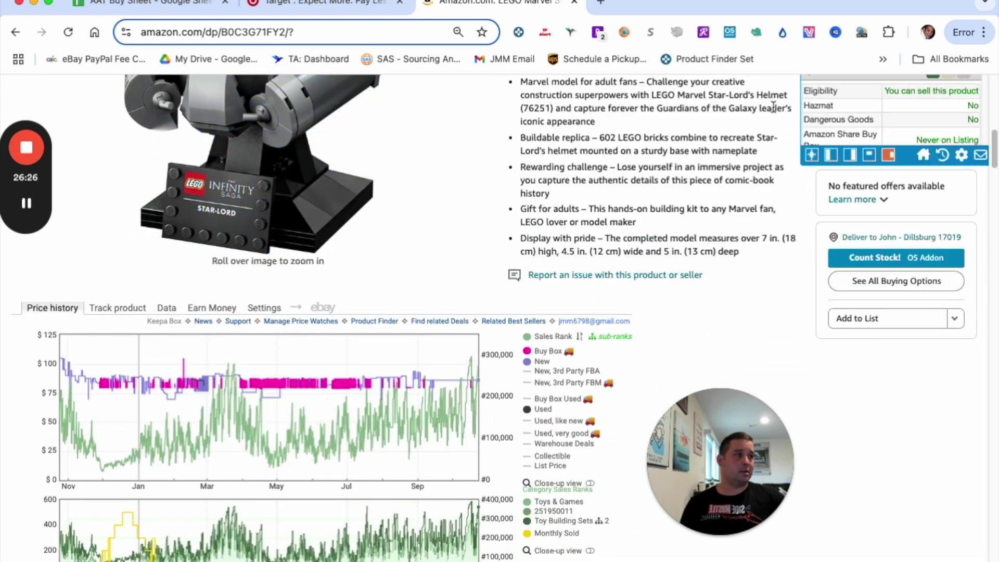
pyautogui.scroll(3, 760, 230)
pyautogui.scroll(-10, 882, 195)
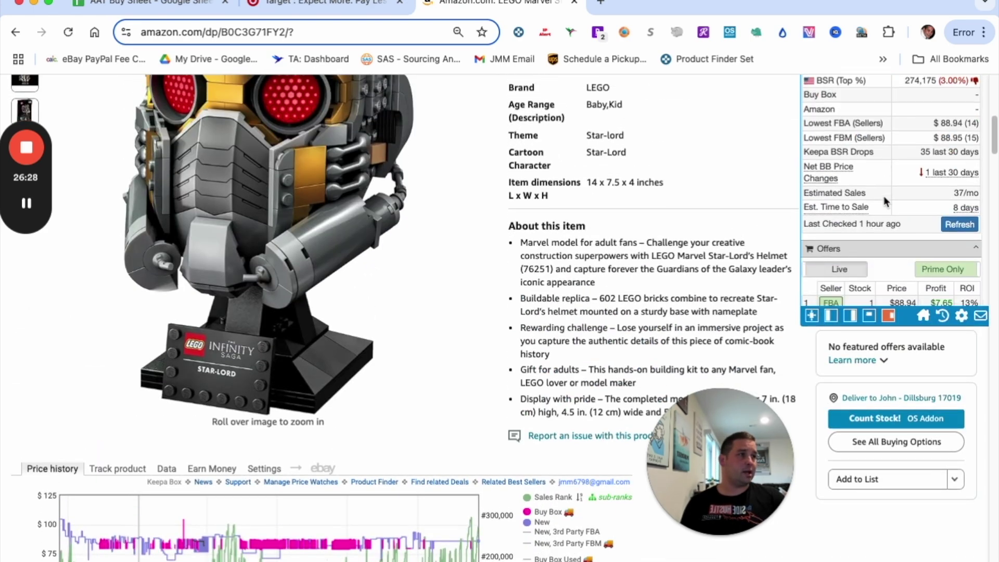
pyautogui.scroll(-1, 880, 190)
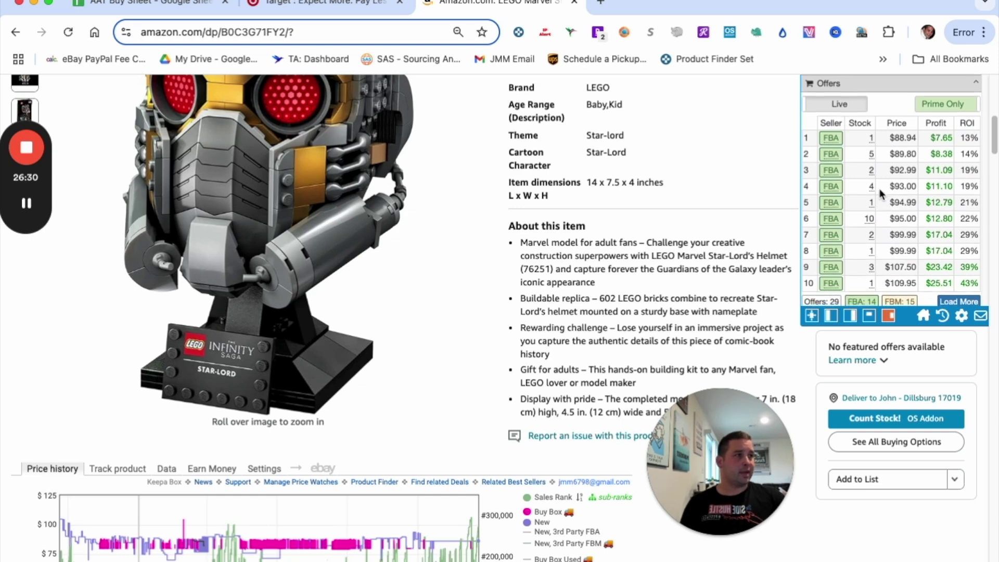
# Review the 90-day Buy Box Analysis for the Star-Lord's Helmet, including seller shares, average prices and the suppressed share, against the Keepa chart.
pyautogui.scroll(-10, 885, 210)
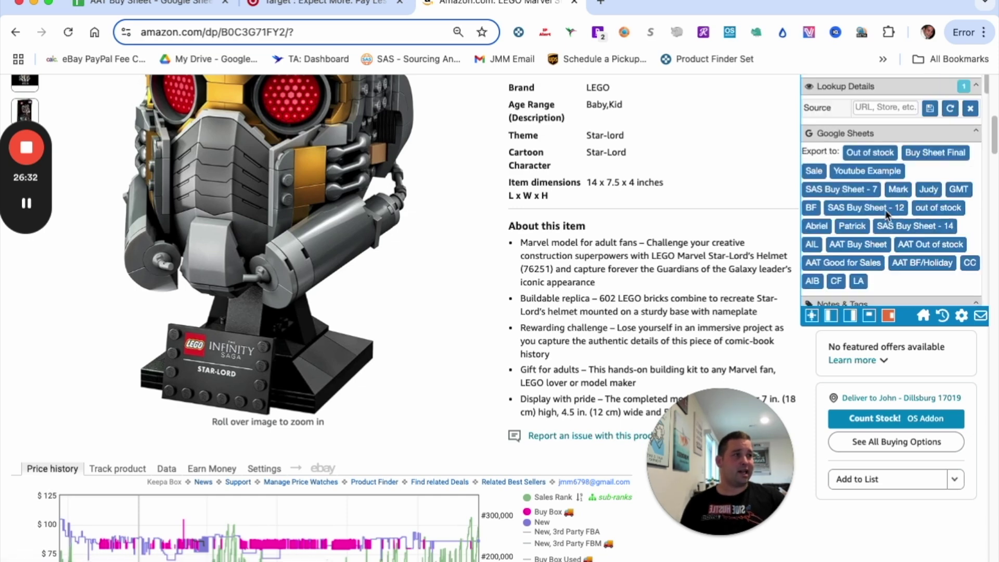
pyautogui.scroll(-15, 889, 212)
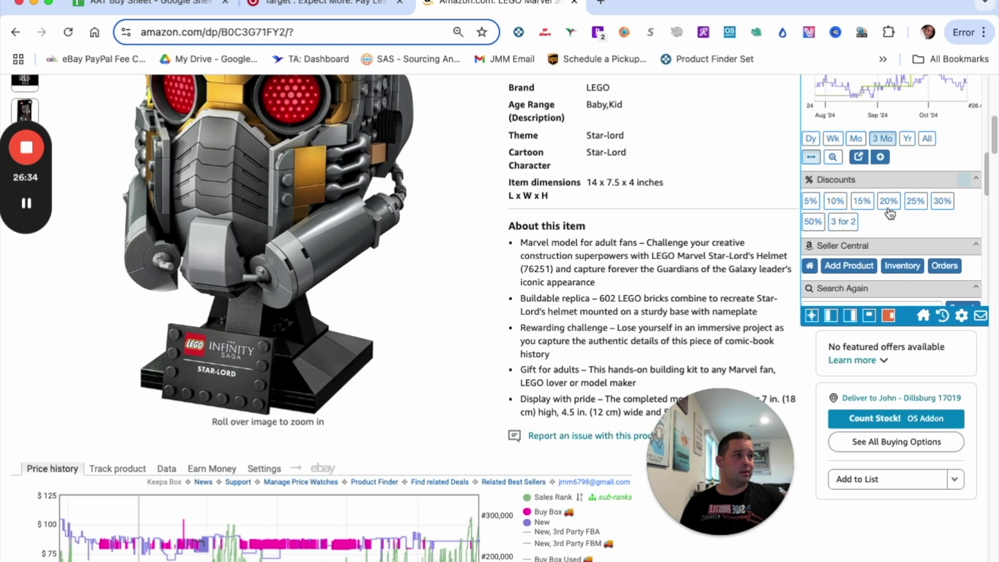
pyautogui.scroll(-5, 890, 212)
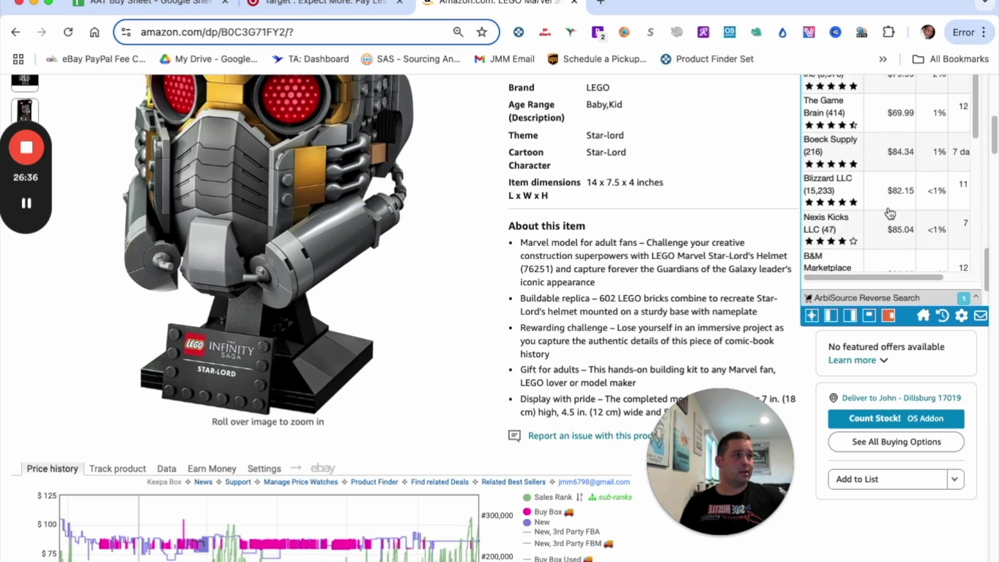
pyautogui.scroll(5, 929, 231)
pyautogui.scroll(-1, 931, 226)
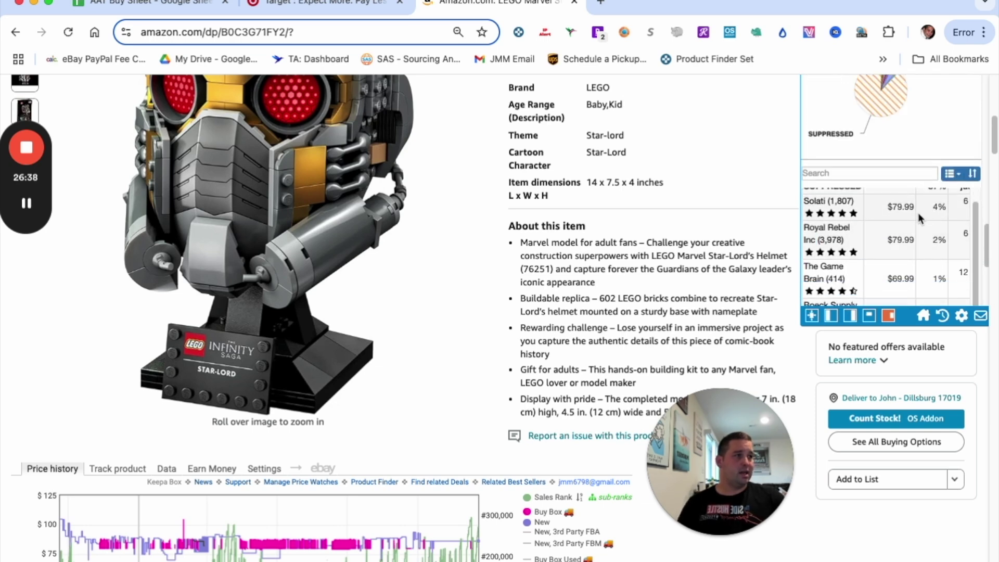
pyautogui.scroll(5, 917, 211)
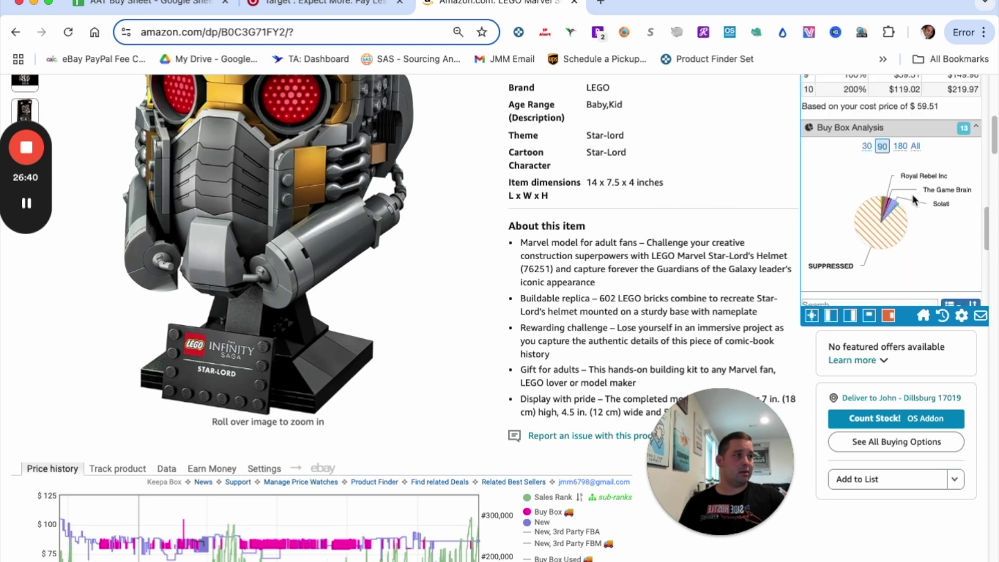
pyautogui.scroll(1, 913, 194)
pyautogui.moveTo(872, 250)
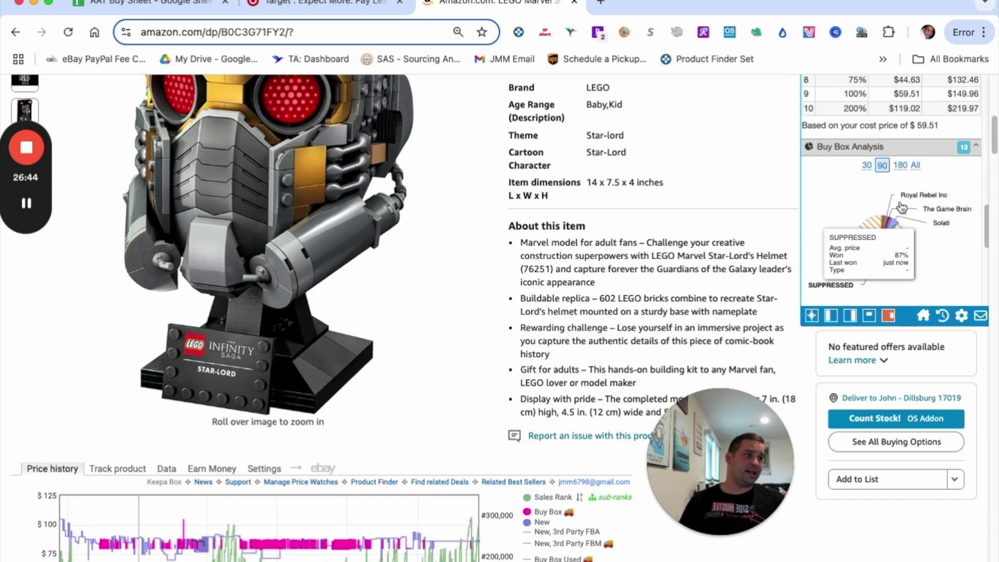
pyautogui.scroll(-3, 453, 367)
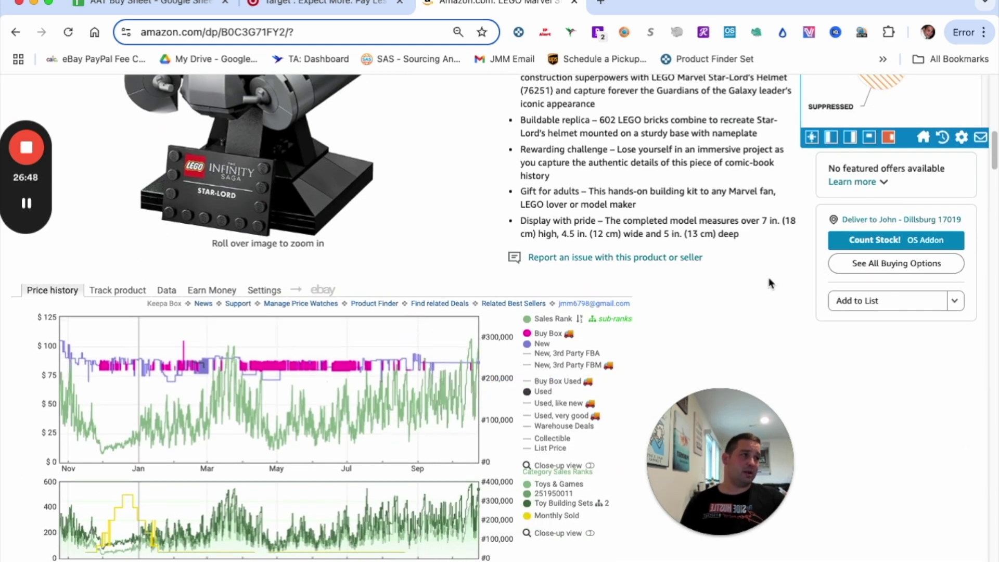
# Review the individual sellers' average prices and Buy Box wins for the Star-Lord's Helmet, plus the ArbiSource reverse search match.
pyautogui.scroll(3, 768, 281)
pyautogui.click(877, 144)
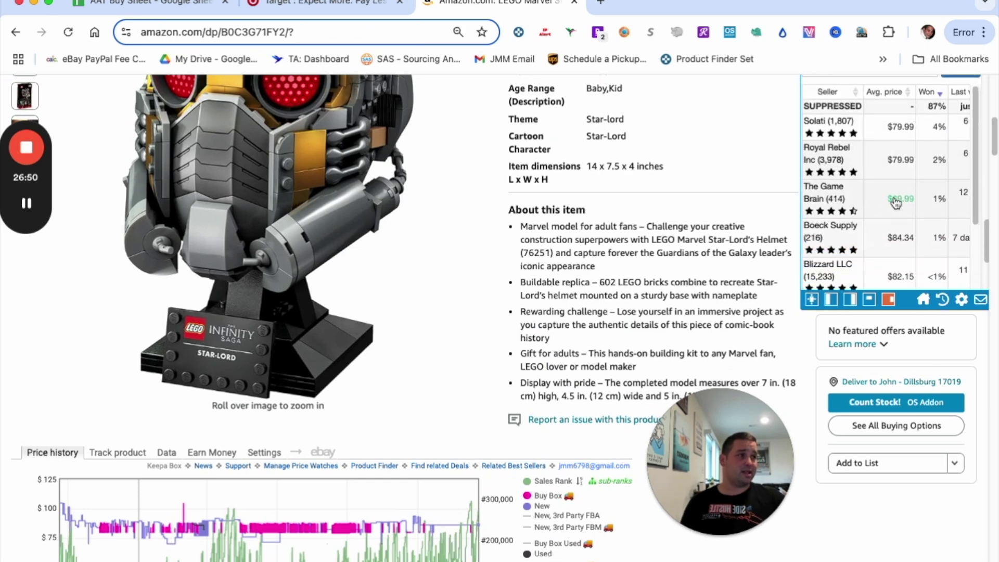
pyautogui.scroll(-5, 895, 203)
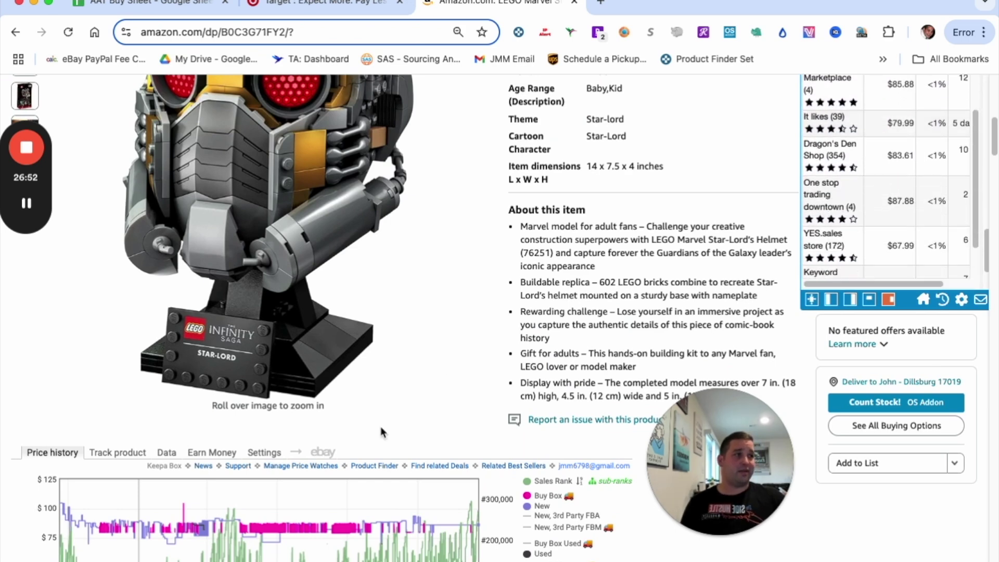
pyautogui.scroll(-5, 919, 203)
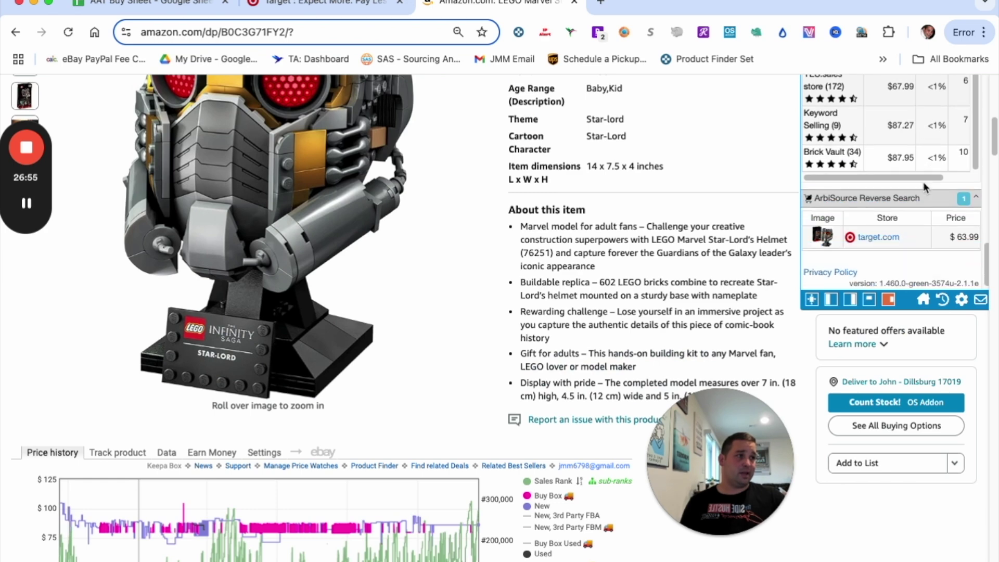
pyautogui.scroll(10, 925, 115)
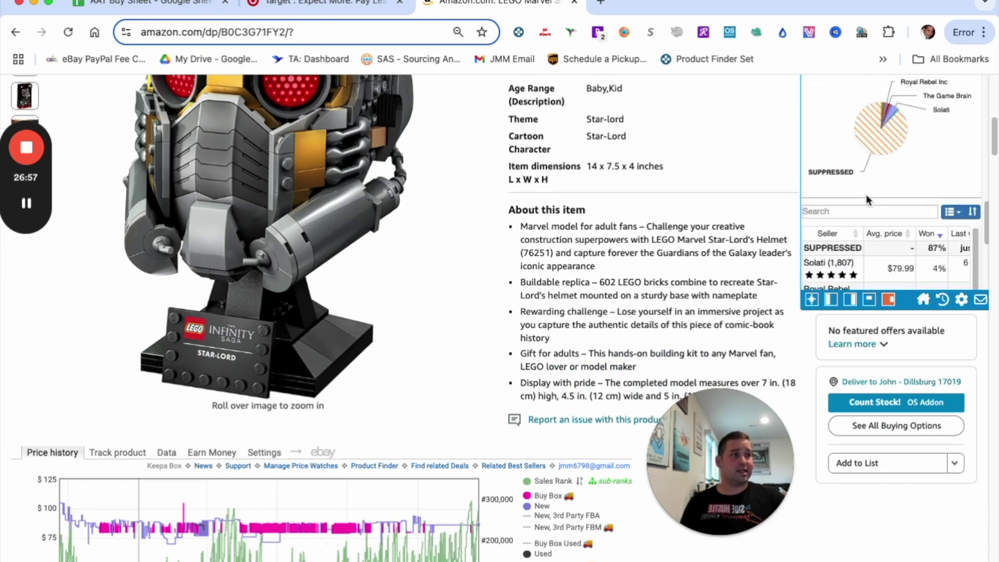
pyautogui.scroll(-10, 884, 201)
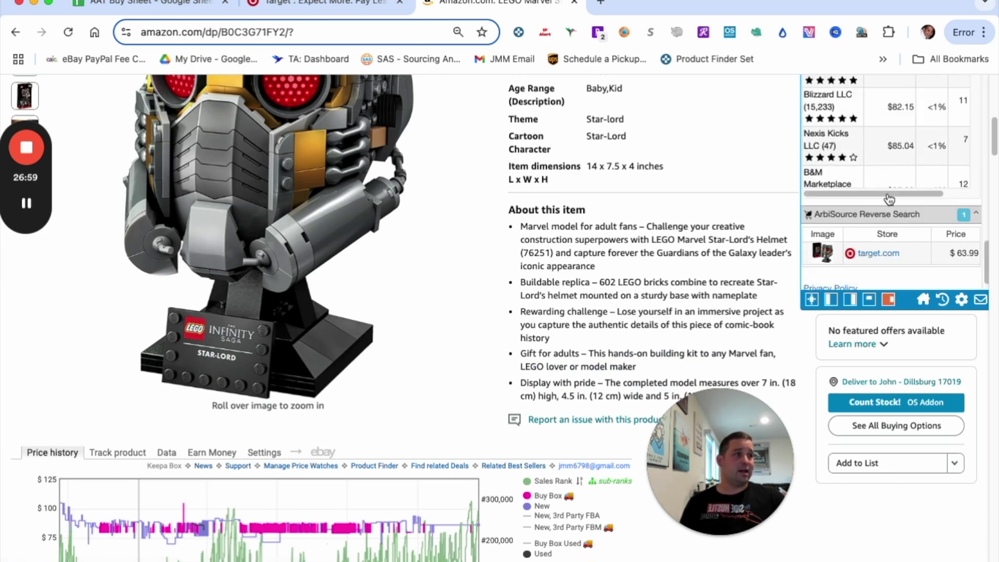
pyautogui.scroll(10, 887, 181)
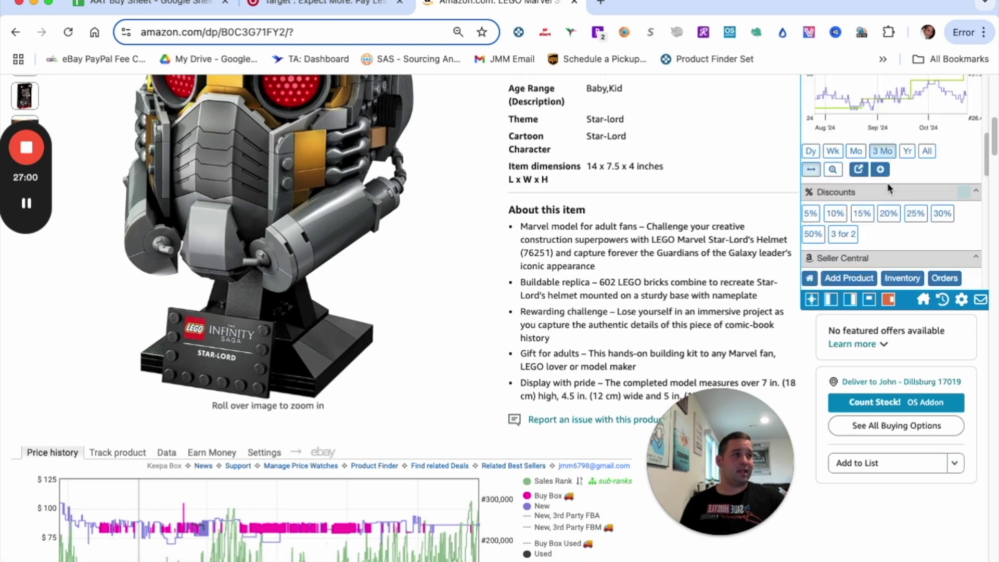
# Check the helmet's profit, ROI and margin in SellerAmp's Profit Calculator and Quick Info against its Keepa price history.
pyautogui.scroll(10, 891, 198)
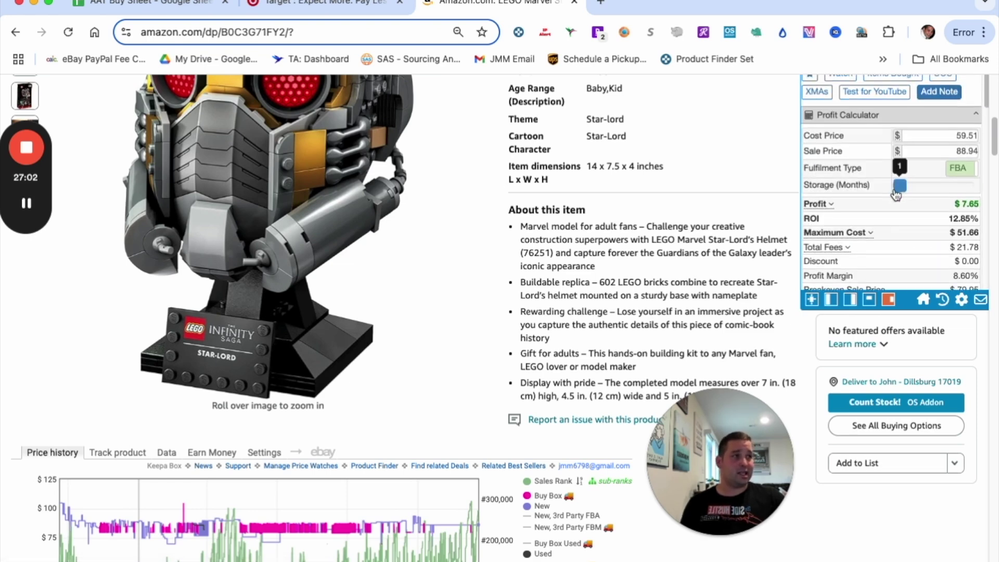
pyautogui.scroll(5, 889, 189)
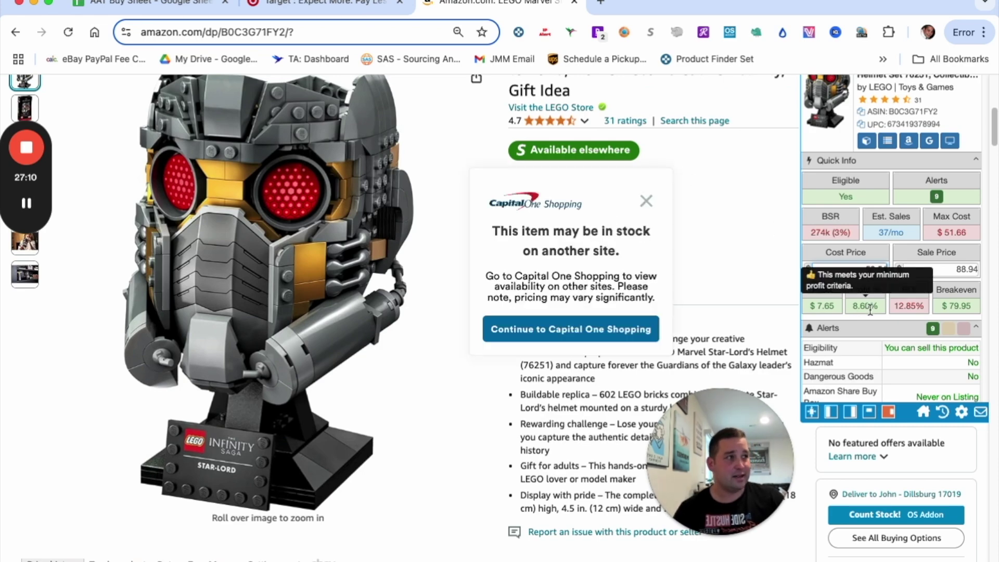
pyautogui.scroll(-3, 353, 296)
pyautogui.scroll(-1, 353, 297)
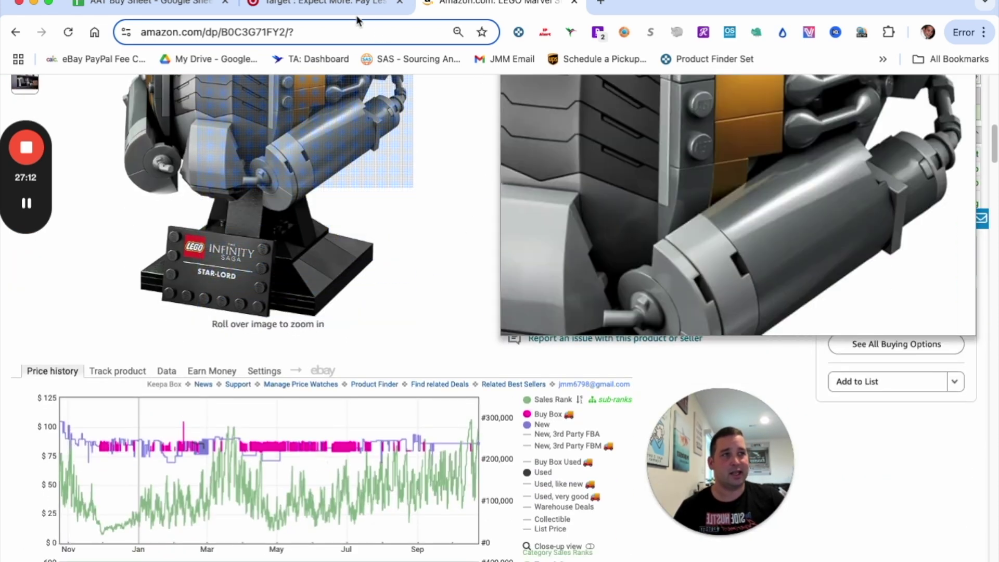
# Select the helmet's Amazon page address and dismiss the TopCashback pop-up covering the Target listing.
pyautogui.click(339, 4)
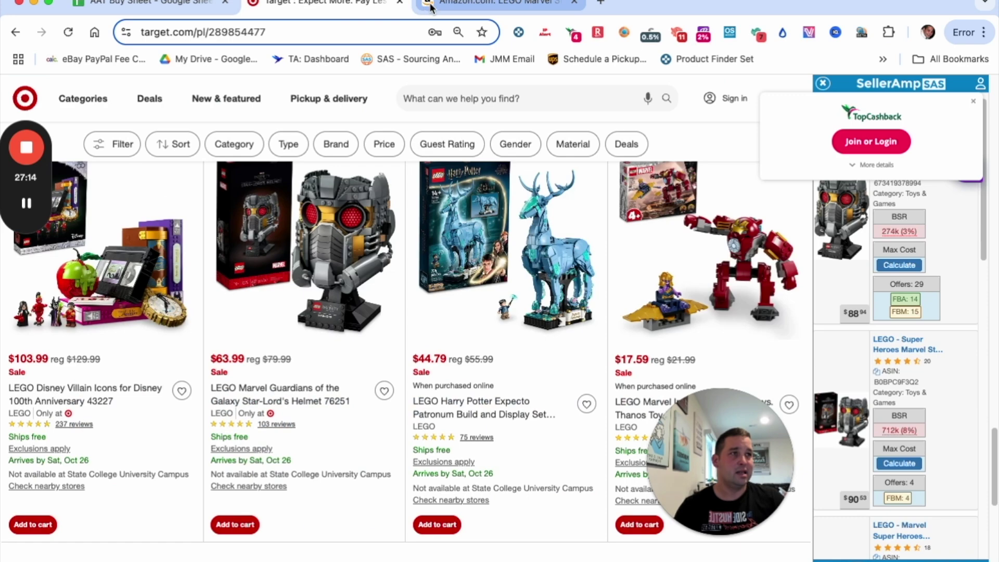
pyautogui.click(432, 6)
pyautogui.click(327, 32)
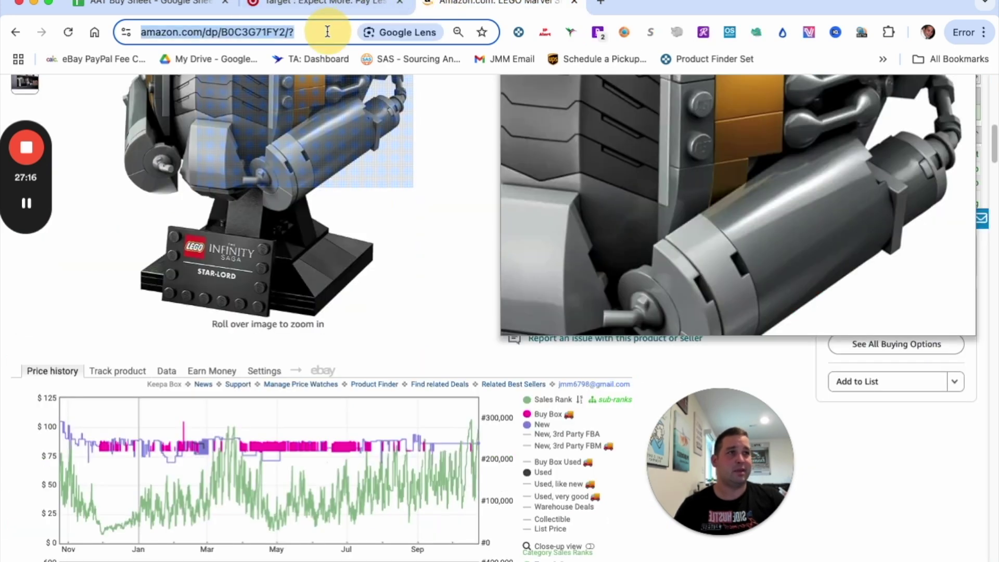
pyautogui.rightClick(229, 32)
pyautogui.click(283, 162)
pyautogui.hotkey('ctrl', 'shift', 'Tab')
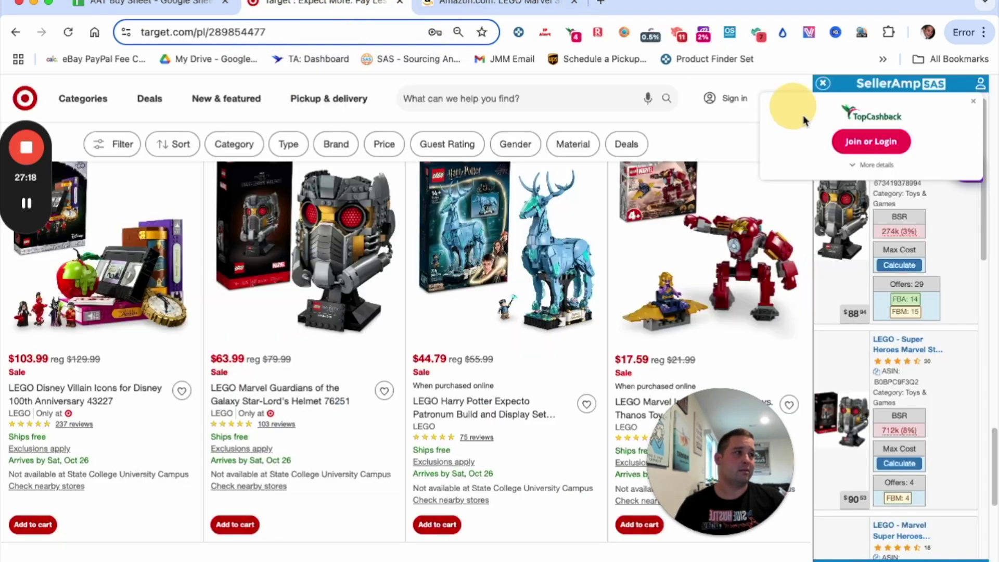
pyautogui.click(972, 108)
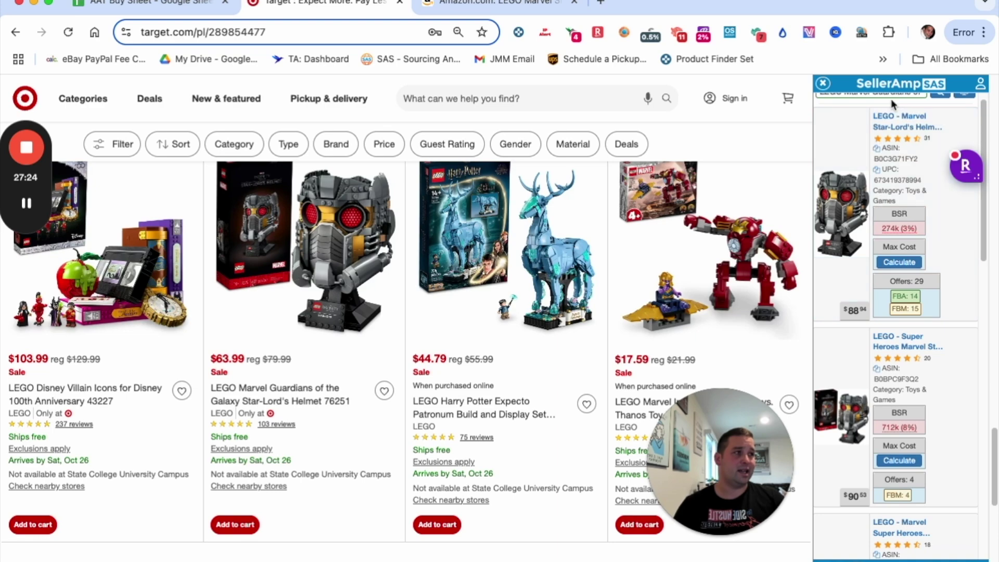
# Examine the stock, price, profit and ROI of the helmet's current FBA offers in SellerAmp on the Amazon page.
pyautogui.click(524, 3)
pyautogui.scroll(-1, 860, 499)
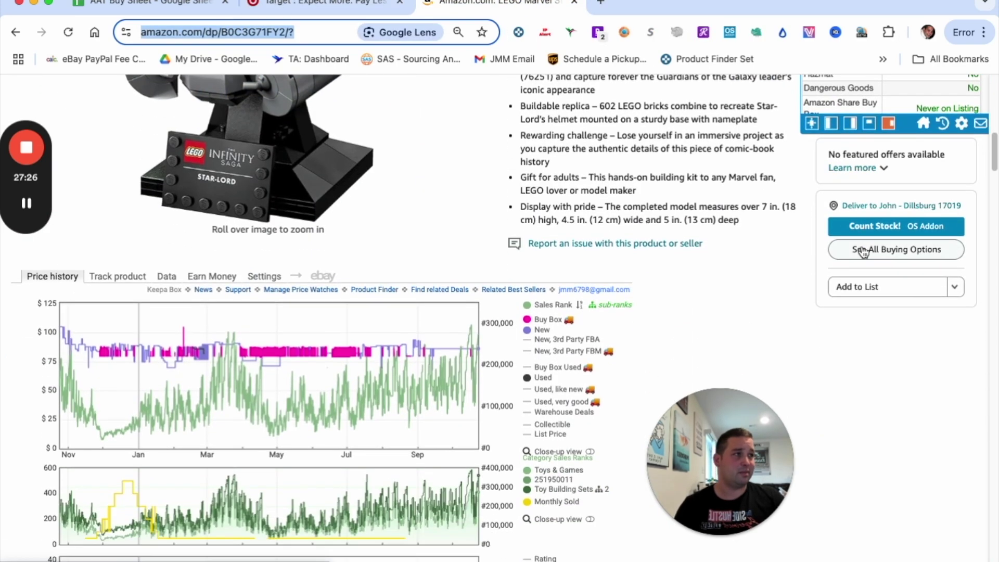
pyautogui.scroll(10, 832, 364)
pyautogui.scroll(-3, 771, 272)
pyautogui.scroll(-8, 879, 288)
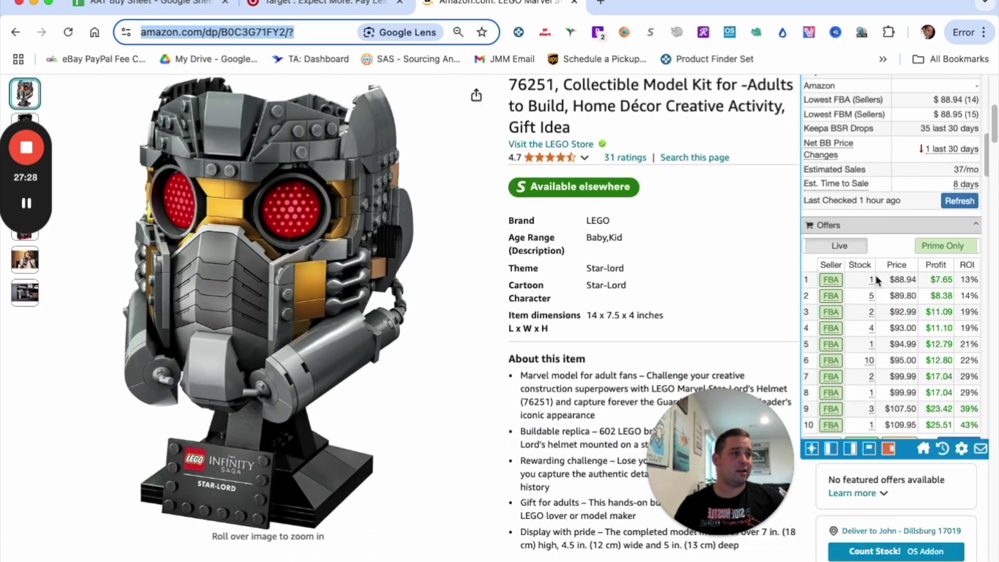
pyautogui.click(899, 332)
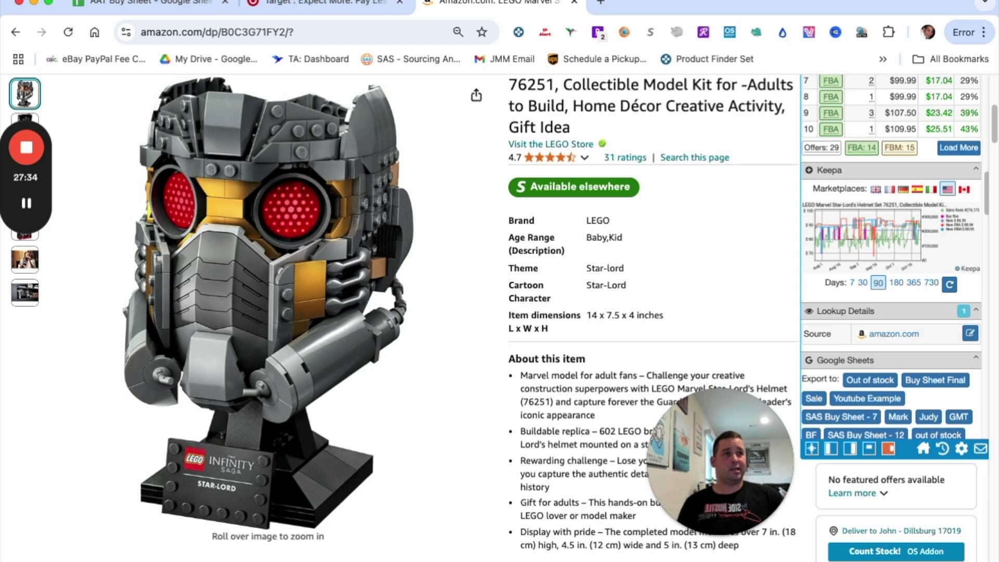
# Open the Star-Lord's Helmet 76251 product page on Target and save its address as the source in SellerAmp's lookup details.
pyautogui.click(326, 4)
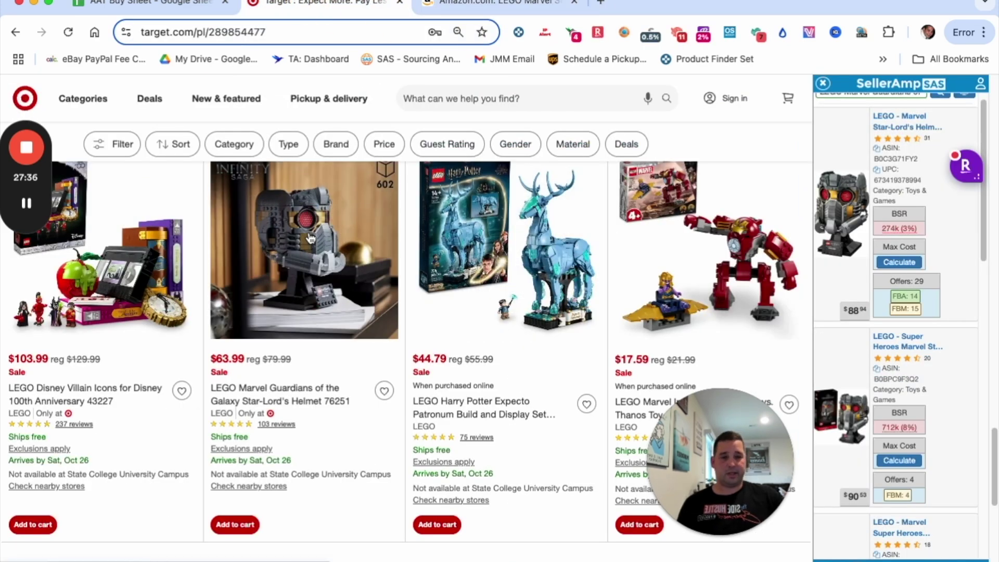
pyautogui.click(311, 238)
pyautogui.click(305, 32)
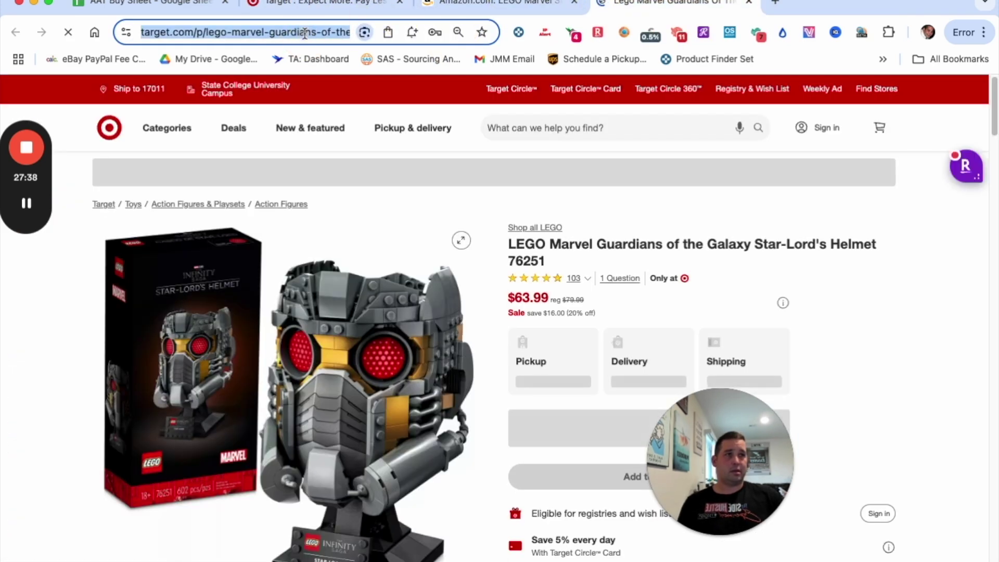
pyautogui.click(458, 3)
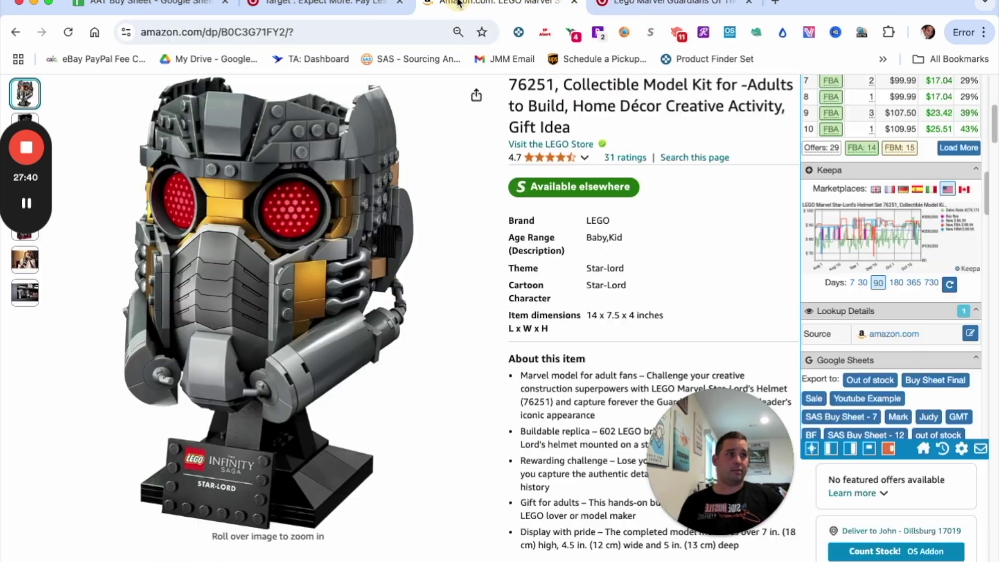
pyautogui.scroll(-3, 904, 242)
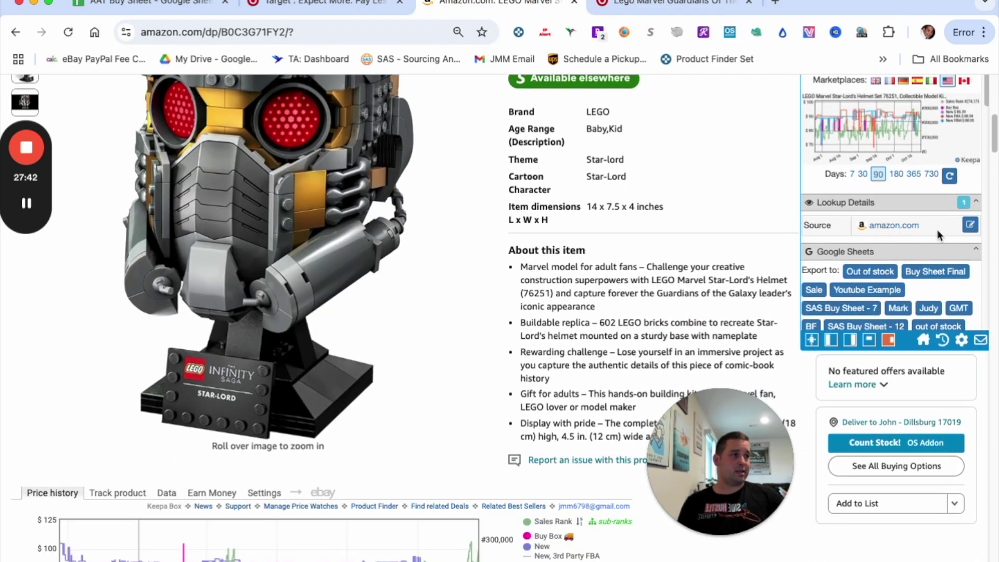
pyautogui.click(969, 226)
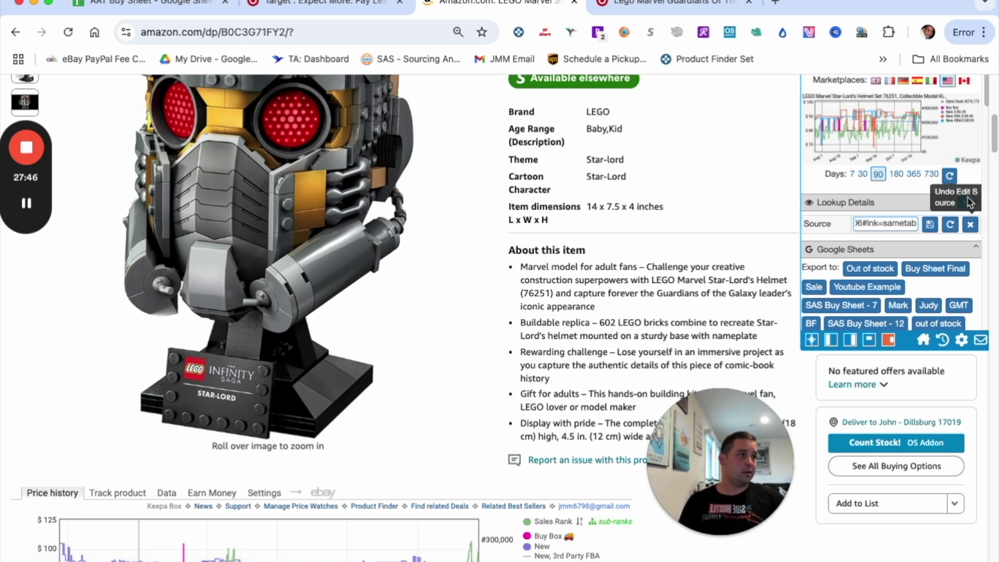
pyautogui.click(932, 227)
# Export the Star-Lord's Helmet to the AAT BF/Holiday Google Sheet.
pyautogui.scroll(-3, 903, 231)
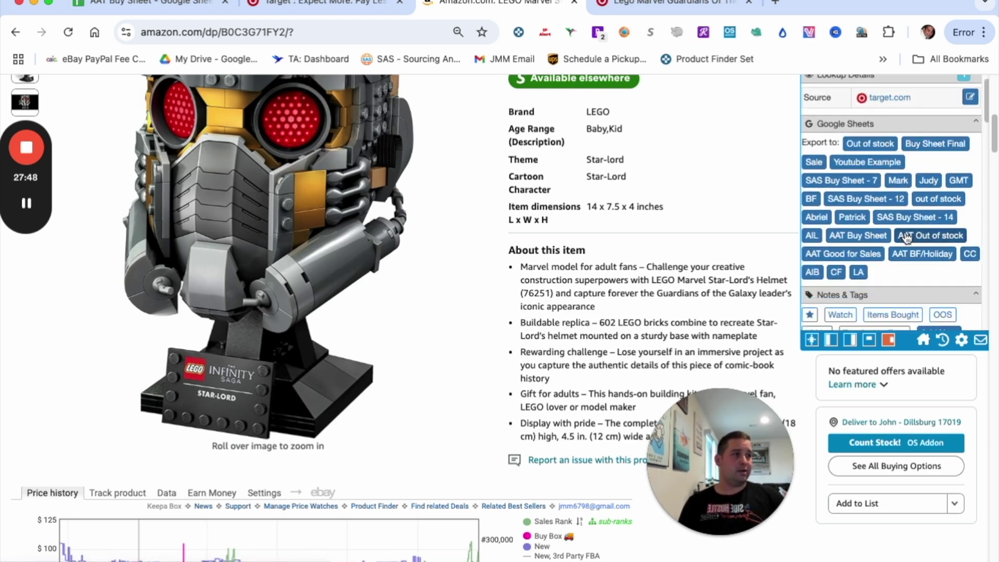
pyautogui.click(928, 260)
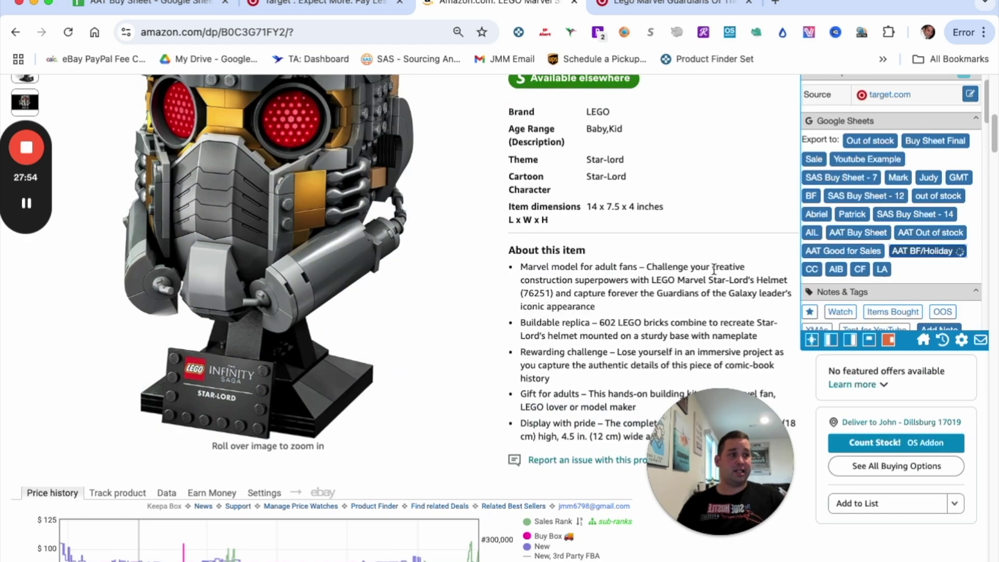
pyautogui.scroll(-1, 669, 284)
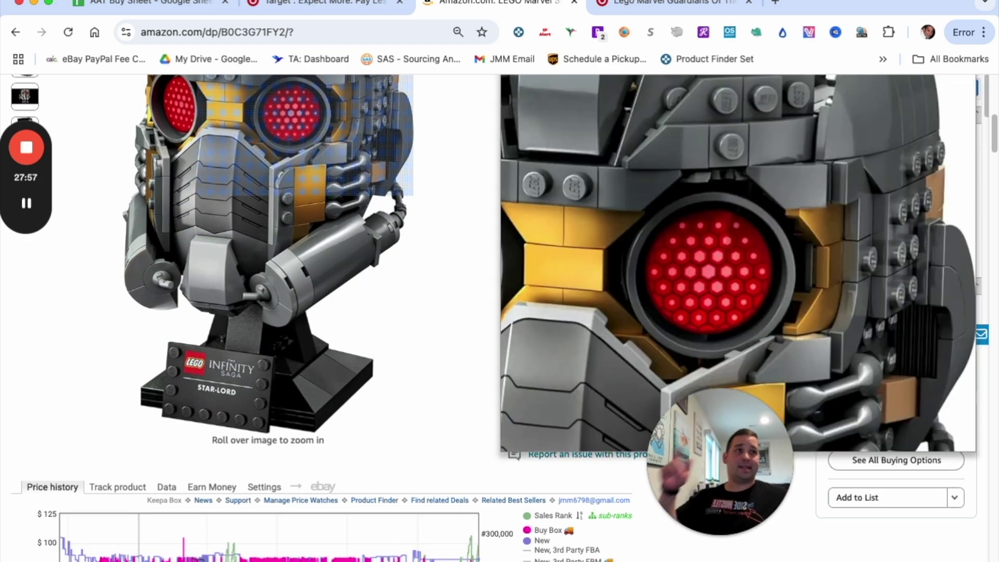
# Browse the sale prices of the remaining LEGO sets on Target's listing, including the Walt Disney Tribute Camera and Marvel sets.
pyautogui.click(322, 3)
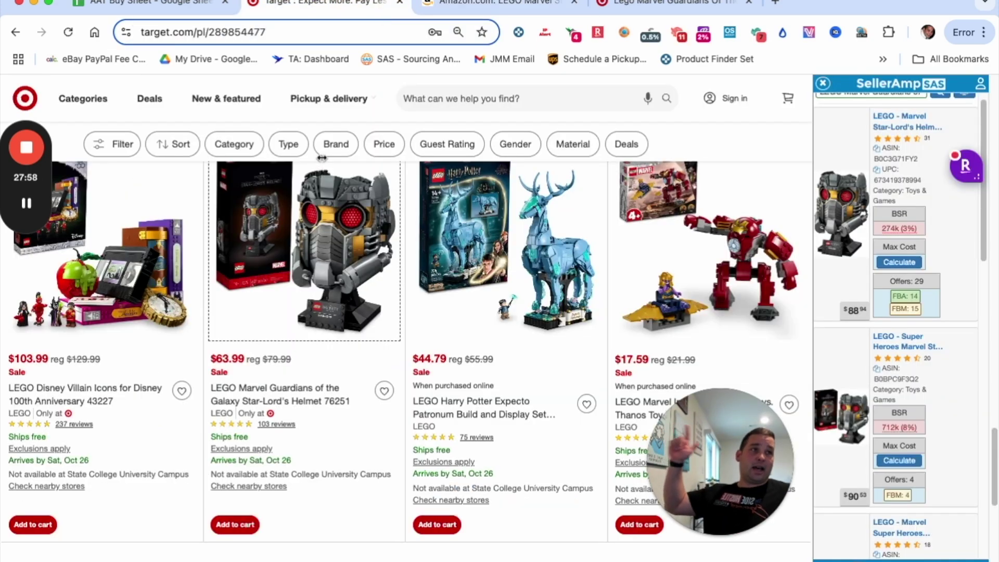
pyautogui.scroll(-1, 291, 364)
pyautogui.scroll(-4, 550, 283)
pyautogui.scroll(4, 541, 289)
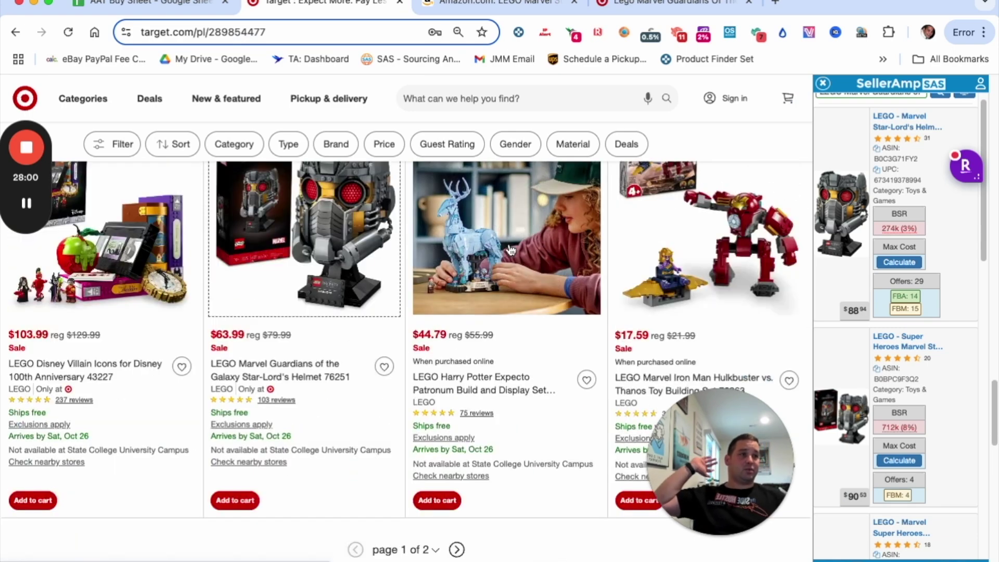
pyautogui.scroll(-6, 544, 176)
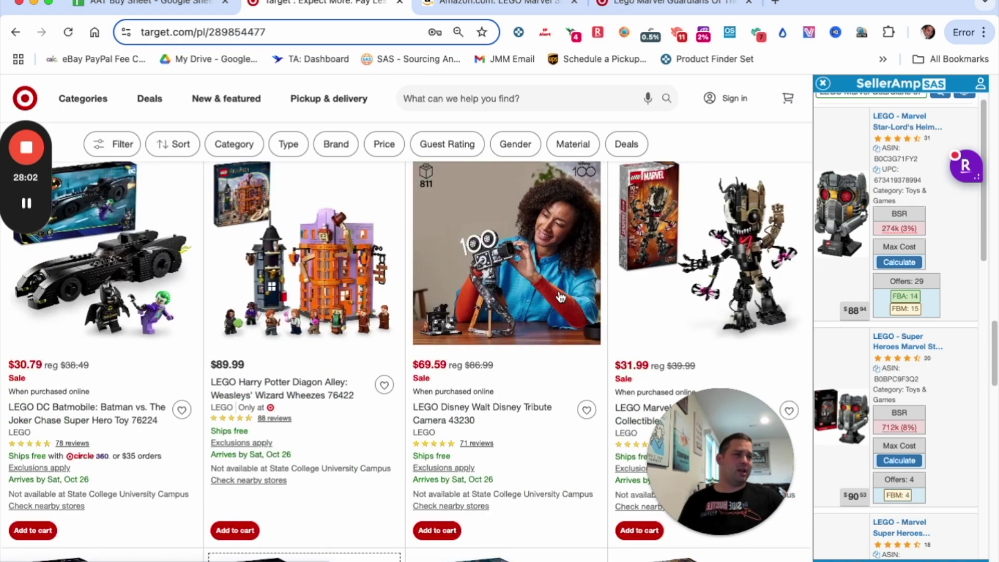
pyautogui.scroll(-3, 509, 421)
pyautogui.scroll(1, 520, 260)
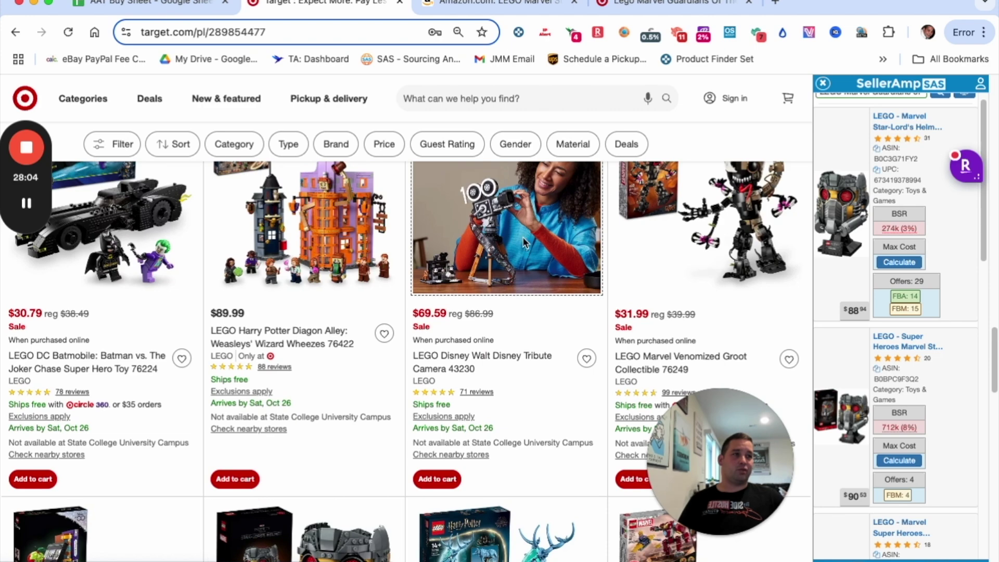
pyautogui.rightClick(523, 241)
pyautogui.click(330, 291)
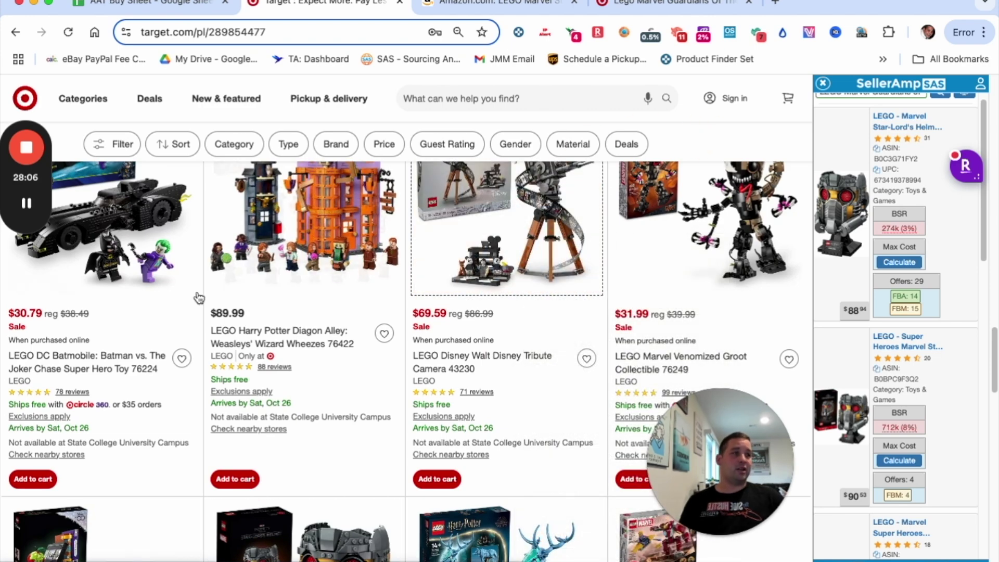
pyautogui.scroll(-5, 472, 276)
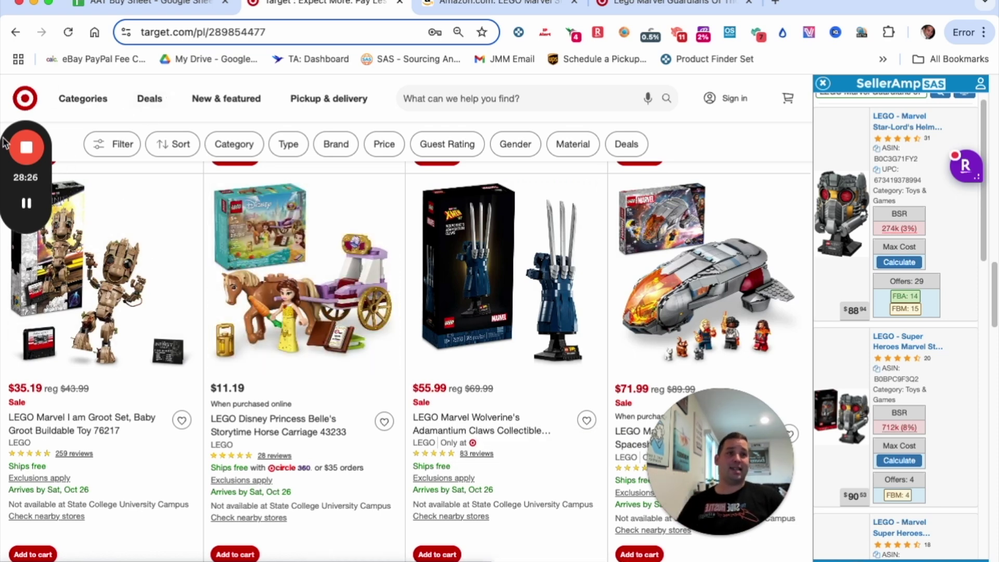
pyautogui.moveTo(26, 147)
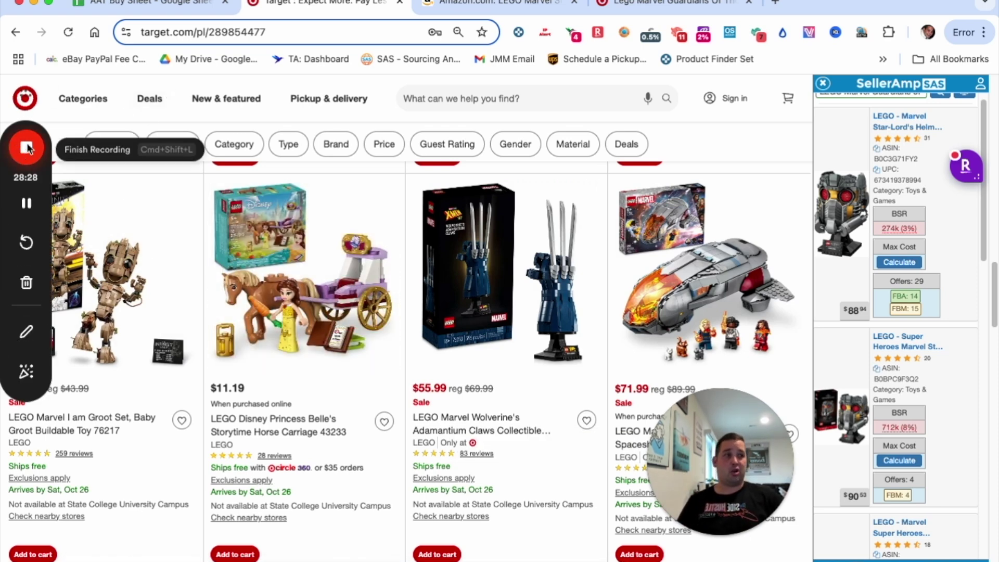